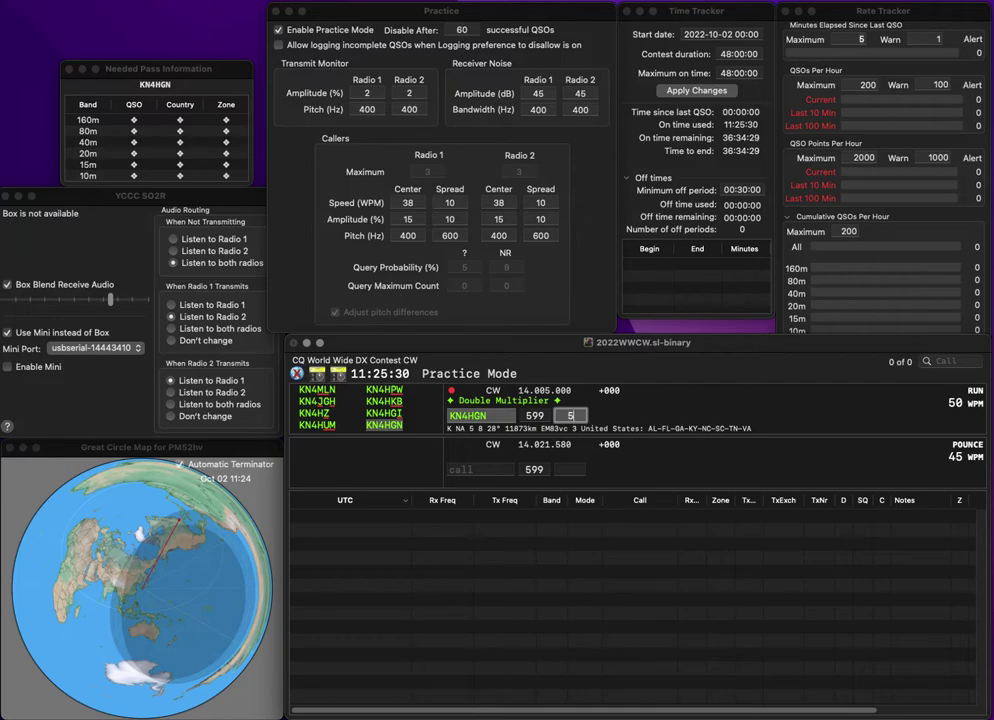
{"action": "type", "text": "AC"}
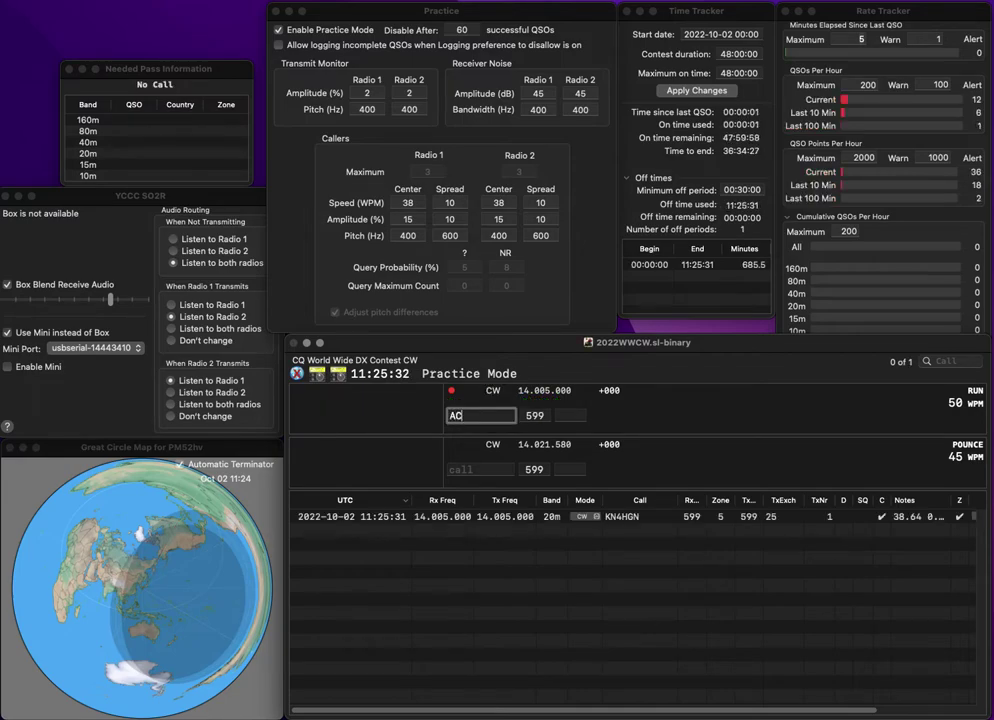
{"action": "type", "text": "2GU"}
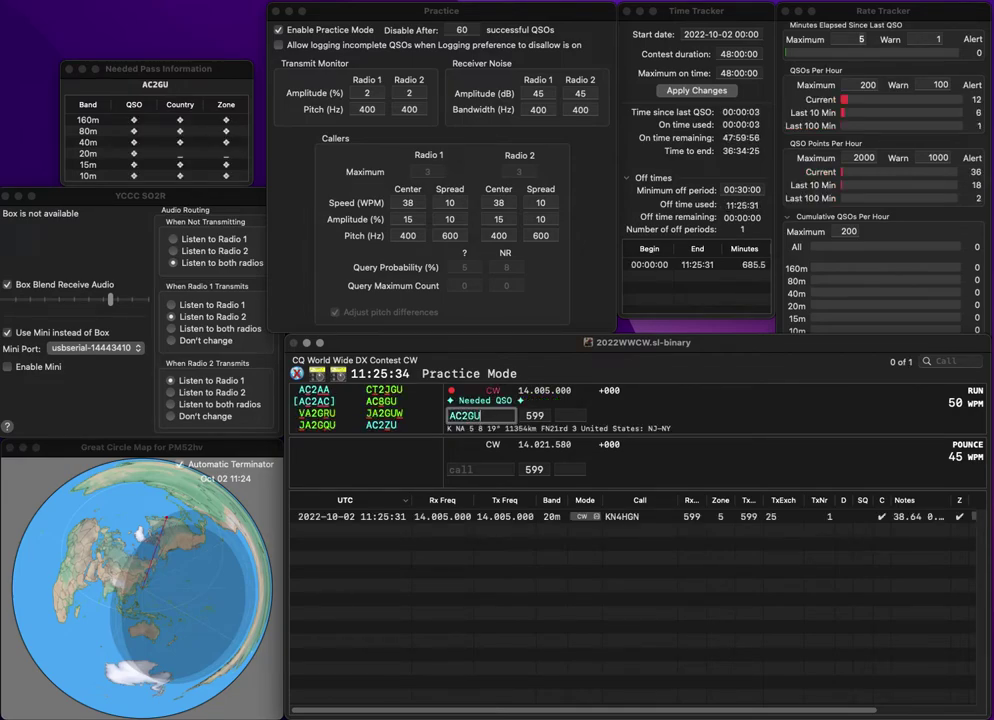
{"action": "key", "text": "BackSpace"}
{"action": "key", "text": "BackSpace"}
{"action": "type", "text": "ZU"}
{"action": "key", "text": "space"}
{"action": "type", "text": "5"}
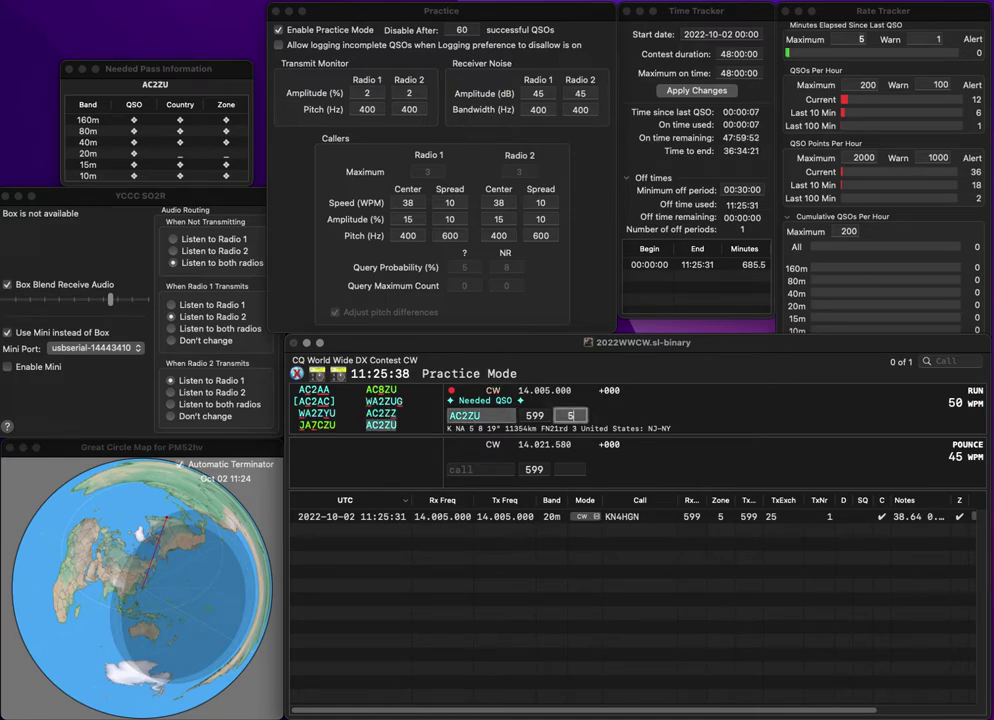
{"action": "key", "text": "Return"}
{"action": "type", "text": "JA0W"}
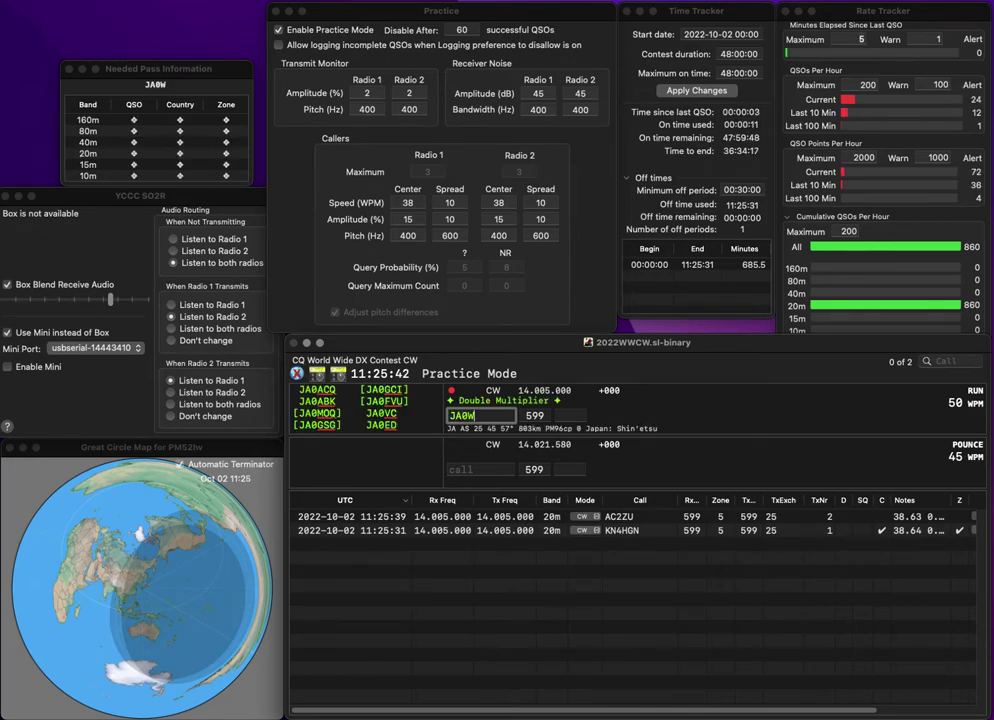
{"action": "type", "text": "DV/8"}
{"action": "key", "text": "space"}
{"action": "type", "text": "2"}
{"action": "key", "text": "BackSpace"}
{"action": "key", "text": "space"}
{"action": "key", "text": "BackSpace"}
{"action": "type", "text": "0"}
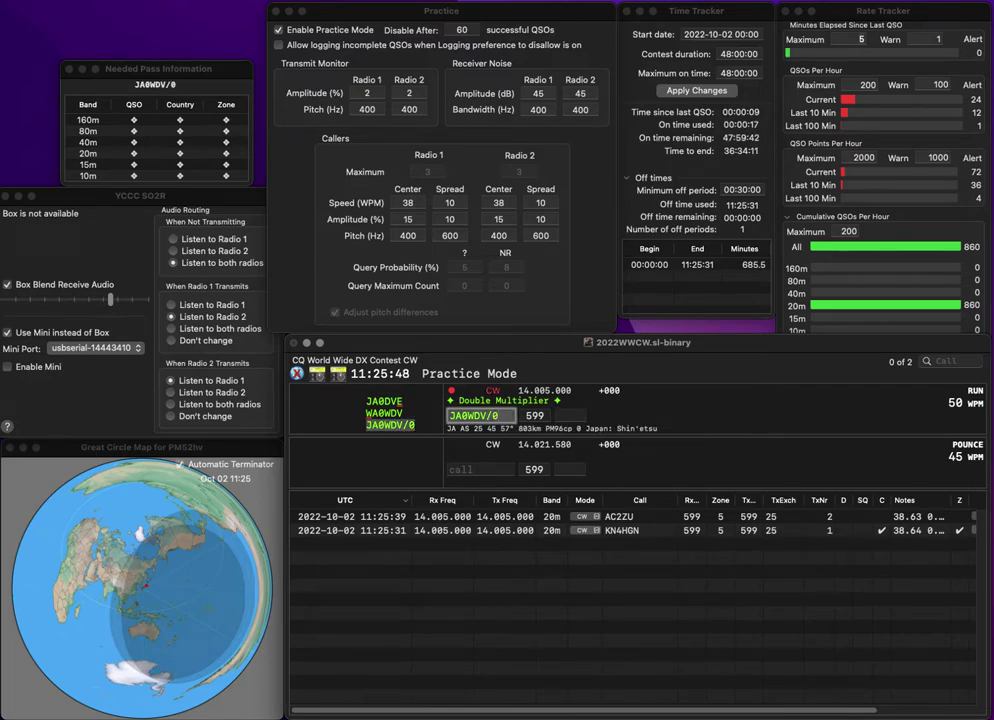
{"action": "key", "text": "space"}
{"action": "type", "text": "25"}
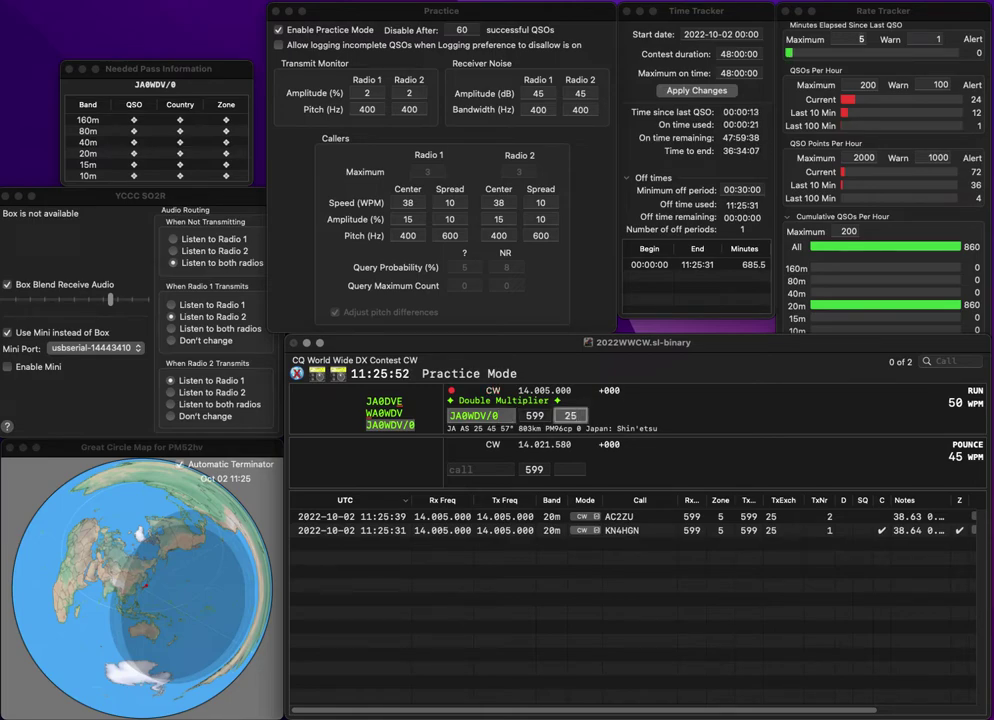
{"action": "key", "text": "Return"}
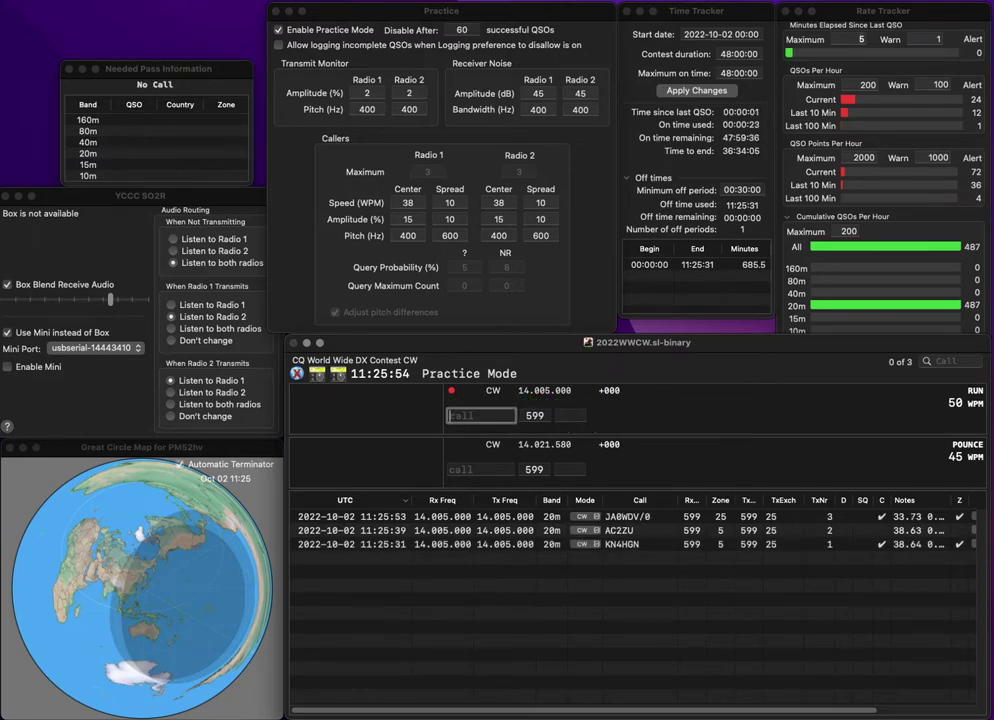
{"action": "type", "text": "7A"}
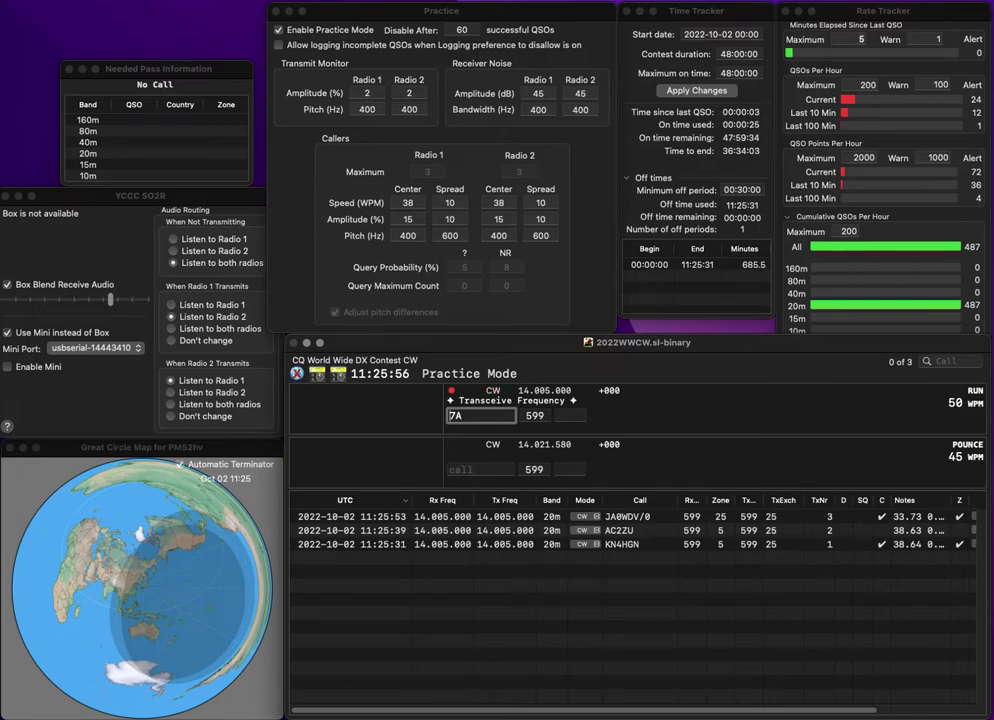
{"action": "left_click", "coordinate": [449, 415]}
{"action": "type", "text": "OT"}
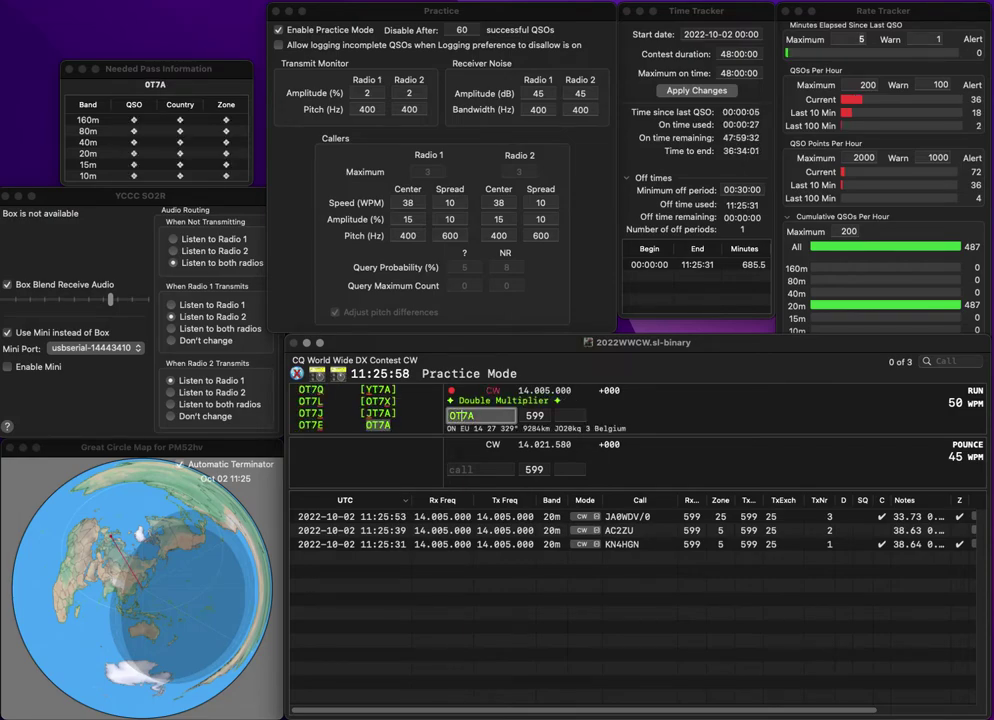
{"action": "key", "text": "Tab"}
{"action": "type", "text": "14"}
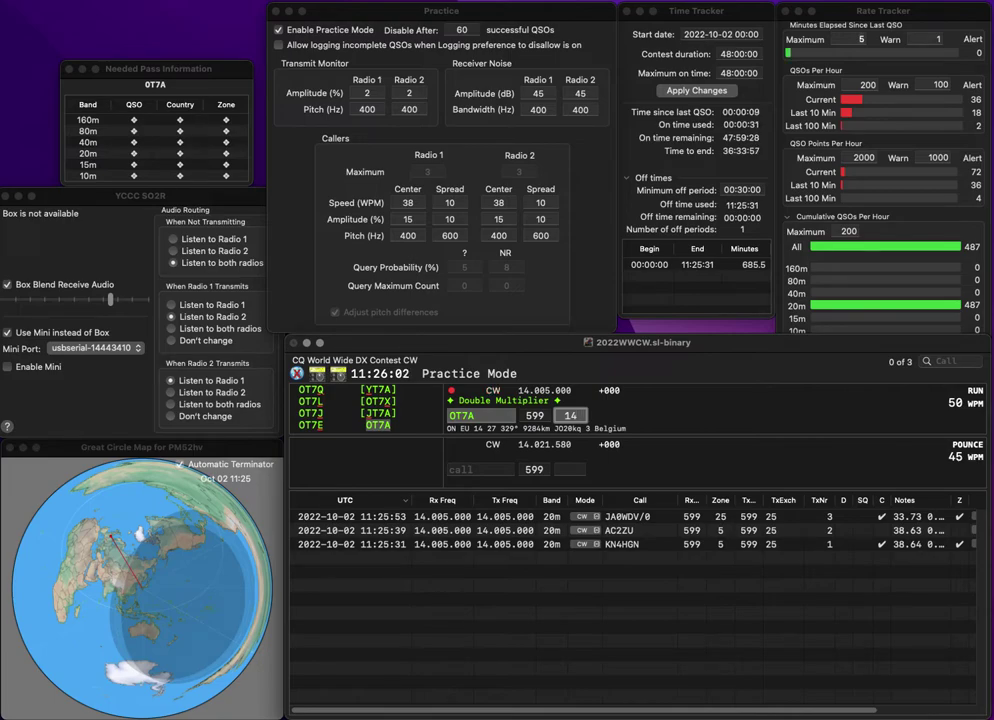
{"action": "key", "text": "Return"}
Log the contact with W2VJ on the run radio using zone 5
{"action": "type", "text": "W2VJ"}
{"action": "key", "text": "space"}
{"action": "type", "text": "5"}
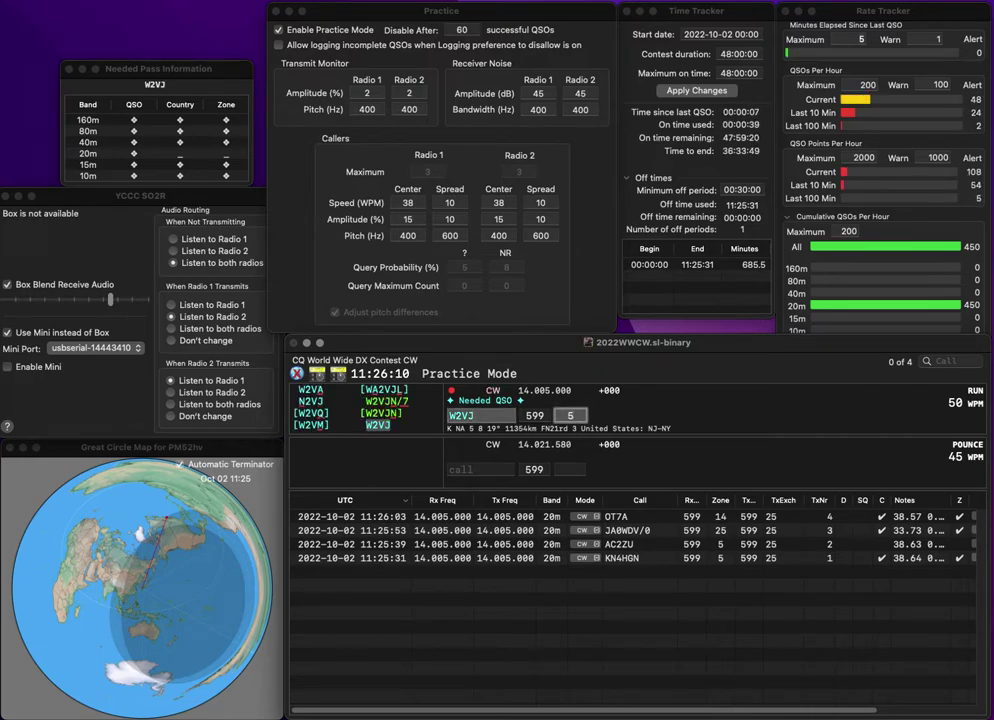
{"action": "key", "text": "Return"}
{"action": "type", "text": "DJ"}
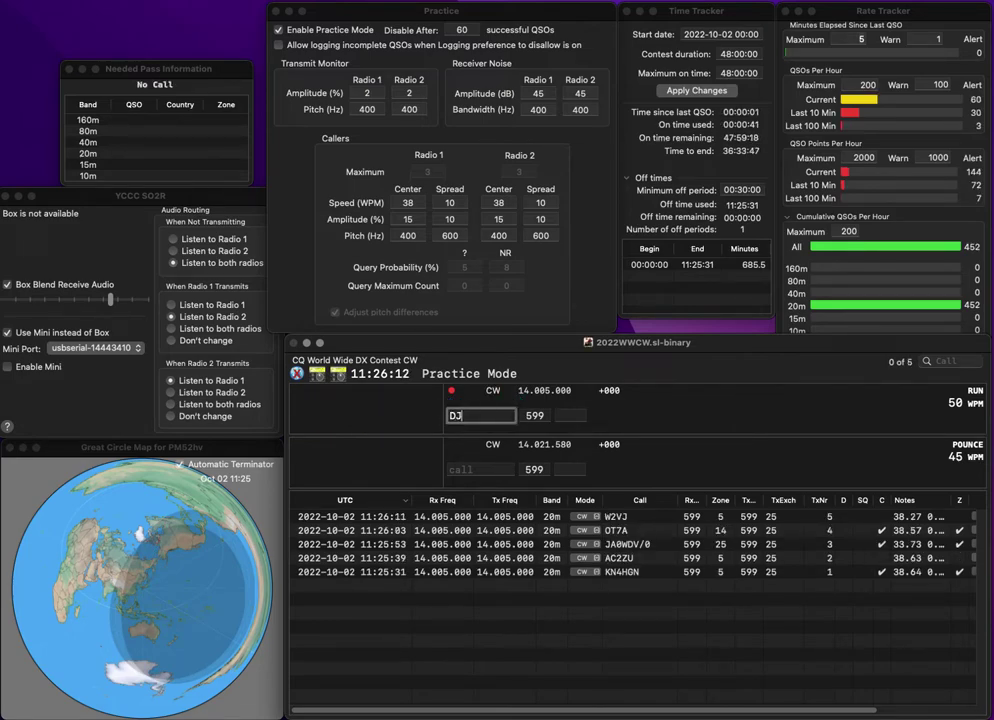
{"action": "type", "text": "3JD"}
{"action": "key", "text": "space"}
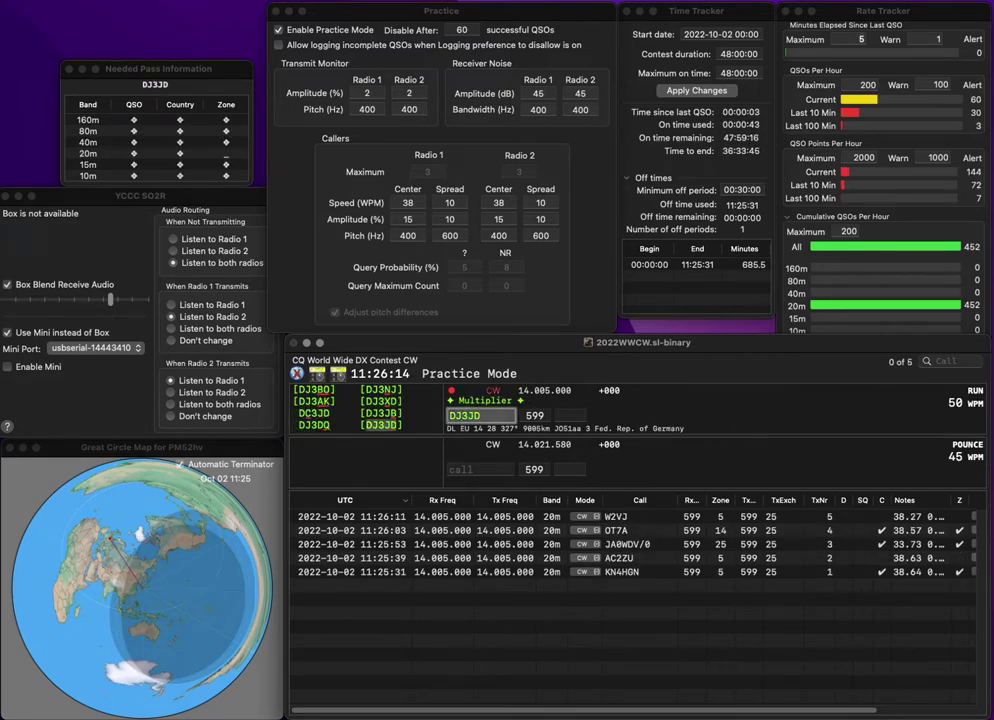
{"action": "type", "text": "14"}
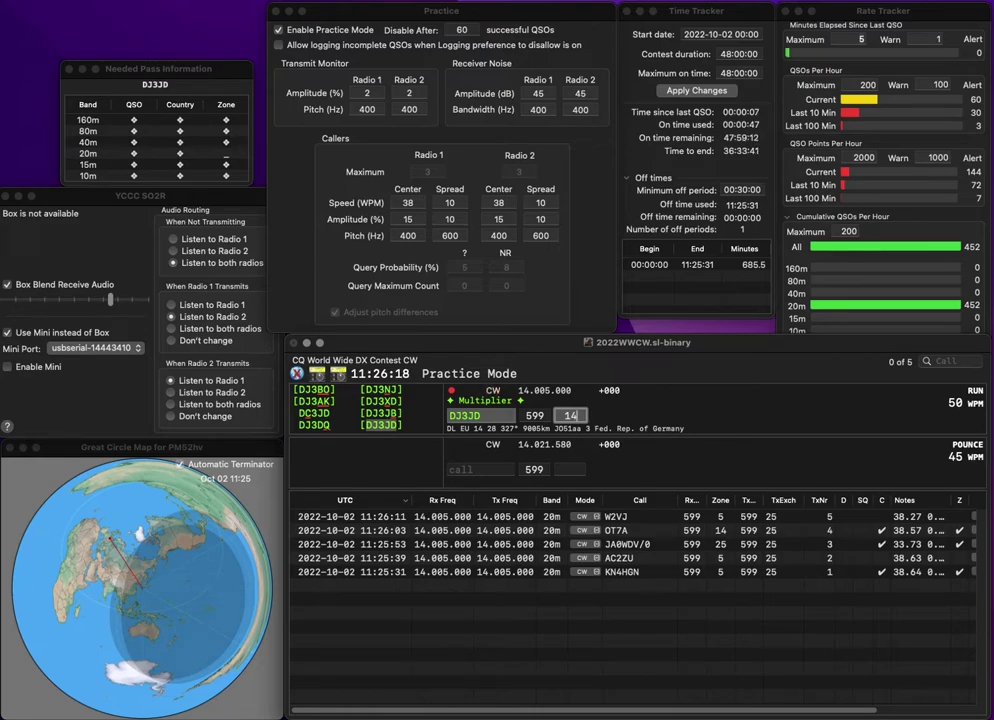
{"action": "key", "text": "Return"}
{"action": "type", "text": "JF1GZZ"}
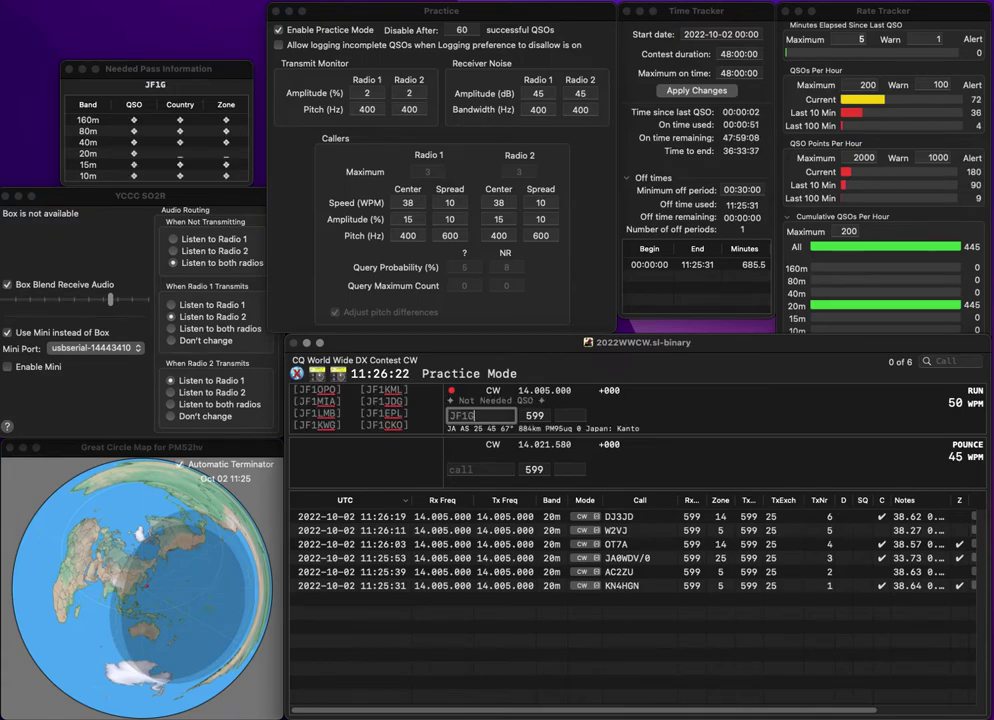
{"action": "key", "text": "space"}
{"action": "type", "text": "25"}
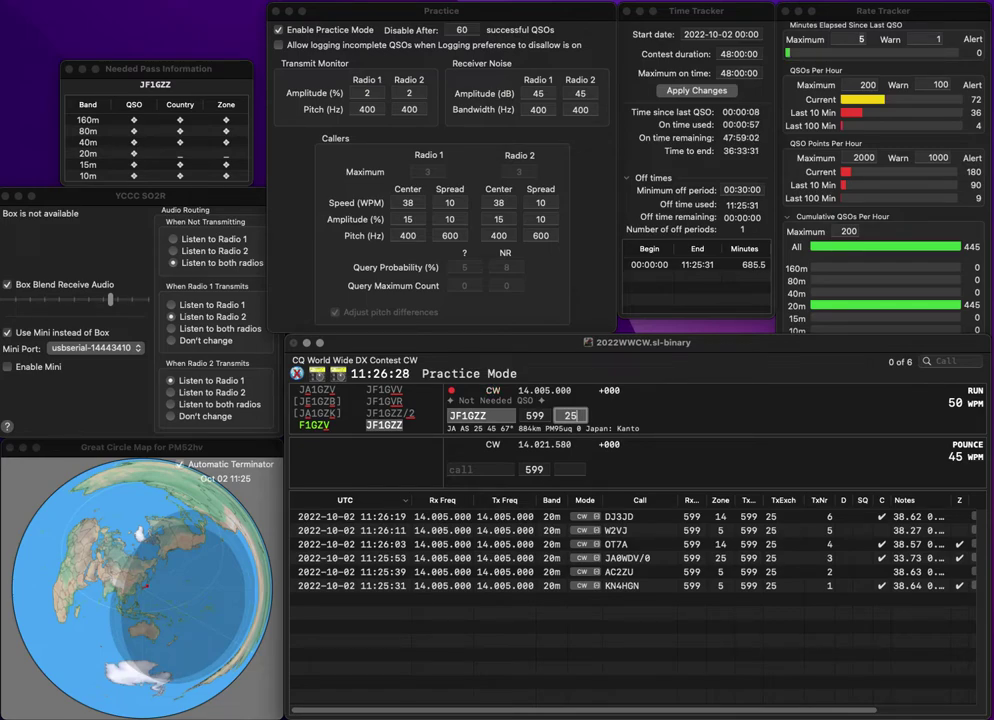
{"action": "key", "text": "Return"}
{"action": "type", "text": "W"}
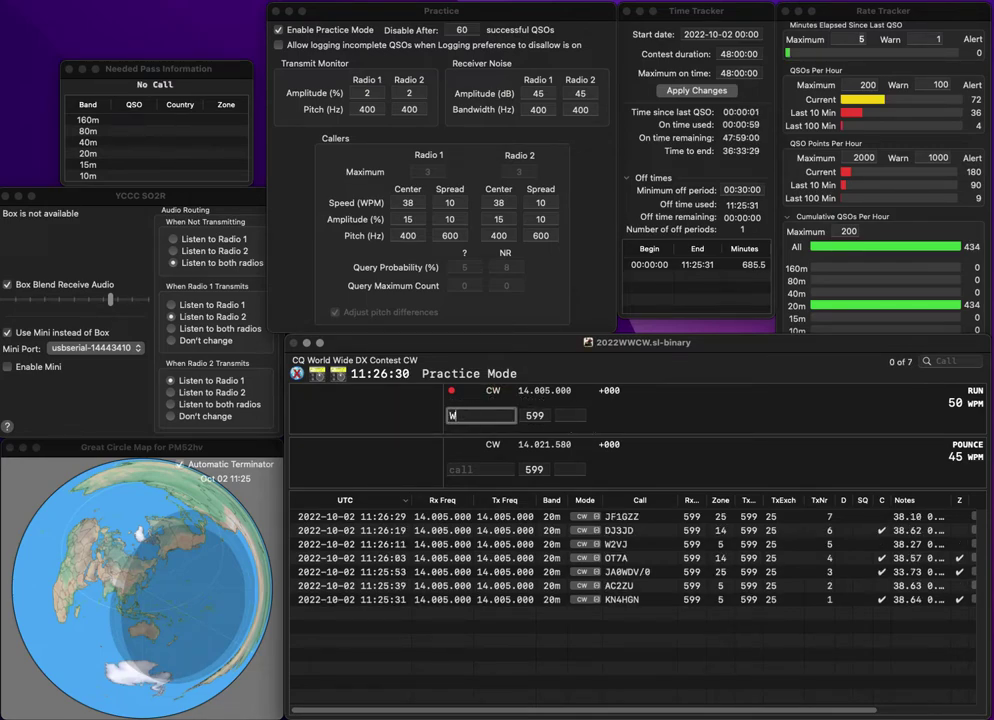
{"action": "type", "text": "B1"}
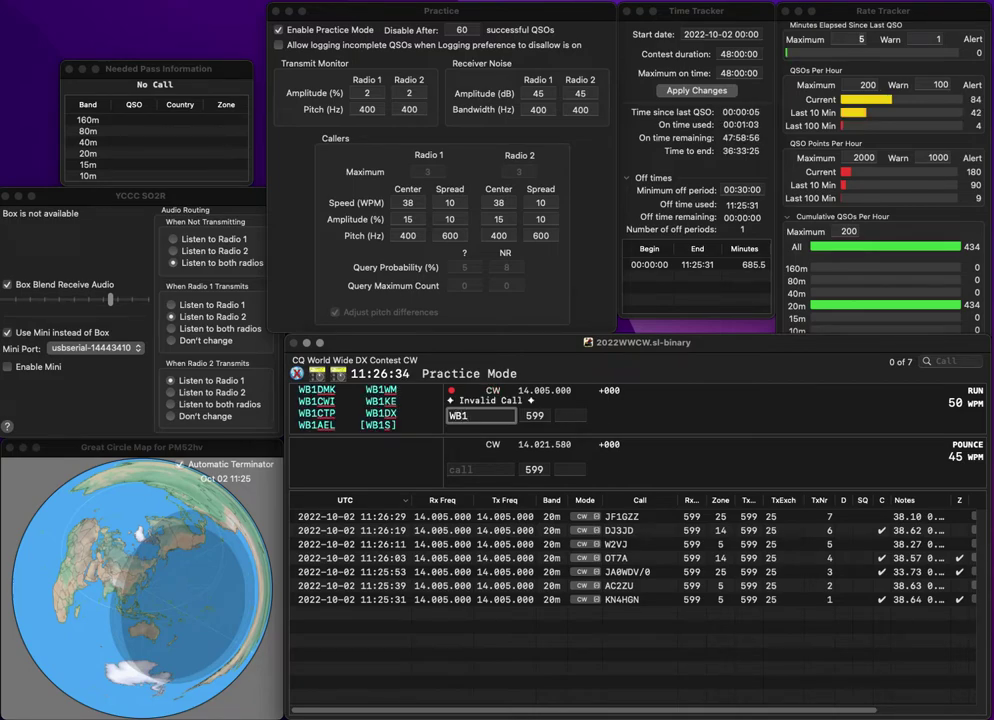
{"action": "type", "text": "AEL"}
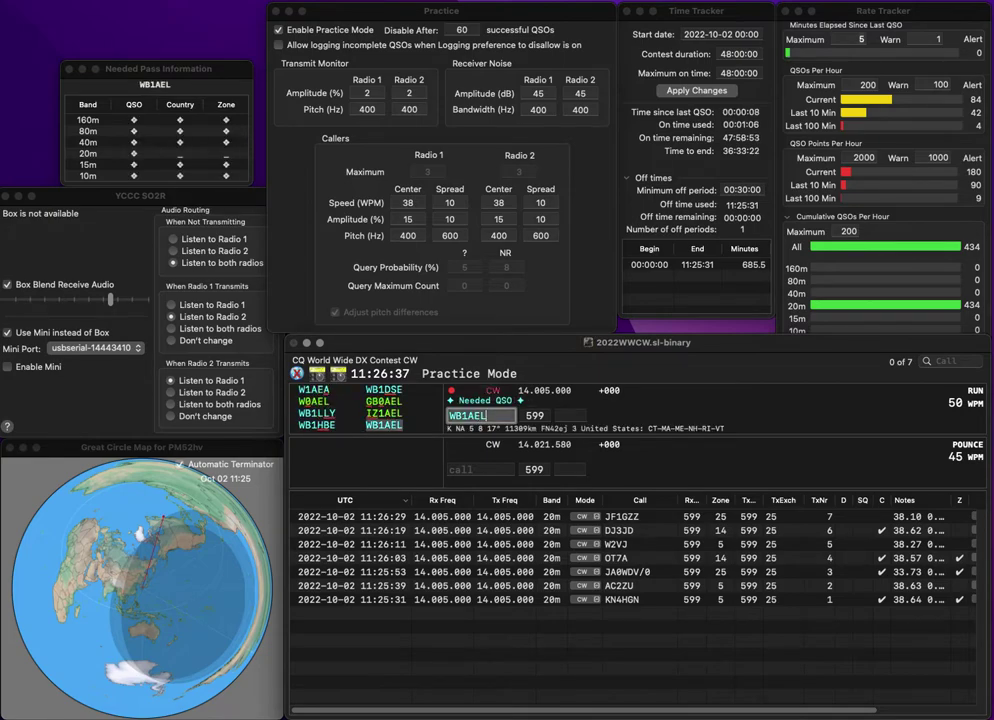
{"action": "key", "text": "Return"}
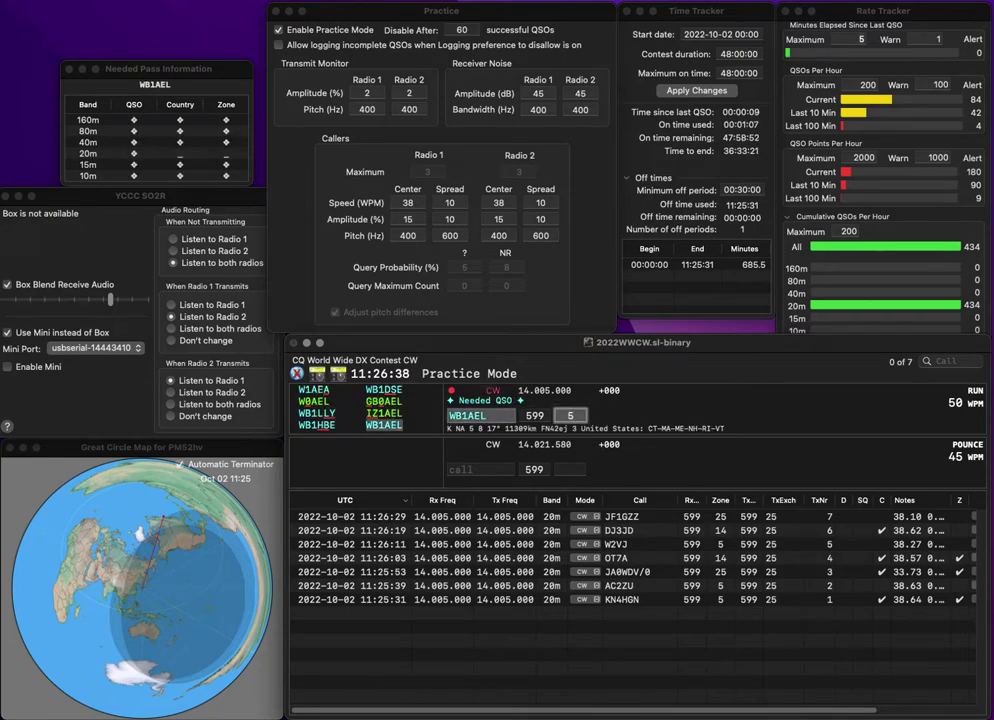
{"action": "type", "text": "5"}
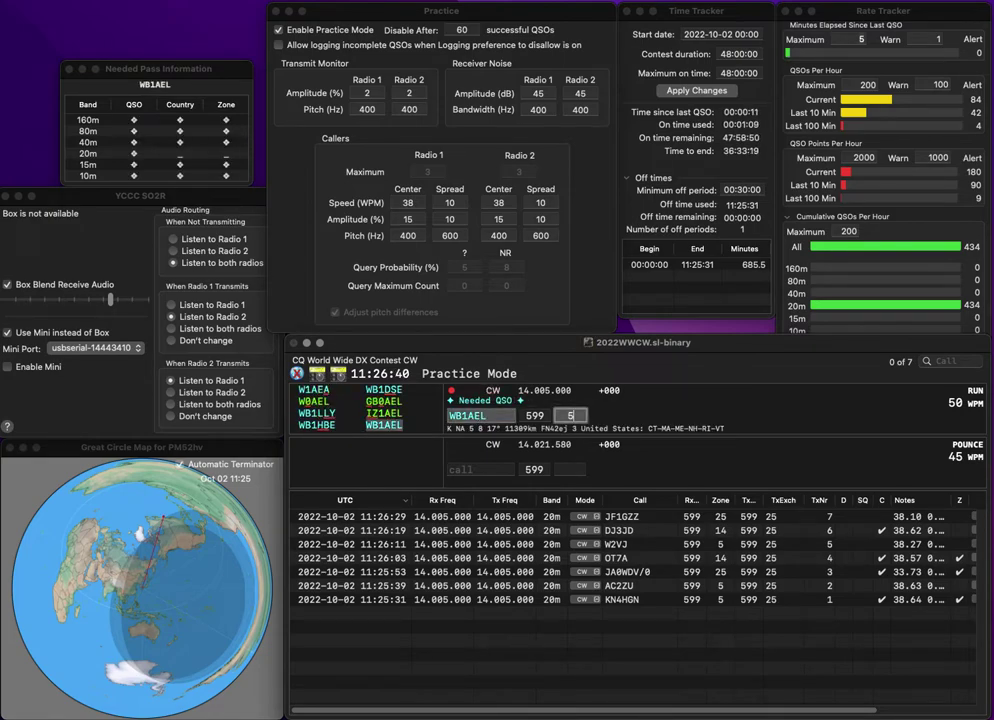
{"action": "key", "text": "Return"}
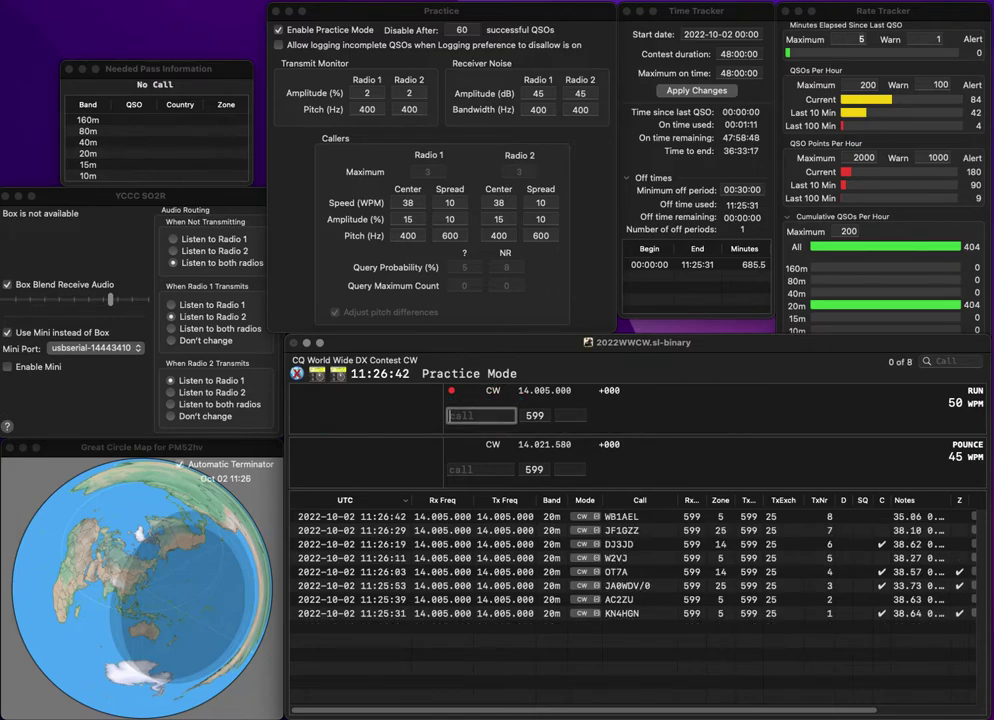
{"action": "type", "text": "N6PVI"}
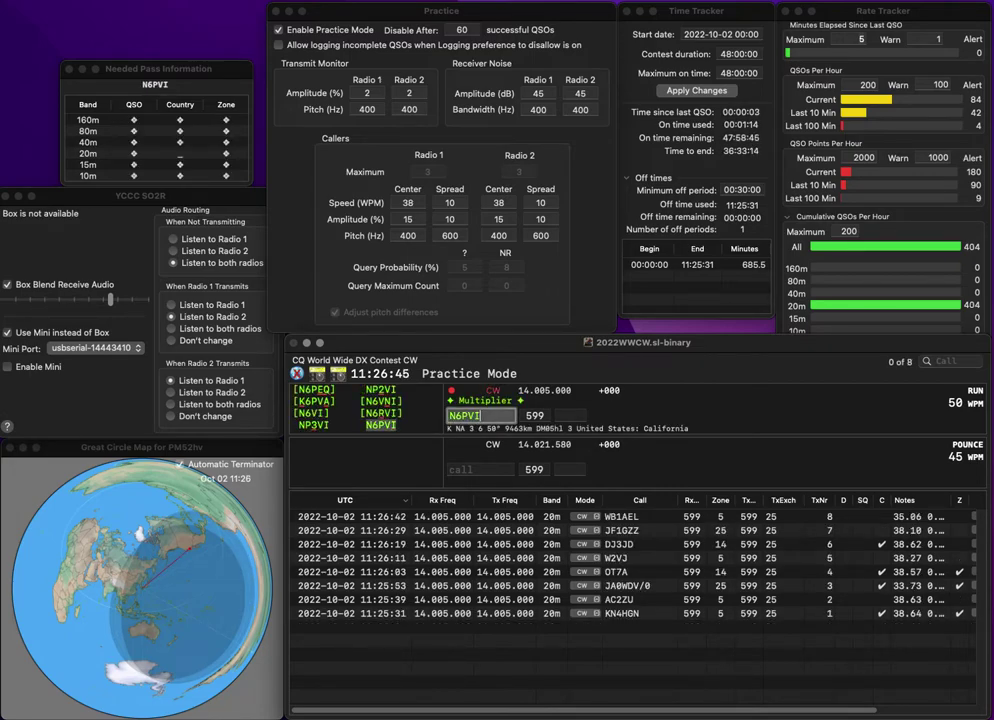
{"action": "key", "text": "space"}
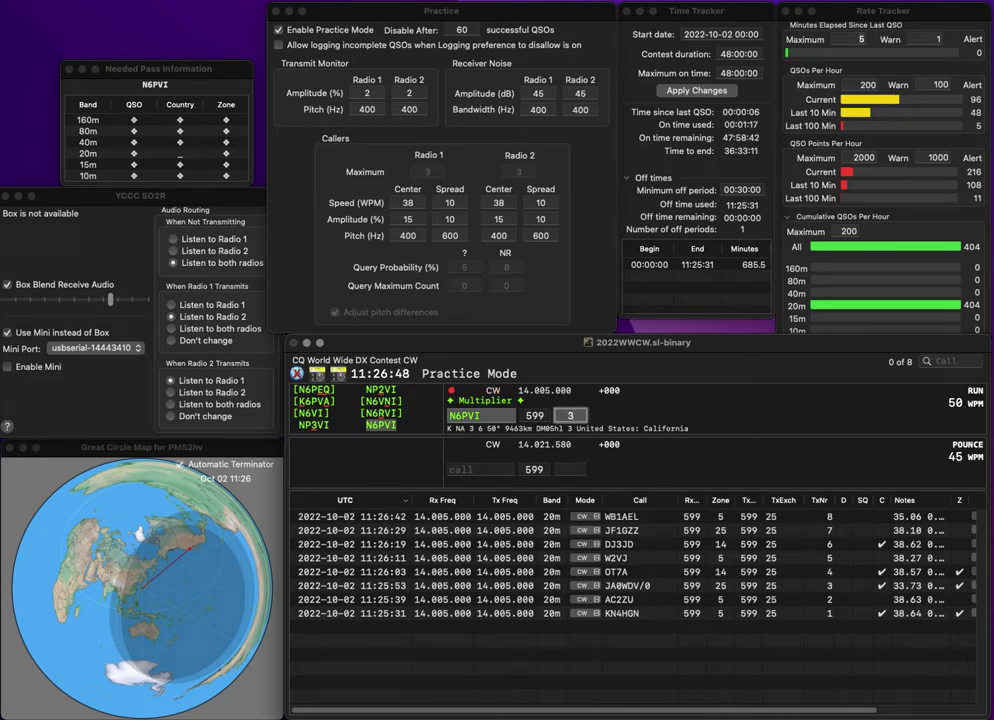
{"action": "key", "text": "Return"}
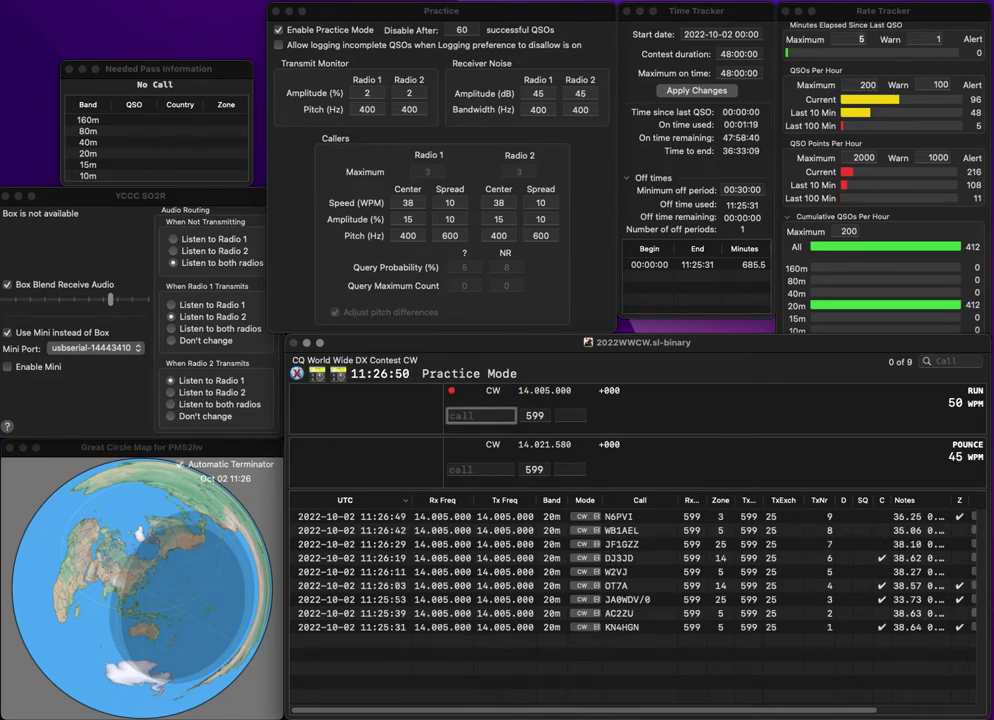
{"action": "type", "text": "JP3A"}
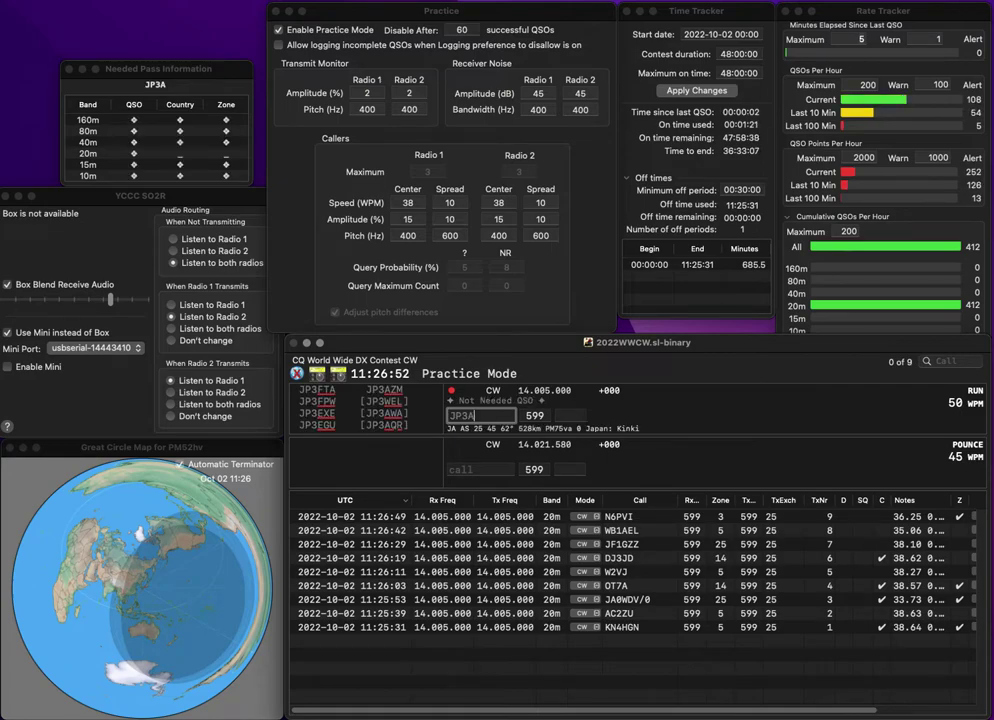
{"action": "type", "text": "ZM"}
{"action": "key", "text": "space"}
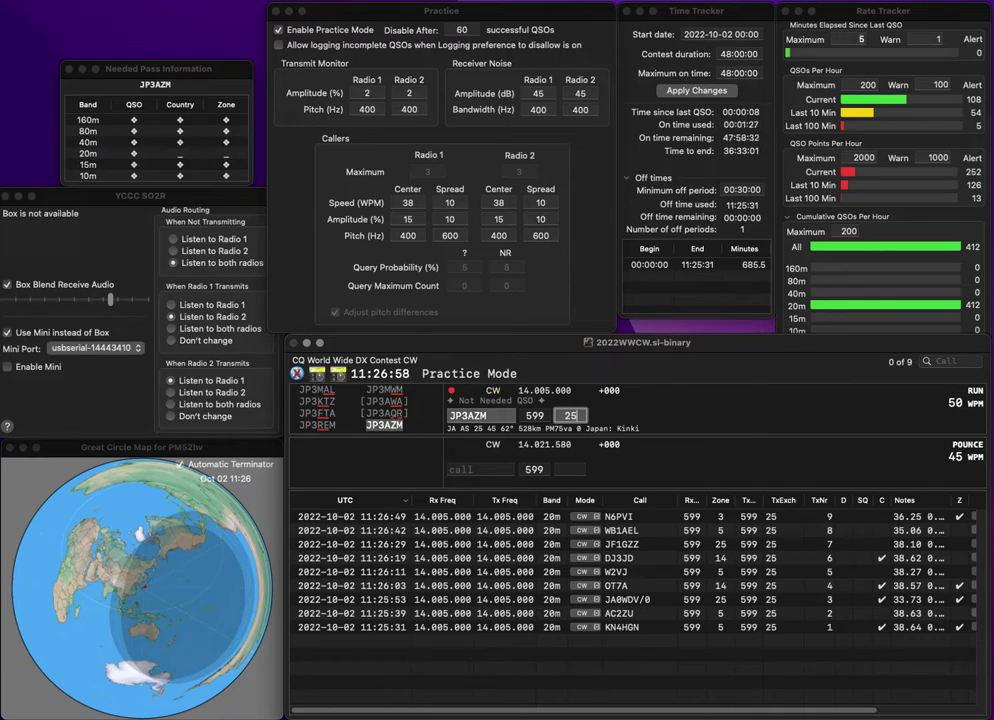
{"action": "key", "text": "Return"}
{"action": "type", "text": "OK1HMP"}
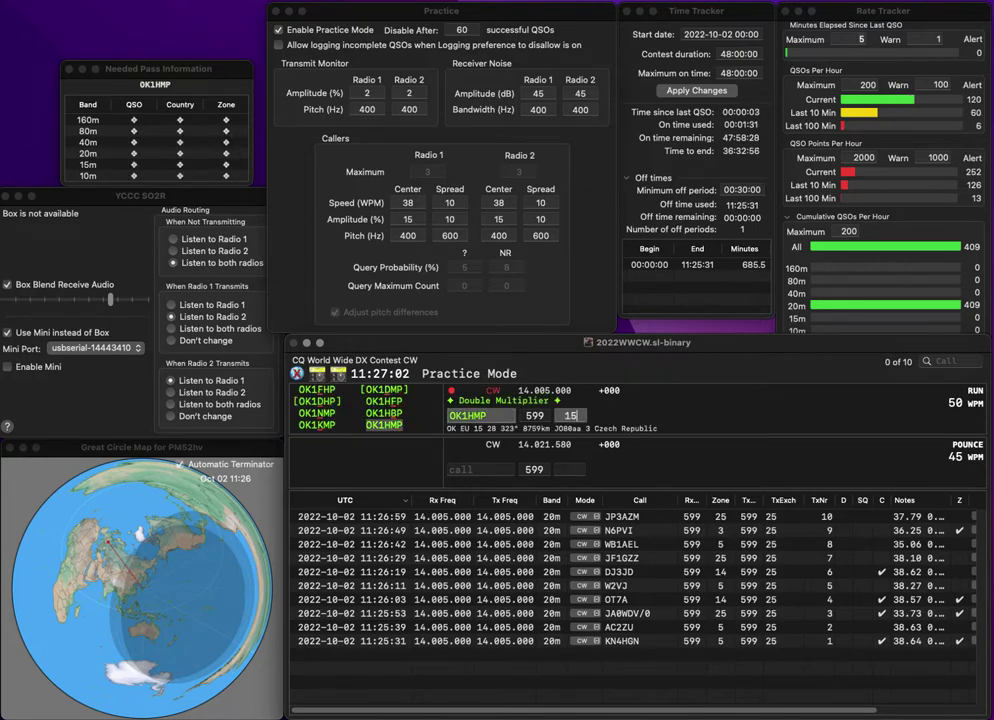
{"action": "key", "text": "space"}
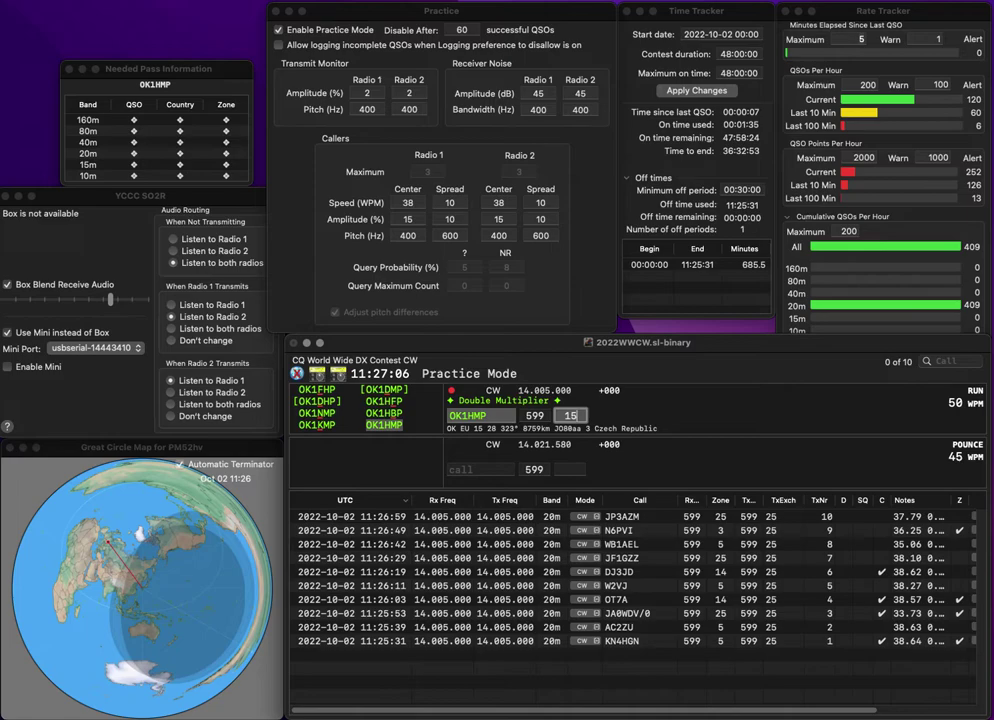
{"action": "key", "text": "Return"}
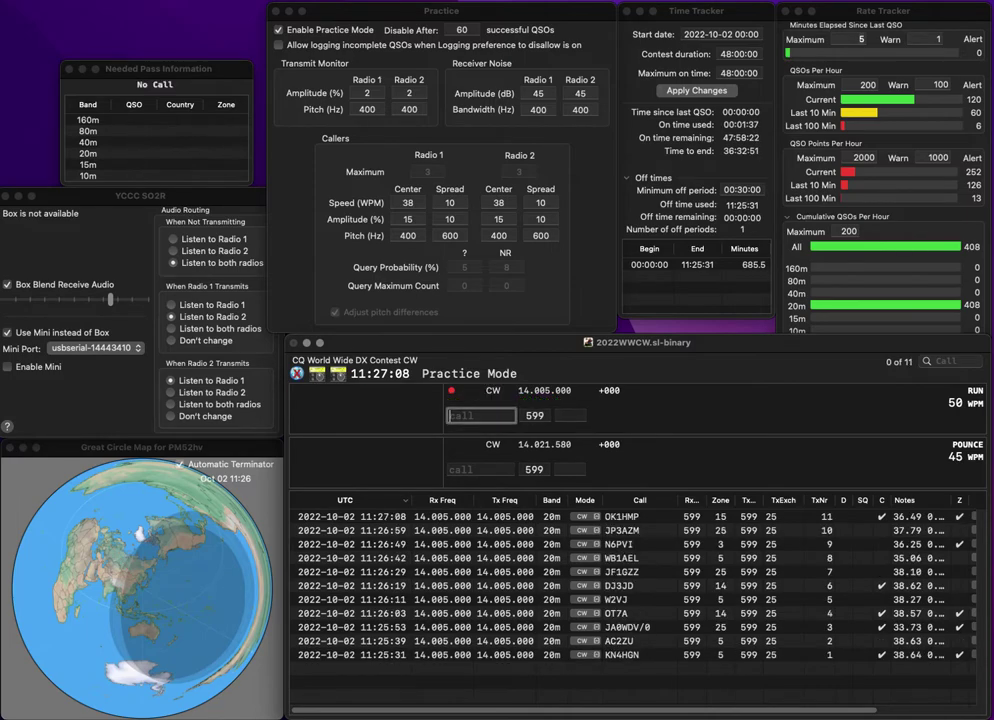
Log the contact with K8HF on the run radio using zone 4
{"action": "type", "text": "K8HF"}
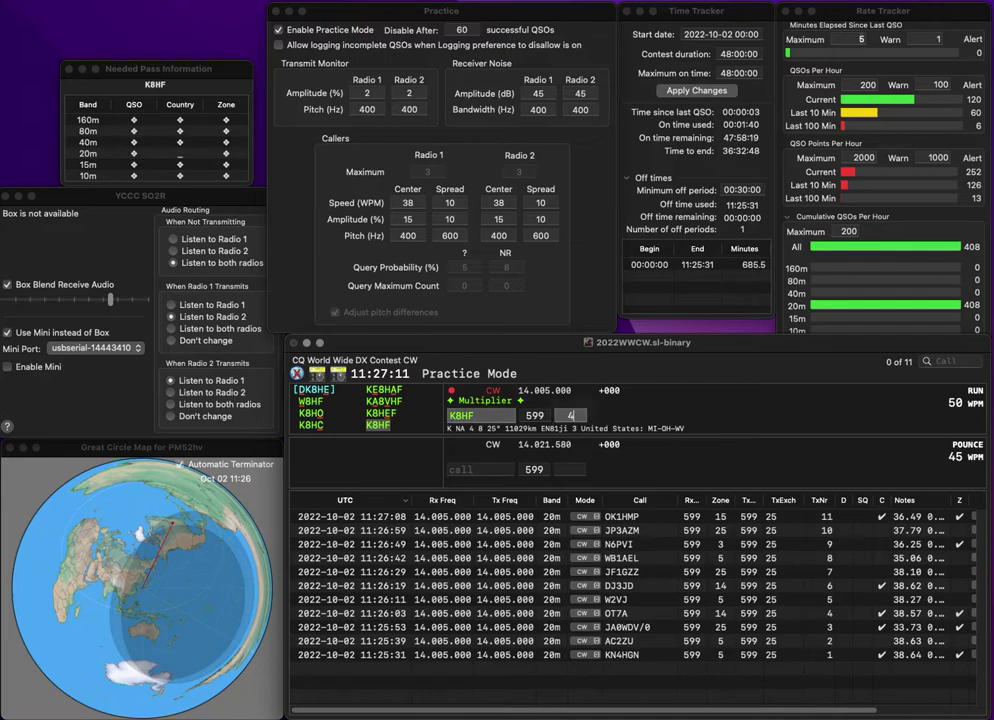
{"action": "key", "text": "space"}
{"action": "type", "text": "4"}
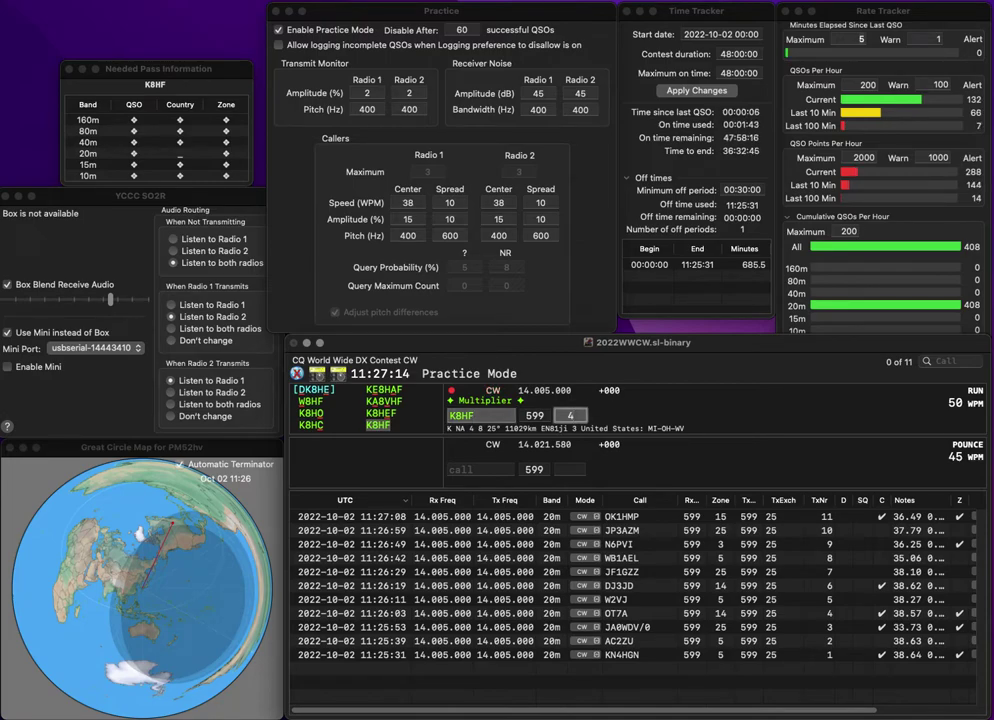
{"action": "key", "text": "Return"}
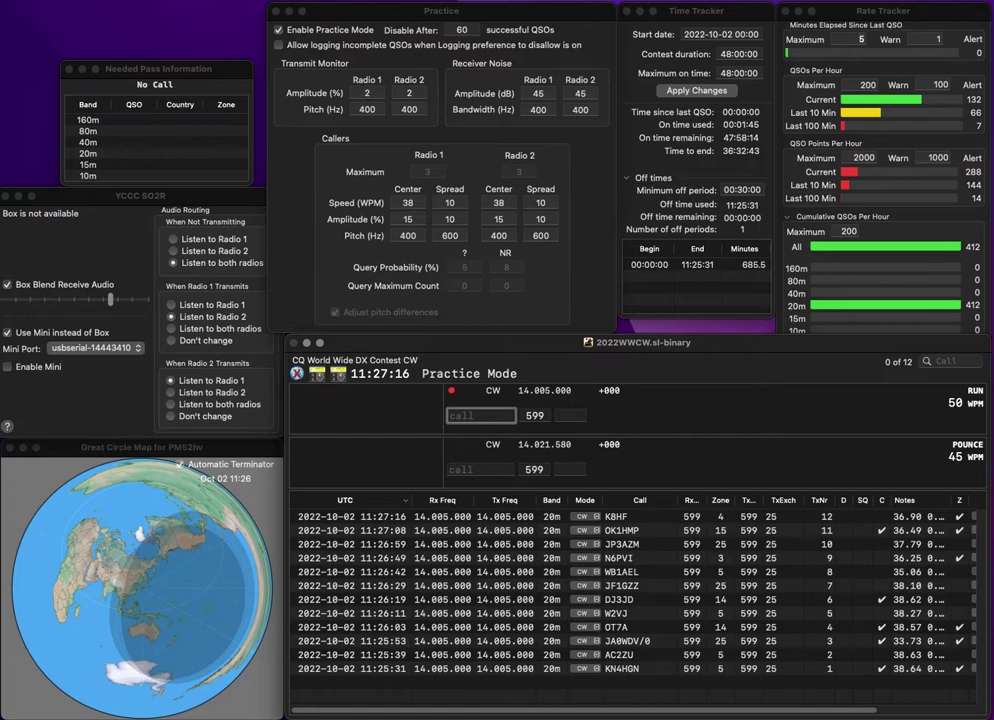
{"action": "type", "text": "K4TUM"}
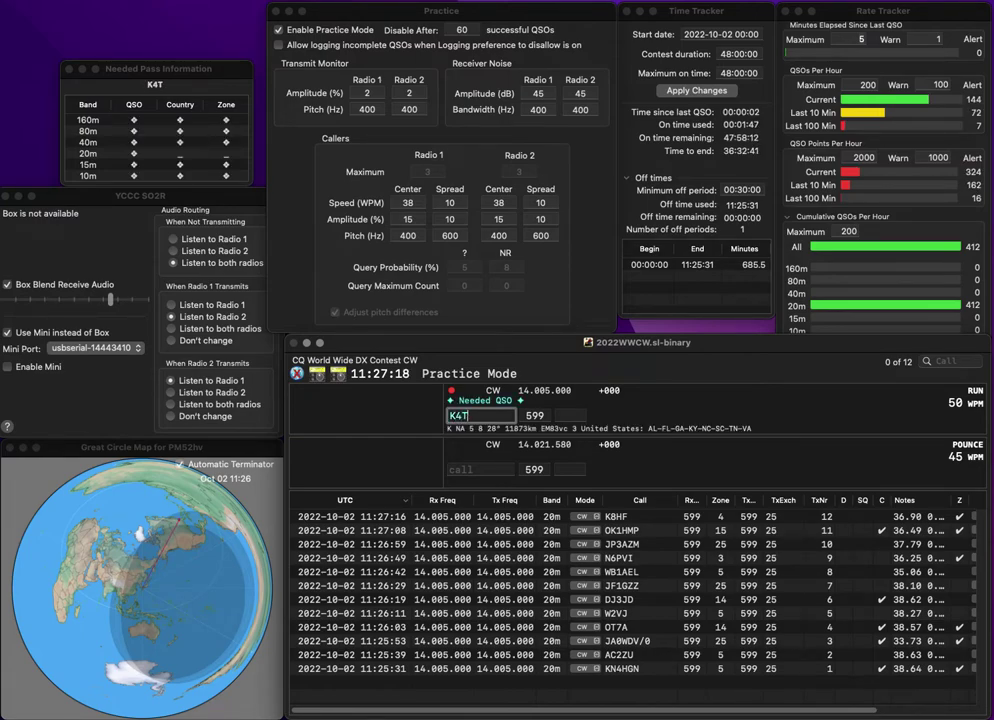
{"action": "key", "text": "BackSpace"}
{"action": "key", "text": "BackSpace"}
{"action": "key", "text": "BackSpace"}
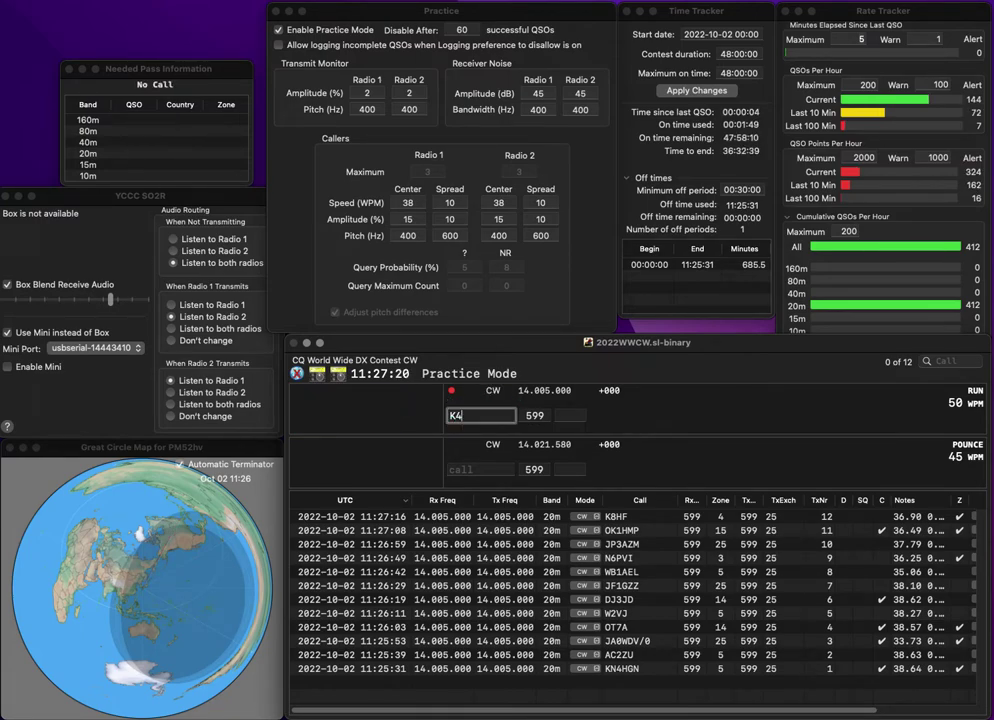
{"action": "key", "text": "Left"}
{"action": "key", "text": "Left"}
{"action": "type", "text": "7"}
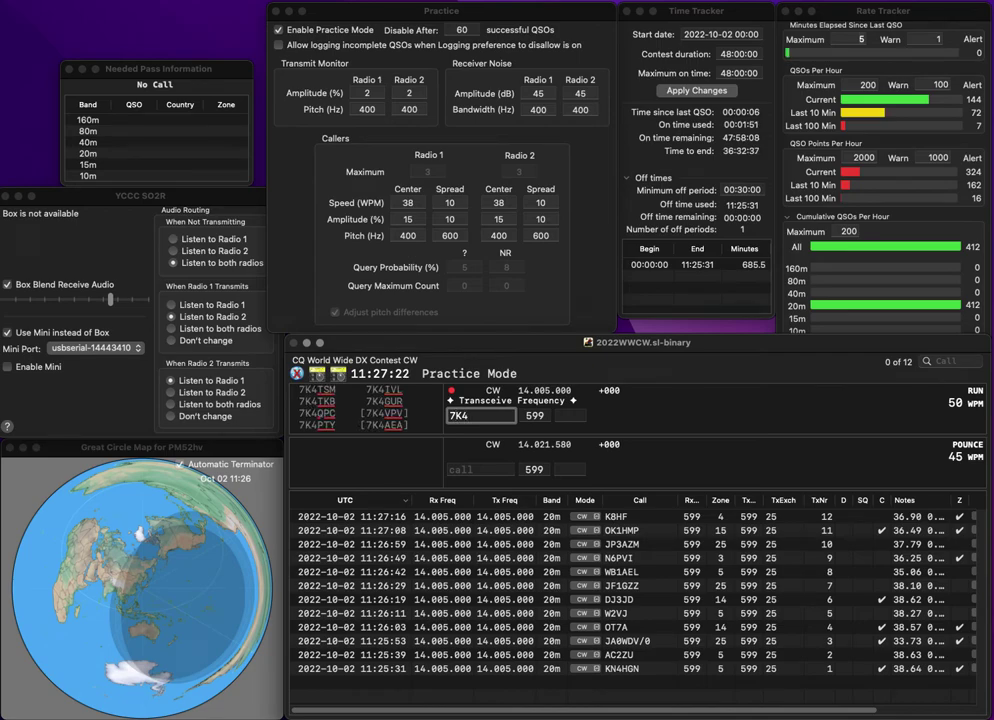
{"action": "key", "text": "End"}
{"action": "type", "text": "TIM"}
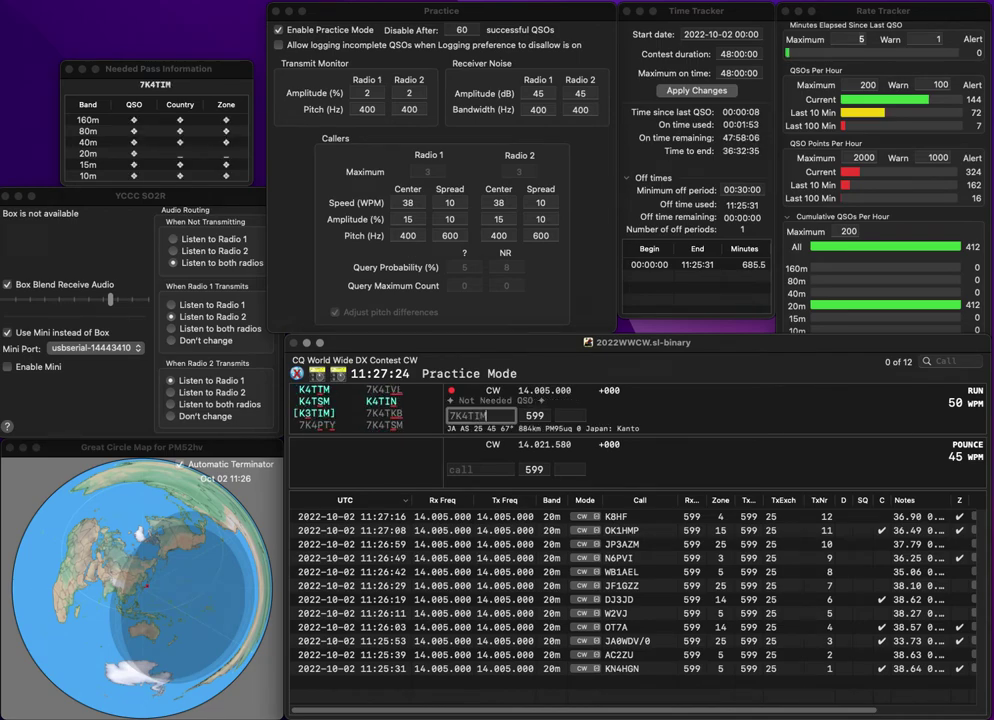
{"action": "key", "text": "Left"}
{"action": "key", "text": "BackSpace"}
{"action": "type", "text": "S"}
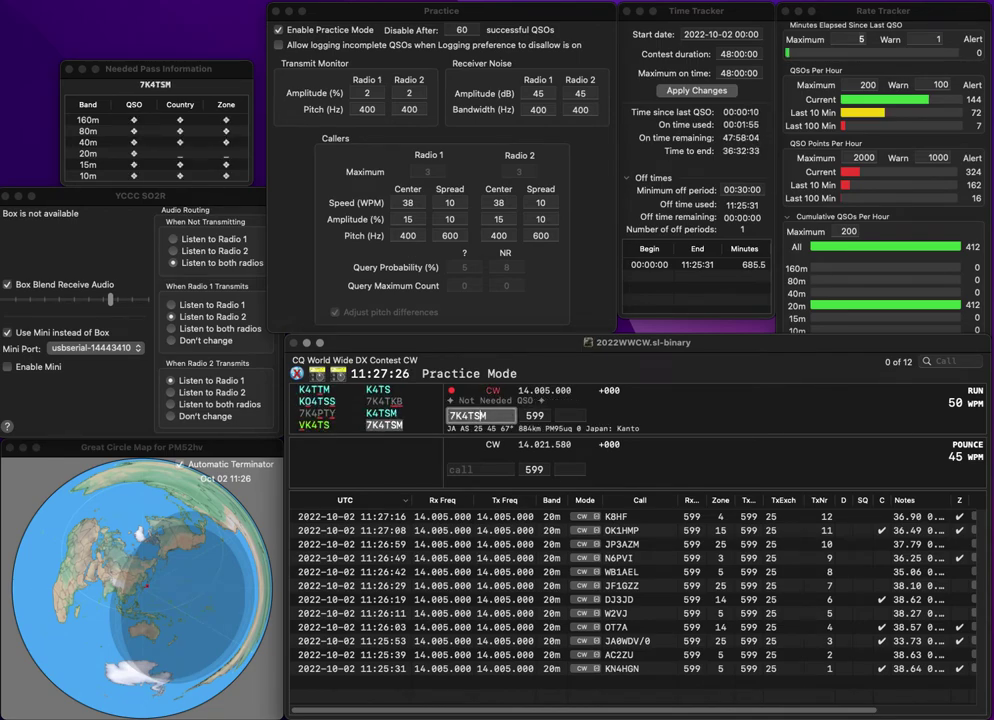
{"action": "key", "text": "Return"}
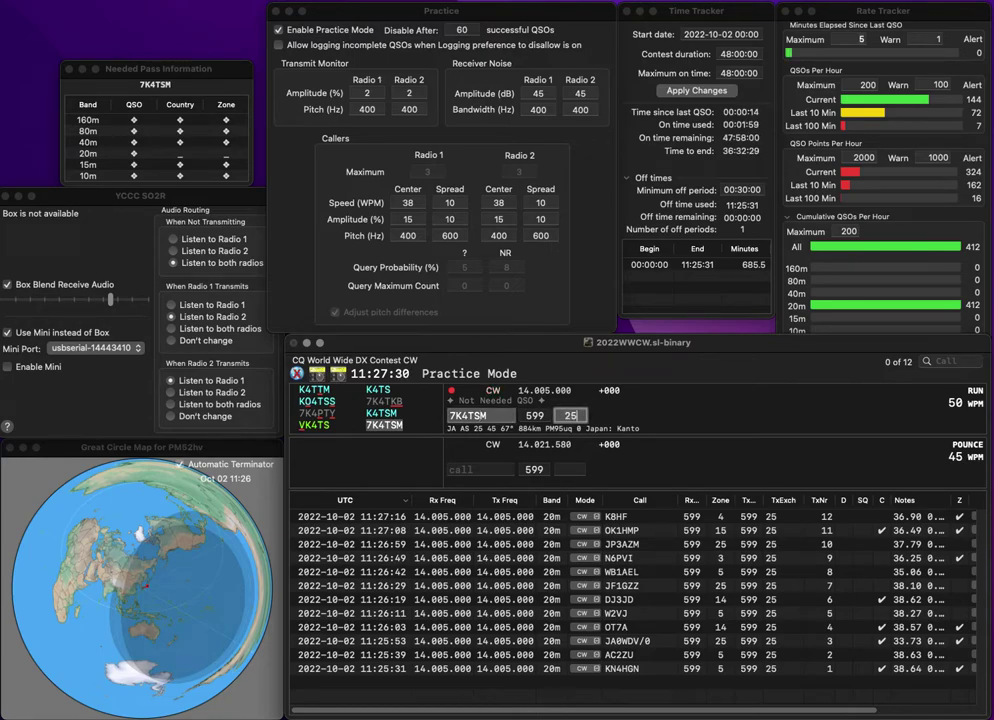
{"action": "key", "text": "Return"}
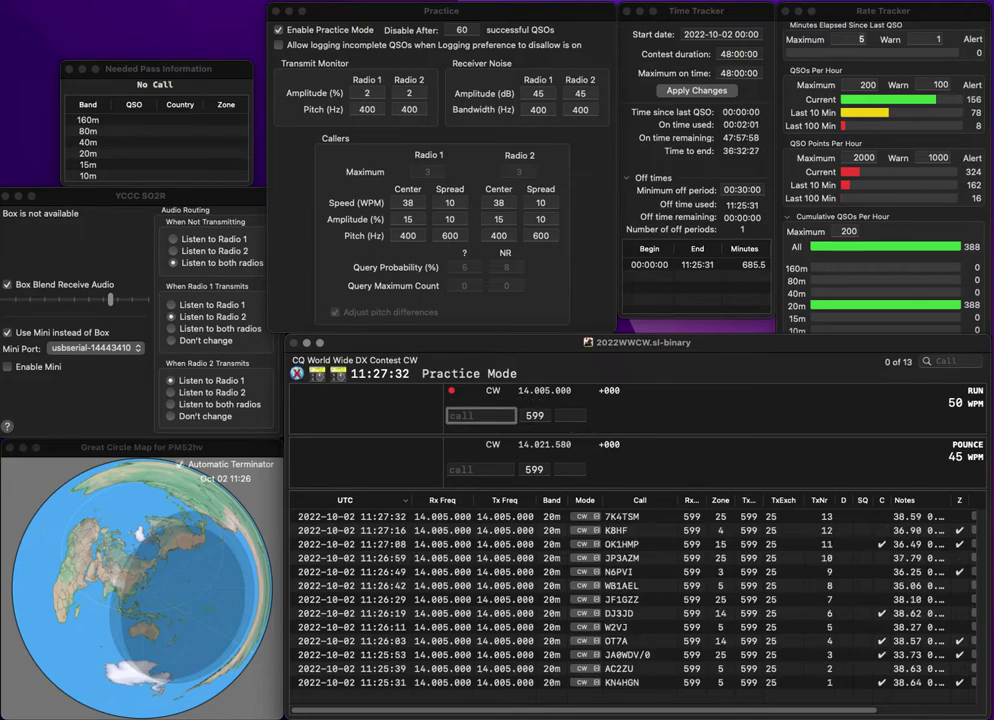
{"action": "type", "text": "K5TG"}
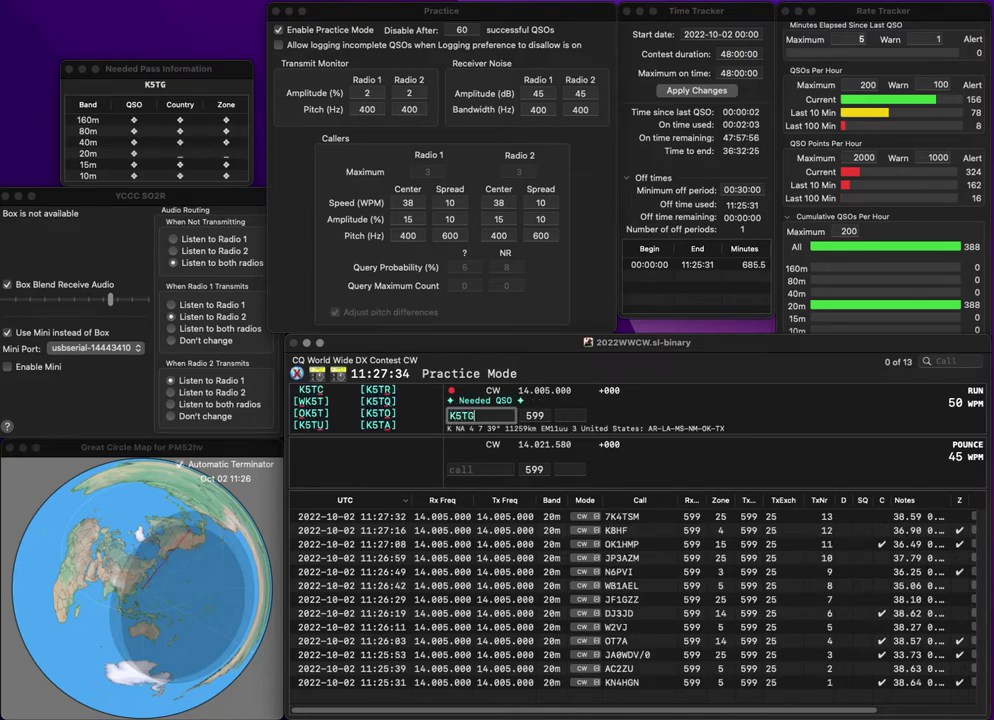
{"action": "key", "text": "BackSpace"}
{"action": "type", "text": "4"}
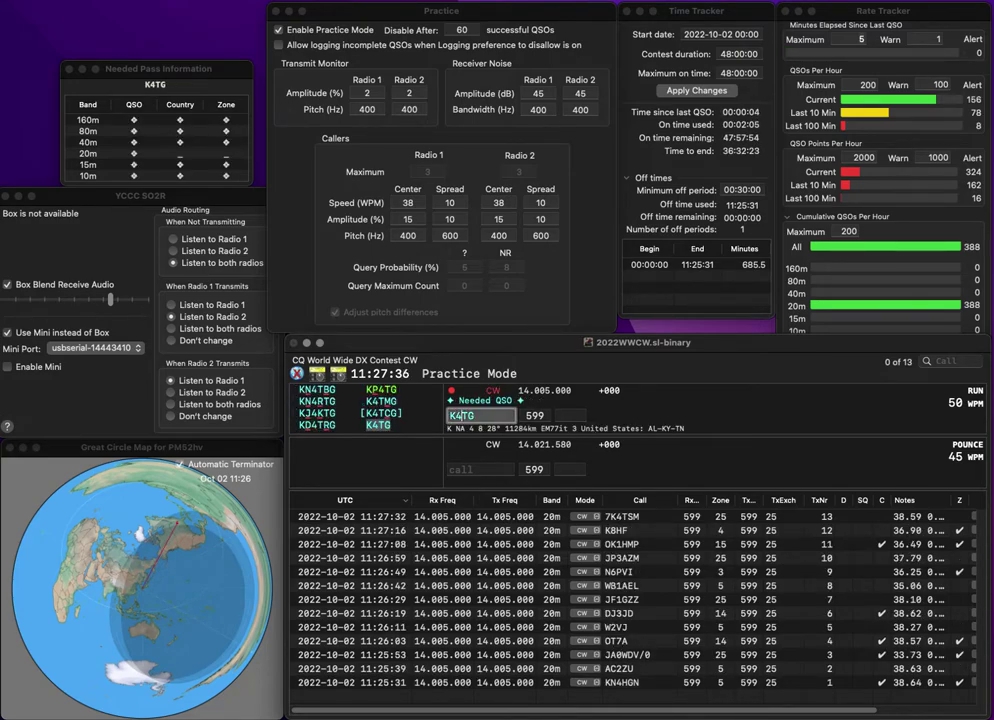
{"action": "key", "text": "Tab"}
{"action": "type", "text": "4"}
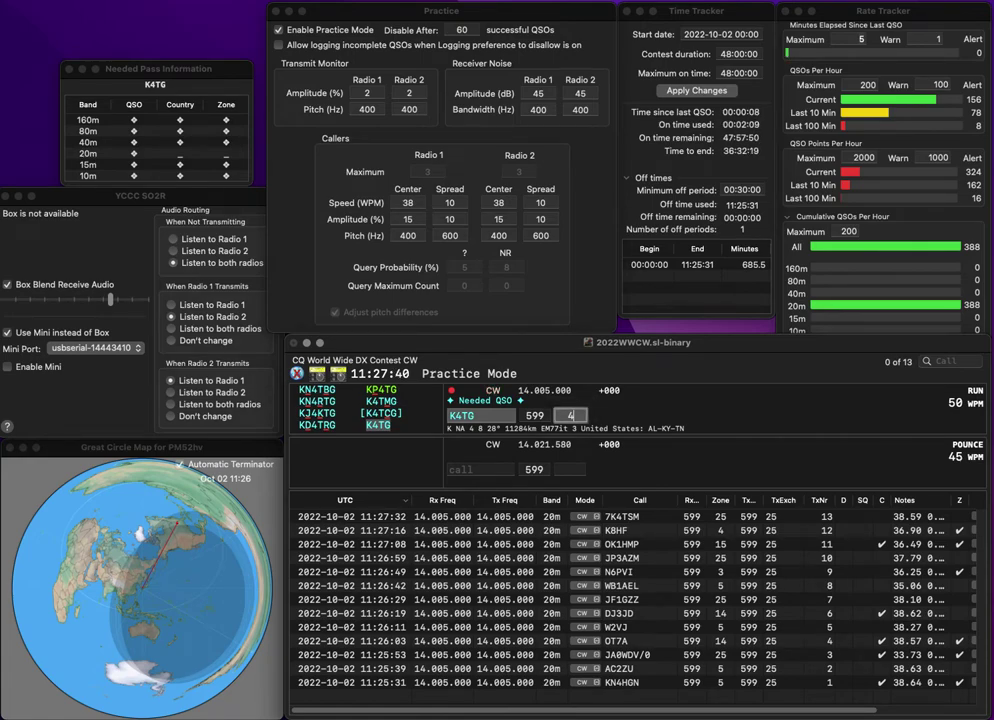
{"action": "key", "text": "Return"}
{"action": "type", "text": "K5GDX"}
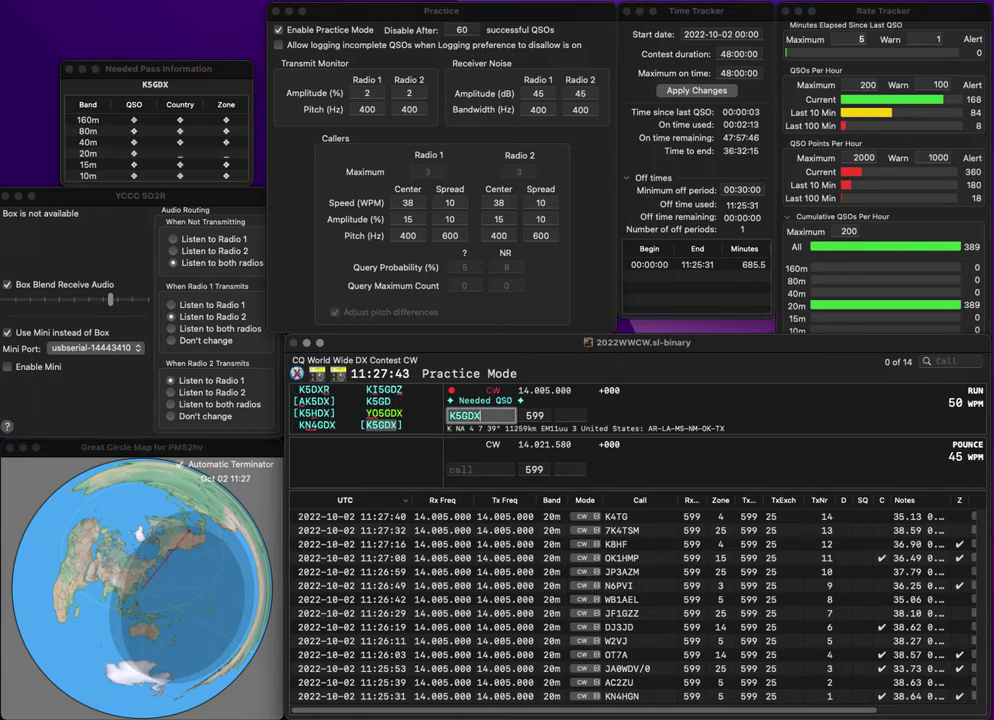
{"action": "key", "text": "Return"}
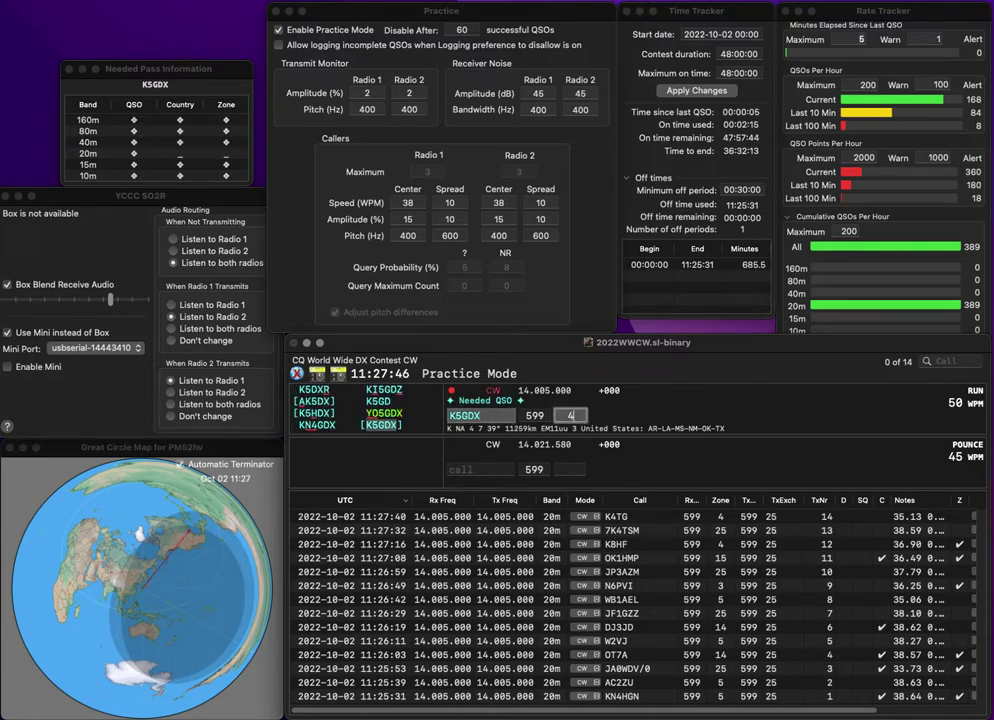
{"action": "key", "text": "Return"}
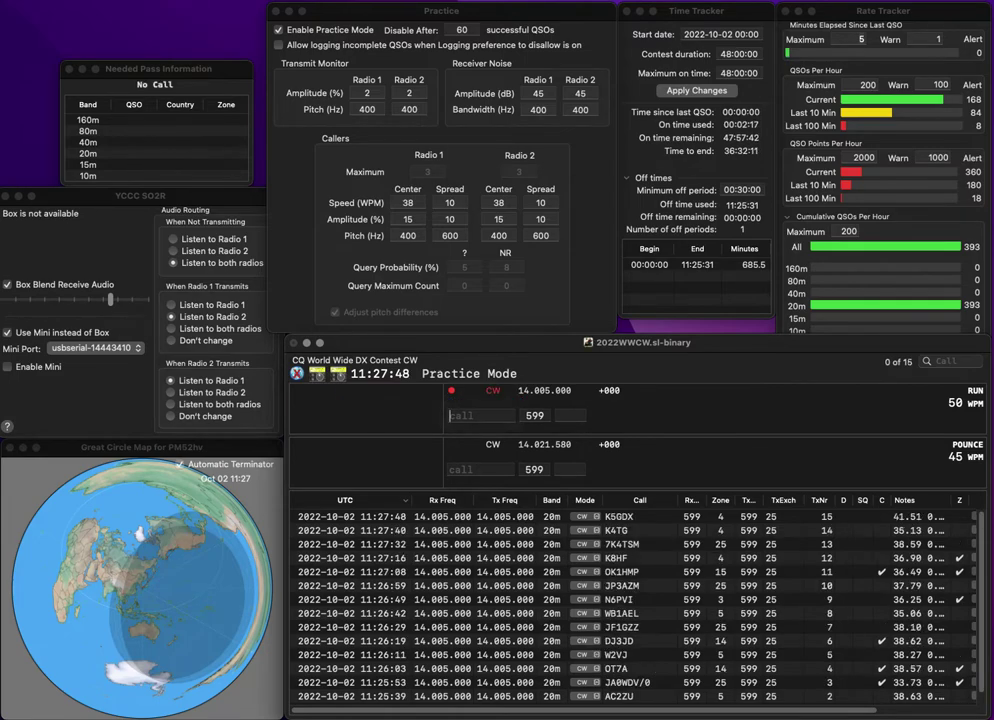
{"action": "type", "text": "DG"}
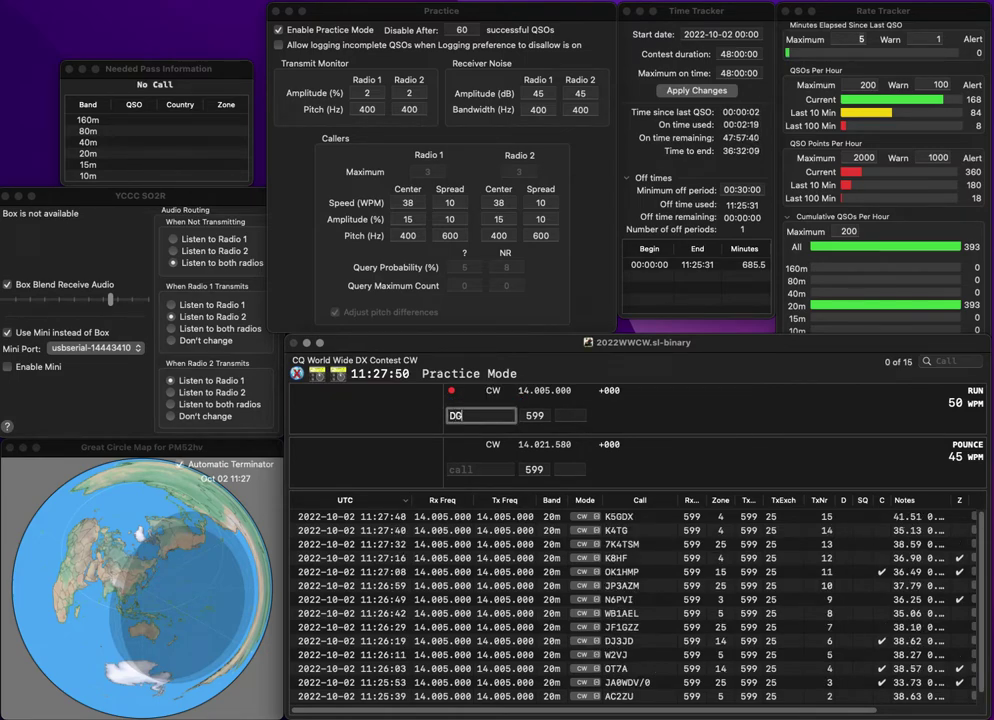
{"action": "type", "text": "3HER"}
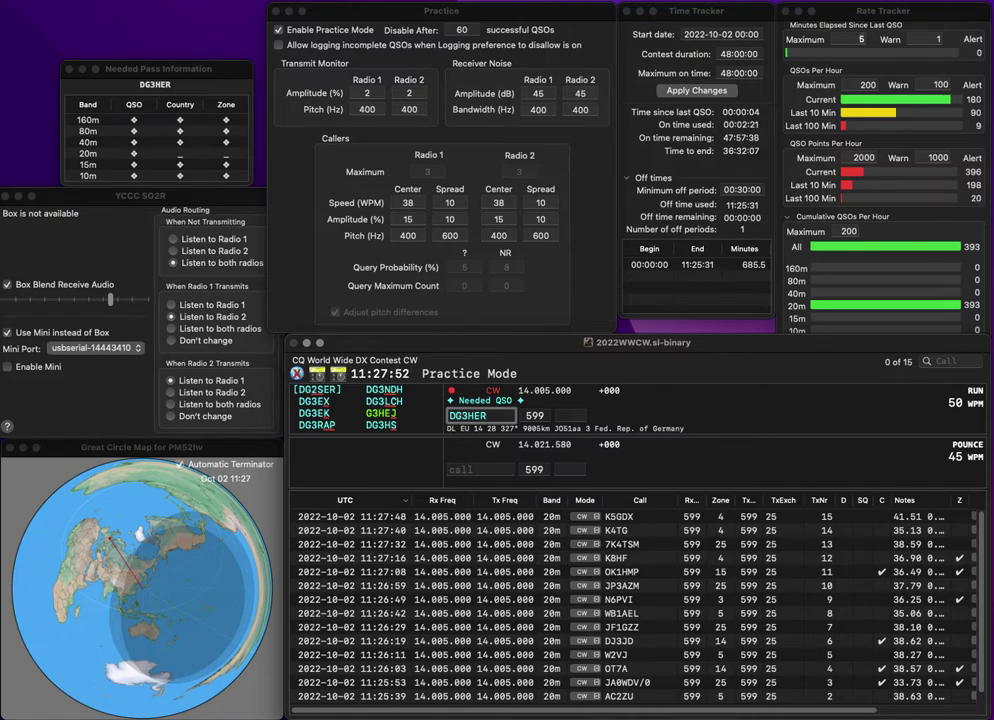
{"action": "left_click", "coordinate": [475, 415]}
{"action": "key", "text": "BackSpace"}
{"action": "type", "text": "2"}
{"action": "key", "text": "Delete"}
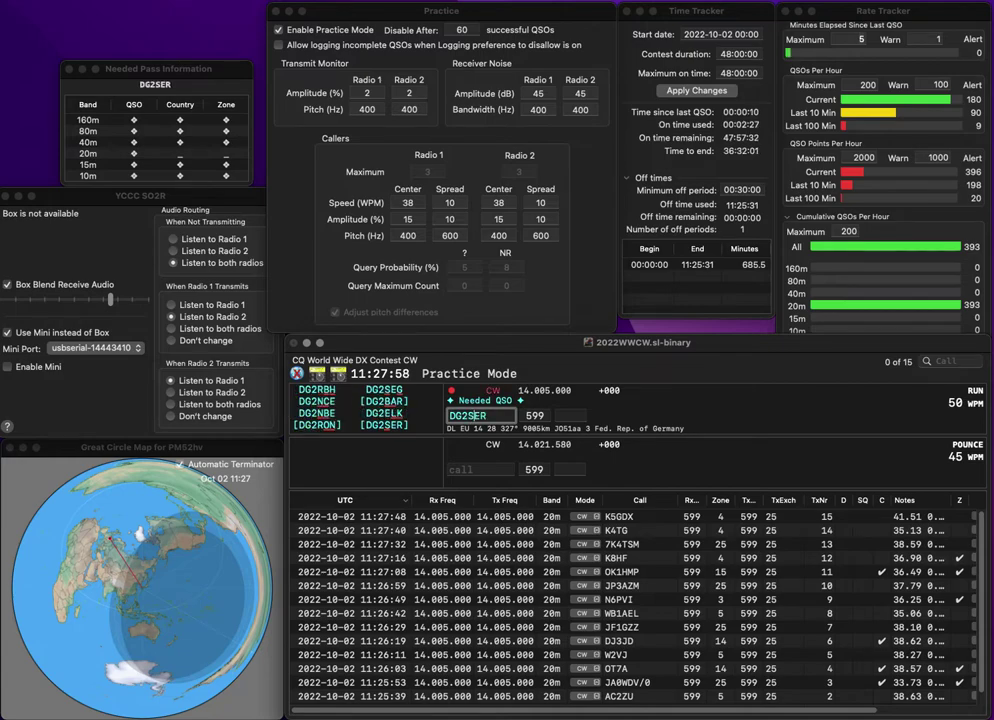
{"action": "type", "text": "S"}
{"action": "key", "text": "Return"}
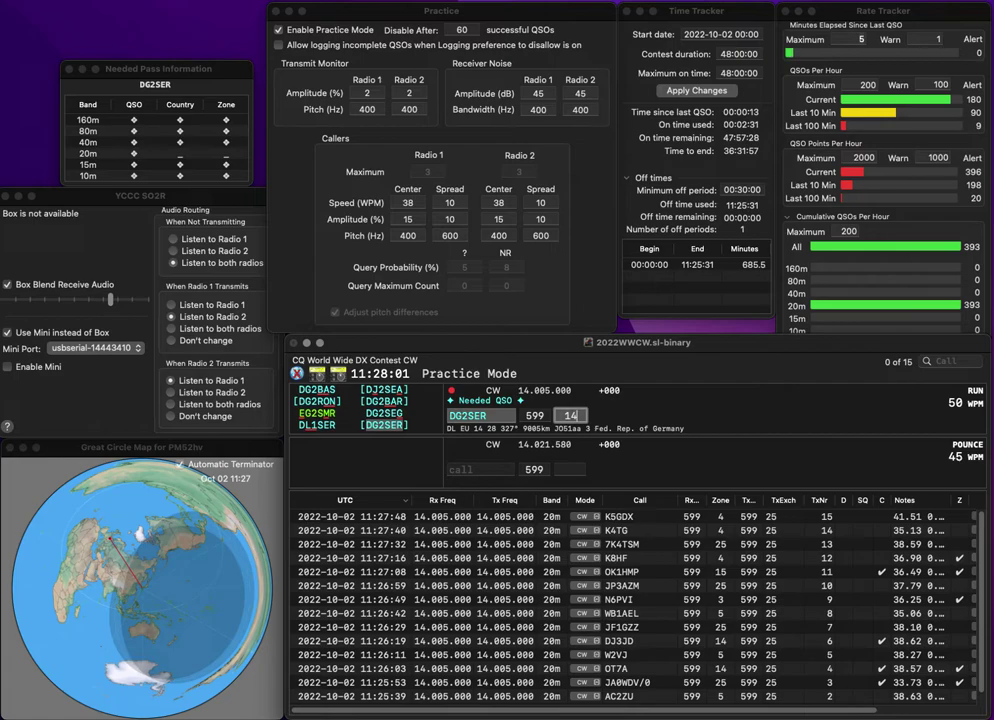
{"action": "key", "text": "Return"}
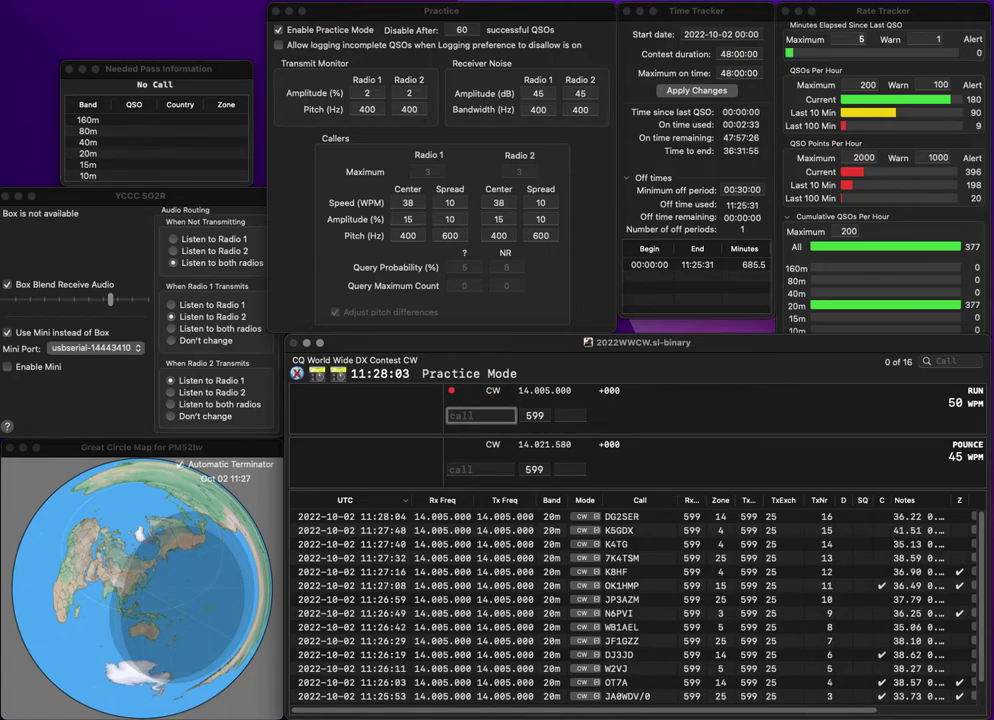
{"action": "type", "text": "J7"}
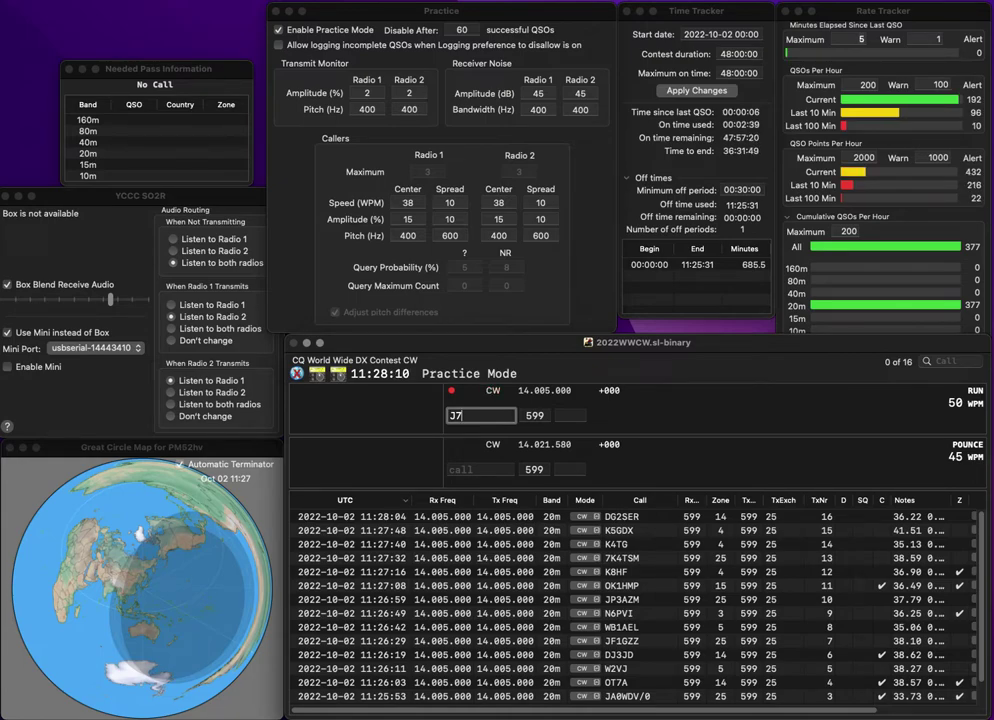
{"action": "type", "text": "9MN"}
{"action": "key", "text": "space"}
{"action": "type", "text": "8"}
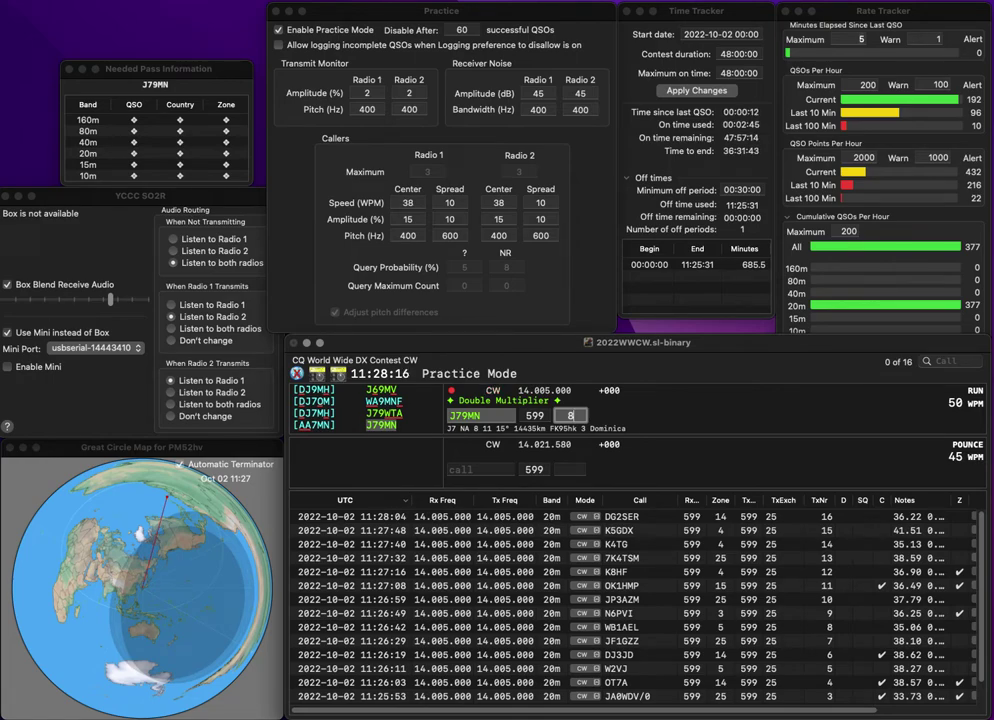
{"action": "key", "text": "Return"}
{"action": "type", "text": "LZ"}
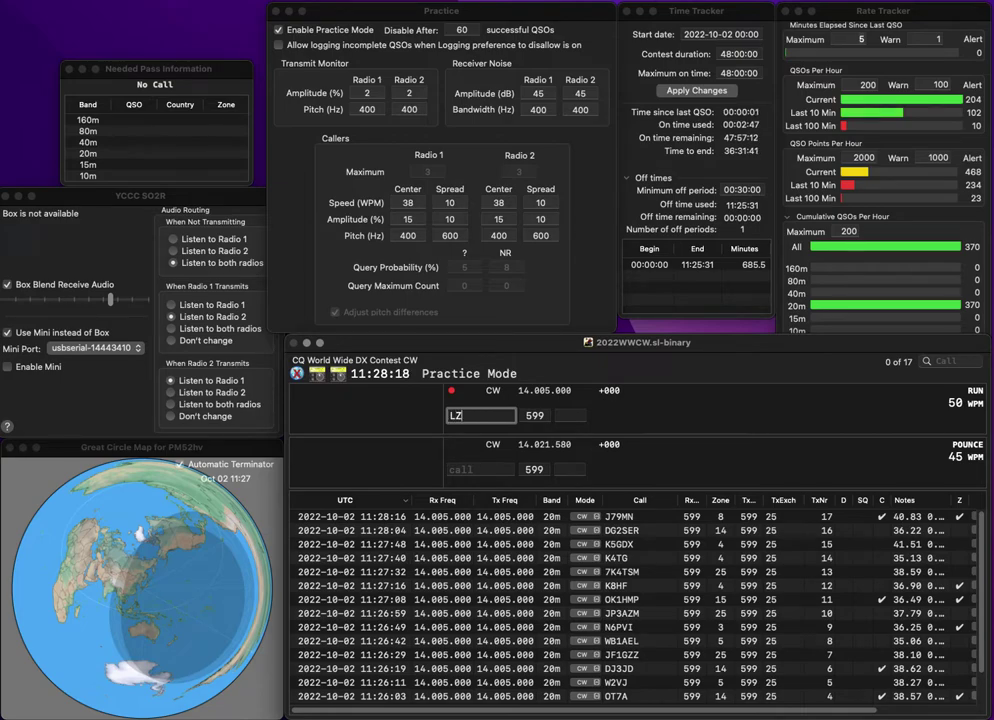
{"action": "type", "text": "8AZ"}
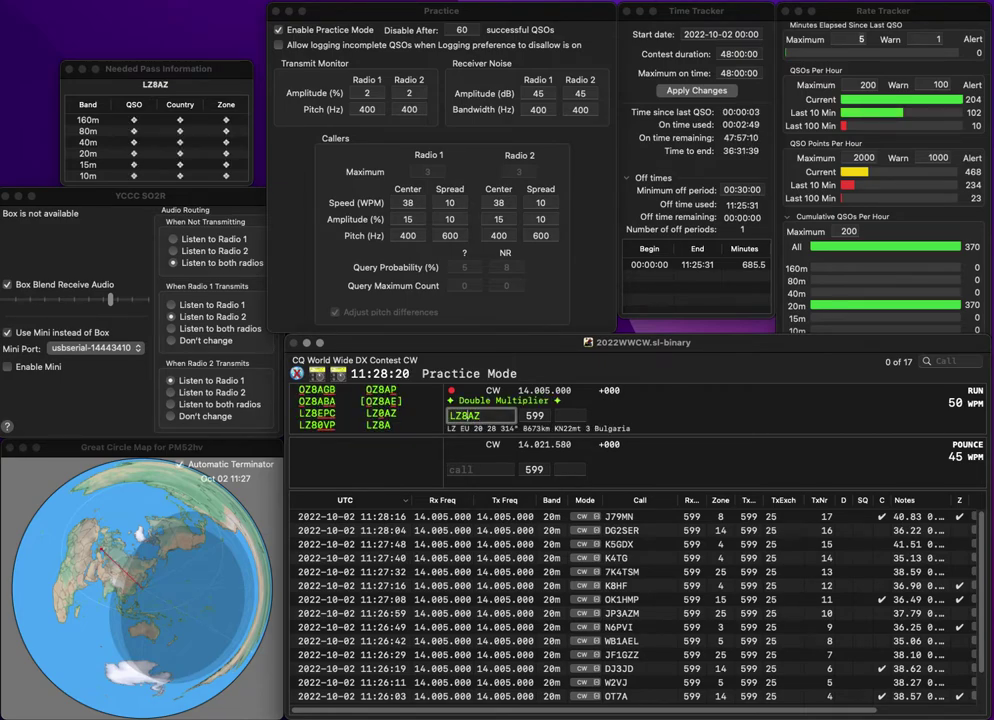
{"action": "key", "text": "Left"}
{"action": "key", "text": "BackSpace"}
{"action": "type", "text": "A"}
{"action": "key", "text": "Delete"}
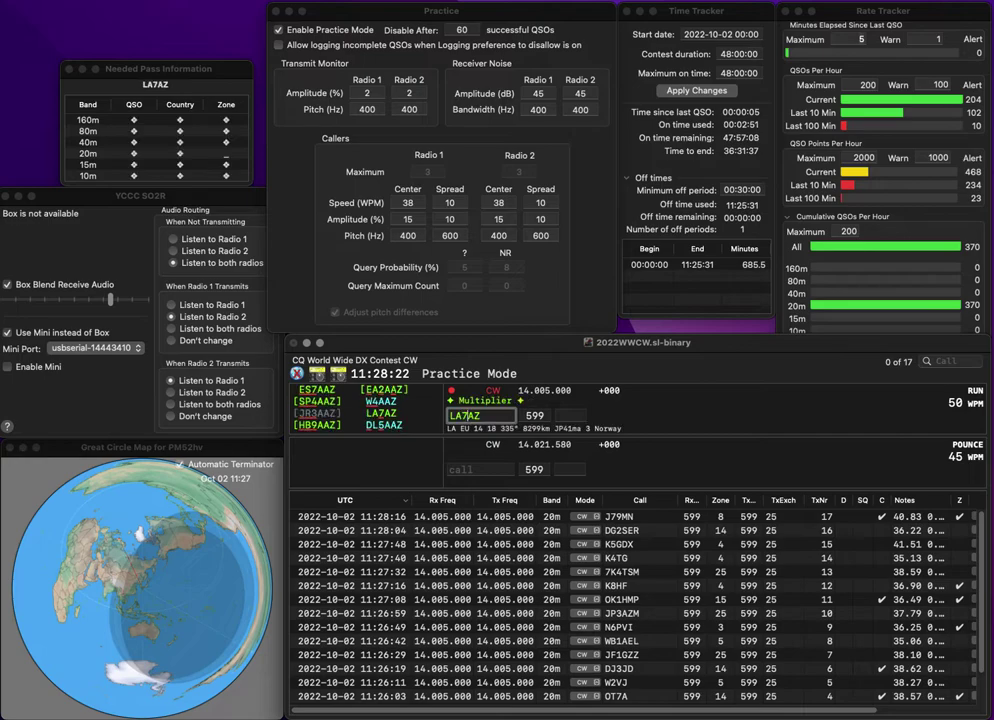
{"action": "type", "text": "7"}
{"action": "key", "text": "Return"}
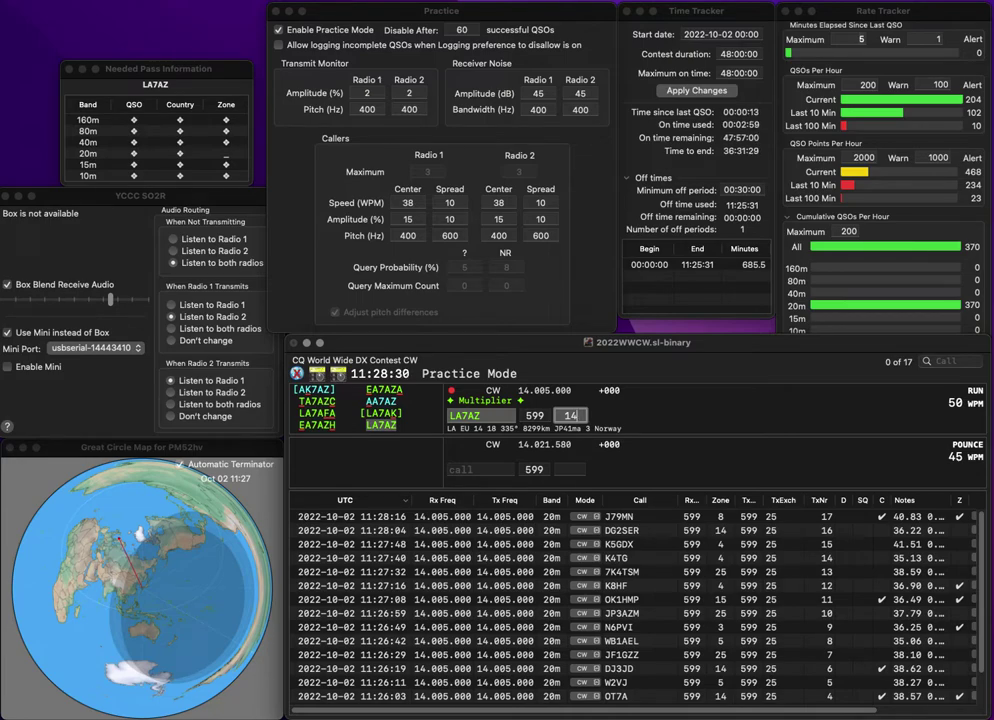
{"action": "key", "text": "Return"}
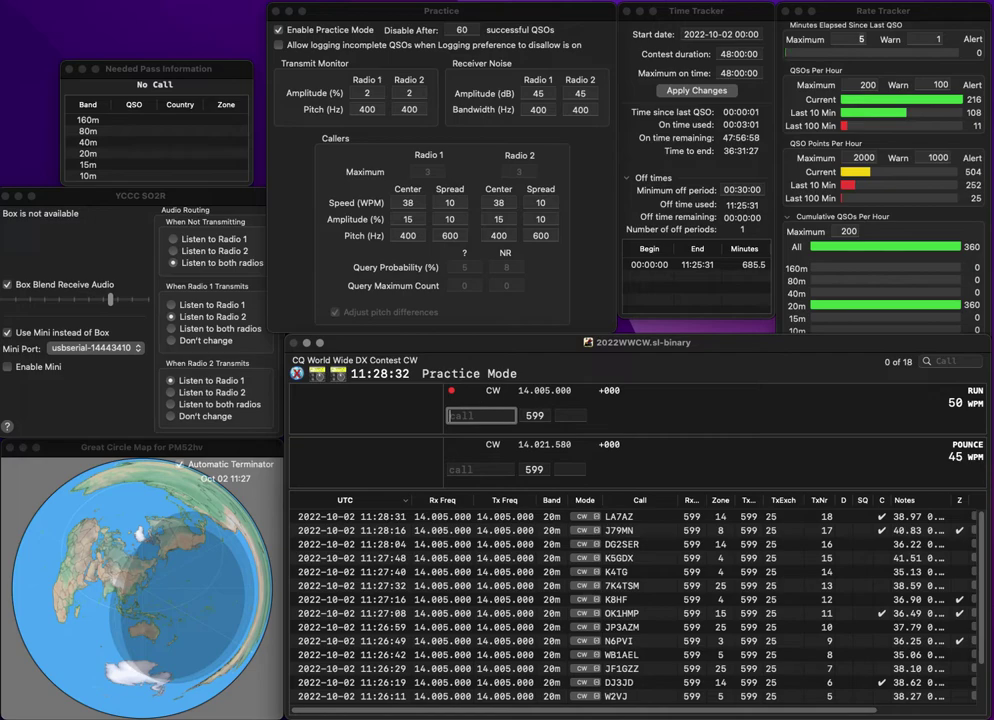
{"action": "type", "text": "IED"}
{"action": "type", "text": "HN"}
{"action": "key", "text": "super+Left"}
{"action": "key", "text": "Right"}
{"action": "key", "text": "Right"}
{"action": "key", "text": "BackSpace"}
{"action": "type", "text": "W5"}
{"action": "key", "text": "space"}
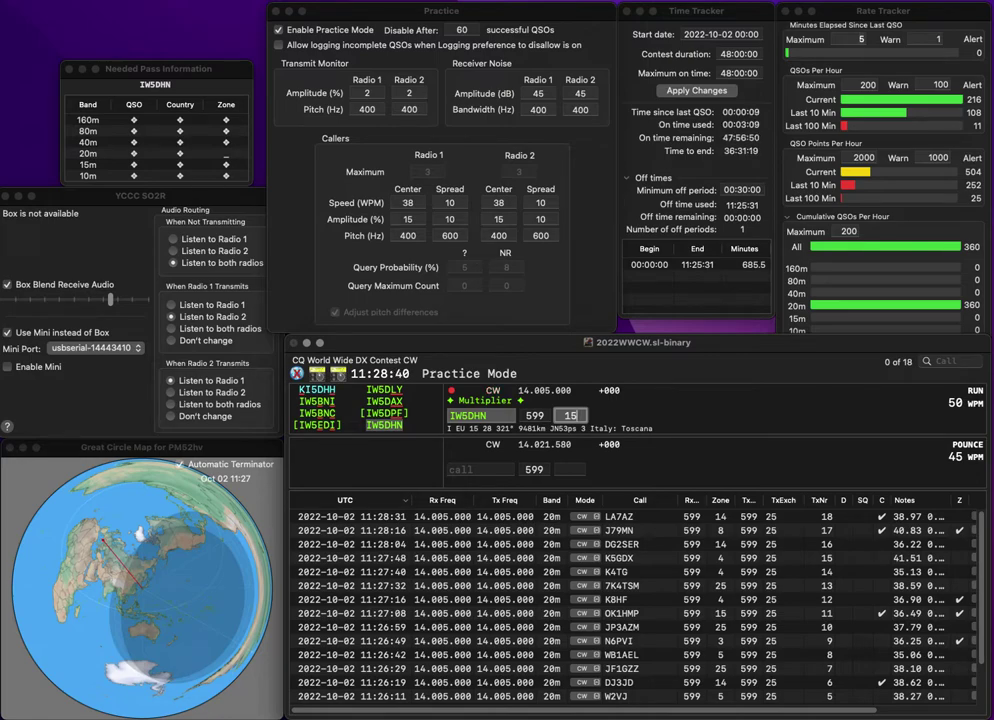
{"action": "key", "text": "Return"}
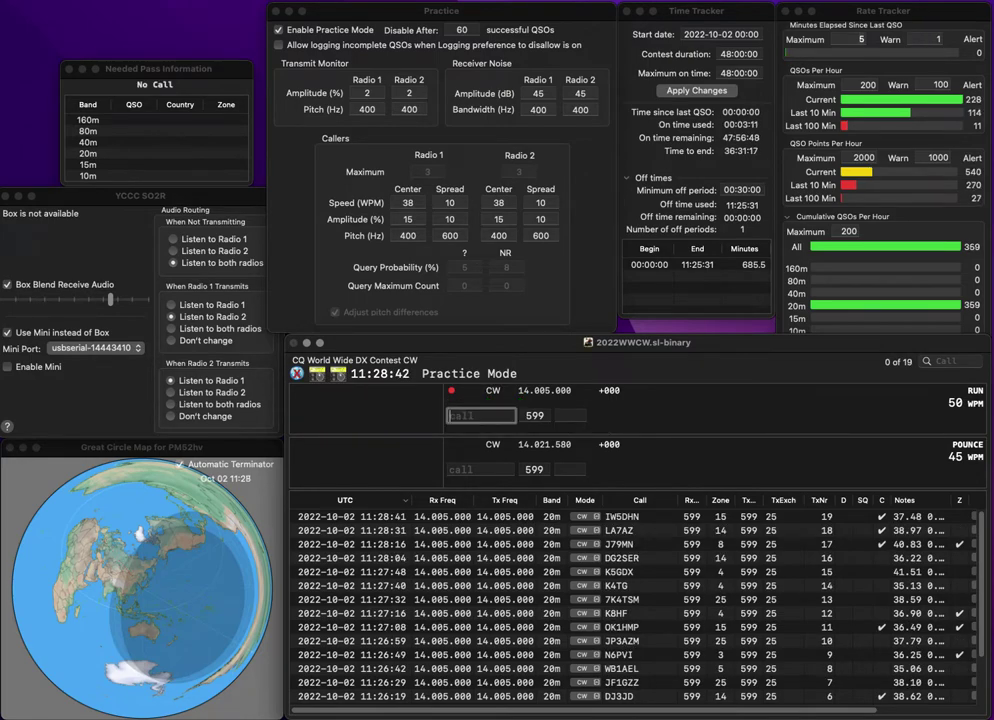
{"action": "type", "text": "JCIC"}
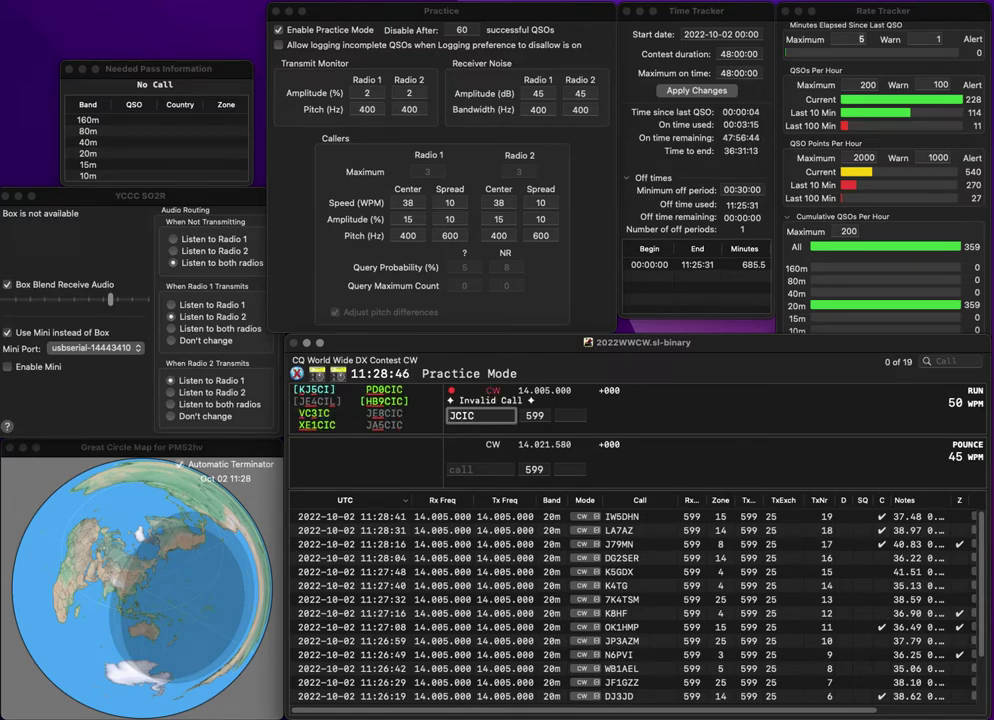
{"action": "type", "text": "A5"}
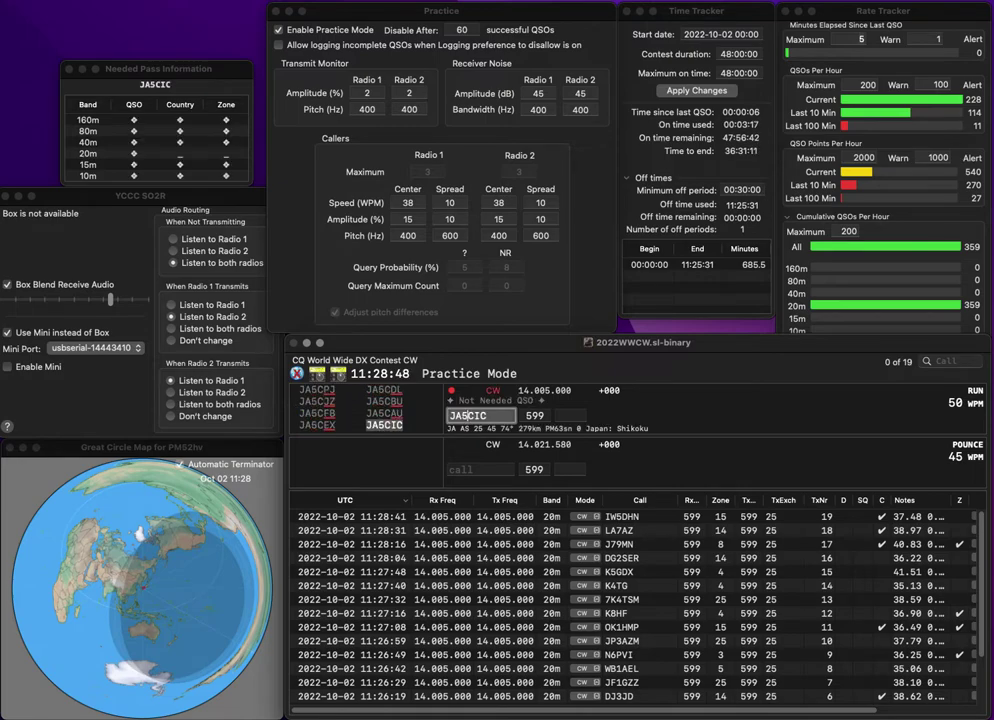
{"action": "key", "text": "Return"}
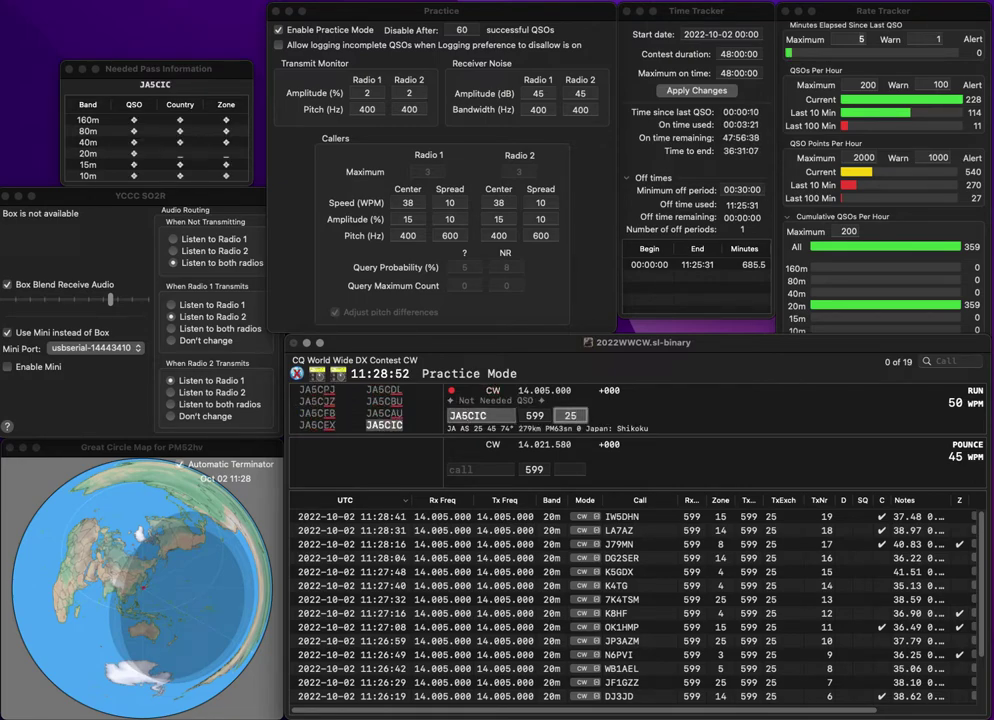
{"action": "key", "text": "Return"}
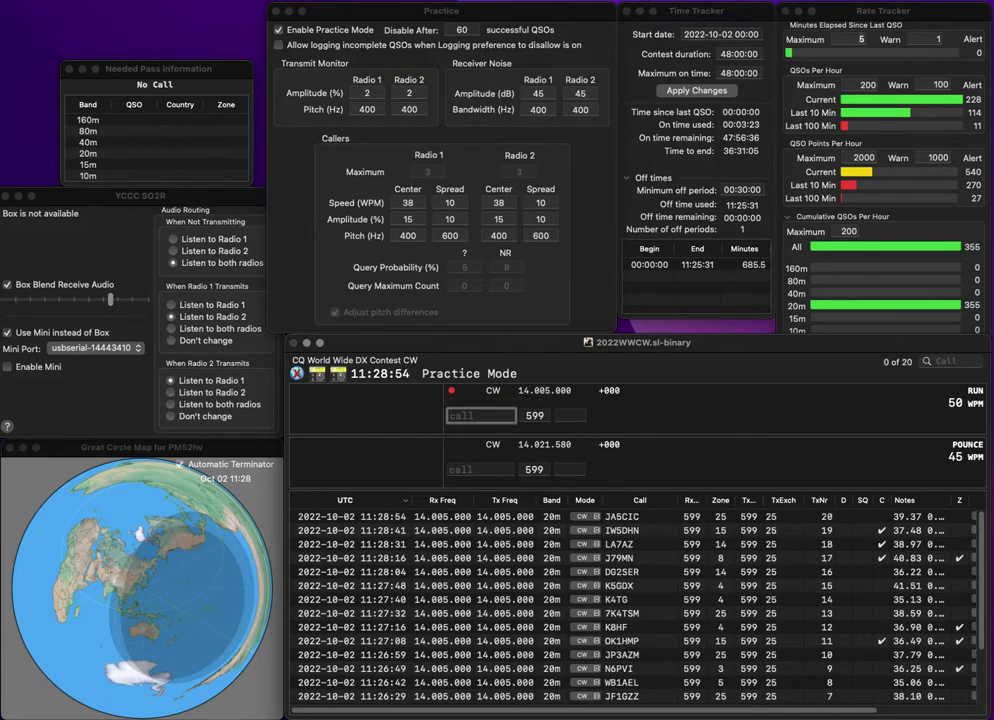
{"action": "type", "text": "JH4AGP"}
{"action": "key", "text": "Tab"}
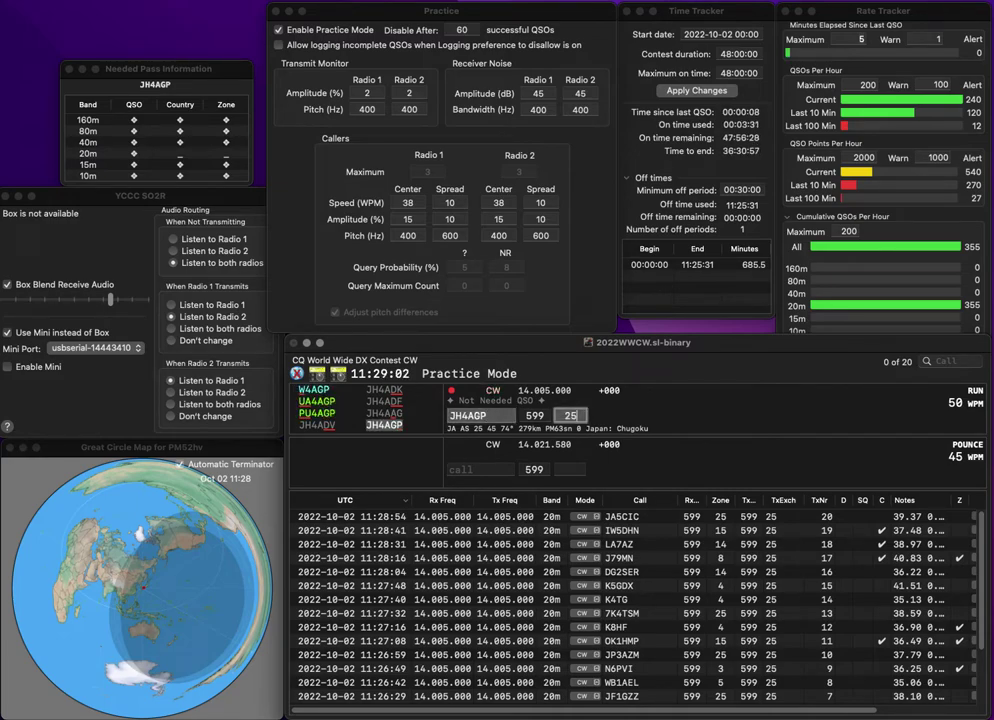
{"action": "key", "text": "Return"}
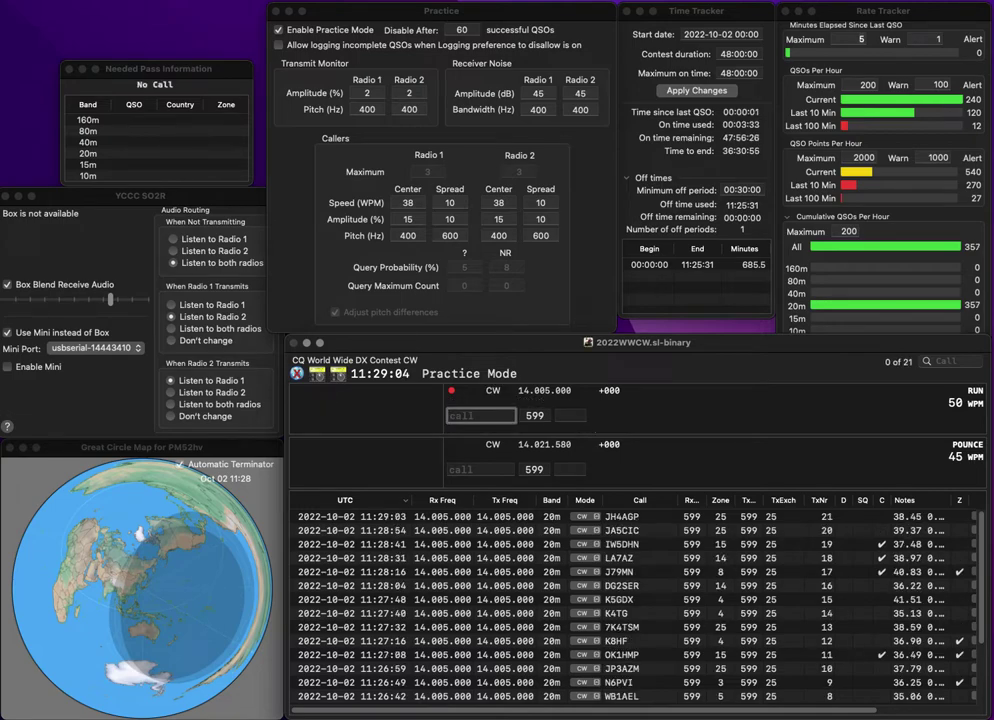
{"action": "type", "text": "KC3"}
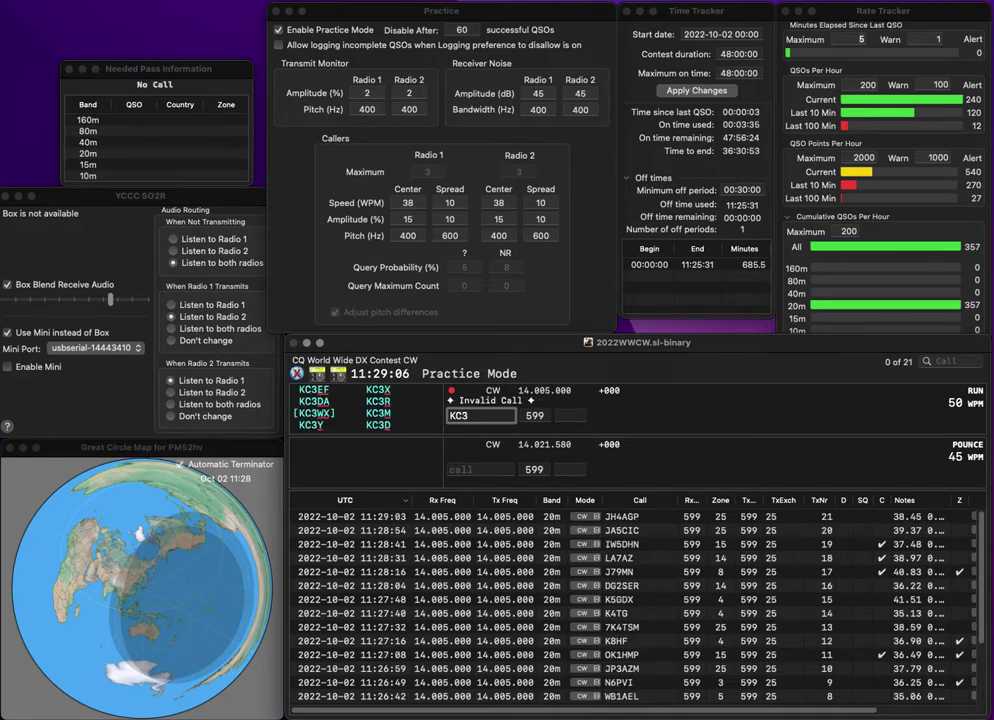
{"action": "key", "text": "BackSpace"}
{"action": "key", "text": "Return"}
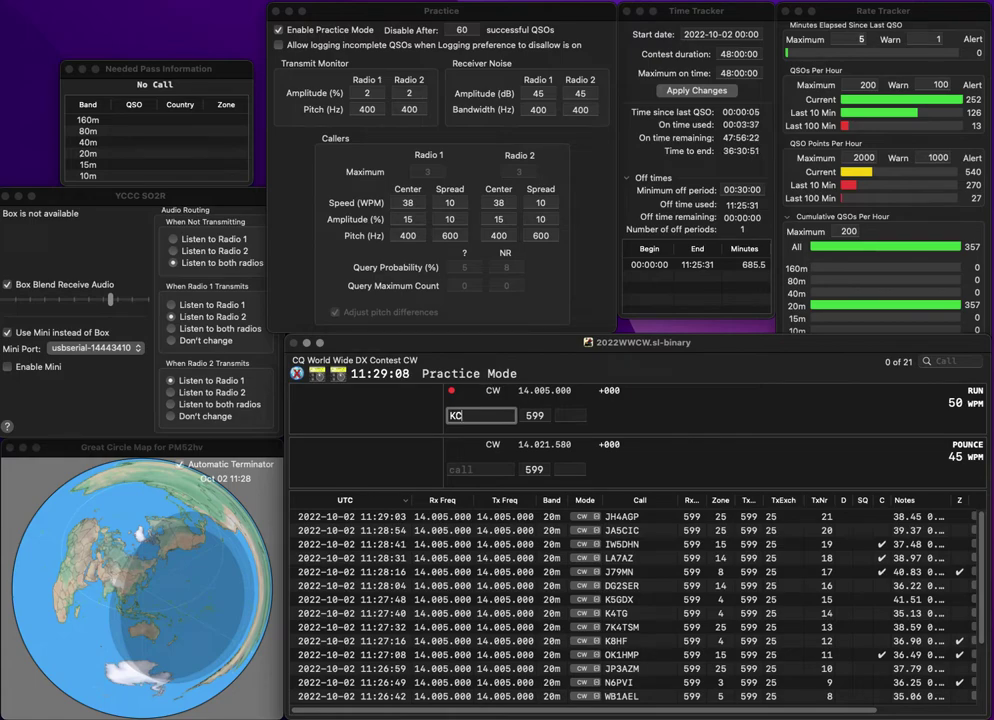
{"action": "type", "text": "4EWE"}
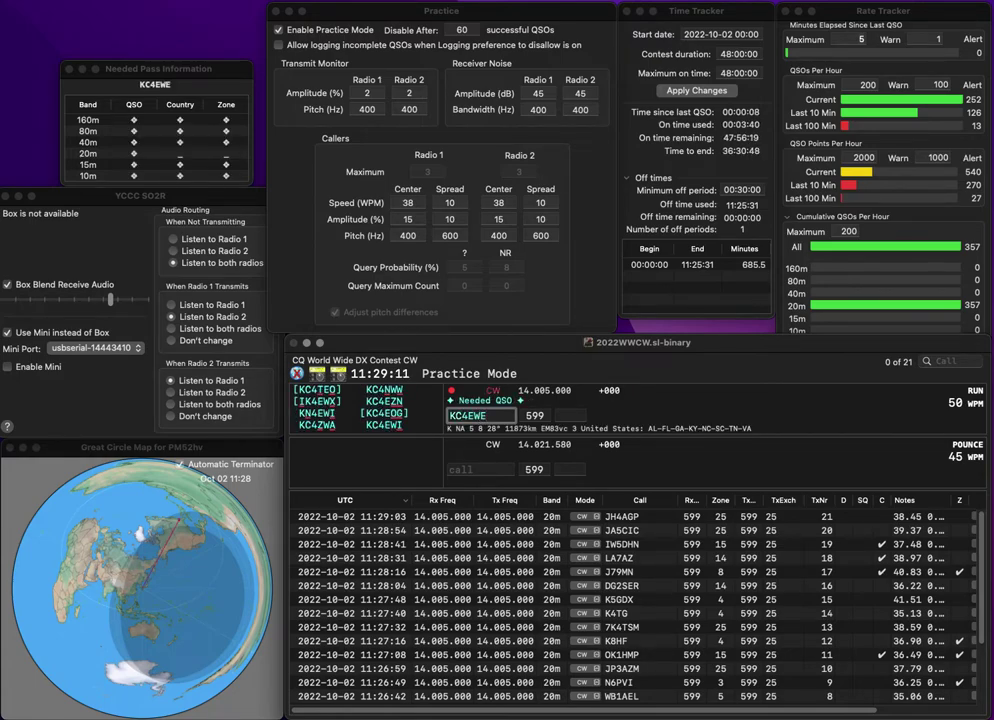
{"action": "key", "text": "BackSpace"}
{"action": "type", "text": "I"}
{"action": "key", "text": "space"}
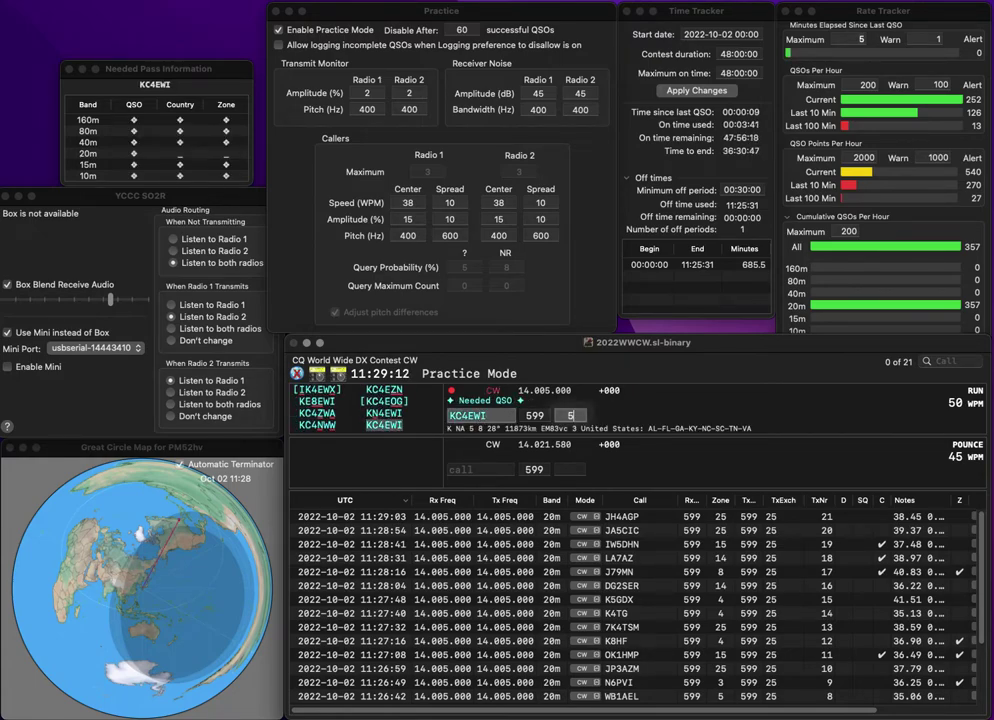
{"action": "type", "text": "5"}
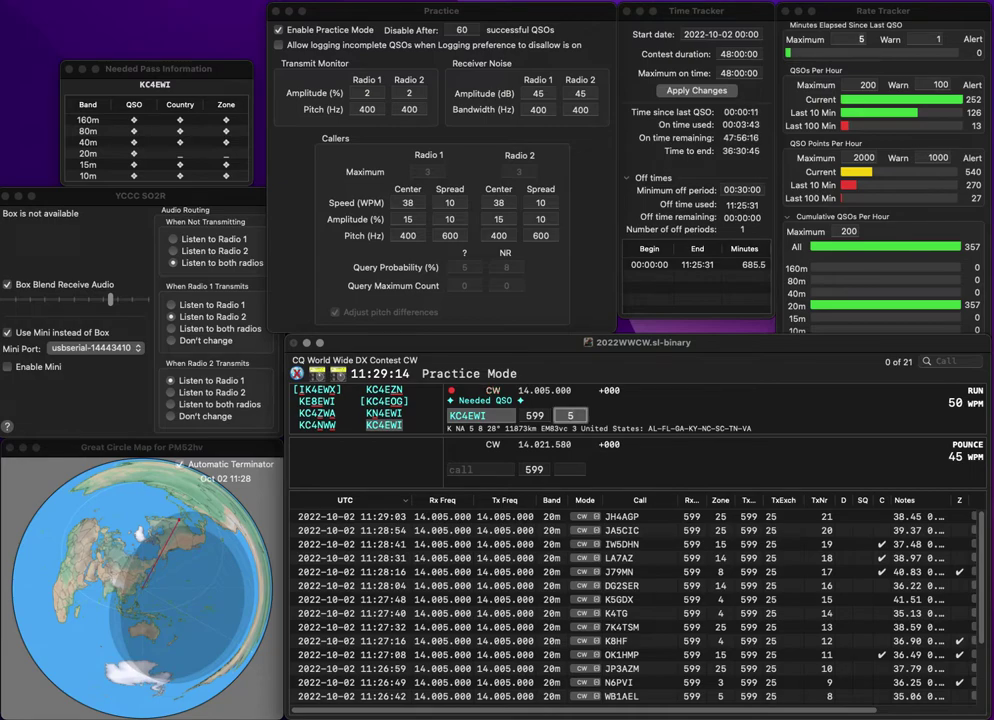
{"action": "key", "text": "Return"}
Log the contact with YC1MCD on the run radio using zone 28, adding the missing first letter of the call sign
{"action": "type", "text": "K"}
{"action": "key", "text": "BackSpace"}
{"action": "type", "text": "C1"}
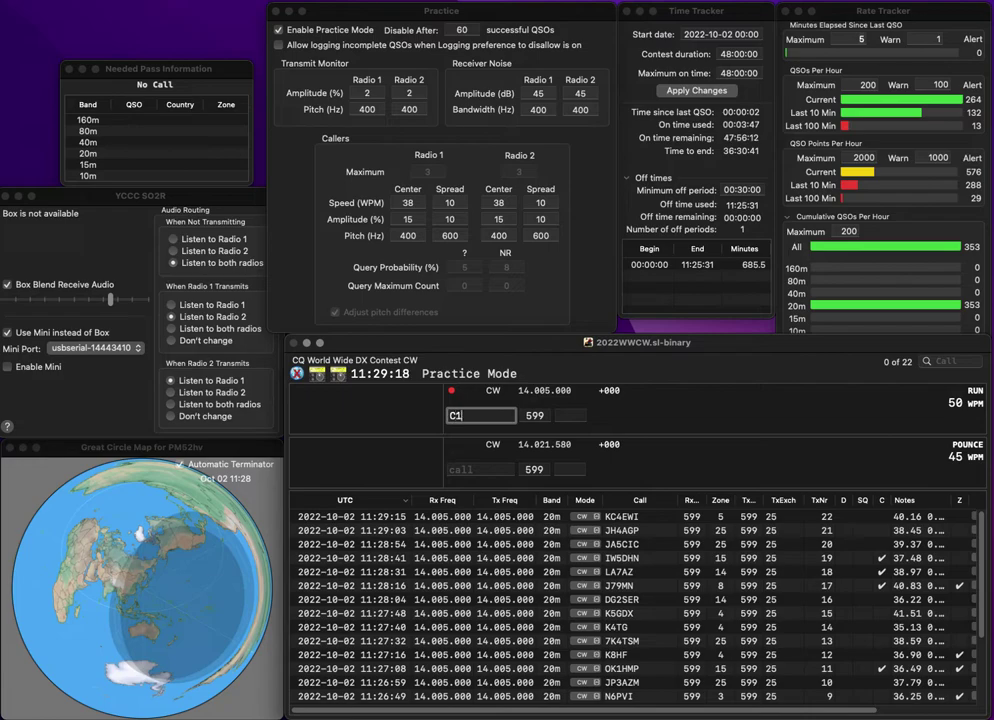
{"action": "type", "text": "MCD"}
{"action": "key", "text": "Home"}
{"action": "type", "text": "Y"}
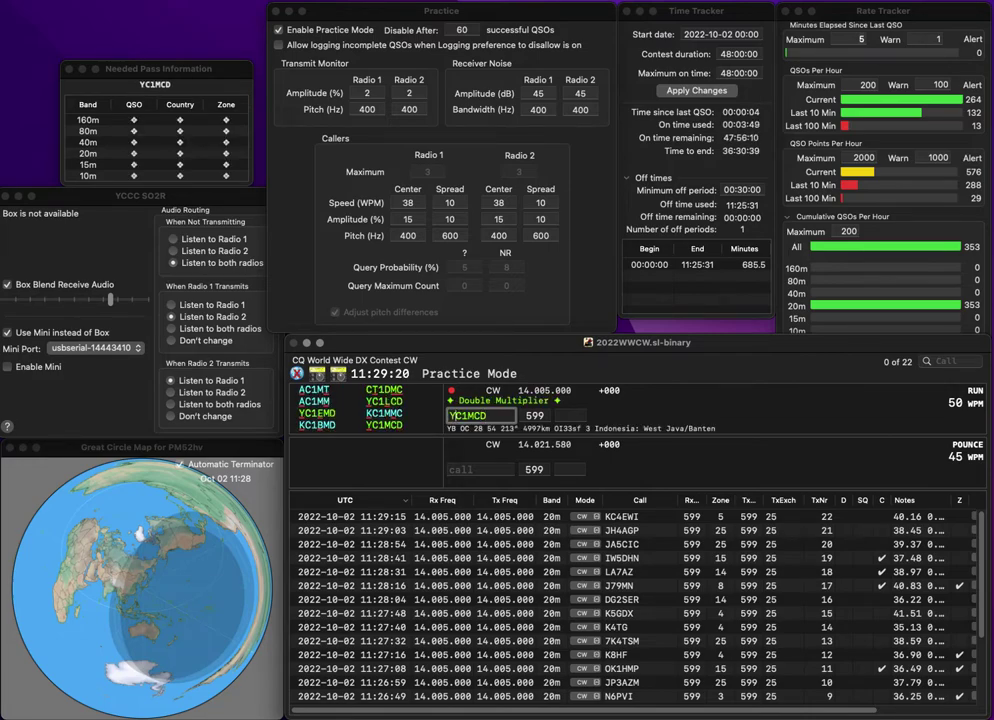
{"action": "key", "text": "Return"}
{"action": "key", "text": "Tab"}
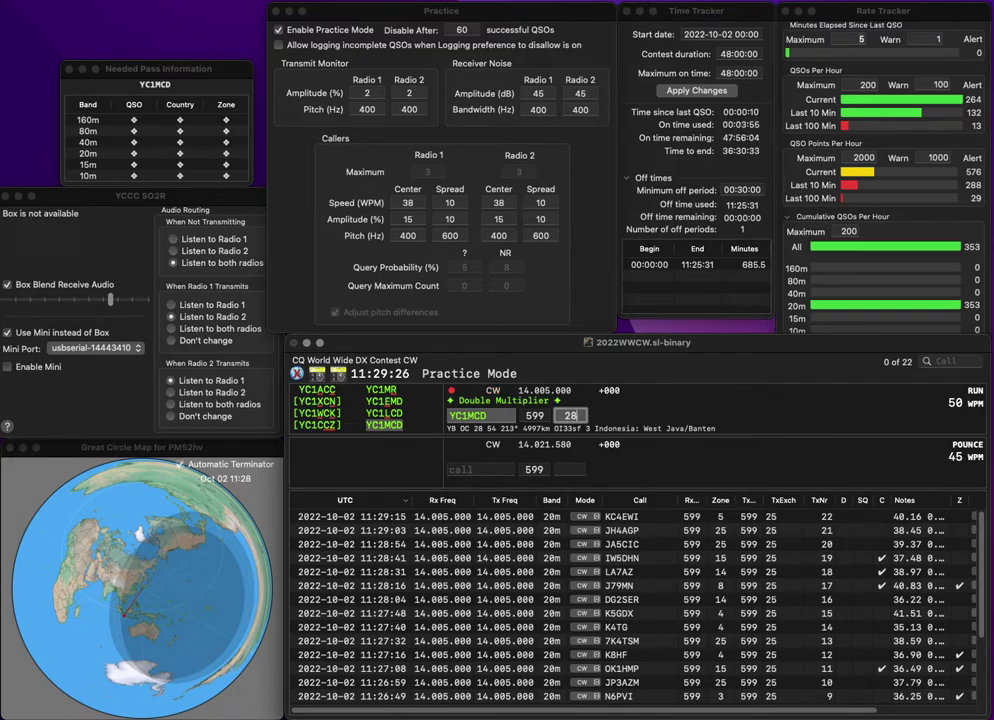
{"action": "key", "text": "Return"}
Log the contact with KC1LEA on the run radio using zone 5
{"action": "type", "text": "KC1LEA"}
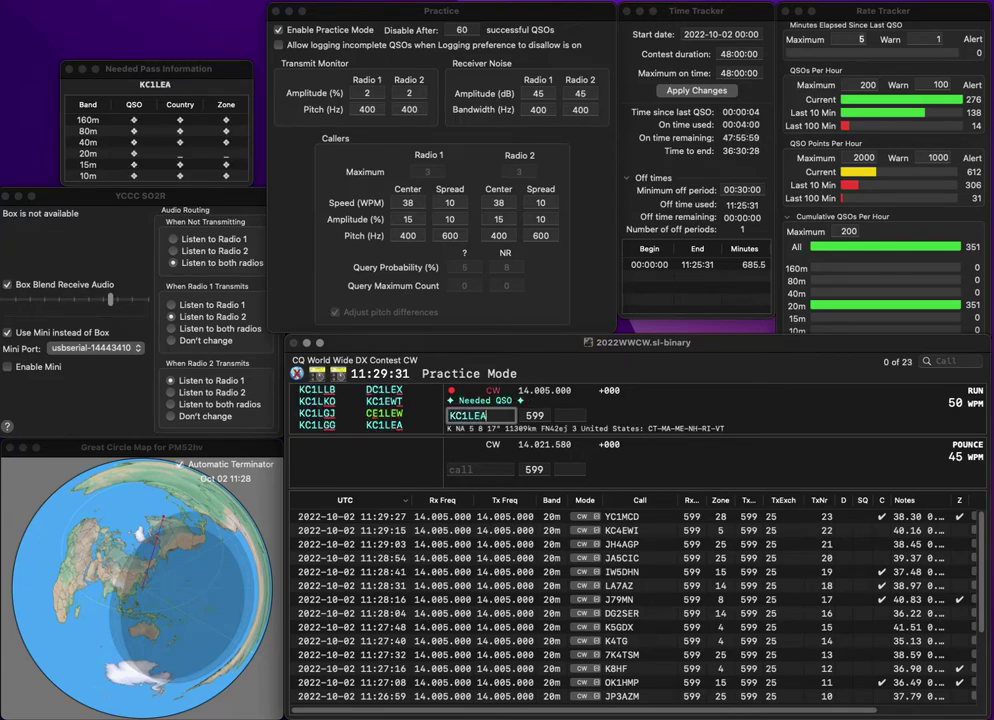
{"action": "key", "text": "space"}
{"action": "type", "text": "5"}
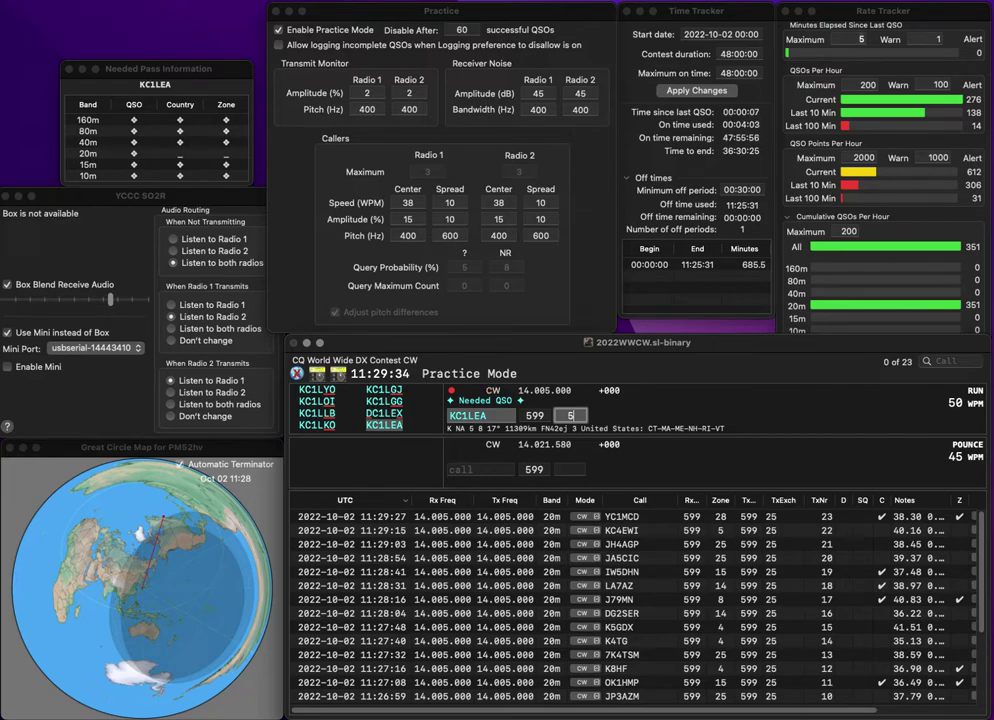
{"action": "key", "text": "Return"}
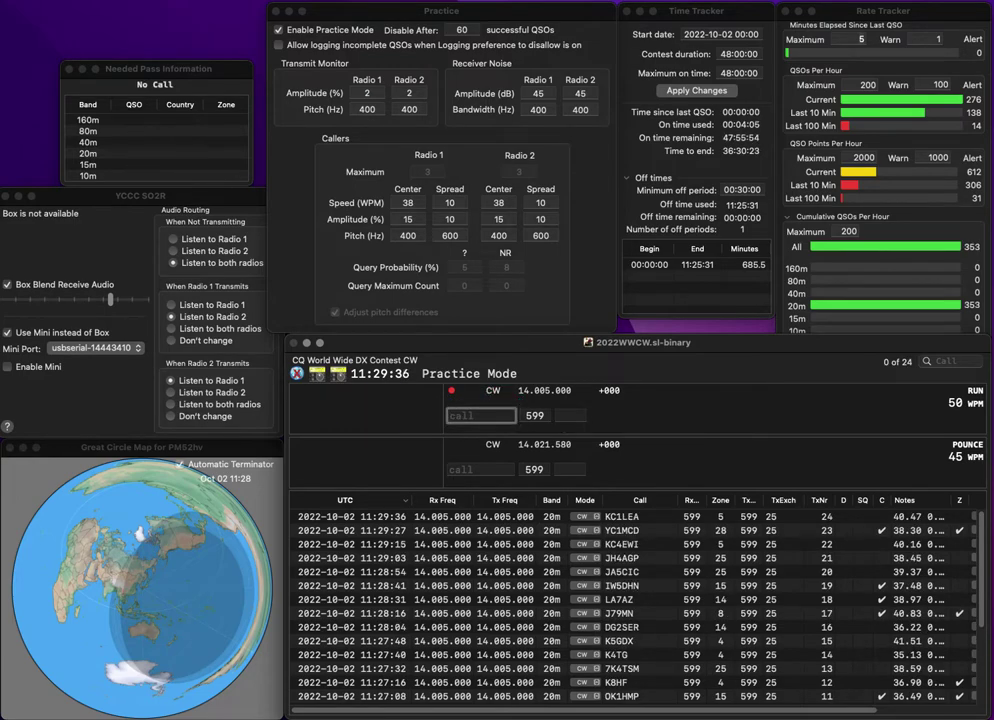
Log the contact with NP4Z on the run radio using zone 8, completing the call sign from its last letter
{"action": "type", "text": "Z"}
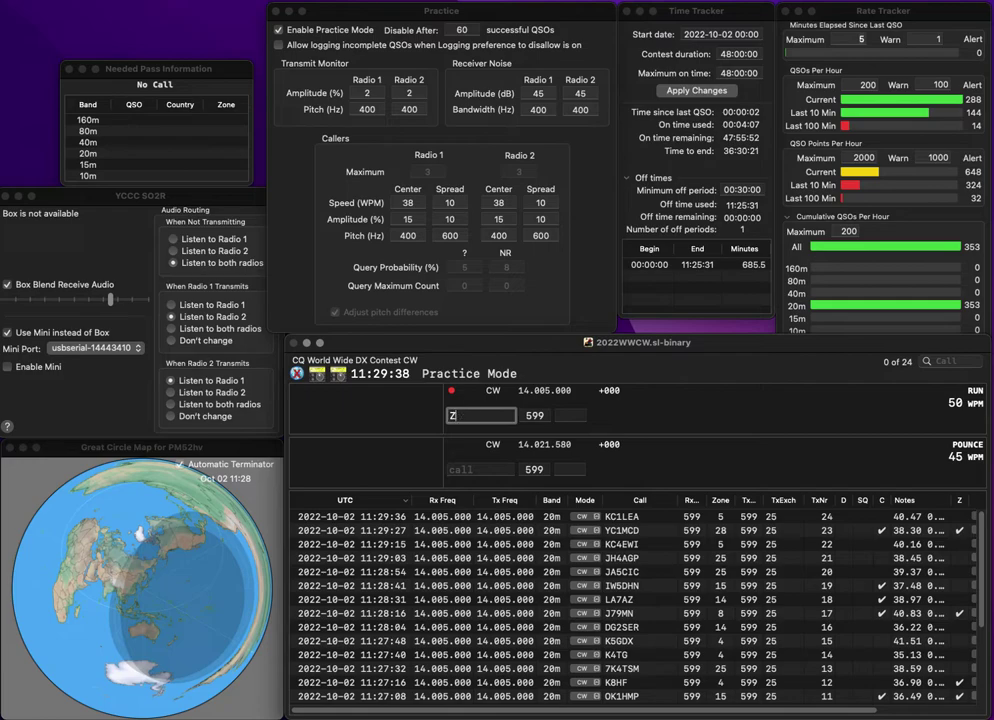
{"action": "type", "text": "NP4"}
{"action": "key", "text": "space"}
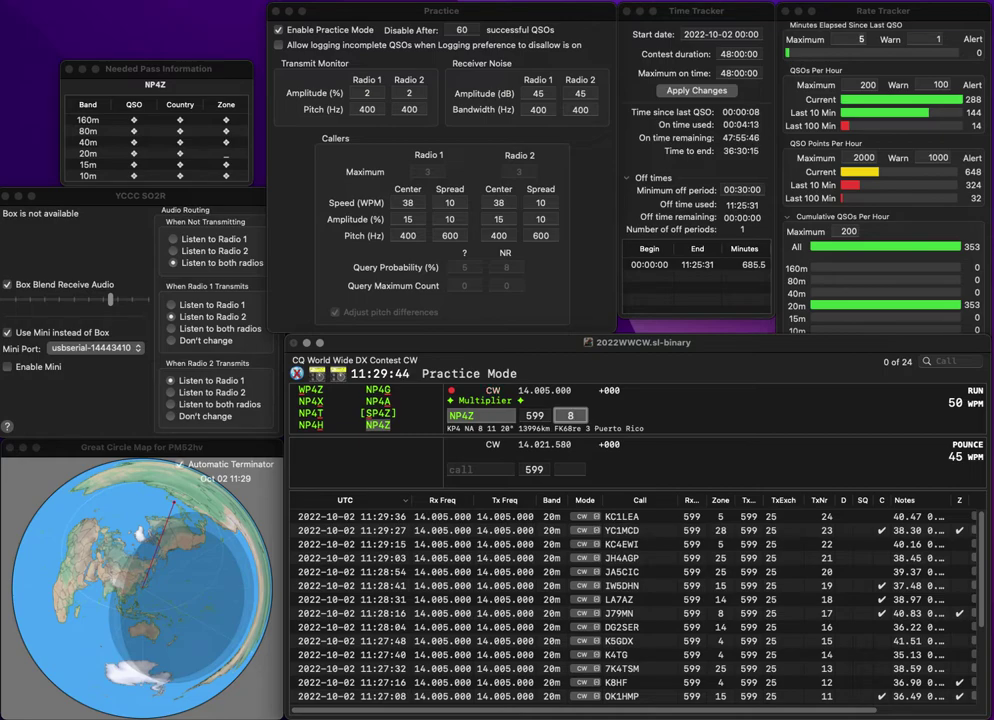
{"action": "key", "text": "Return"}
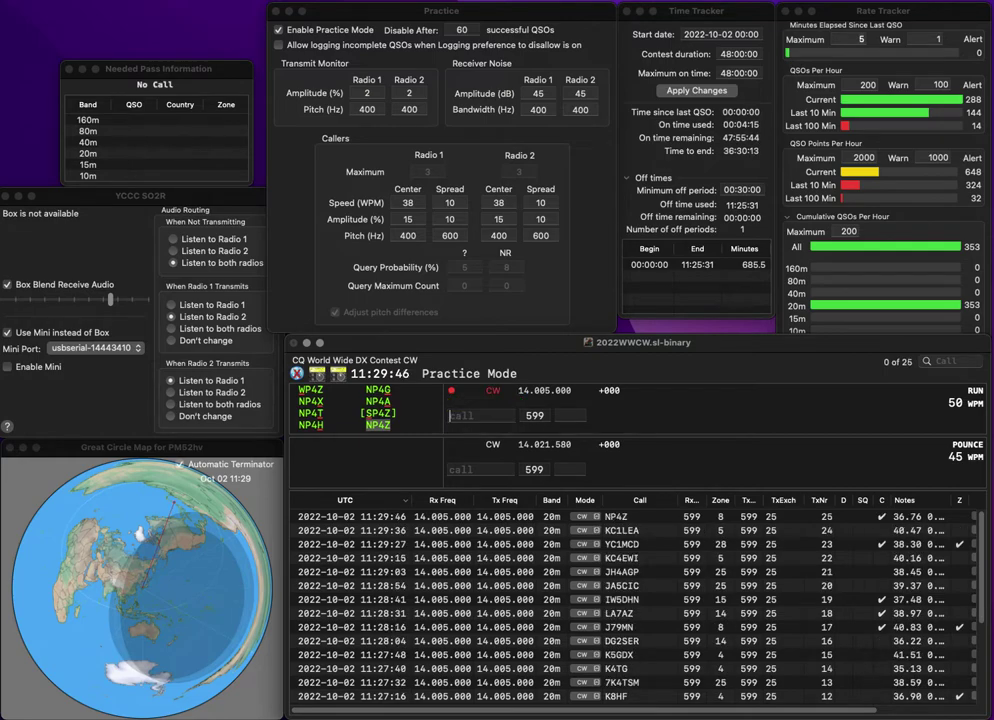
{"action": "type", "text": "W"}
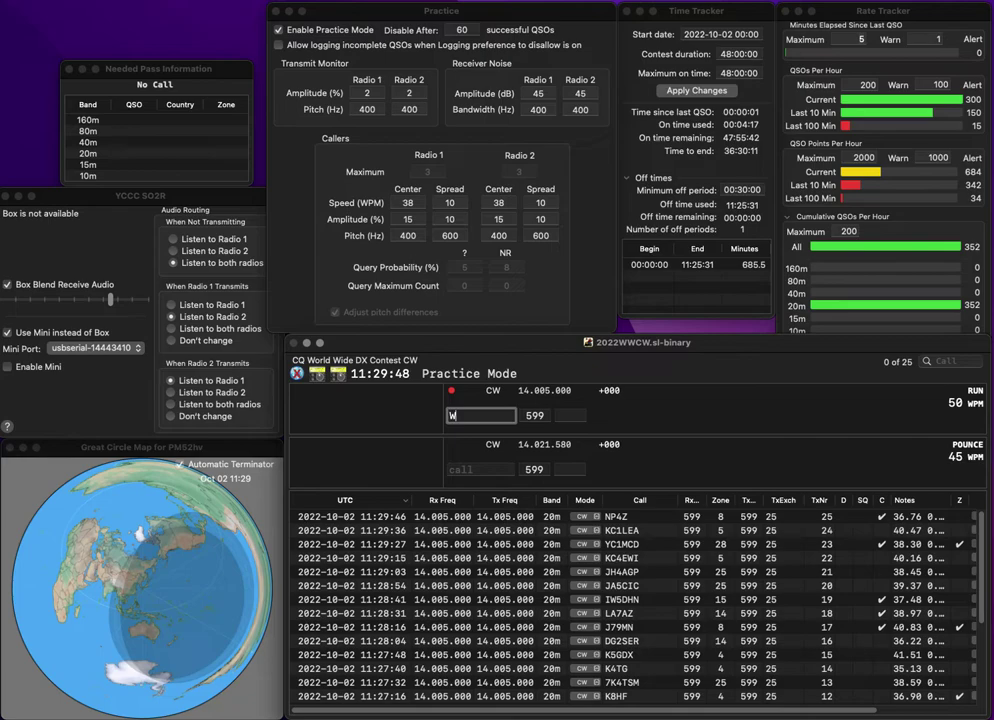
{"action": "type", "text": "B3AVN"}
{"action": "key", "text": "space"}
{"action": "type", "text": "5"}
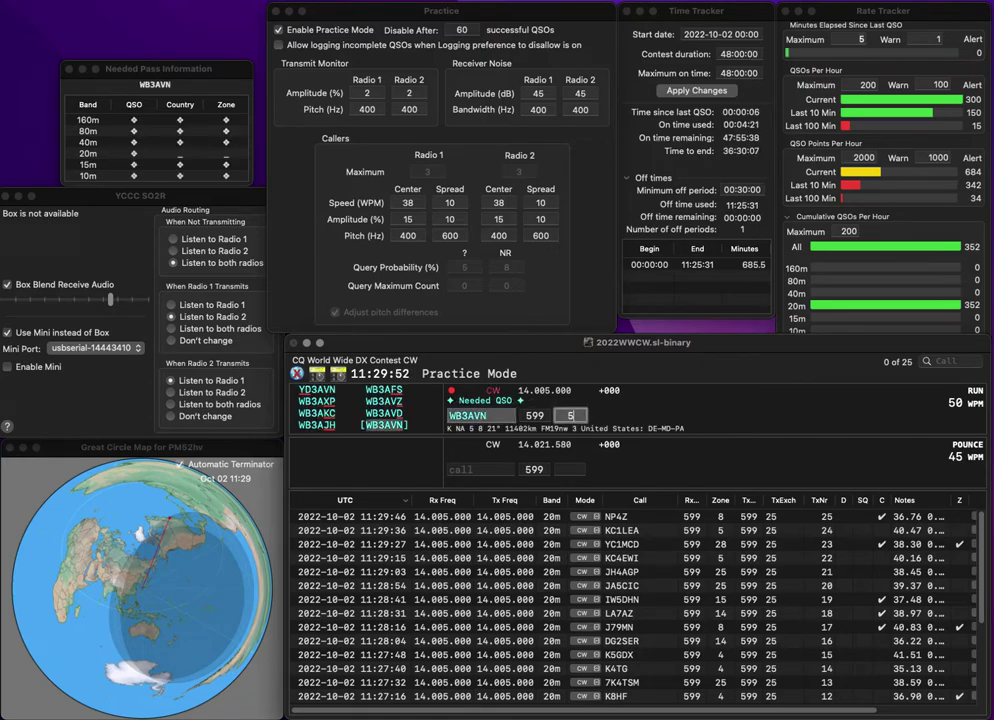
{"action": "key", "text": "Return"}
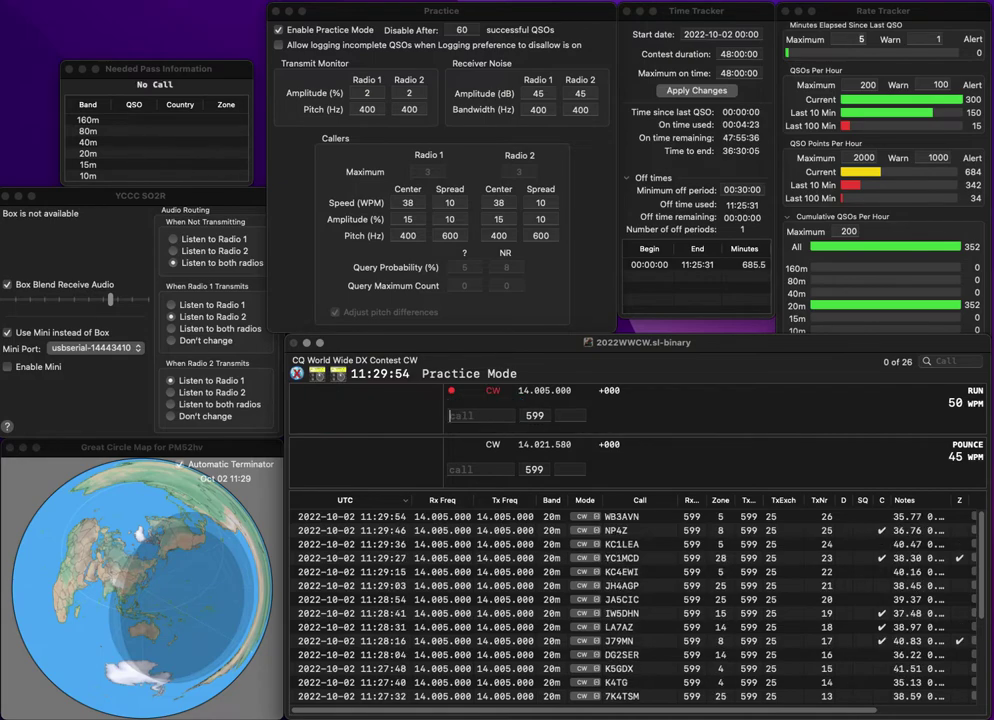
Log the contact with W3SC on the run radio using zone 5
{"action": "type", "text": "W3"}
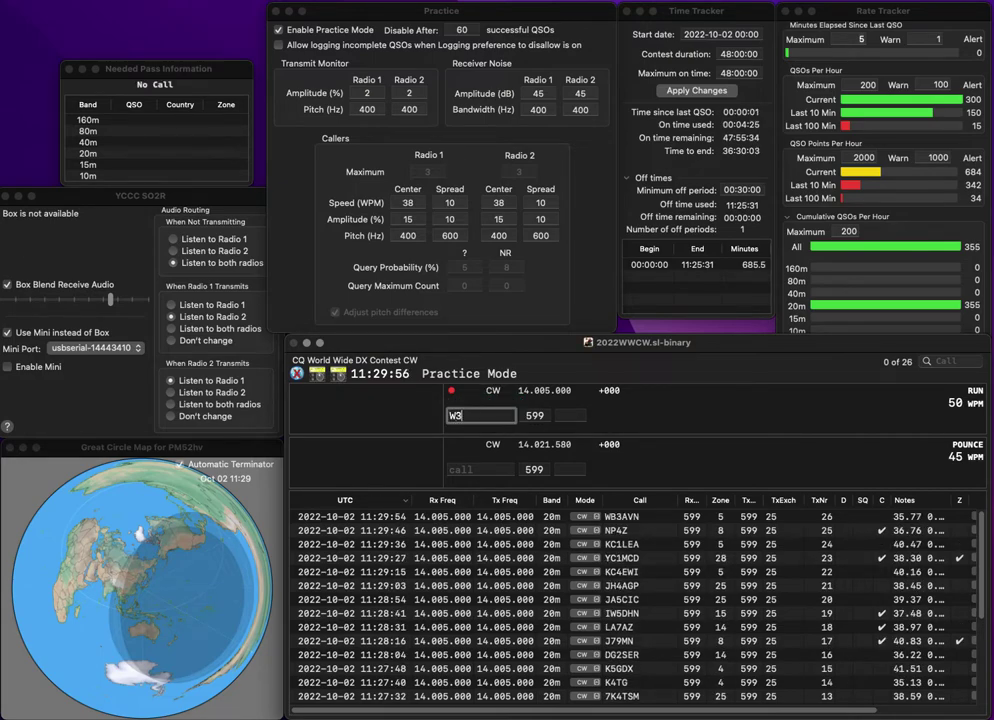
{"action": "type", "text": "SC"}
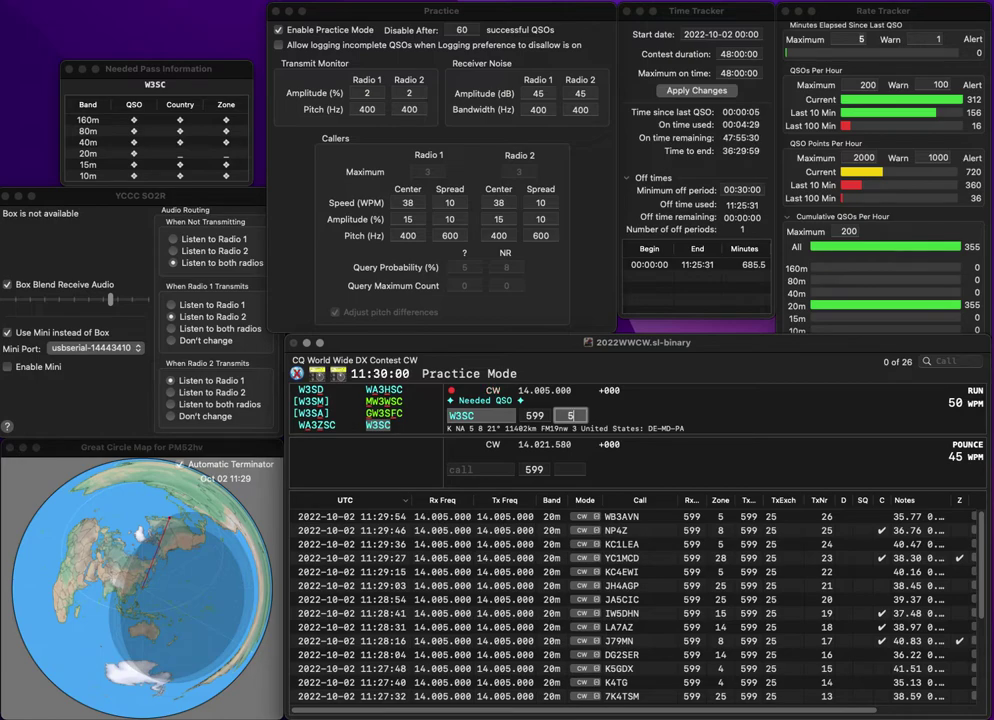
{"action": "key", "text": "Return"}
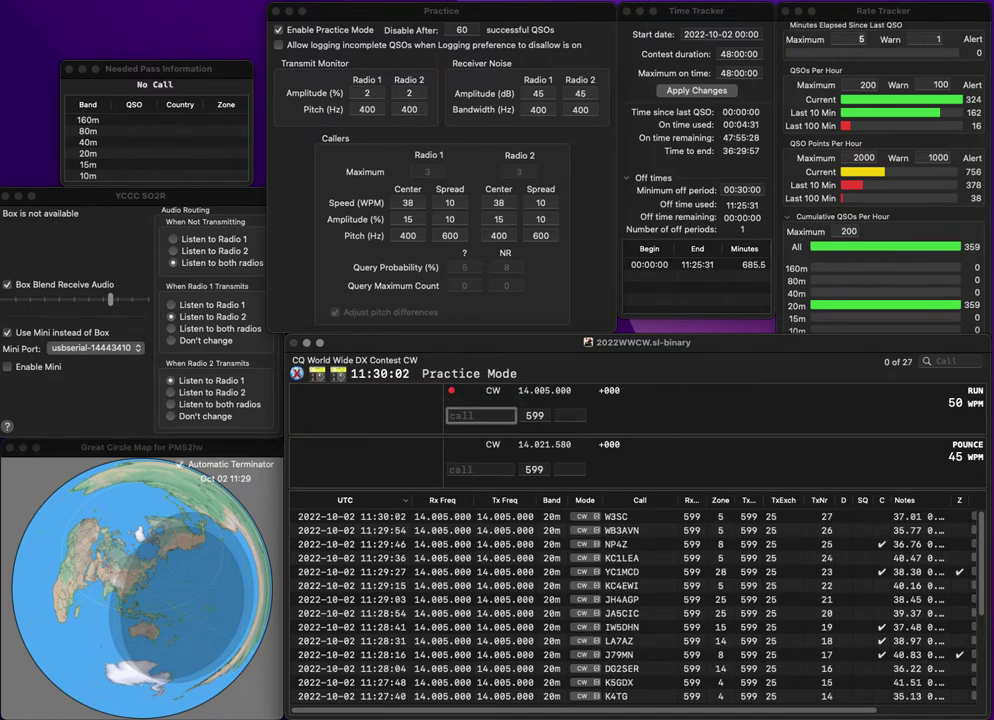
{"action": "type", "text": "PA3AAU"}
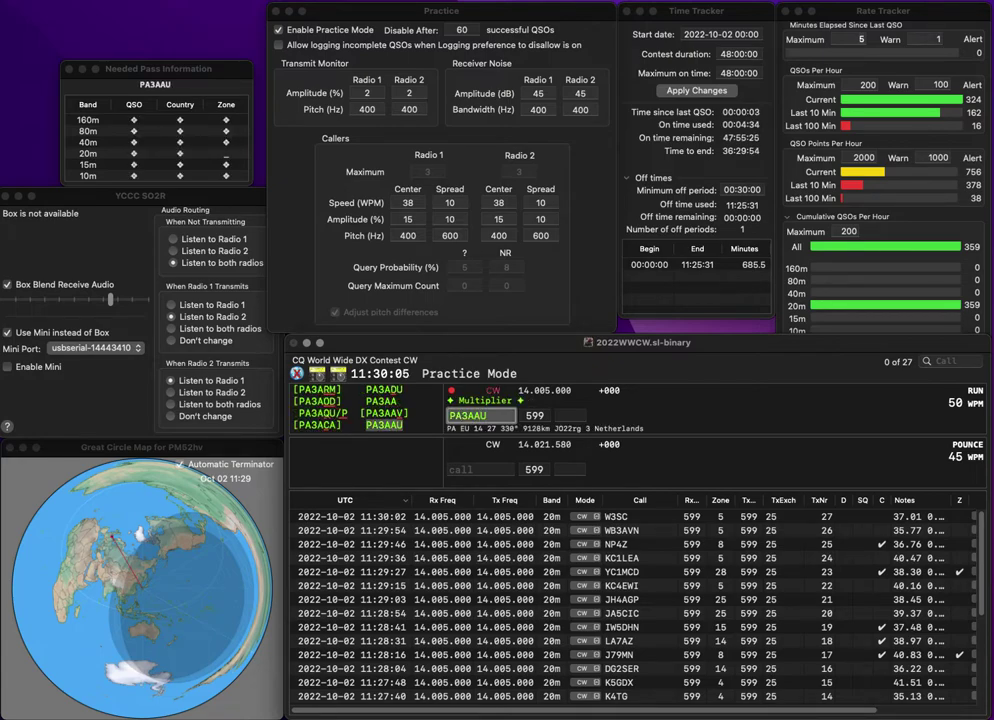
{"action": "key", "text": "Return"}
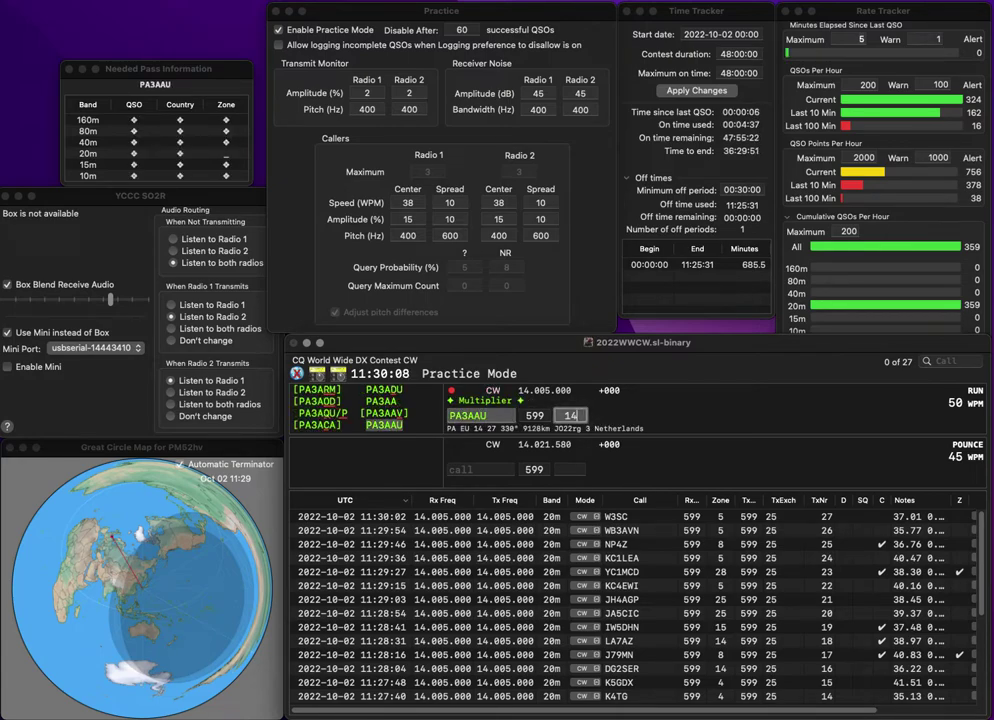
{"action": "type", "text": "14"}
{"action": "key", "text": "Return"}
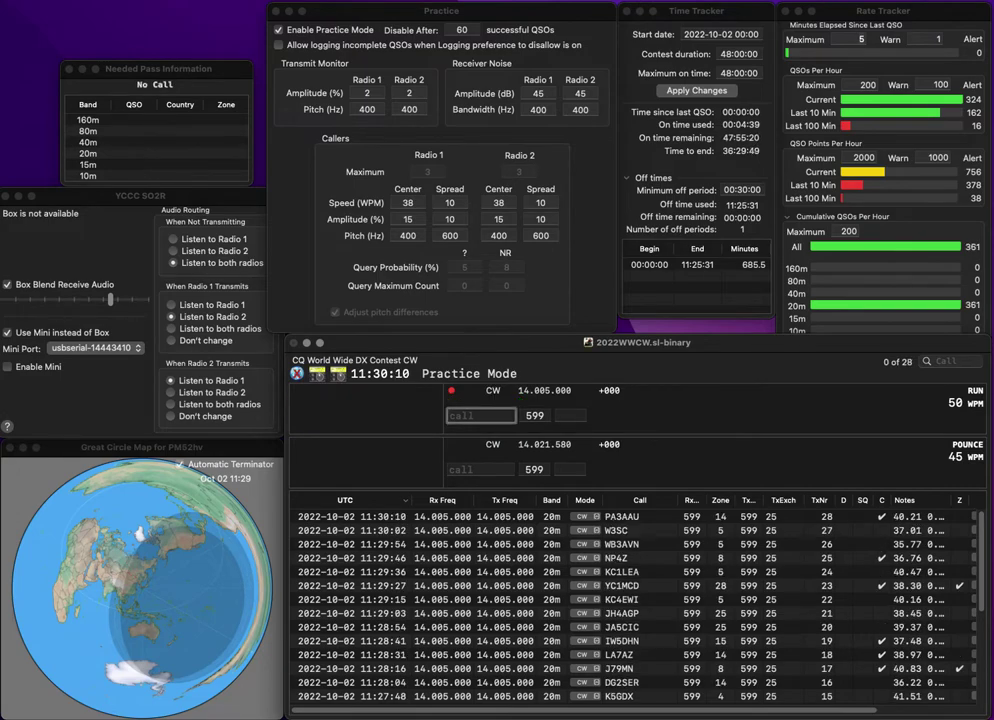
Log the contact with JA3ALO on the run radio using zone 25, removing the extra F from the call sign
{"action": "type", "text": "JFA3ALO"}
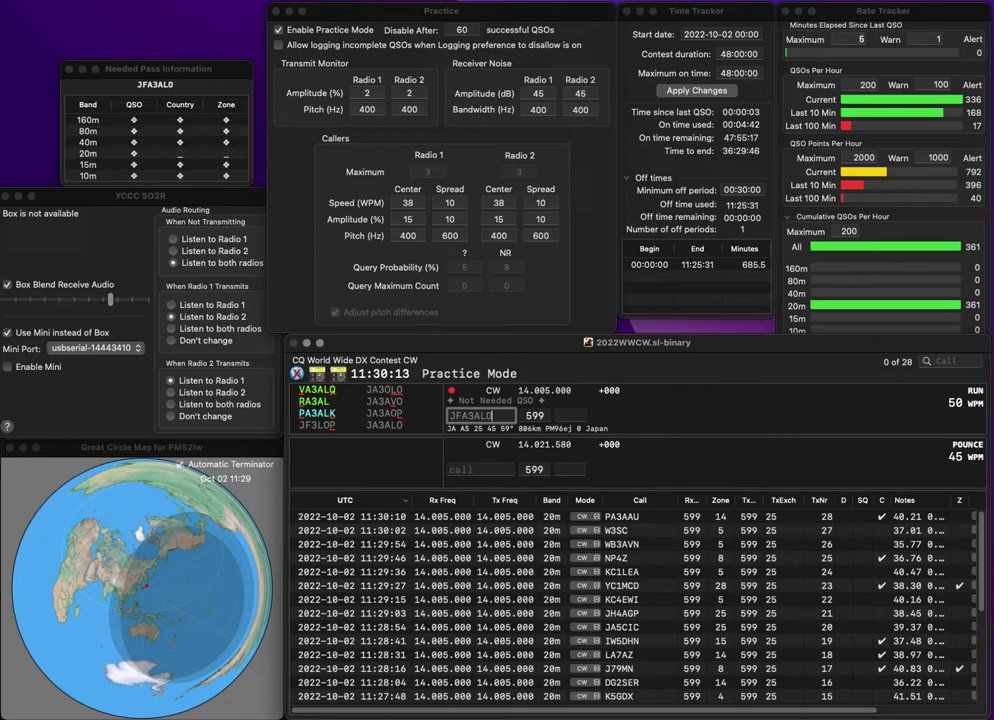
{"action": "left_click", "coordinate": [462, 415]}
{"action": "key", "text": "BackSpace"}
{"action": "key", "text": "Return"}
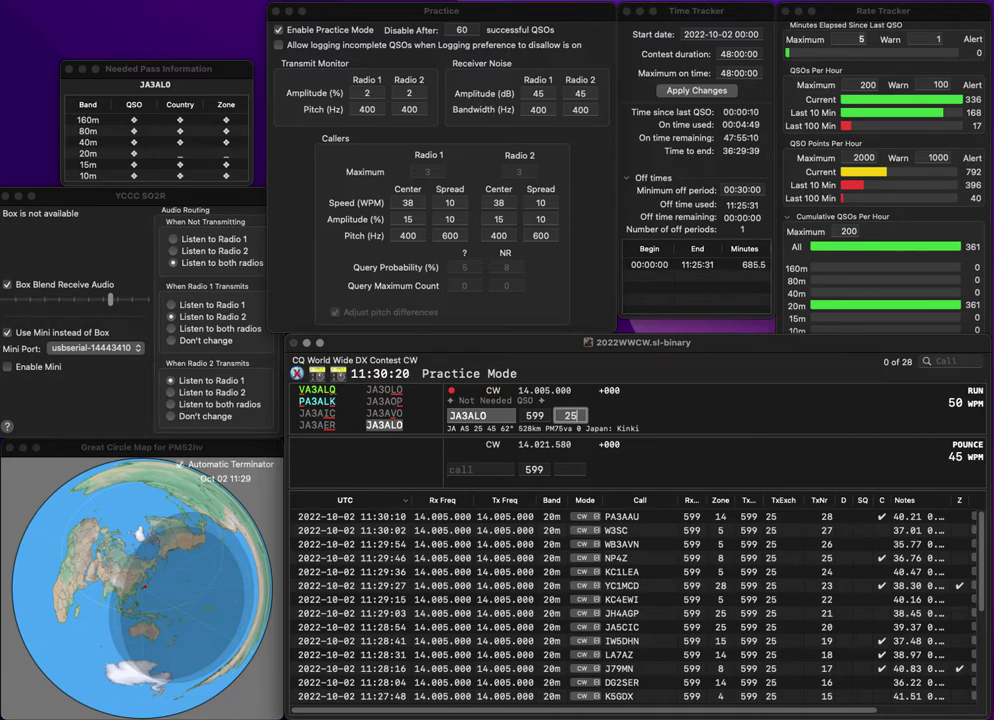
{"action": "key", "text": "Return"}
{"action": "type", "text": "N5JJ"}
{"action": "key", "text": "space"}
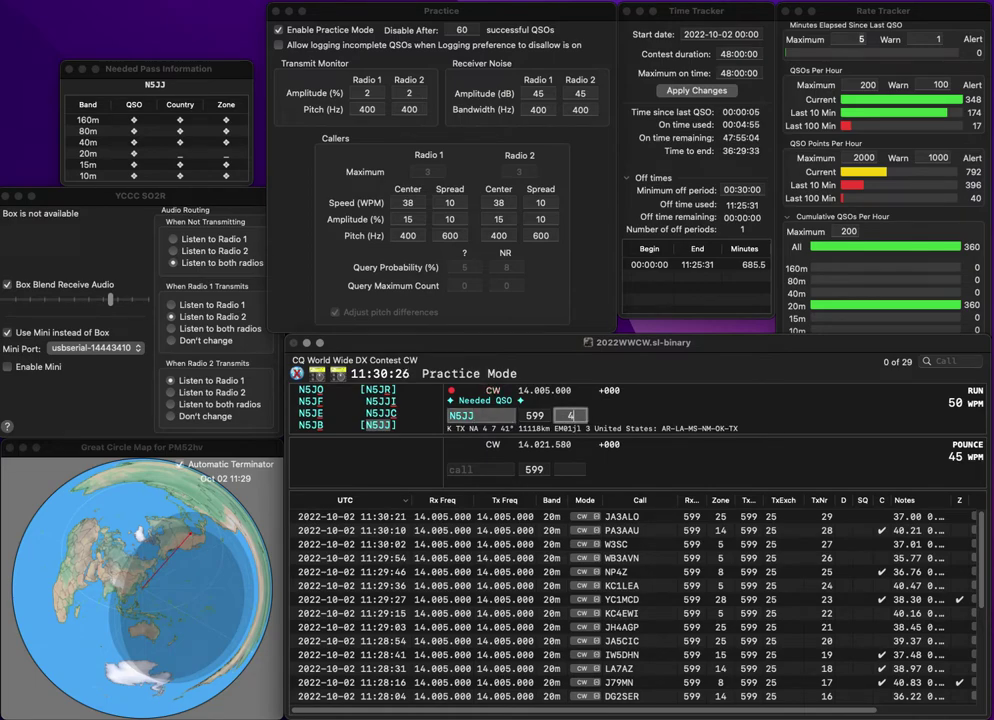
{"action": "key", "text": "Return"}
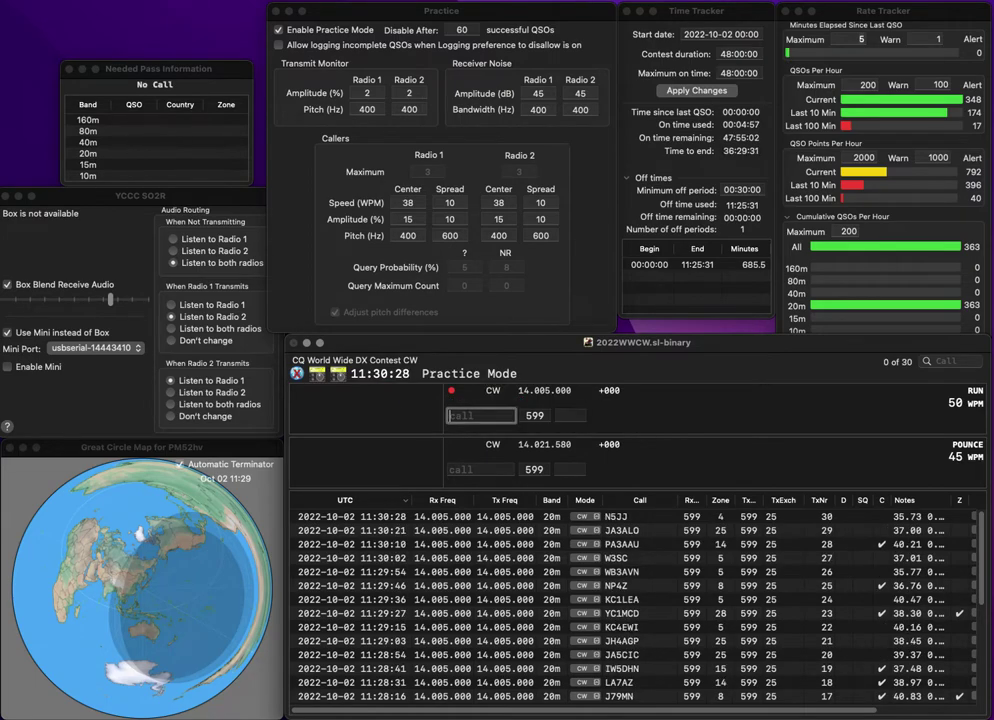
Log the contact with 4A2MAX on the run radio using zone 6, correcting the call sign's prefix
{"action": "type", "text": "LAMAX"}
{"action": "key", "text": "super+Left"}
{"action": "key", "text": "Delete"}
{"action": "type", "text": "4"}
{"action": "key", "text": "Right"}
{"action": "type", "text": "2"}
{"action": "key", "text": "space"}
{"action": "type", "text": "6"}
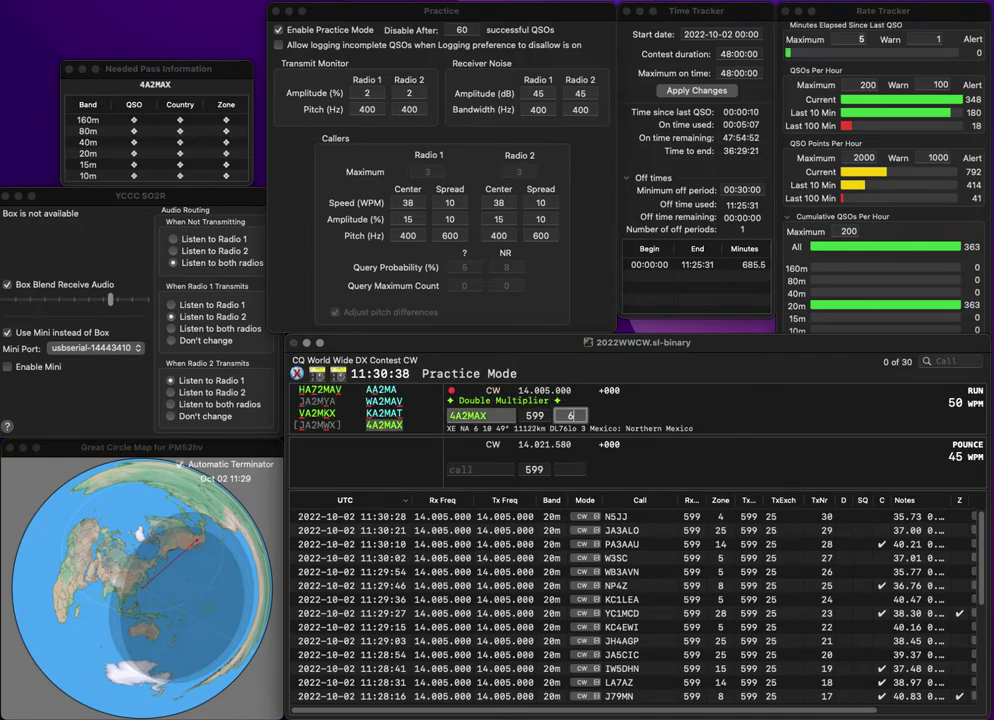
{"action": "key", "text": "Return"}
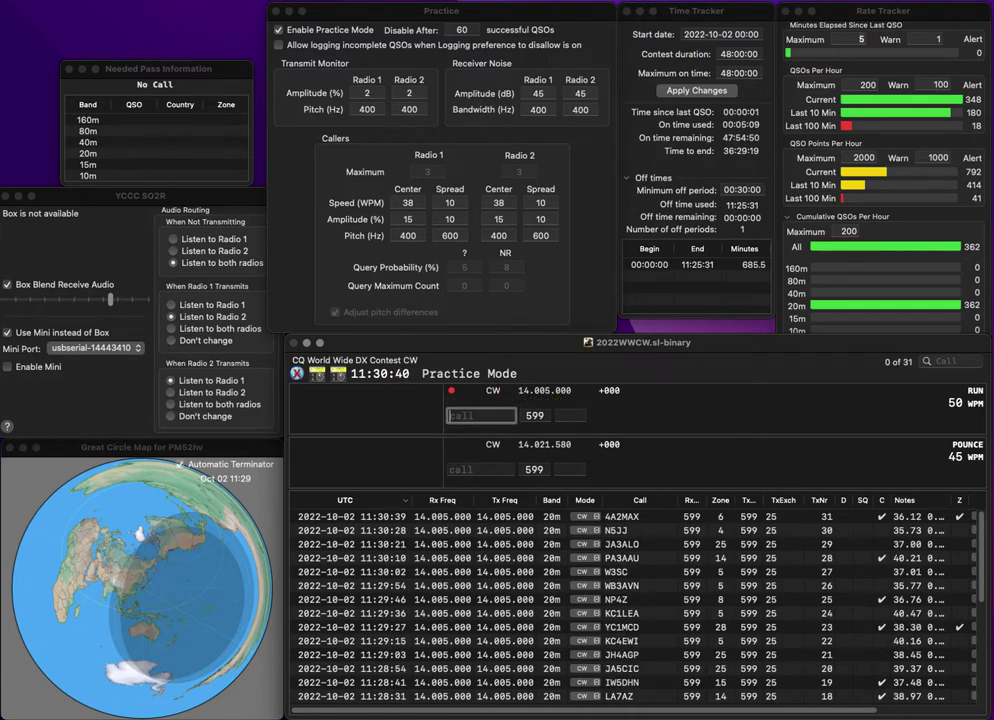
{"action": "type", "text": "IV3YIB"}
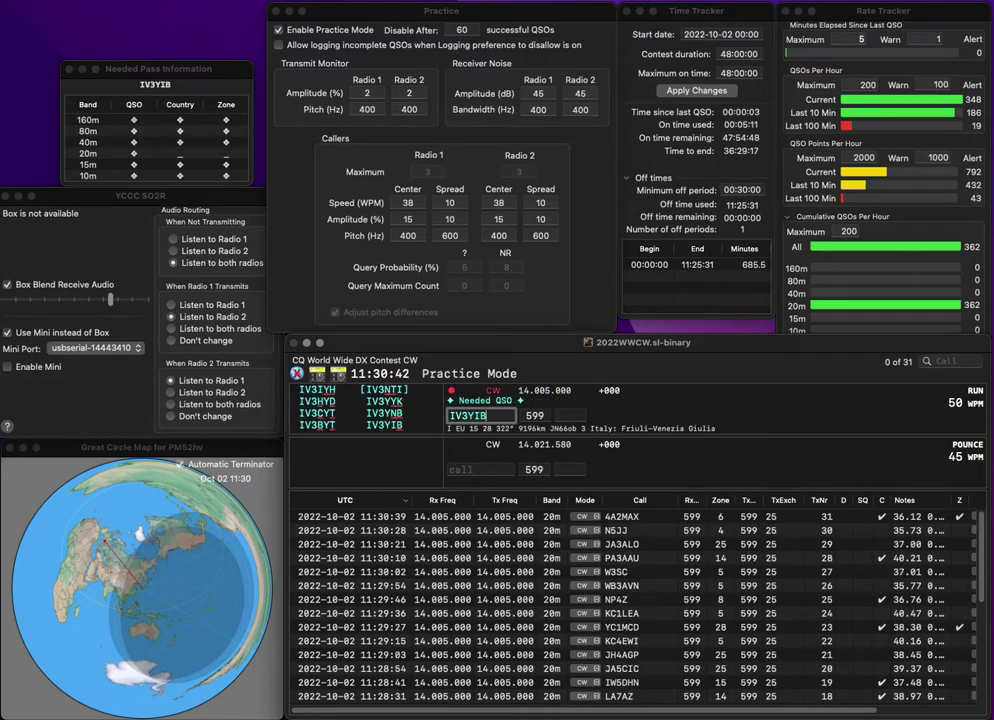
{"action": "key", "text": "Return"}
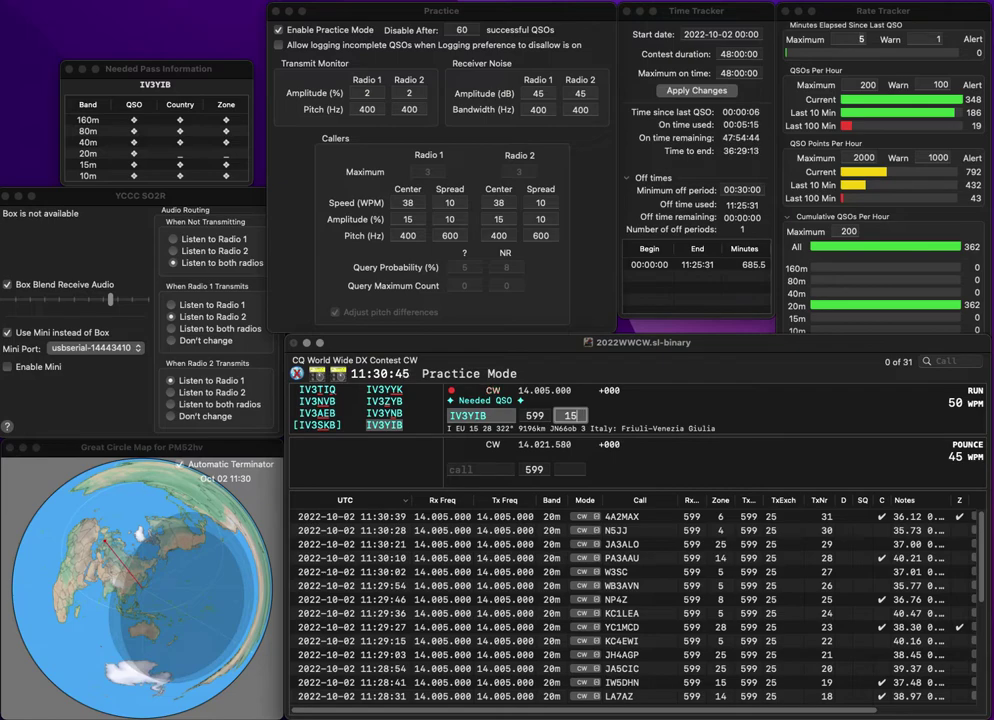
{"action": "key", "text": "Return"}
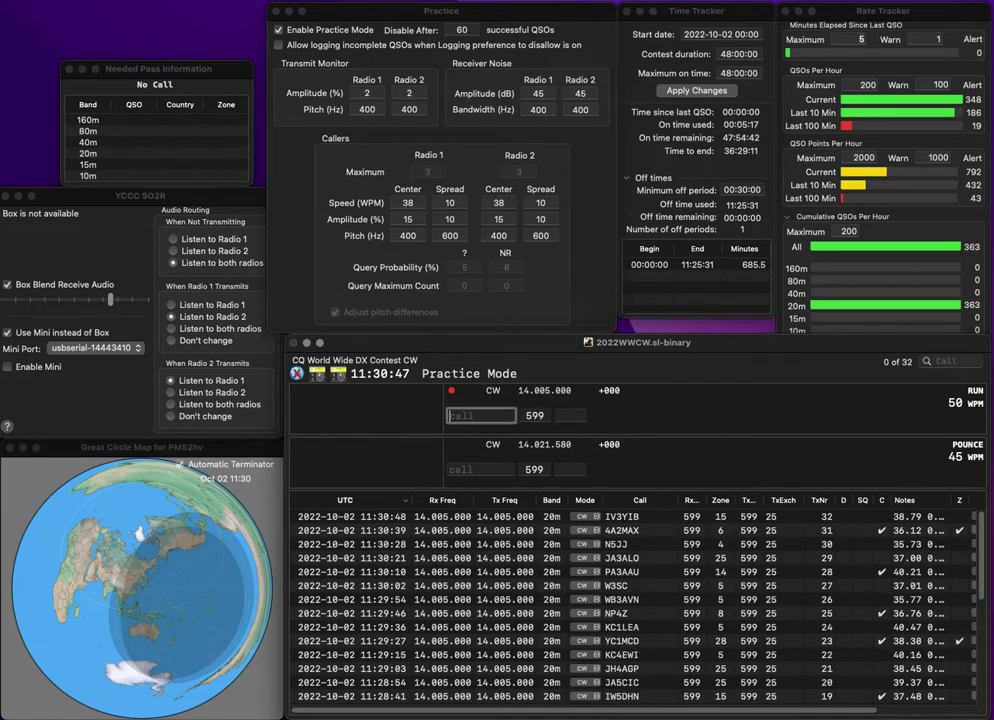
{"action": "type", "text": "YD4S"}
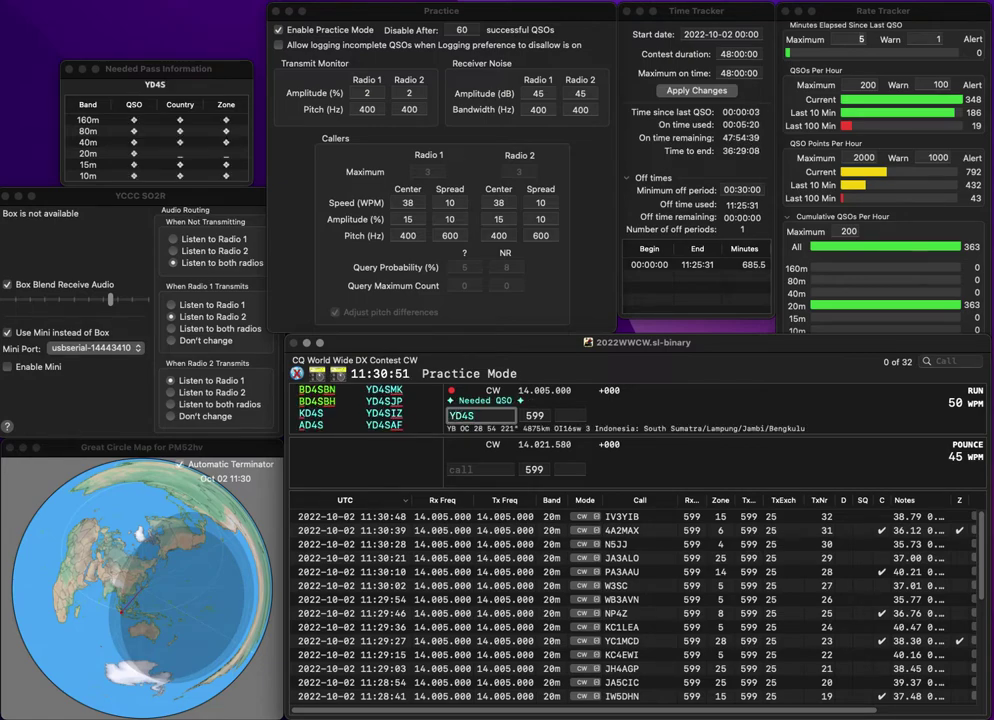
{"action": "key", "text": "BackSpace"}
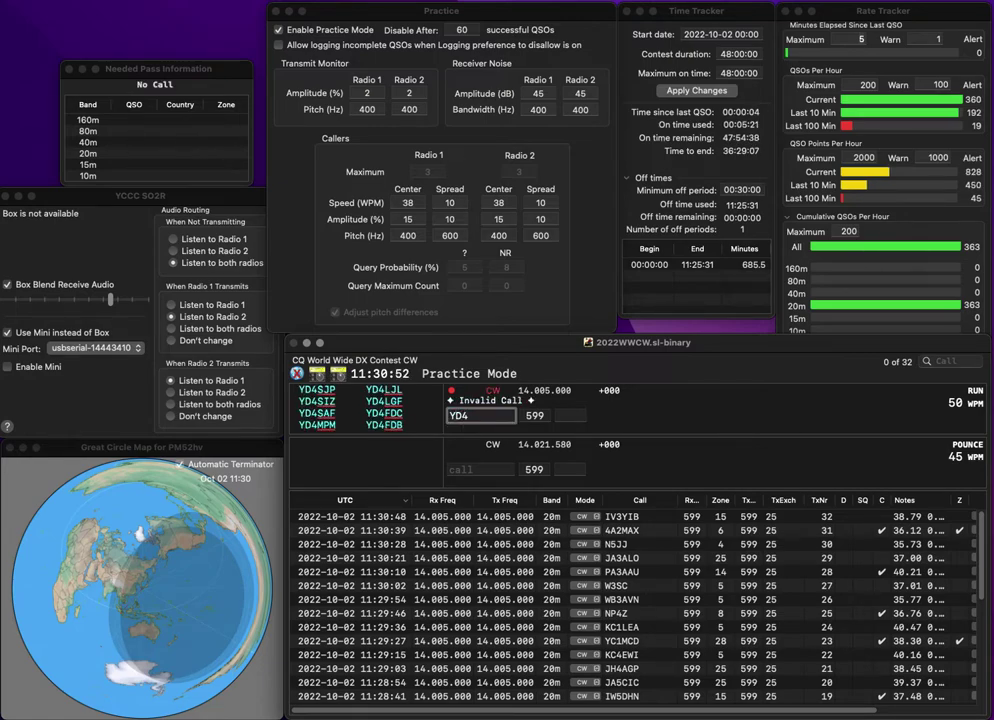
{"action": "type", "text": "SIZ"}
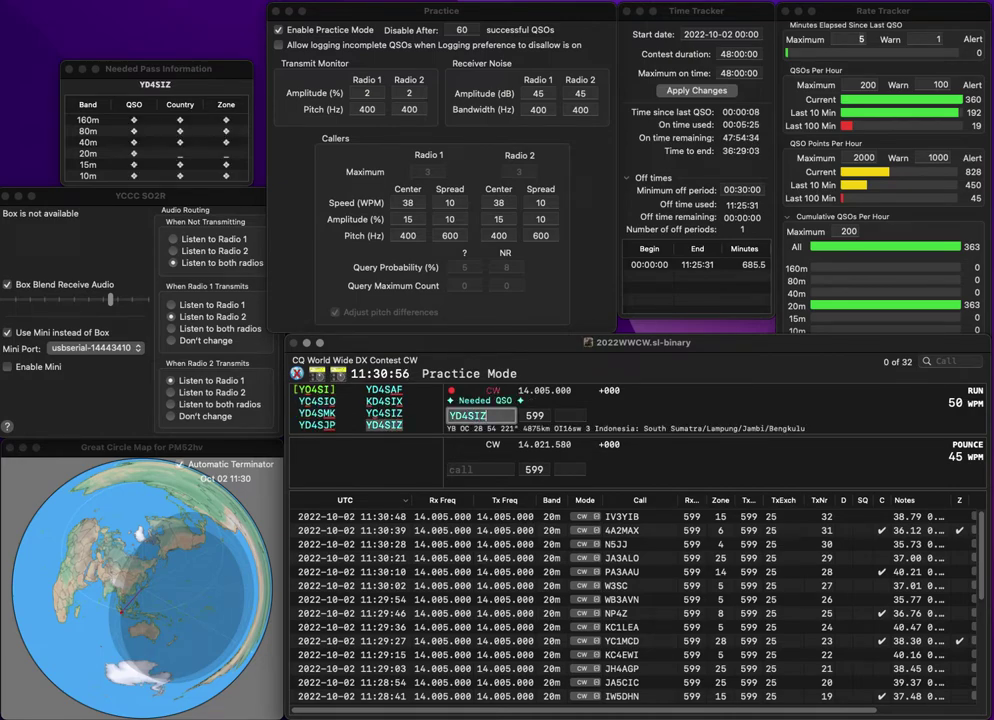
{"action": "key", "text": "Return"}
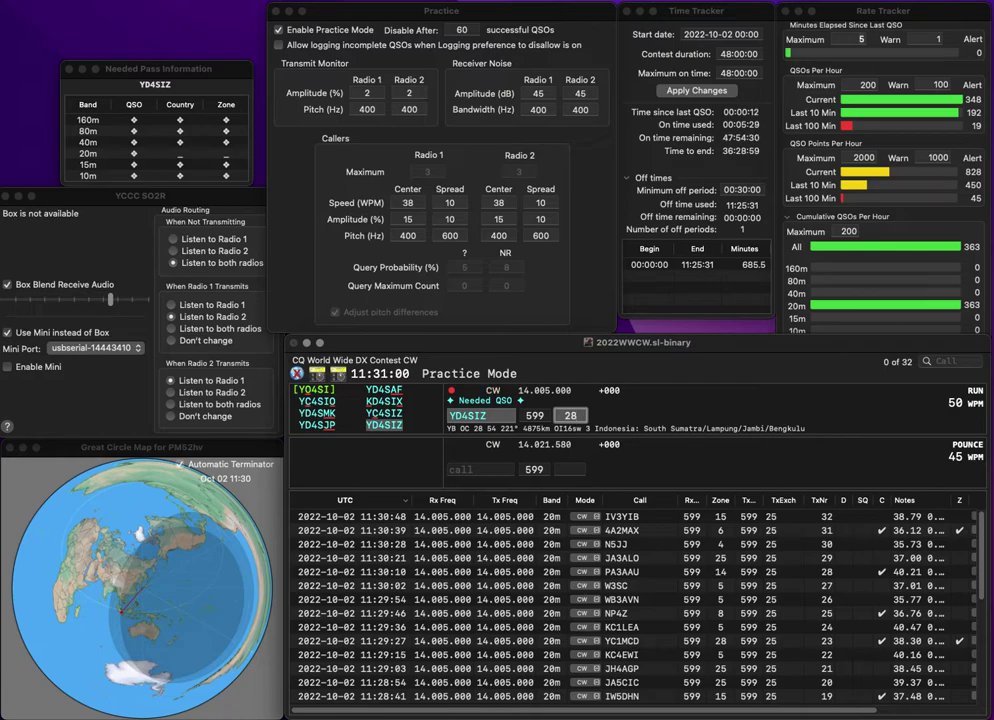
{"action": "key", "text": "Return"}
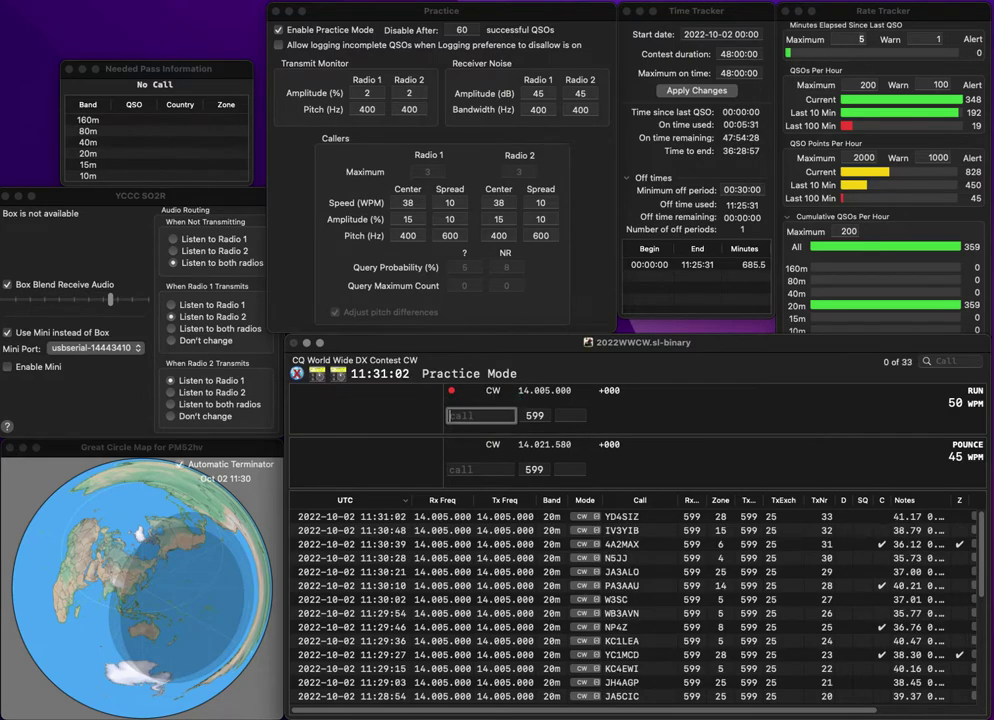
Log the contact with MM0C on the run radio using zone 14
{"action": "type", "text": "MM0C"}
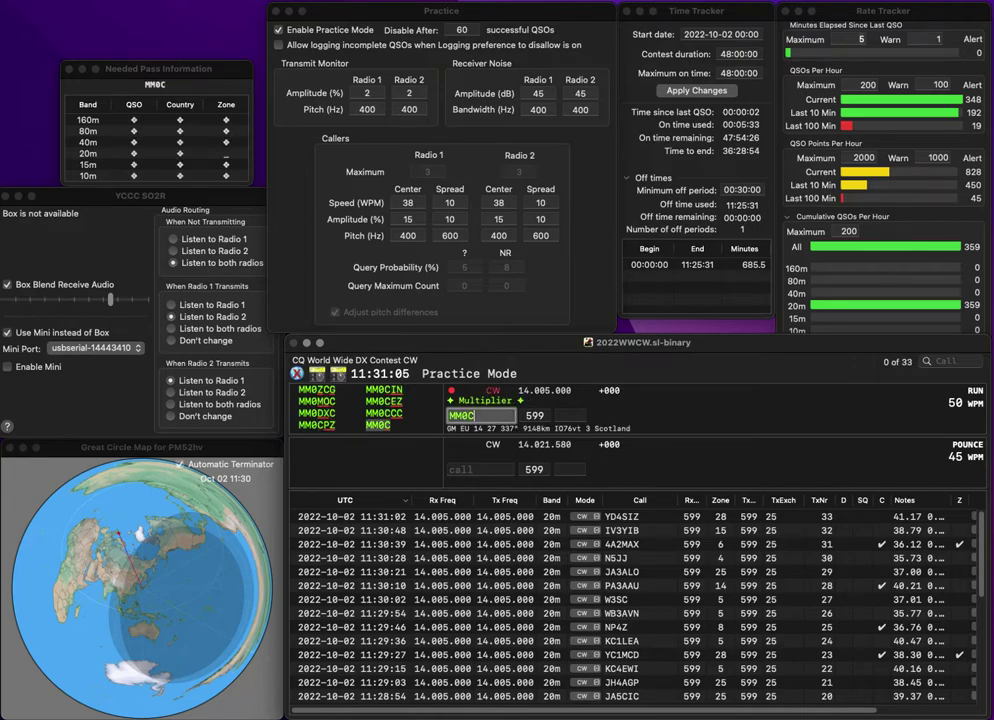
{"action": "key", "text": "Return"}
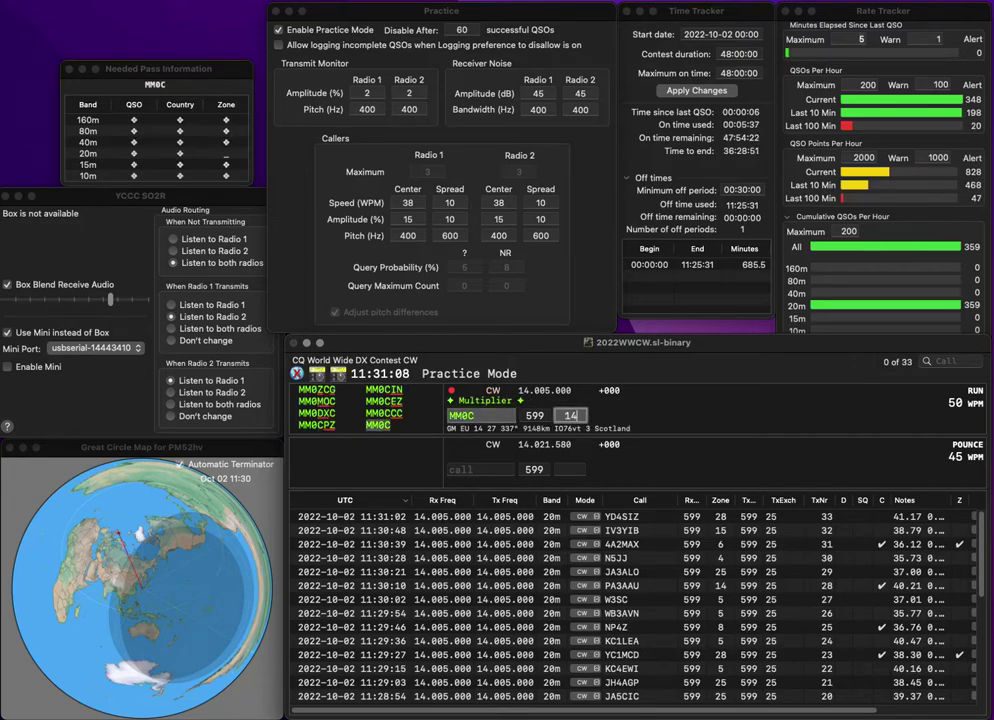
{"action": "key", "text": "Return"}
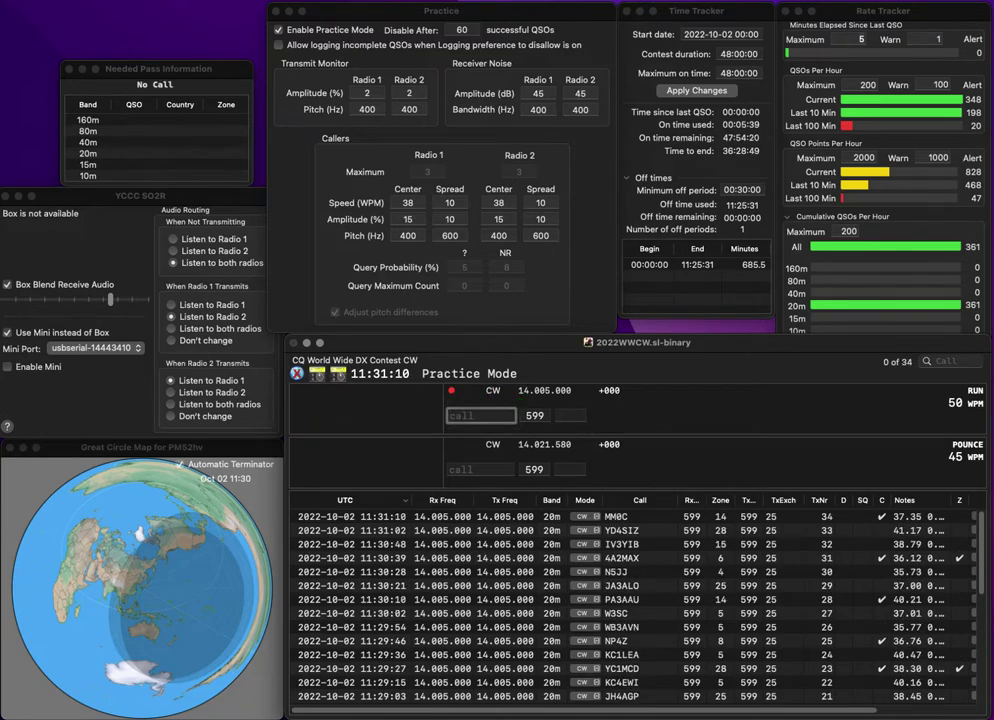
{"action": "type", "text": "DK0"}
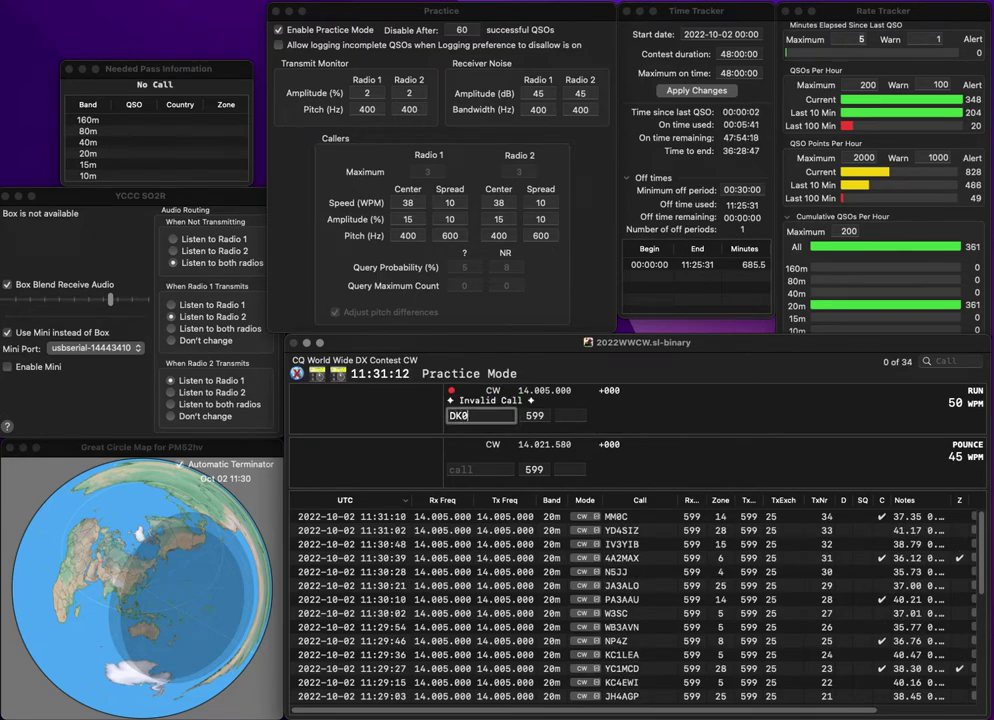
{"action": "type", "text": "VA"}
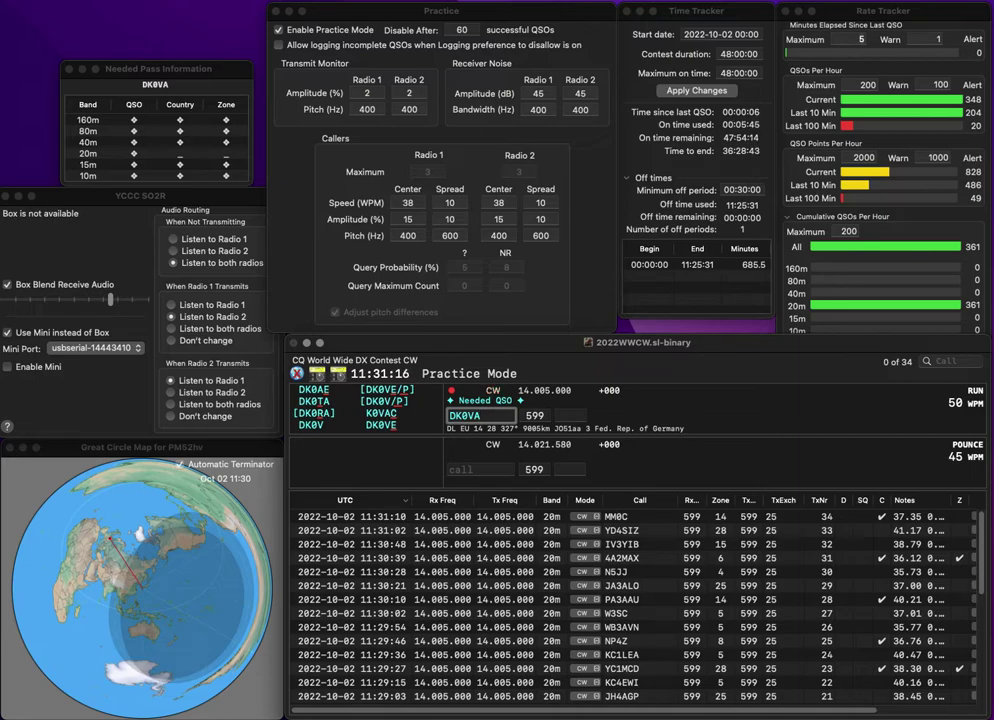
{"action": "key", "text": "BackSpace"}
{"action": "type", "text": "9"}
{"action": "key", "text": "space"}
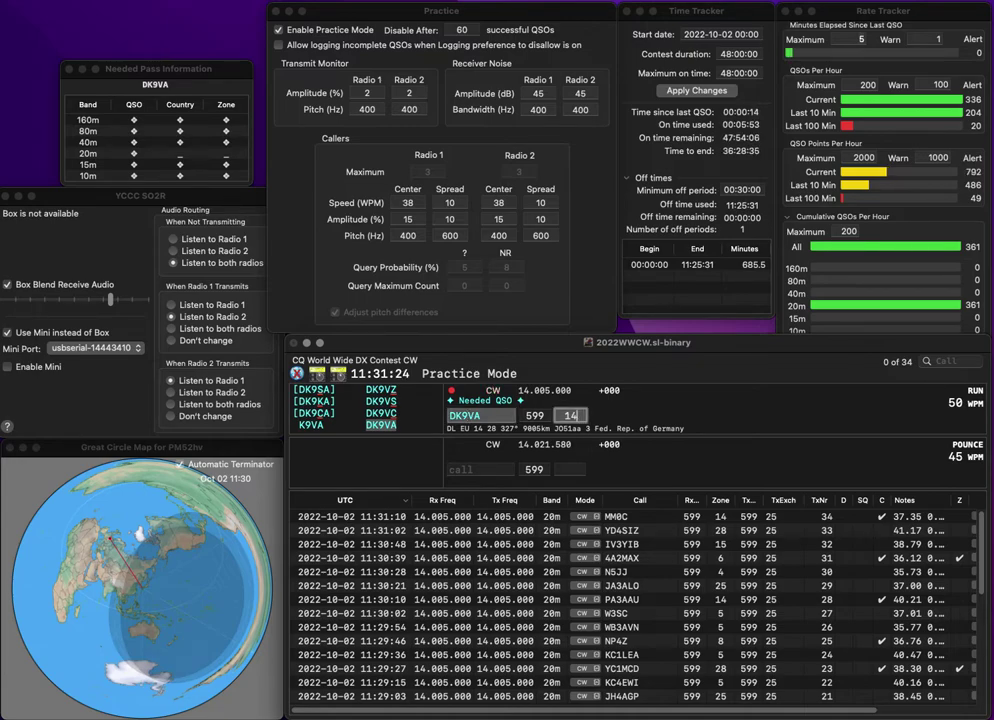
{"action": "key", "text": "Return"}
{"action": "type", "text": "DK2DQ"}
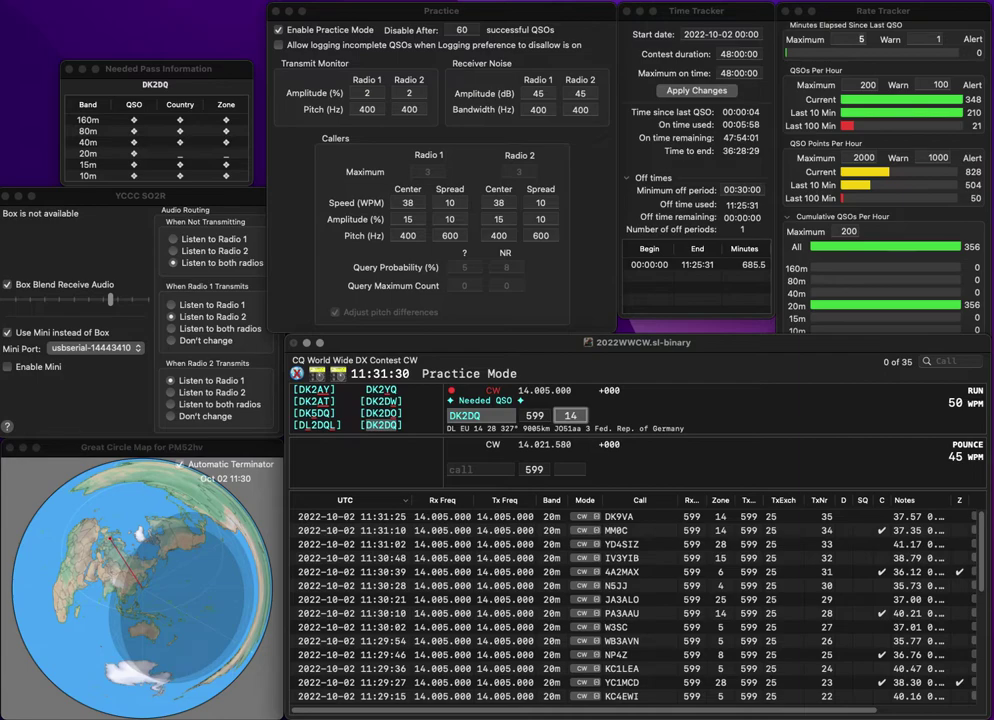
{"action": "key", "text": "space"}
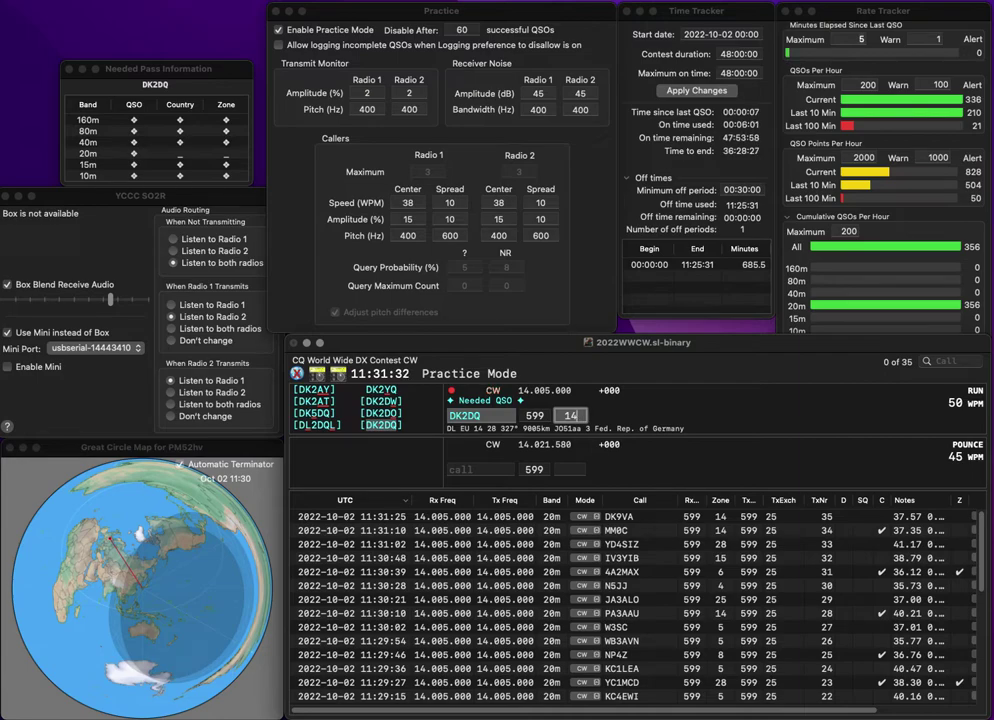
{"action": "key", "text": "Return"}
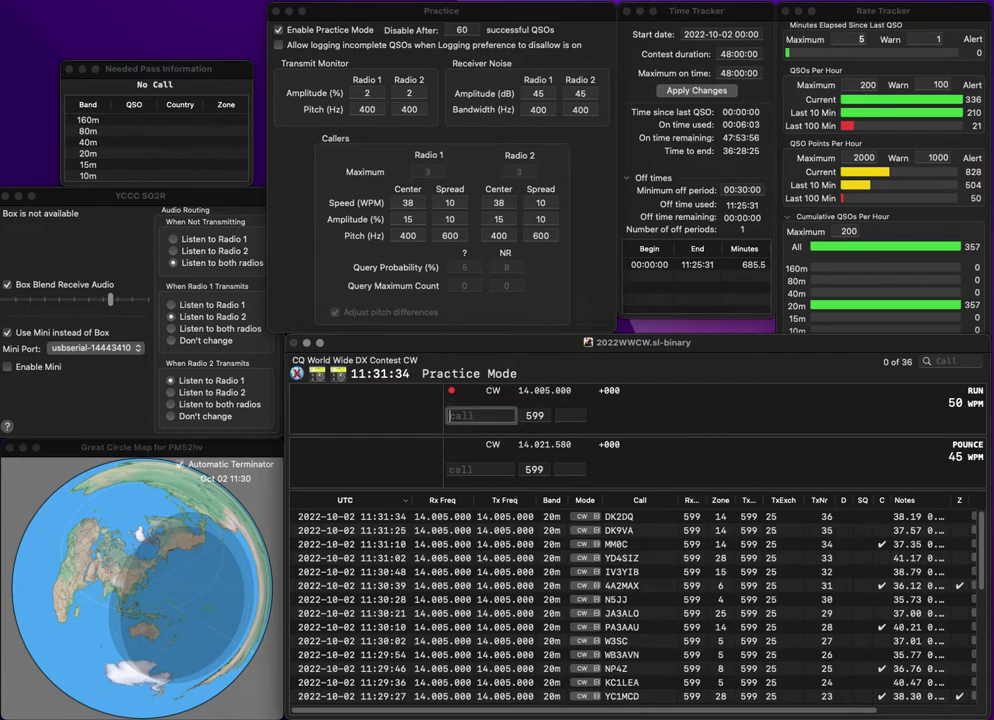
{"action": "type", "text": "WAHWQ"}
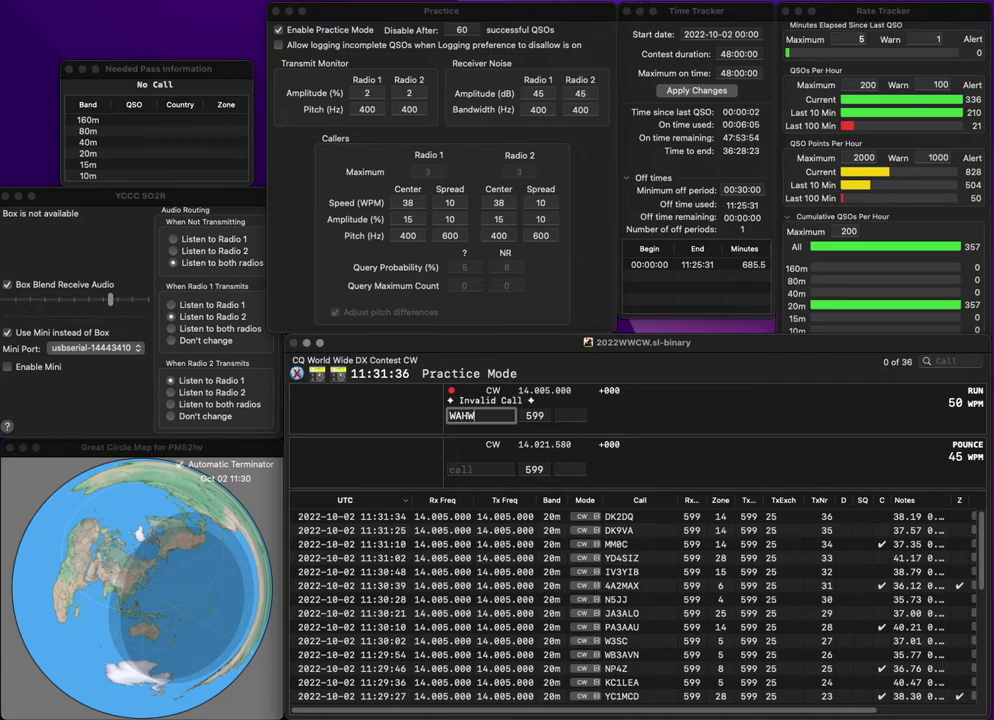
{"action": "key", "text": "BackSpace"}
{"action": "type", "text": "6Q"}
{"action": "key", "text": "Right"}
{"action": "key", "text": "Right"}
{"action": "key", "text": "Right"}
{"action": "key", "text": "BackSpace"}
{"action": "key", "text": "BackSpace"}
{"action": "key", "text": "BackSpace"}
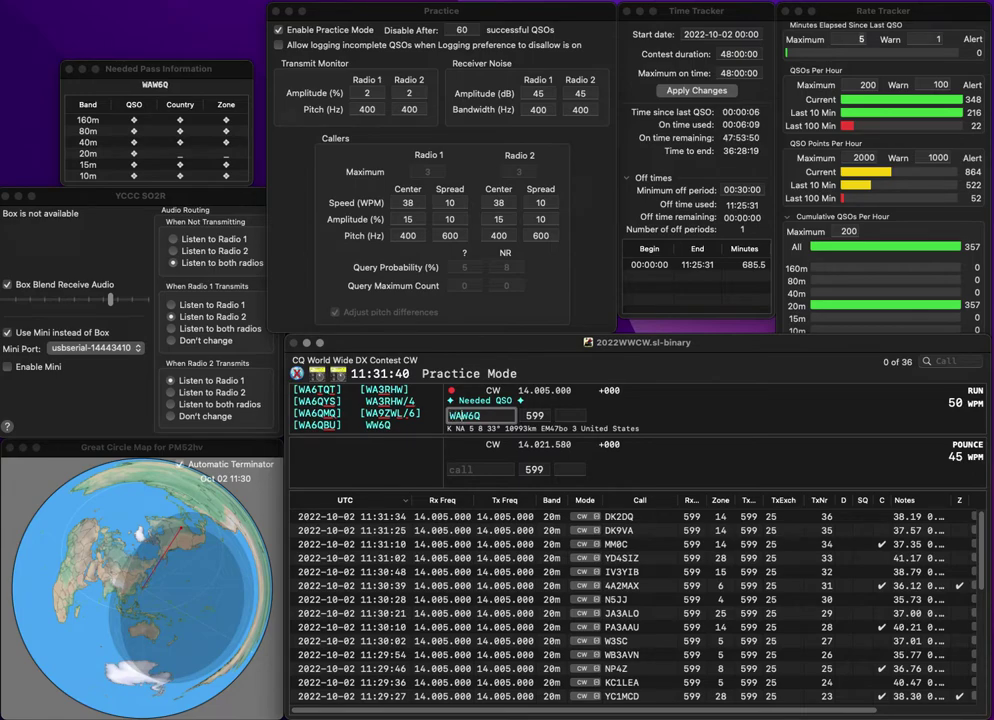
{"action": "type", "text": "W"}
{"action": "key", "text": "Tab"}
{"action": "type", "text": "3"}
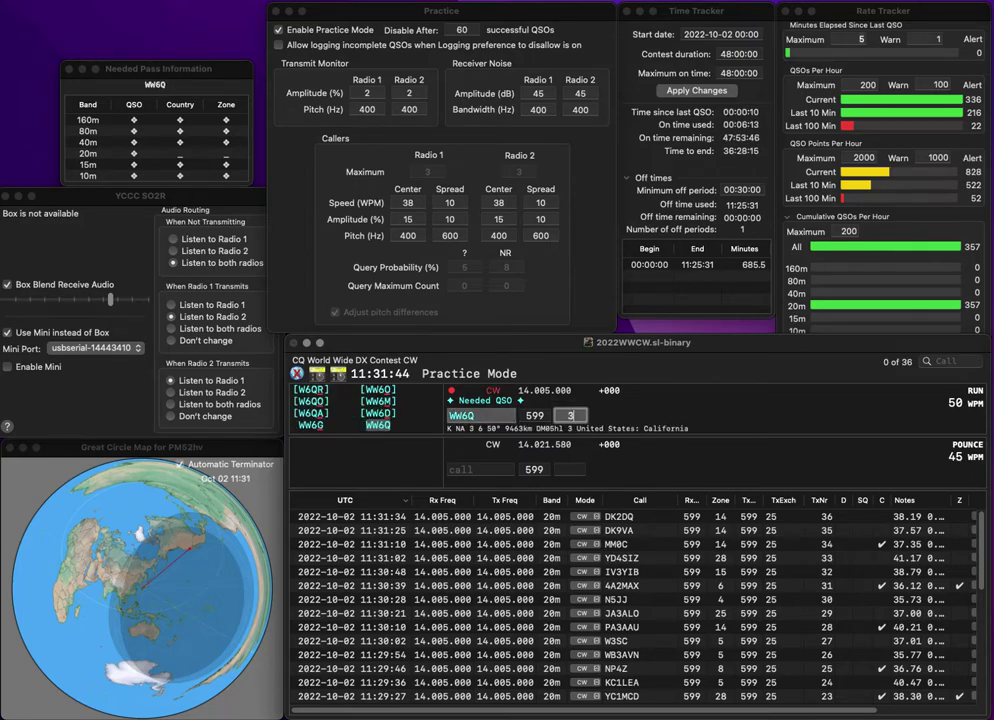
{"action": "type", "text": "3"}
{"action": "key", "text": "Return"}
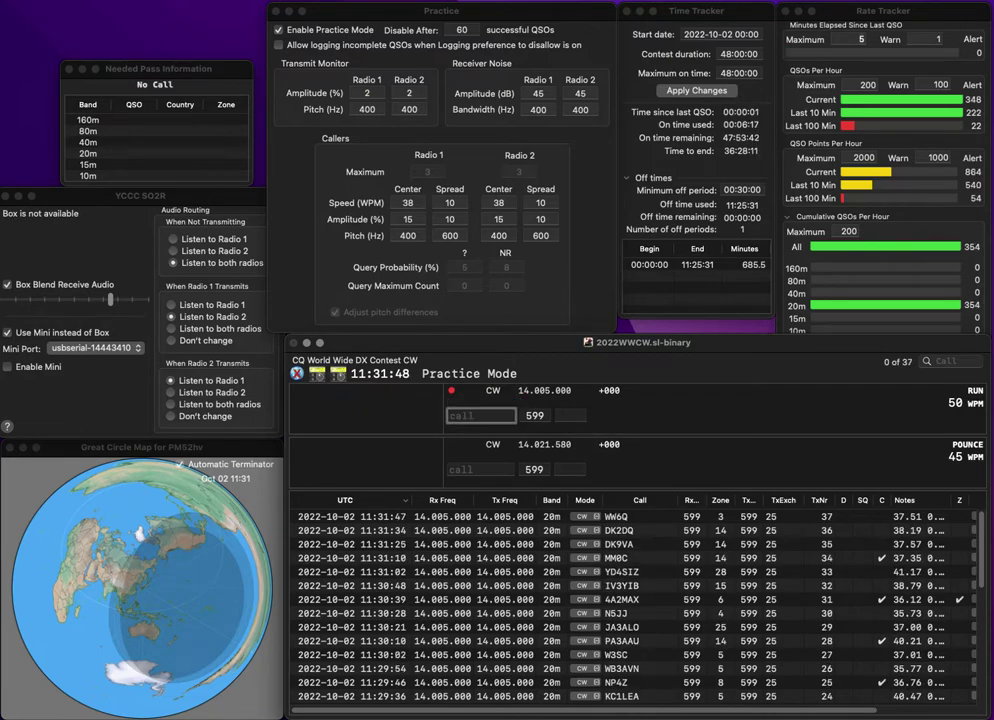
Log the contact with ZL4FZ on the run radio using zone 32, adding the prefix ZL4 before the copied suffix
{"action": "type", "text": "FZ"}
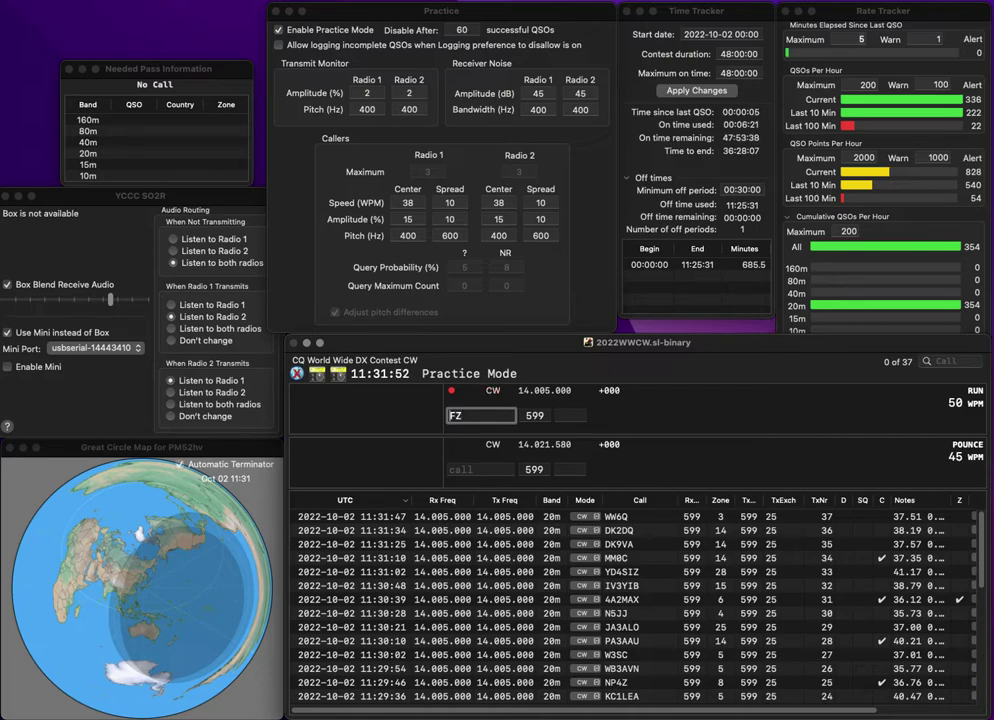
{"action": "key", "text": "Left"}
{"action": "key", "text": "Left"}
{"action": "type", "text": "ZL4"}
{"action": "key", "text": "space"}
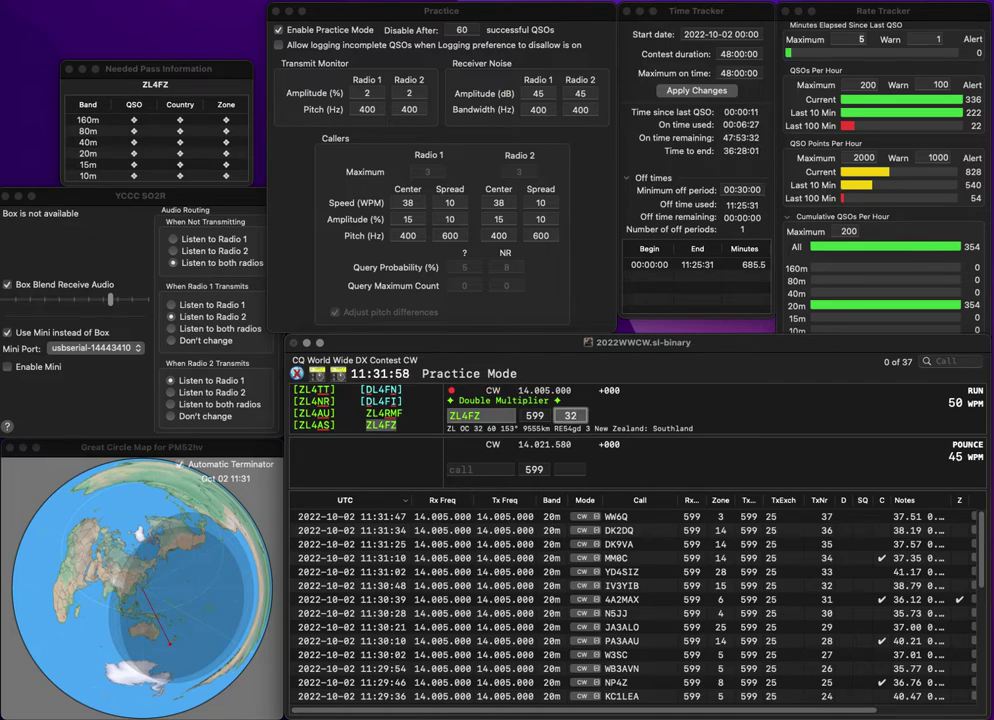
{"action": "key", "text": "Return"}
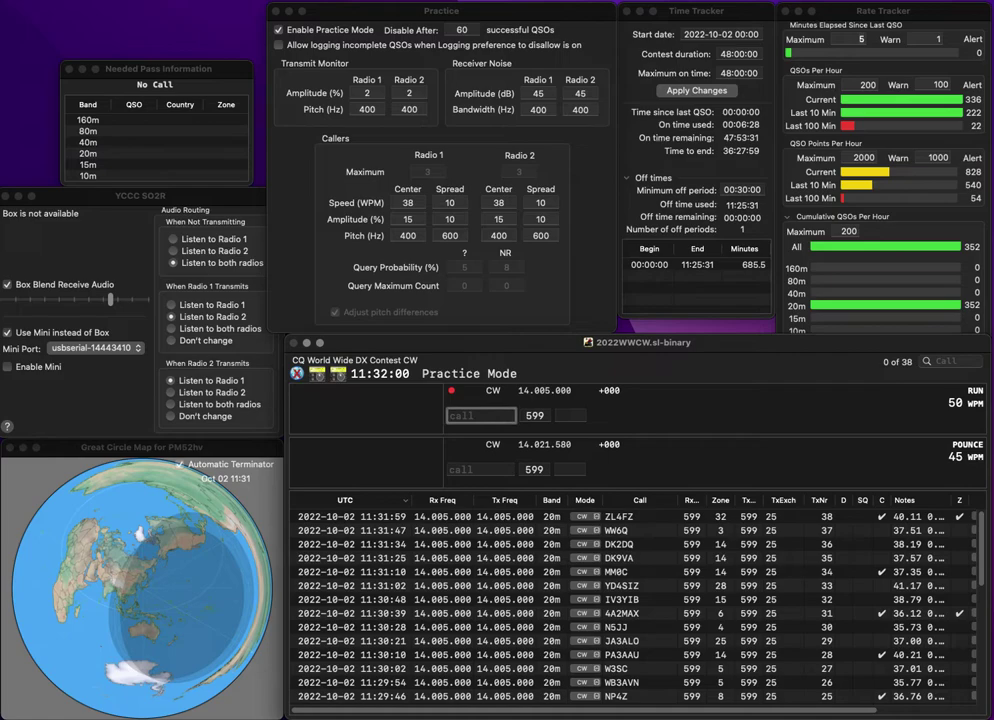
Log the contact with CE1EBQ on the run radio using zone 12, filling in EB before the final Q
{"action": "type", "text": "CE1E"}
{"action": "key", "text": "BackSpace"}
{"action": "key", "text": "Return"}
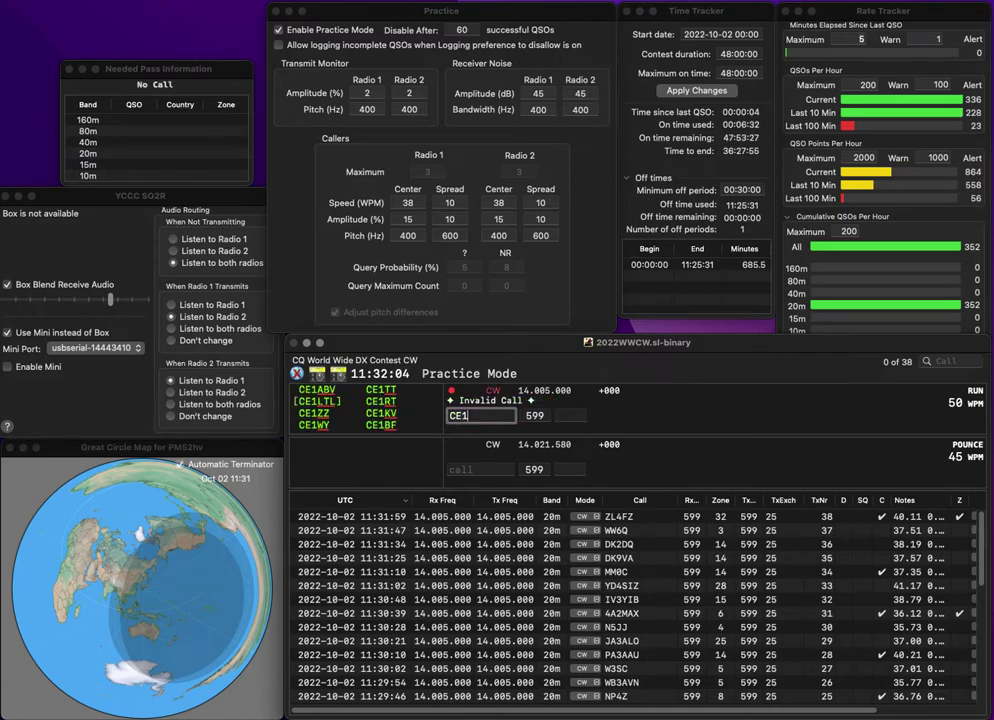
{"action": "type", "text": "Q"}
{"action": "key", "text": "Left"}
{"action": "type", "text": "EB"}
{"action": "key", "text": "Return"}
{"action": "type", "text": "12"}
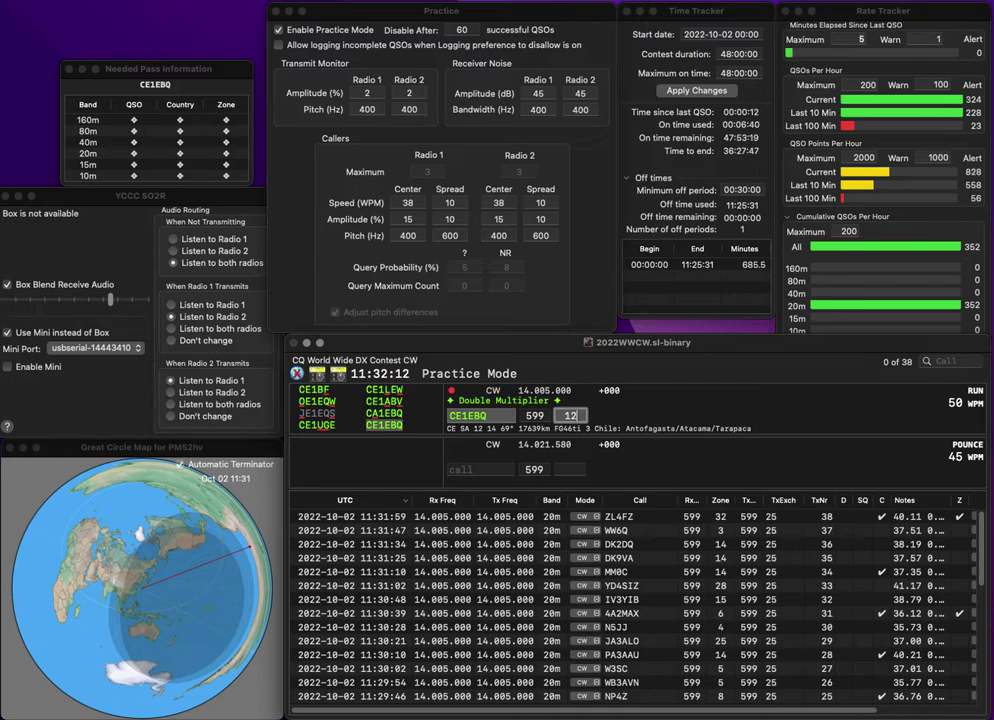
{"action": "key", "text": "Return"}
Log the contact with WQ5N on the run radio using zone 4
{"action": "type", "text": "WQ5N"}
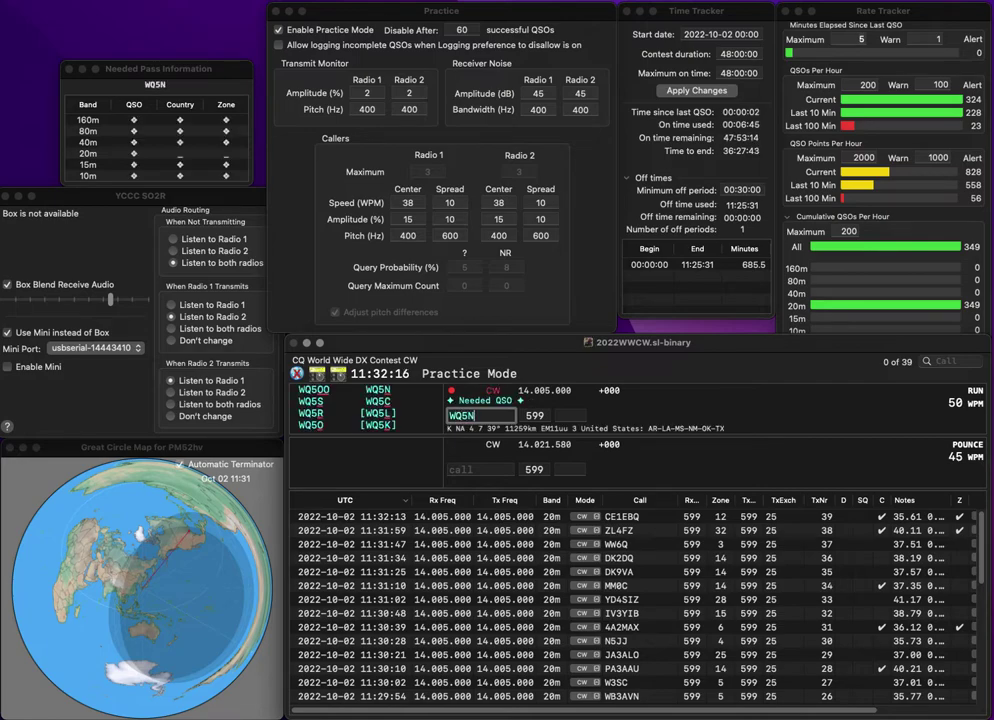
{"action": "key", "text": "Return"}
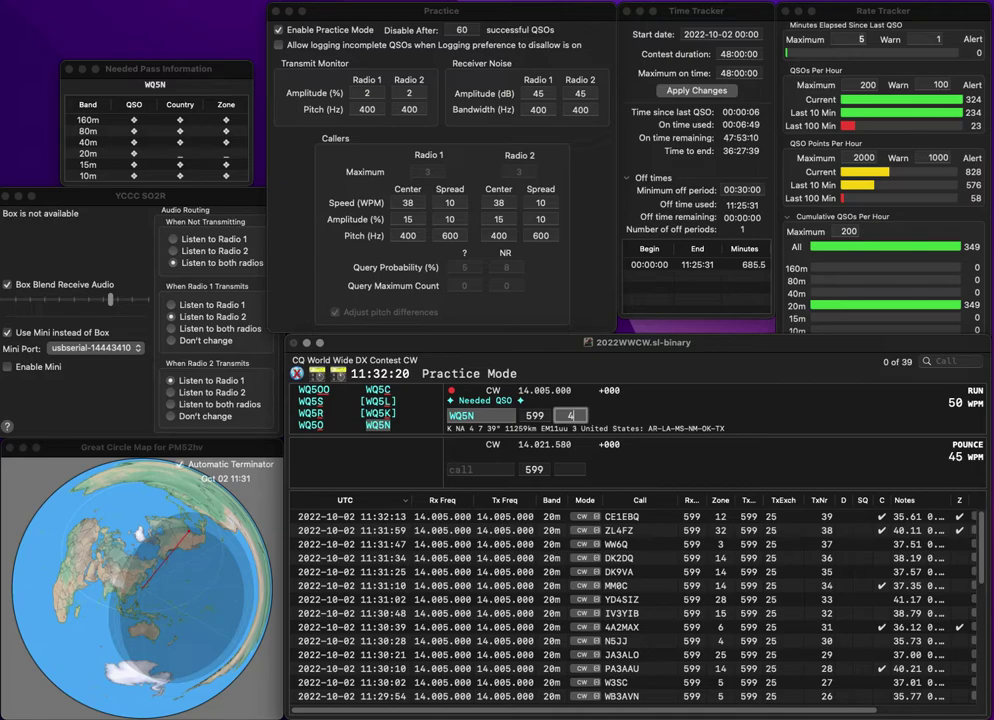
{"action": "key", "text": "Return"}
Log the contact with DP7A on the run radio using zone 14
{"action": "type", "text": "DP"}
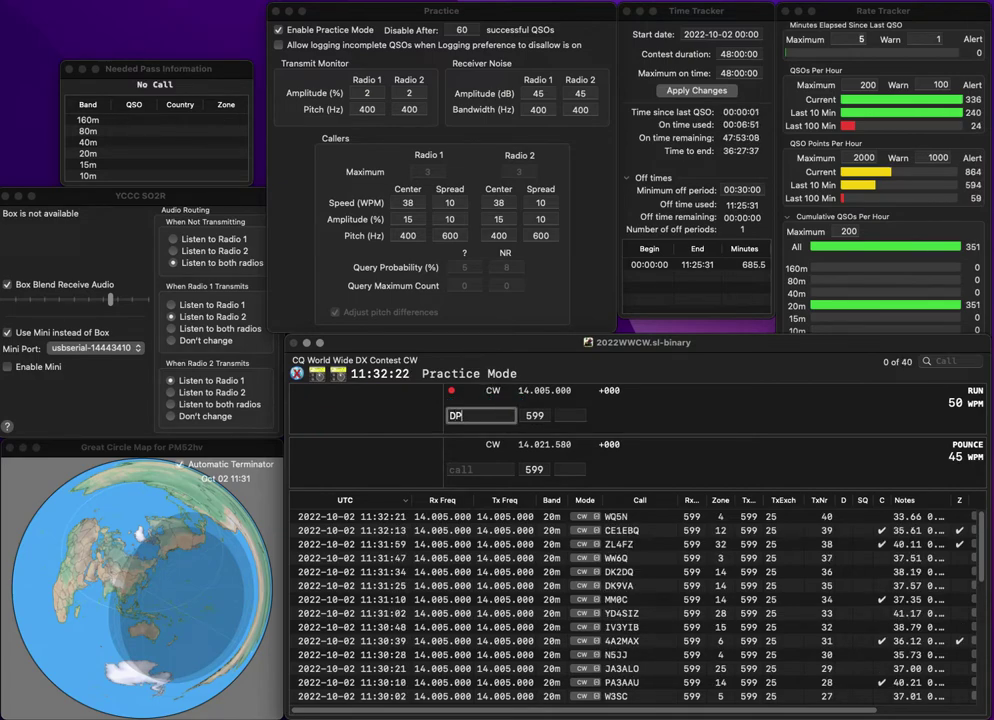
{"action": "type", "text": "7A"}
{"action": "key", "text": "space"}
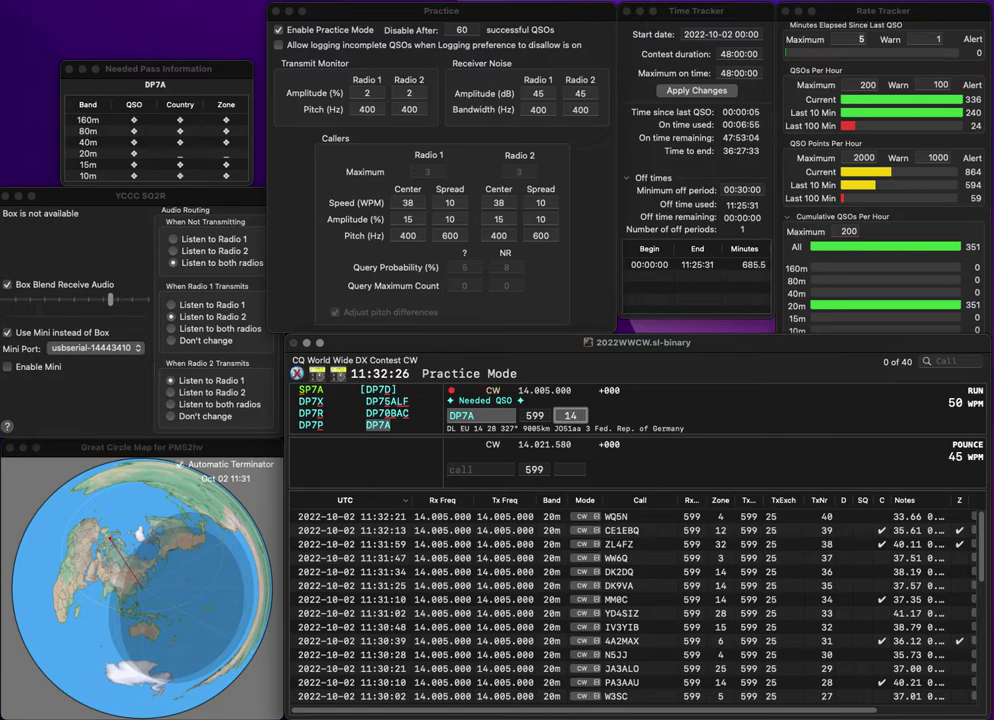
{"action": "key", "text": "Return"}
Log the contact with CM6WYZ on the run radio using zone 8, correcting the call sign's digit to 6 and the following letter to W
{"action": "type", "text": "CM5AYZ"}
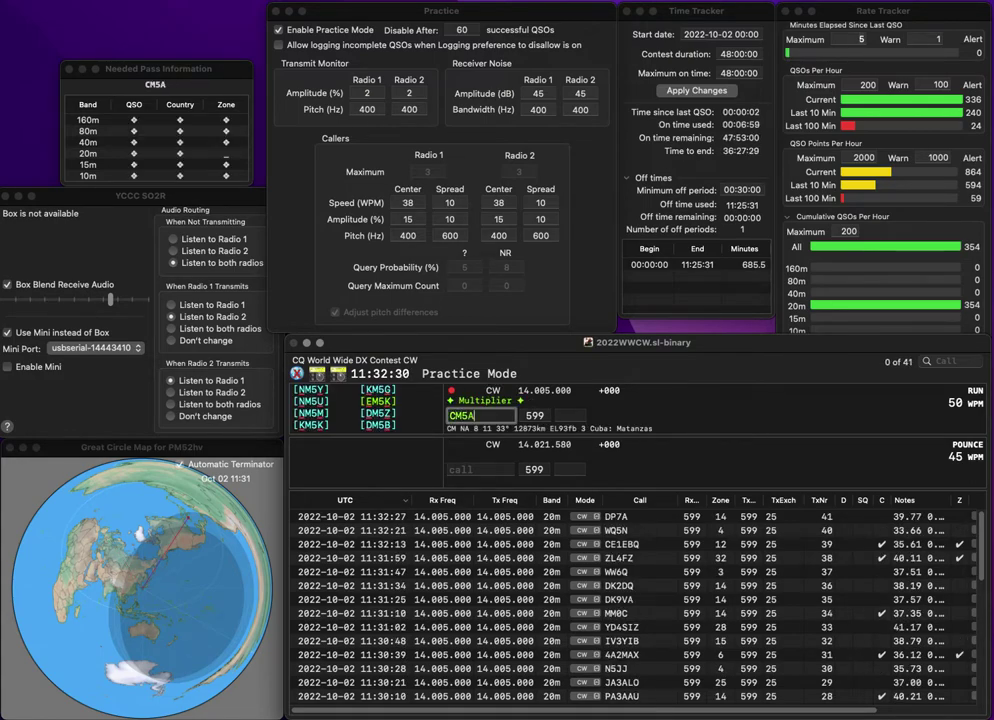
{"action": "key", "text": "Left"}
{"action": "key", "text": "Left"}
{"action": "key", "text": "BackSpace"}
{"action": "type", "text": "6"}
{"action": "key", "text": "Return"}
{"action": "key", "text": "Delete"}
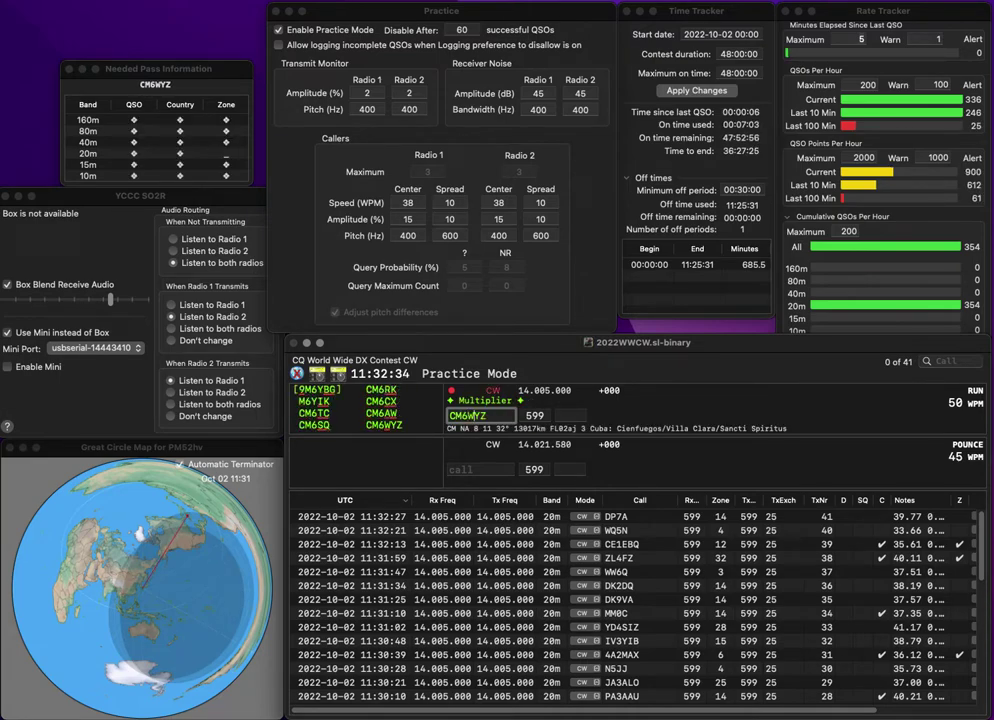
{"action": "type", "text": "W"}
{"action": "key", "text": "space"}
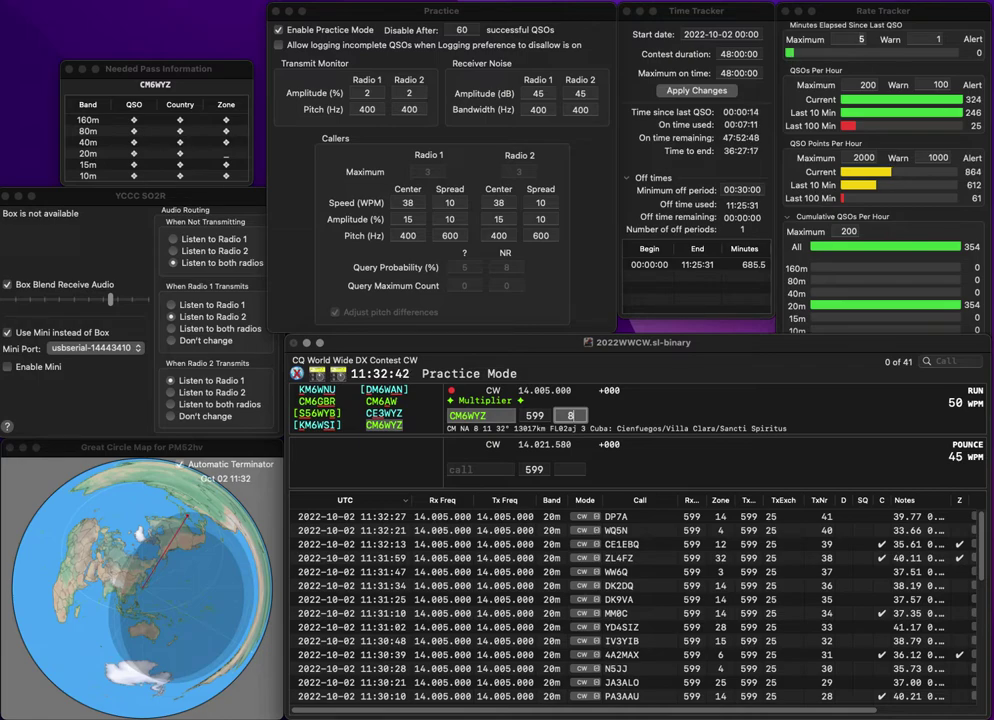
{"action": "key", "text": "Return"}
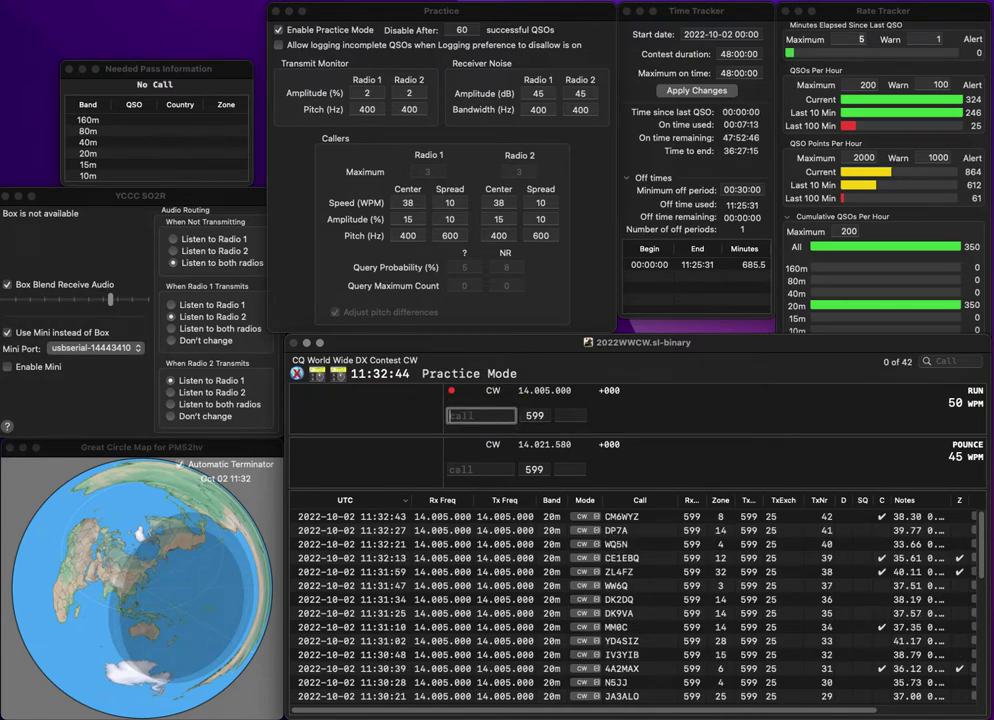
Log the contact with OM7ZM on the run radio using zone 15, removing the extra N and adding the leading O
{"action": "type", "text": "M7ZNM"}
{"action": "key", "text": "BackSpace"}
{"action": "key", "text": "BackSpace"}
{"action": "type", "text": "M"}
{"action": "key", "text": "Home"}
{"action": "type", "text": "O"}
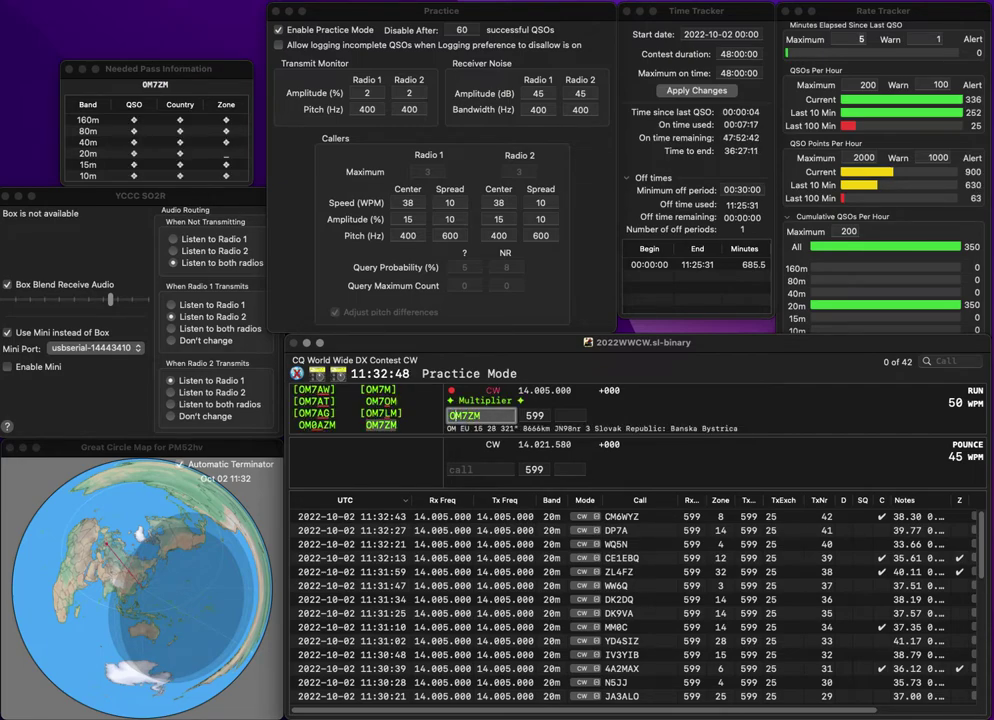
{"action": "key", "text": "space"}
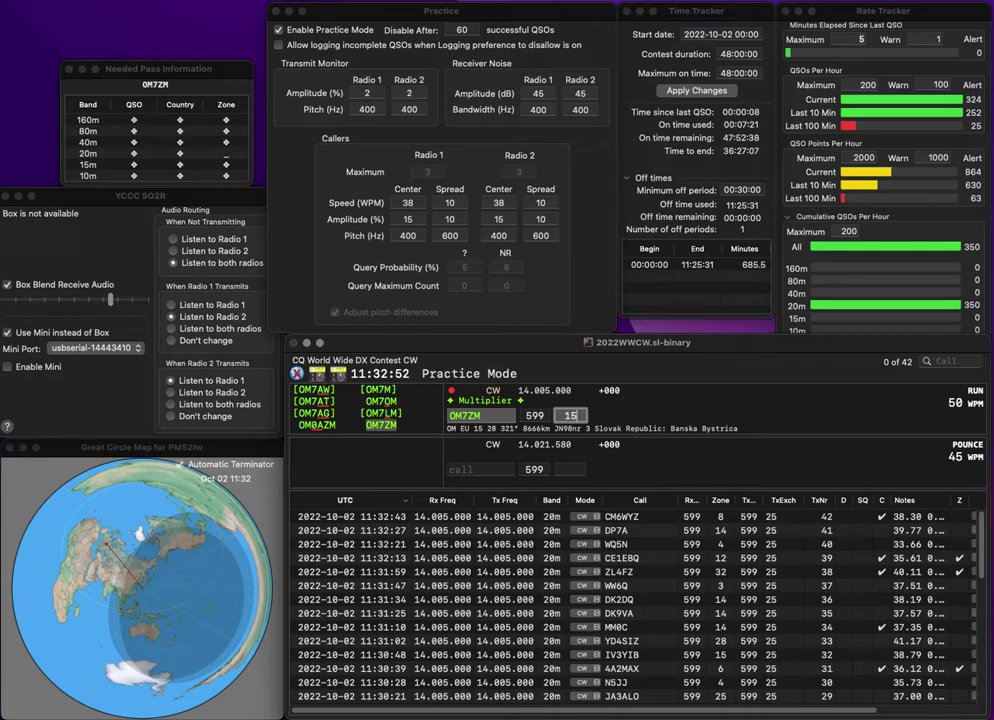
{"action": "key", "text": "Return"}
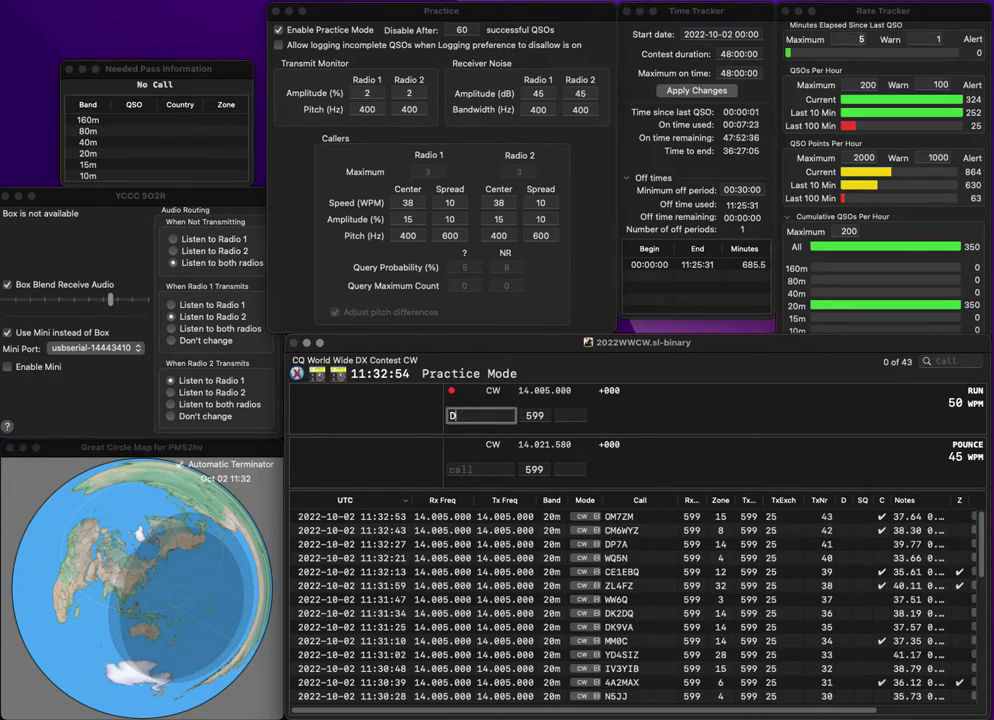
{"action": "type", "text": "DL1HQE"}
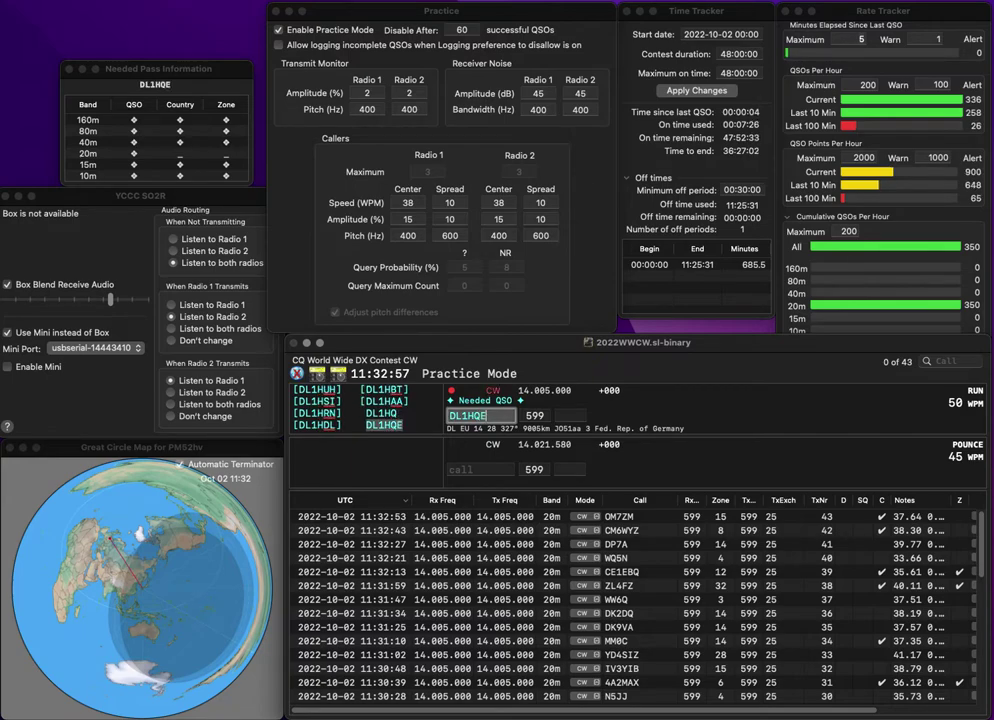
{"action": "key", "text": "space"}
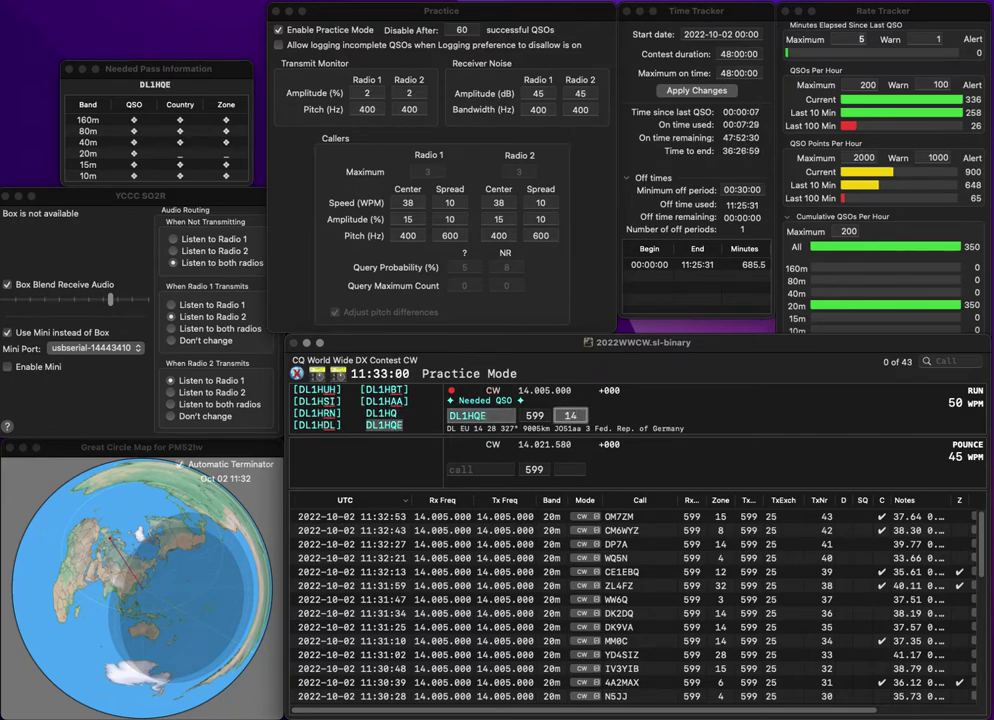
{"action": "key", "text": "Return"}
Log the contact with NO2C on the run radio using zone 5
{"action": "type", "text": "NO2C"}
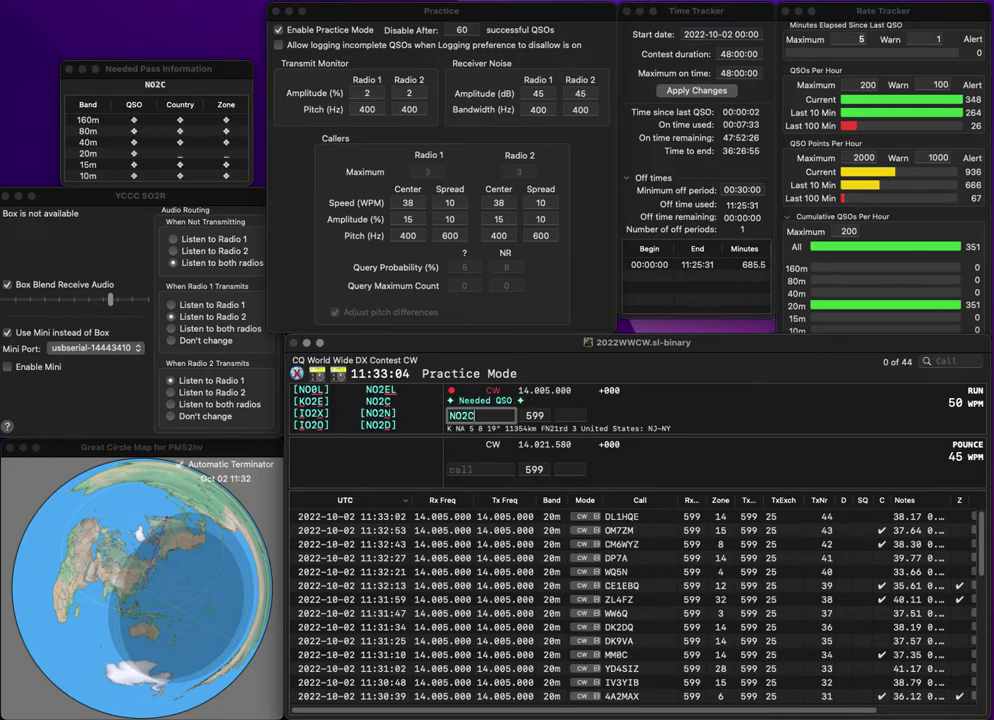
{"action": "key", "text": "space"}
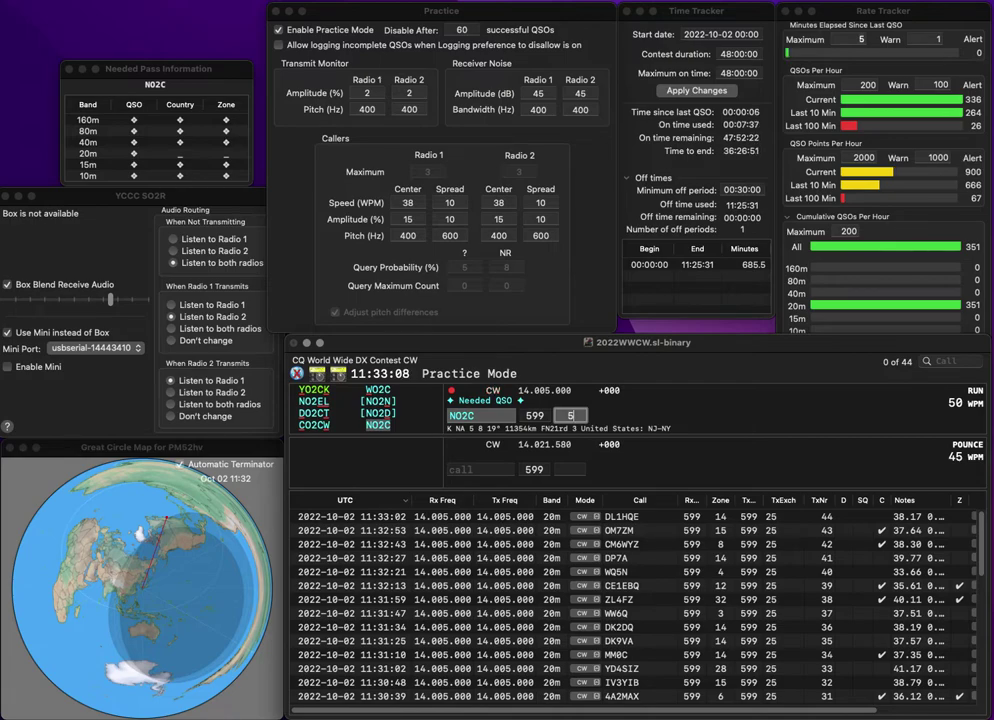
{"action": "key", "text": "Return"}
{"action": "type", "text": "PY"}
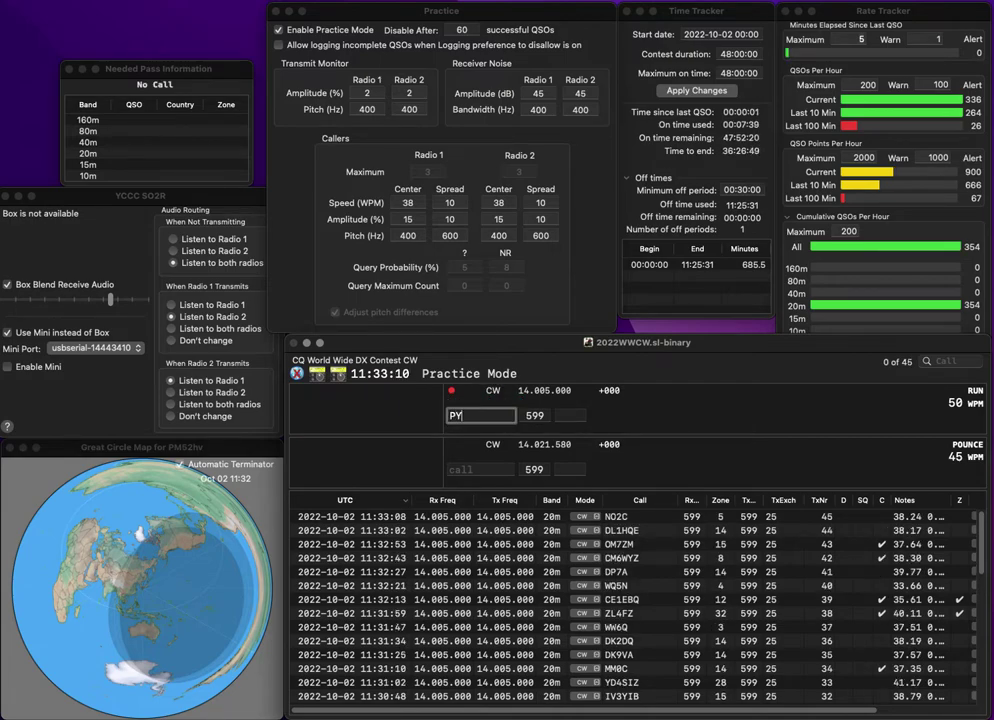
{"action": "type", "text": "1XW"}
{"action": "key", "text": "space"}
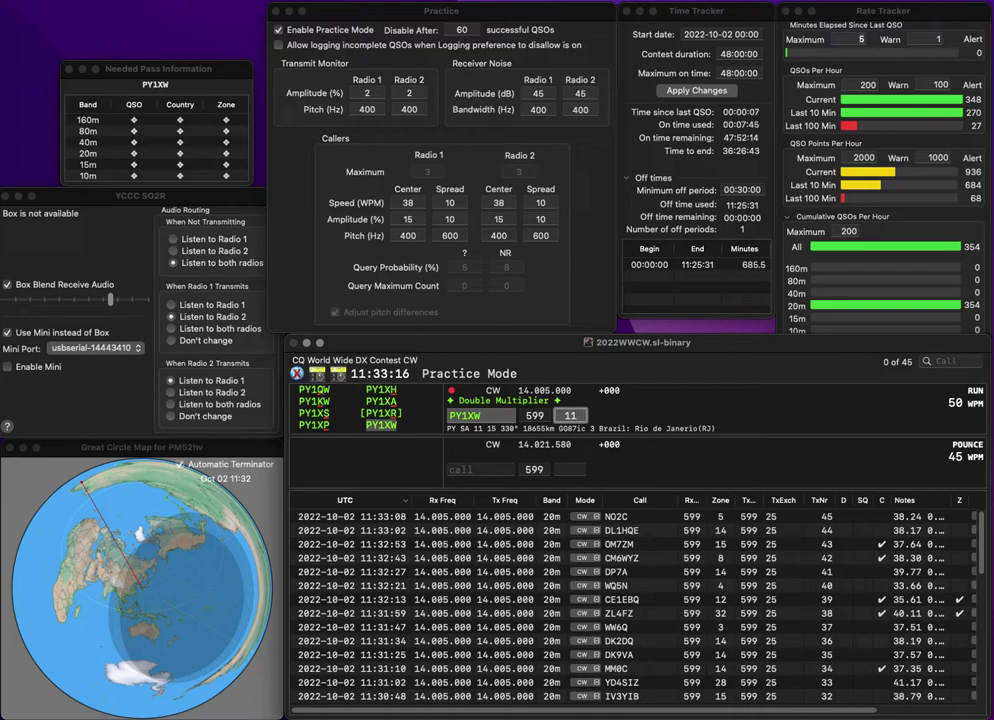
{"action": "key", "text": "Return"}
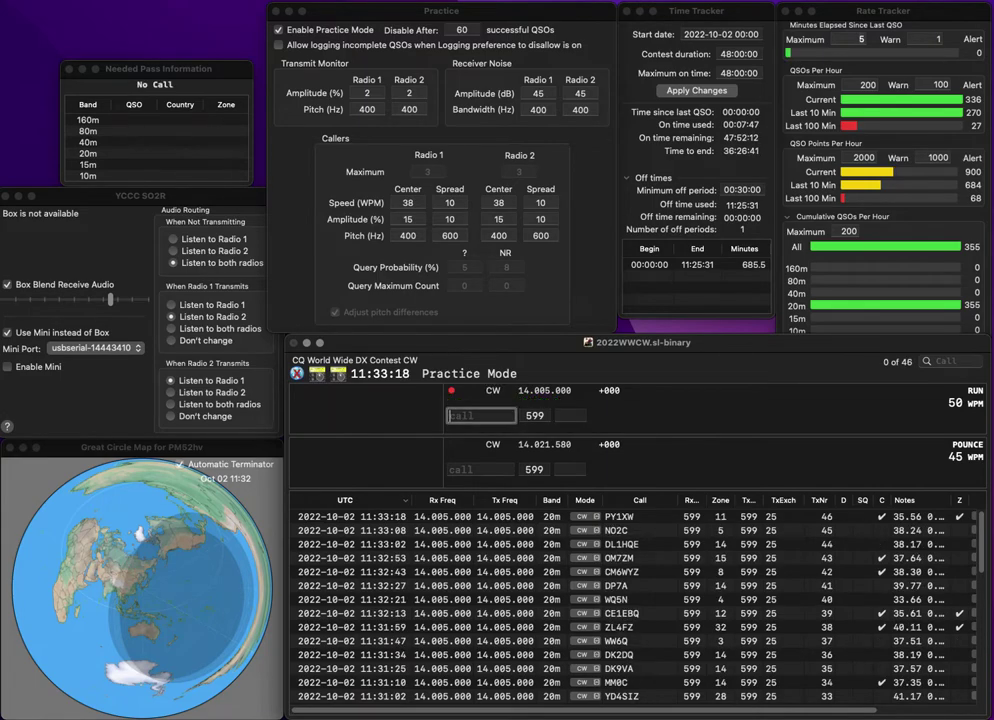
Log the contact with OE5XRL on the run radio using zone 15
{"action": "type", "text": "OE5X"}
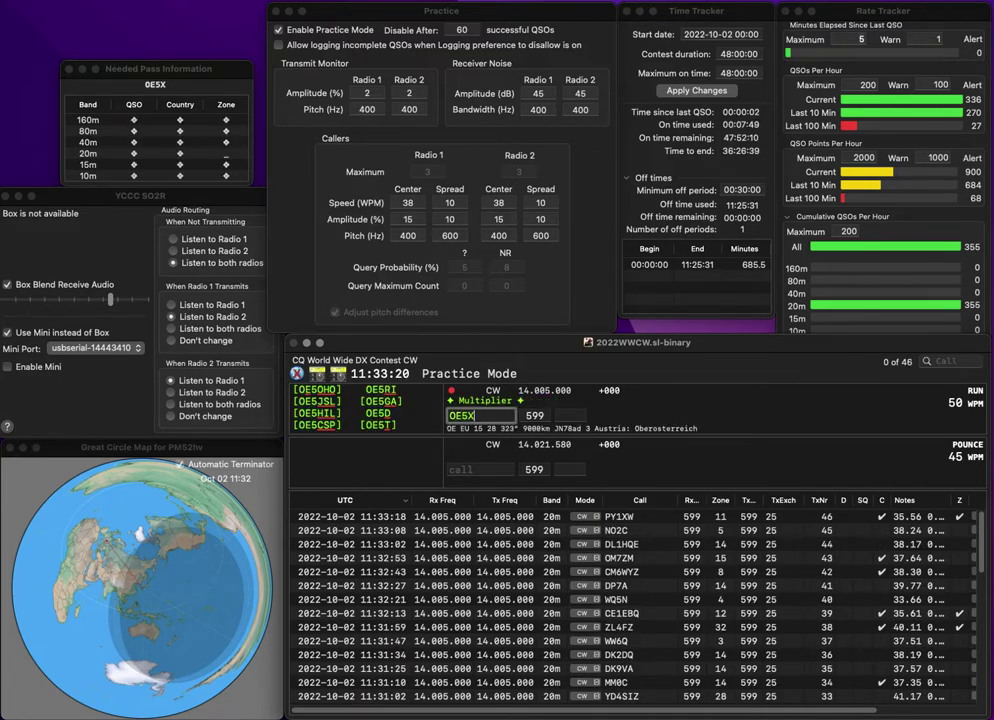
{"action": "type", "text": "RL"}
{"action": "key", "text": "space"}
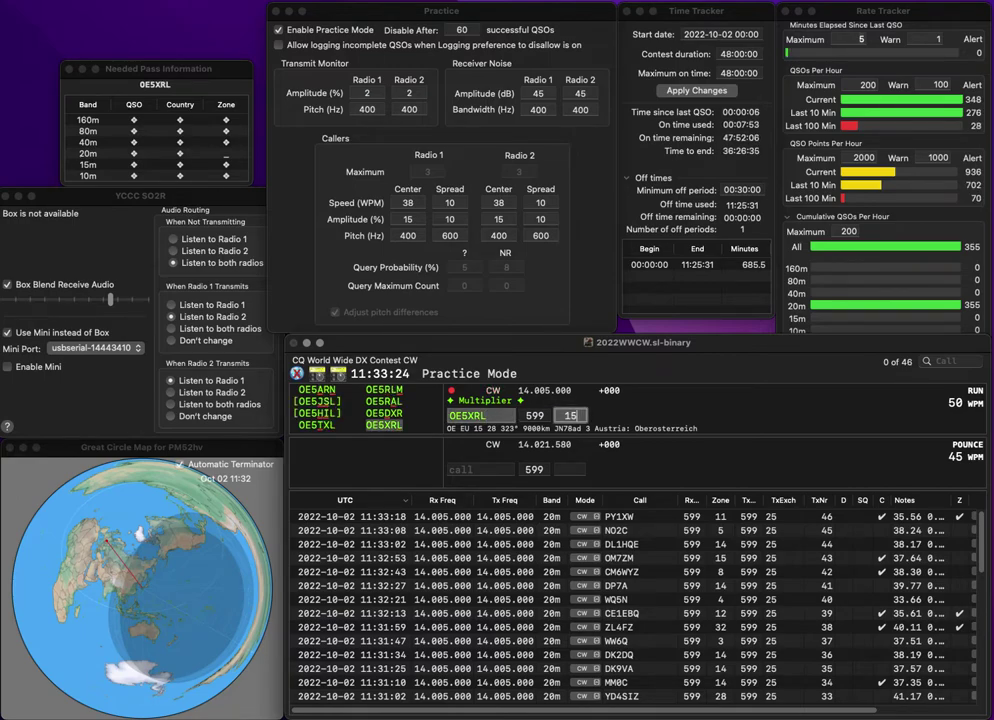
{"action": "key", "text": "Return"}
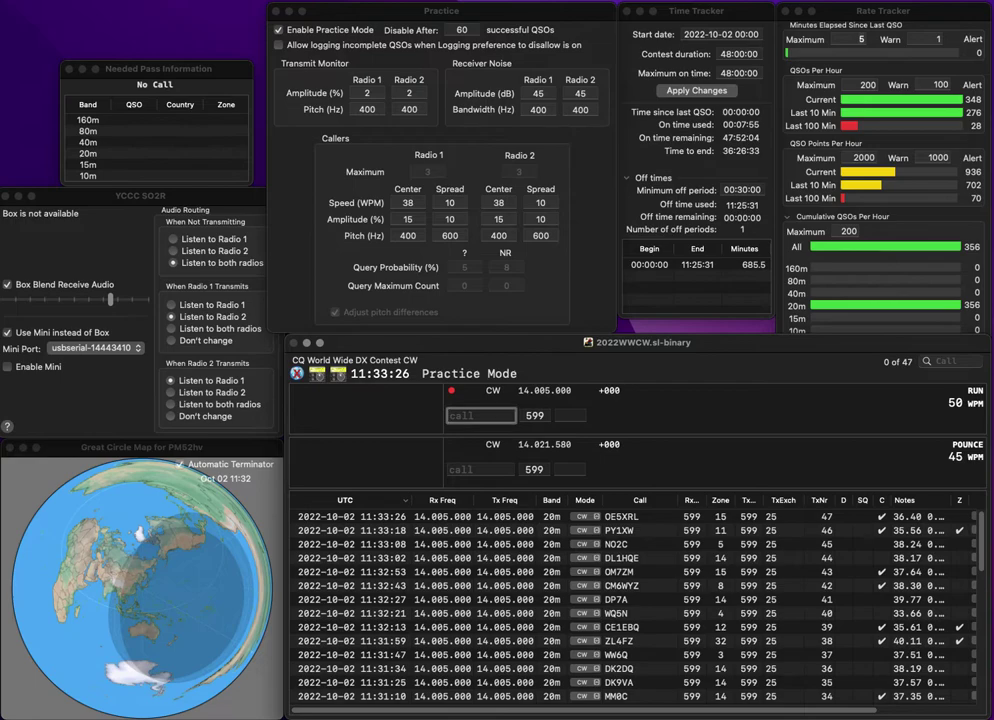
{"action": "type", "text": "F5VIF"}
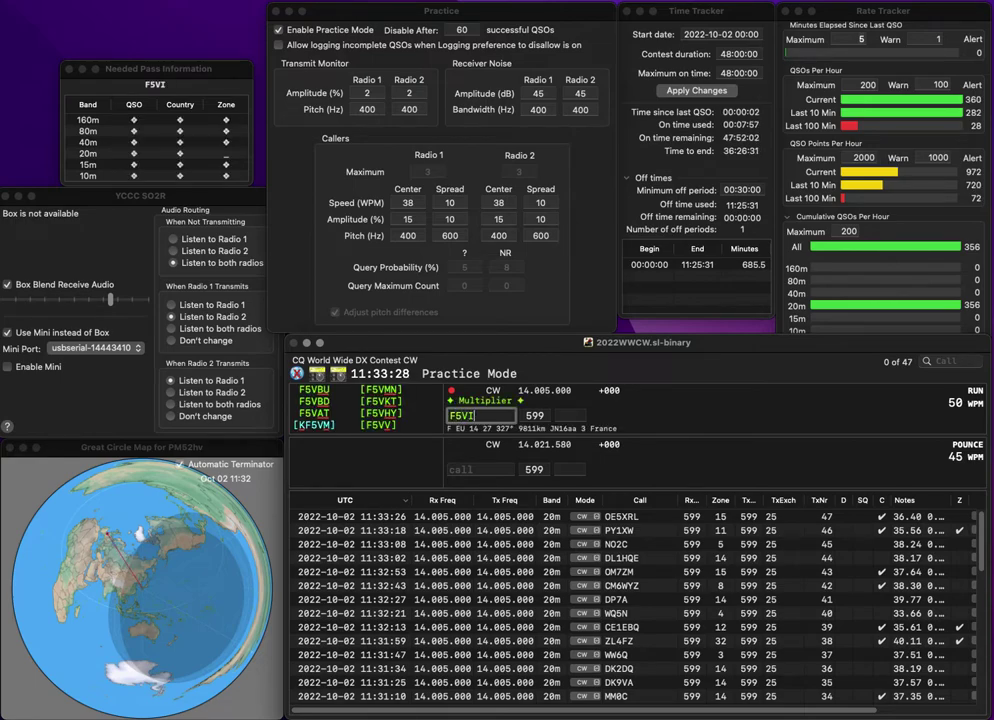
{"action": "key", "text": "space"}
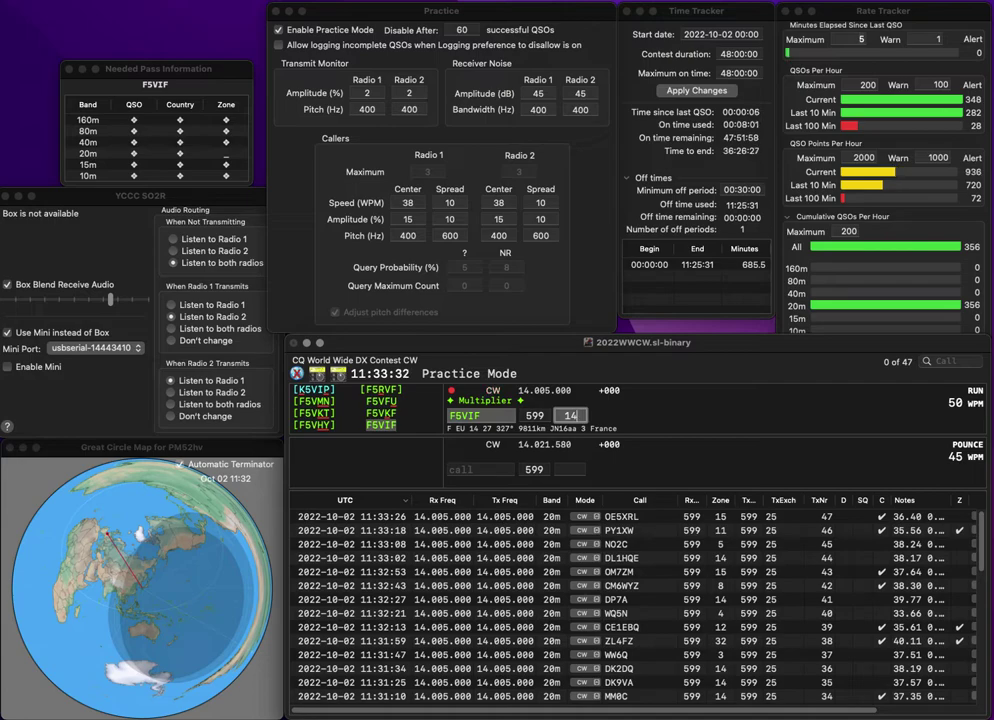
{"action": "key", "text": "Return"}
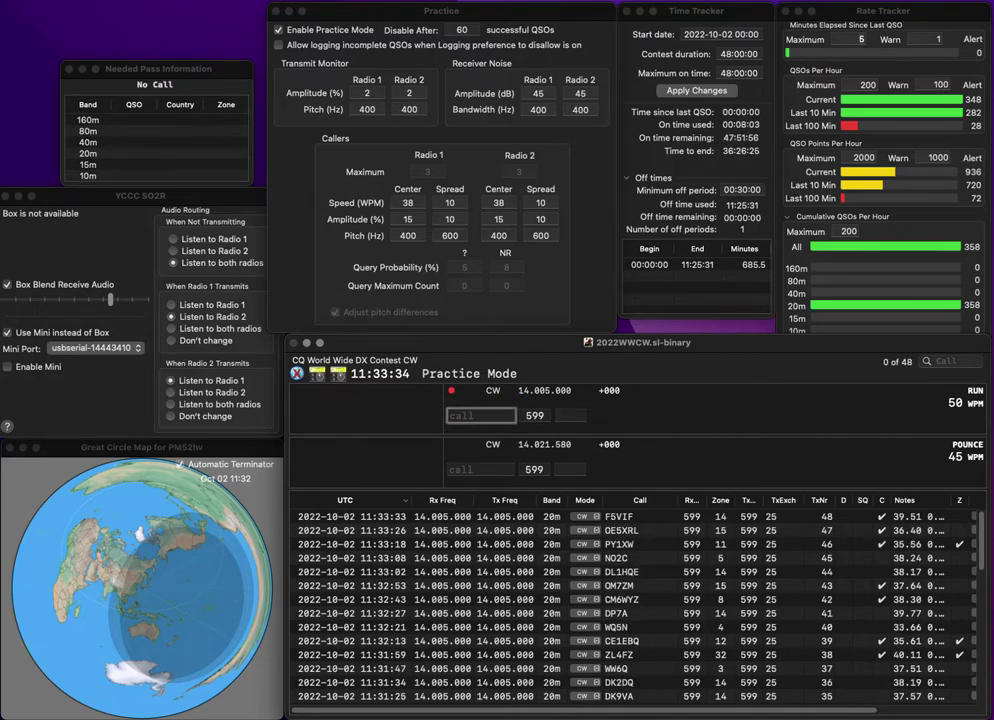
{"action": "type", "text": "B1I"}
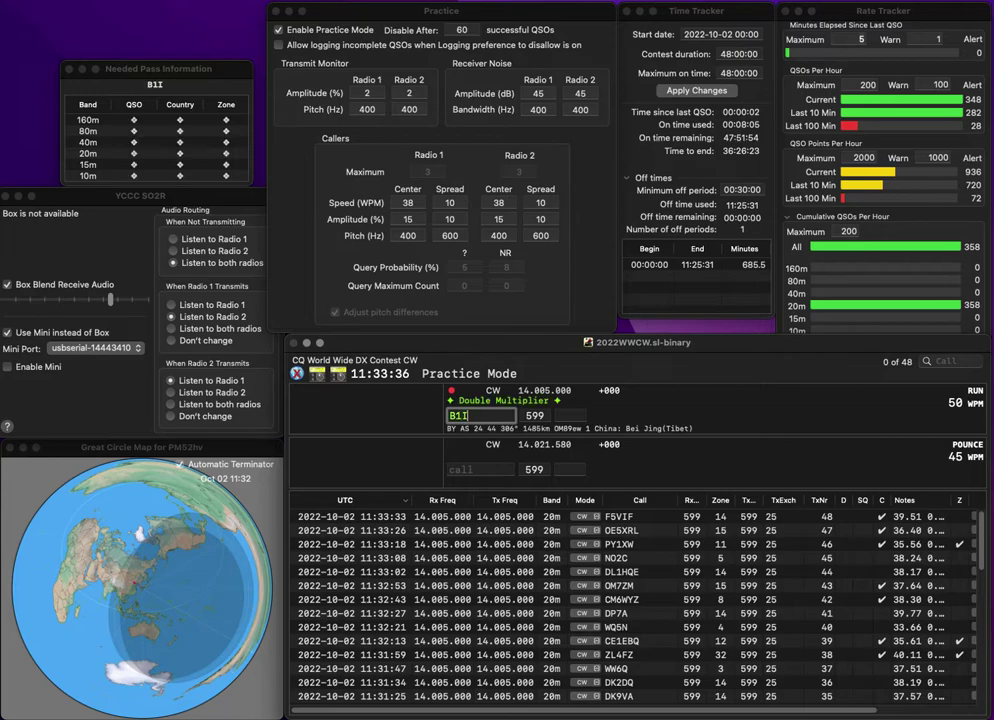
{"action": "type", "text": "S7"}
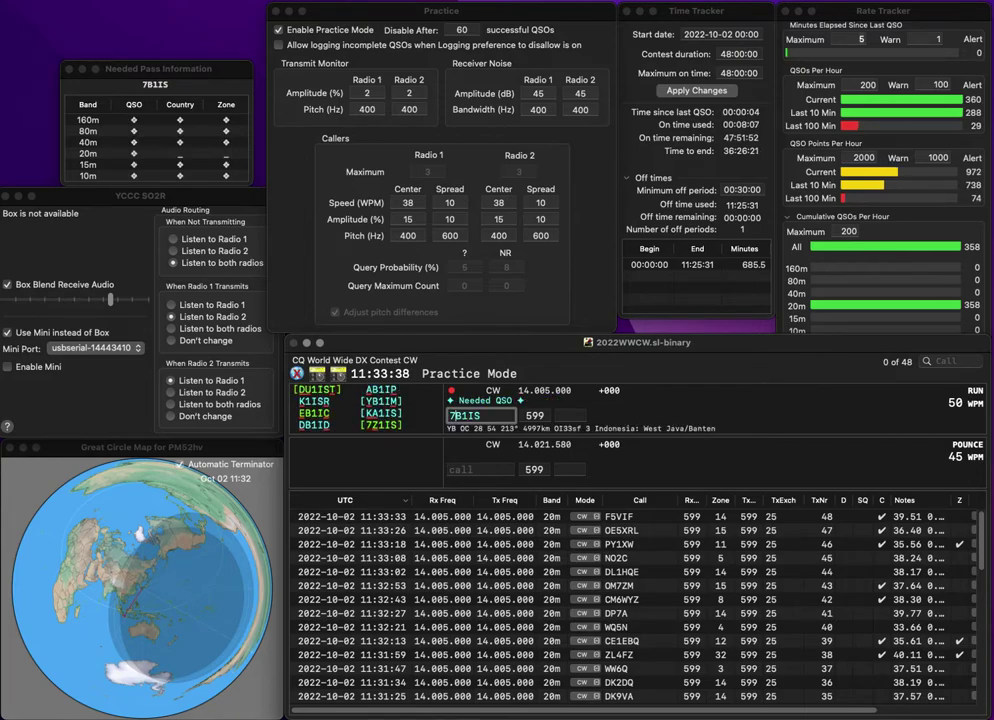
{"action": "key", "text": "BackSpace"}
{"action": "type", "text": "Z"}
{"action": "key", "text": "Tab"}
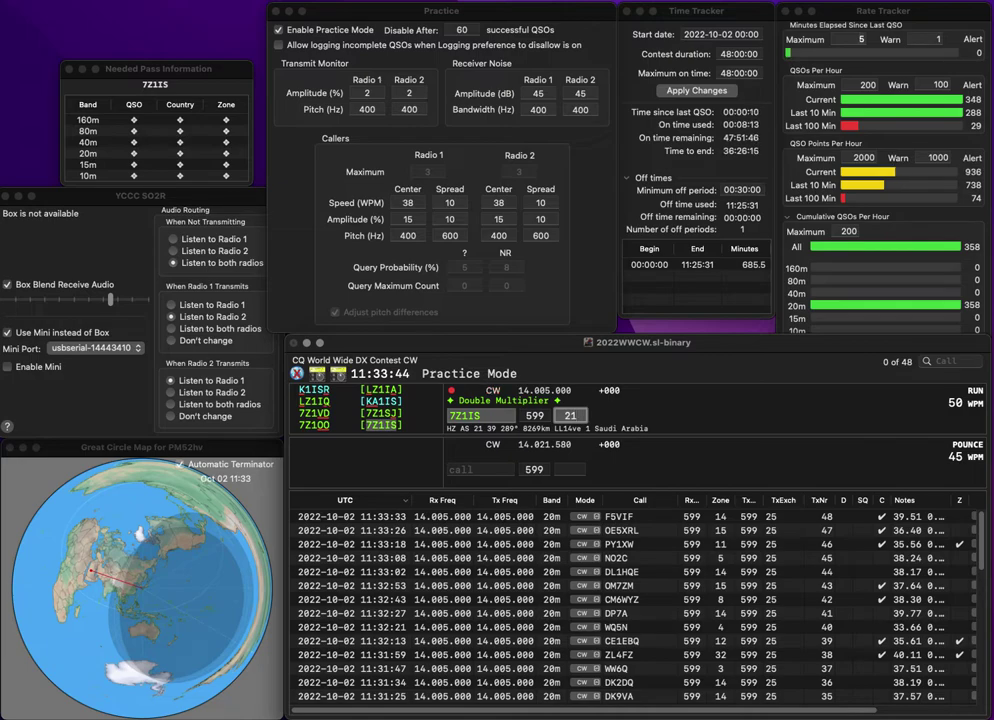
{"action": "key", "text": "Return"}
Log the contact with N8TIX on the run radio using zone 4, replacing the miscopied characters after N8 with TIX
{"action": "type", "text": "N87E"}
{"action": "key", "text": "BackSpace"}
{"action": "key", "text": "BackSpace"}
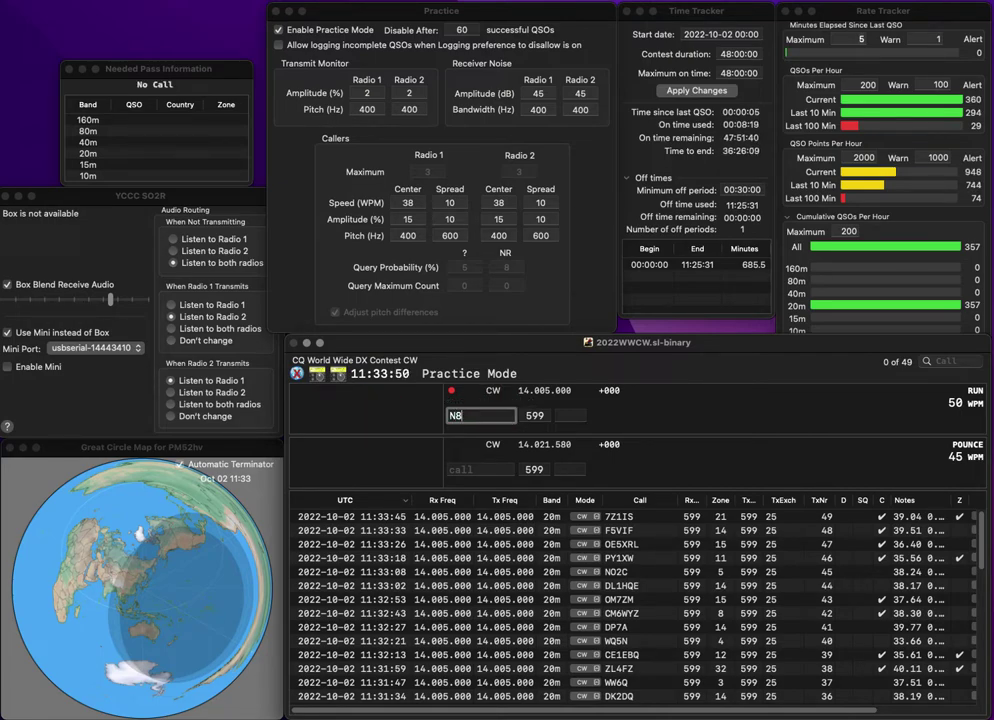
{"action": "type", "text": "TIX"}
{"action": "key", "text": "Return"}
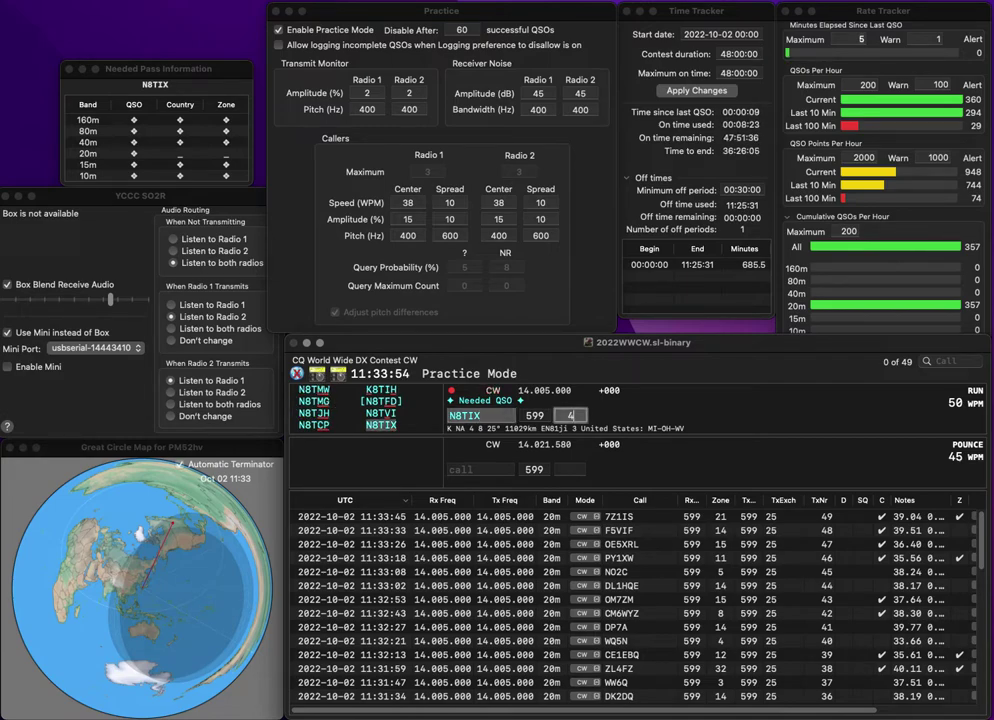
{"action": "key", "text": "Return"}
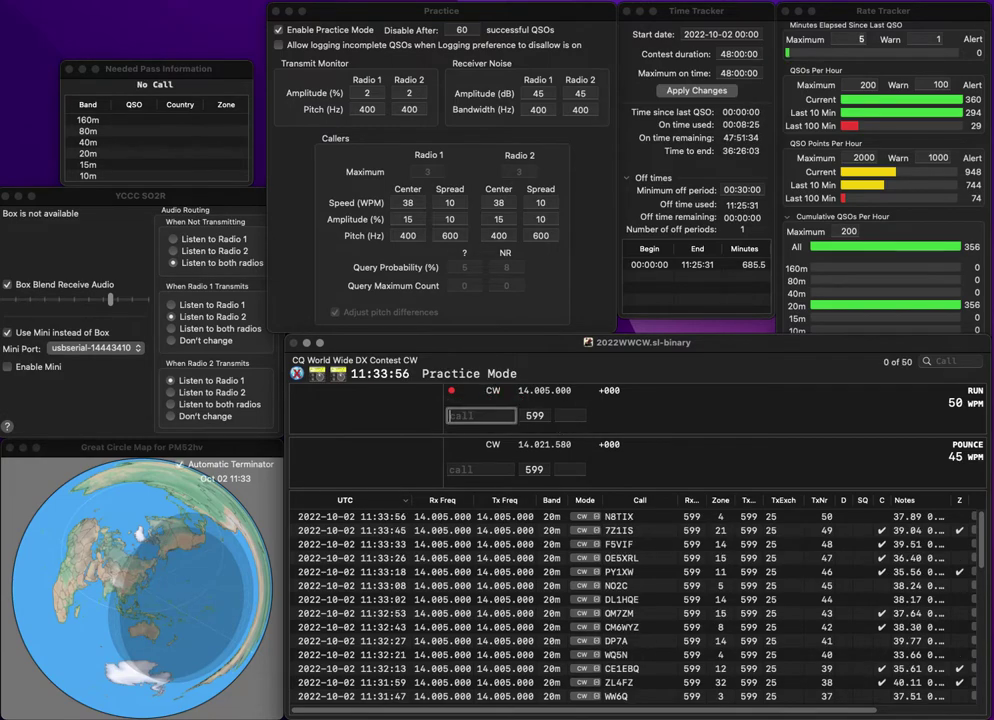
{"action": "type", "text": "JK1"}
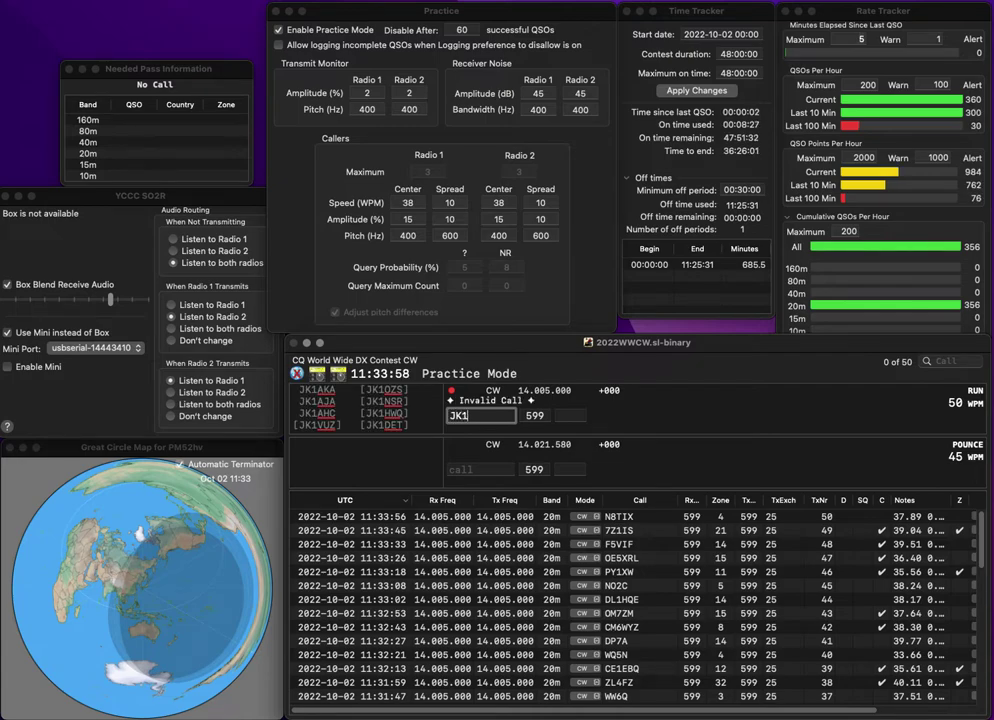
{"action": "type", "text": "AUY/2"}
{"action": "key", "text": "space"}
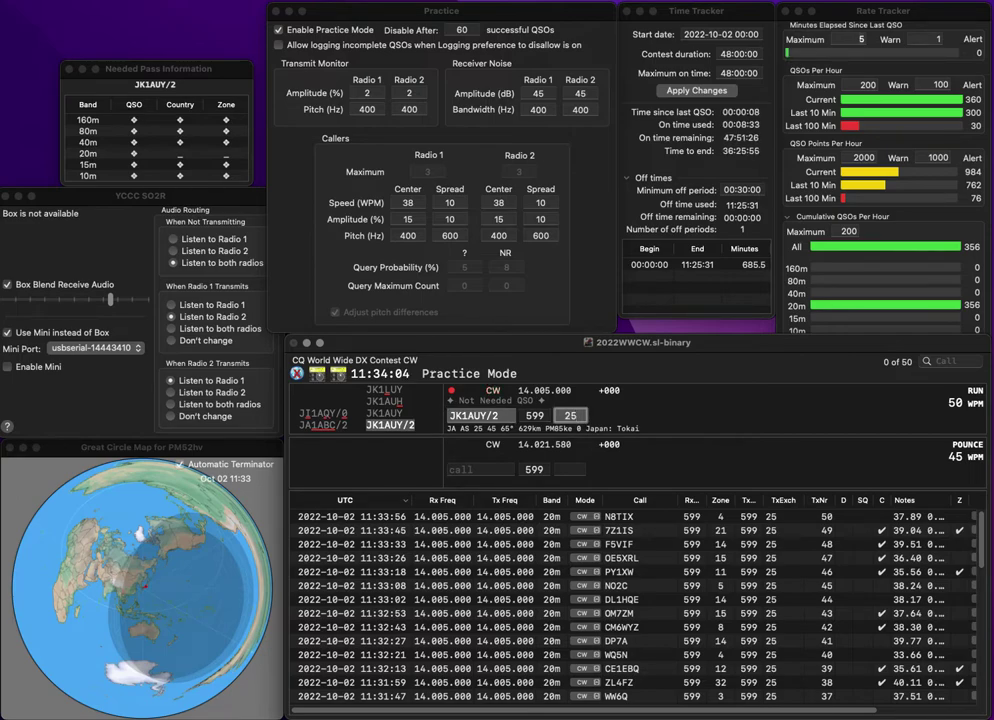
{"action": "key", "text": "Return"}
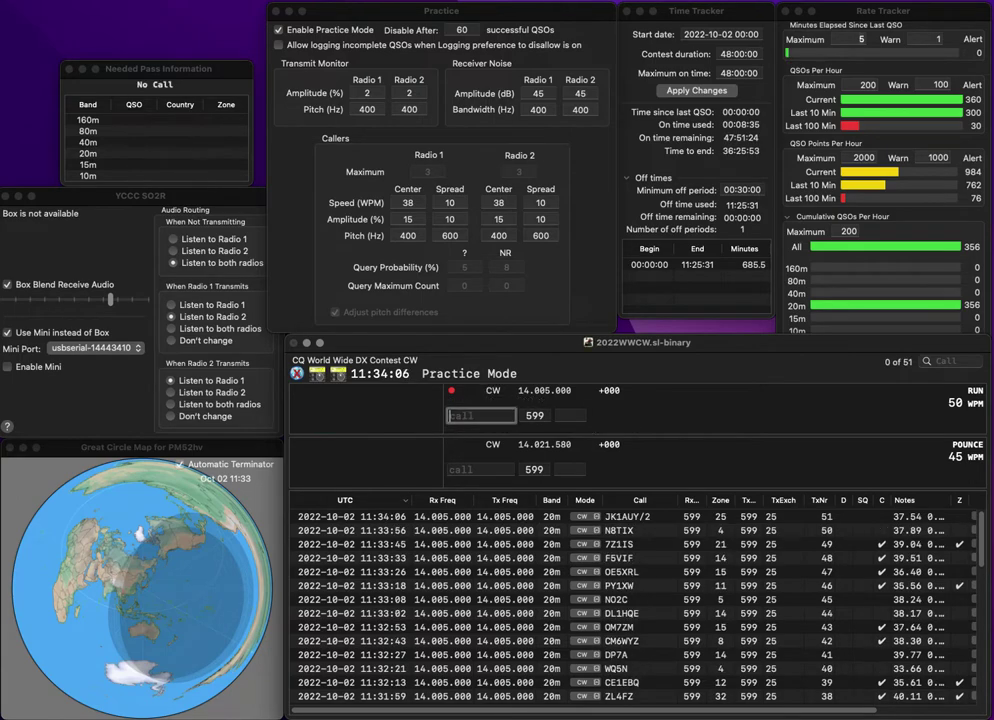
{"action": "type", "text": "YC1"}
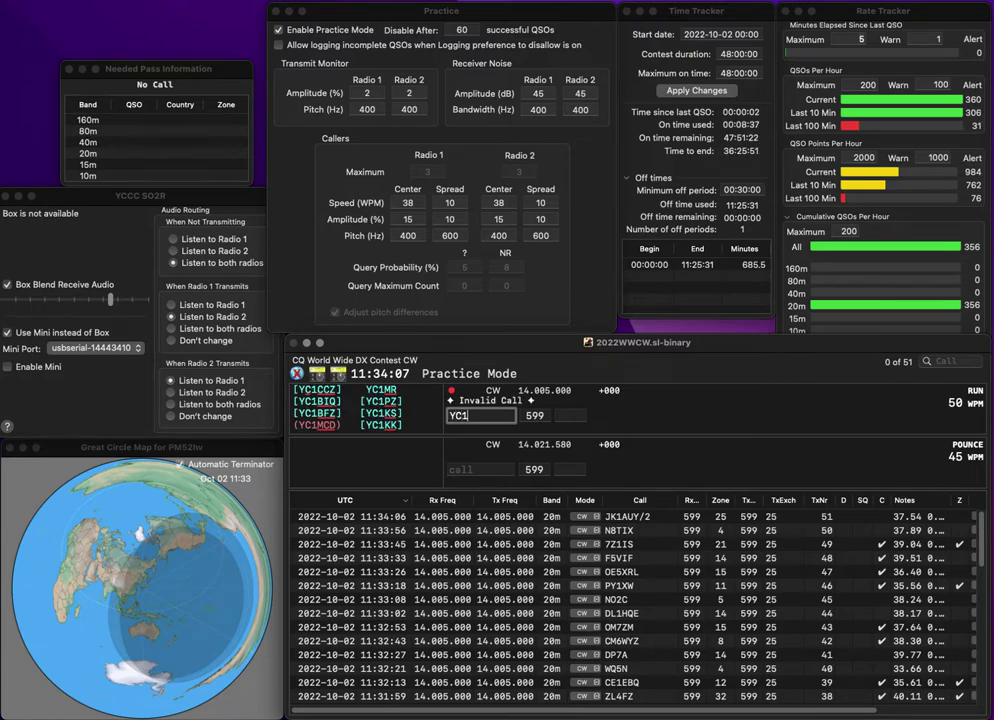
{"action": "type", "text": "KXS"}
{"action": "key", "text": "space"}
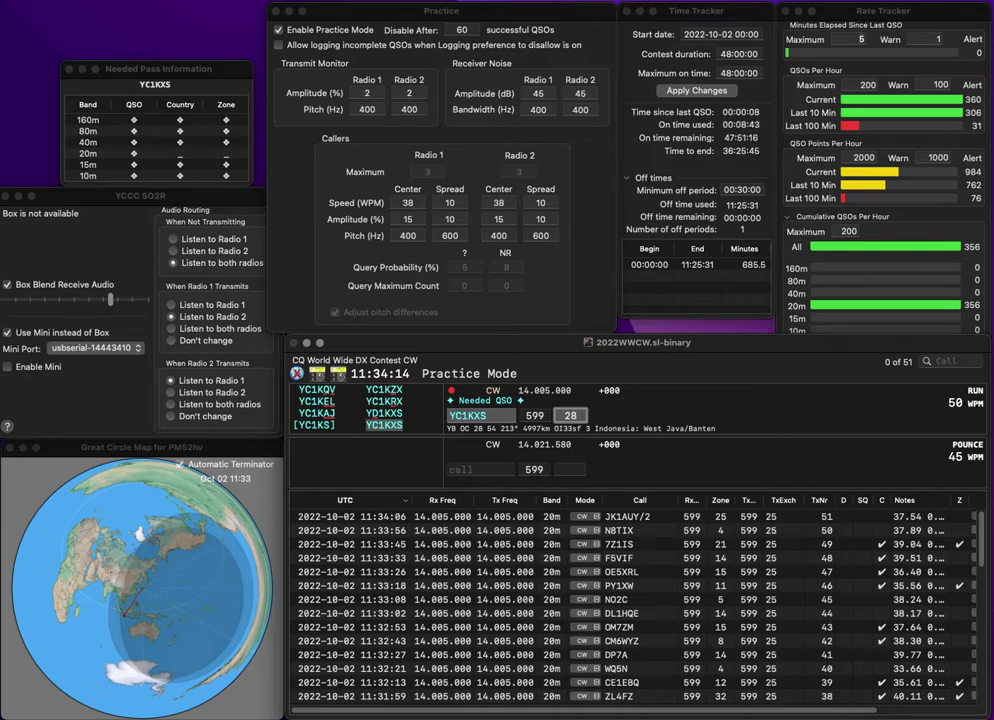
{"action": "key", "text": "Return"}
{"action": "type", "text": "EW8OO"}
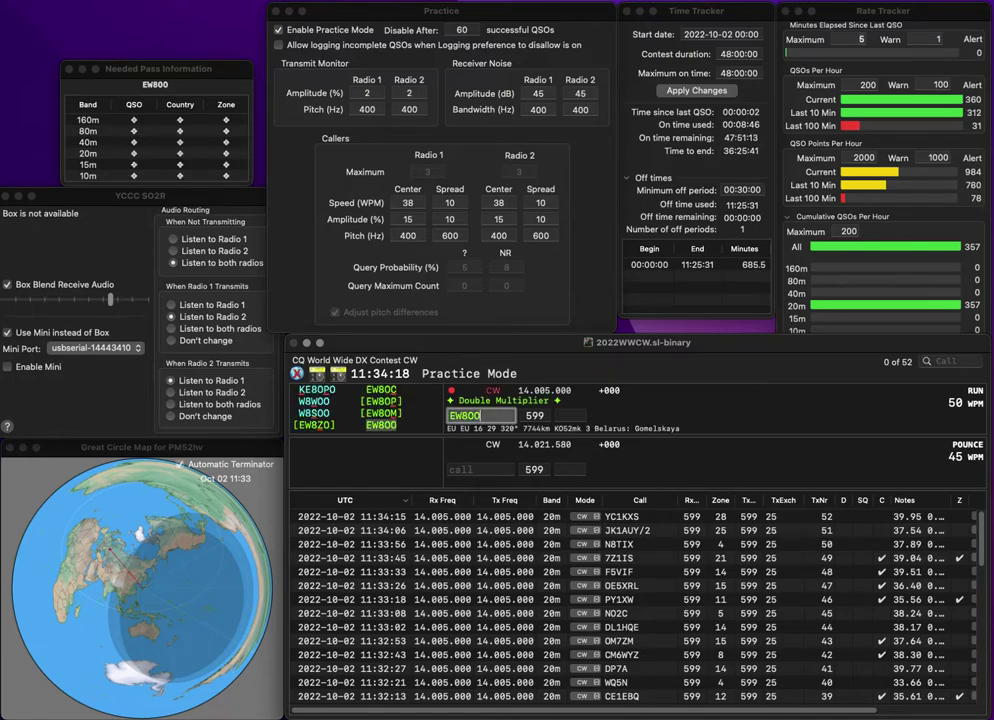
{"action": "key", "text": "space"}
{"action": "type", "text": "16"}
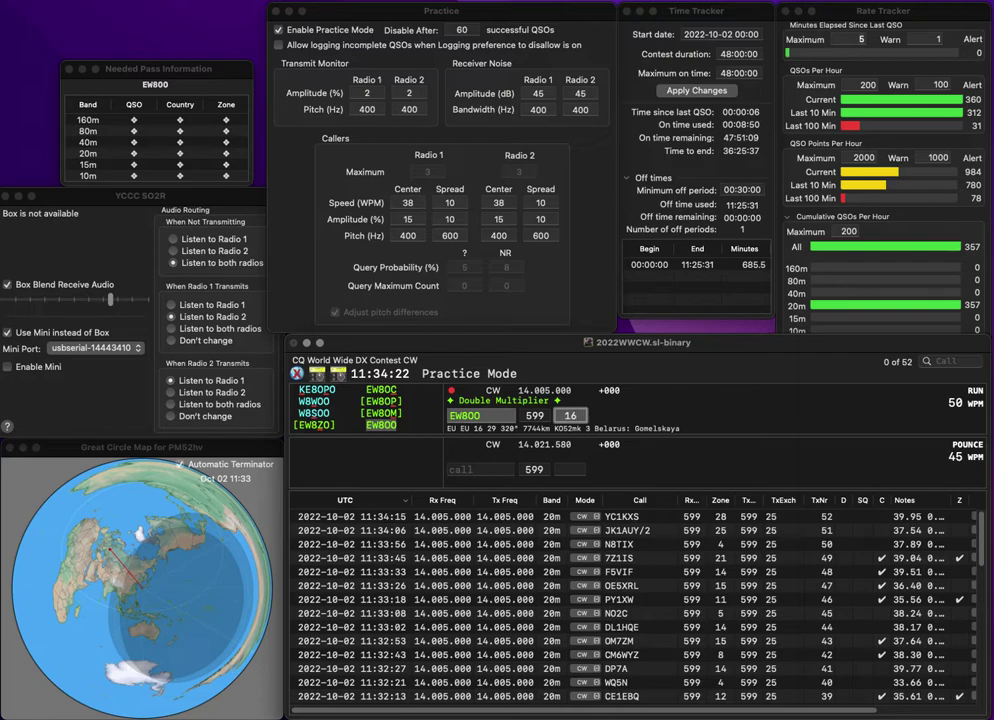
{"action": "key", "text": "Return"}
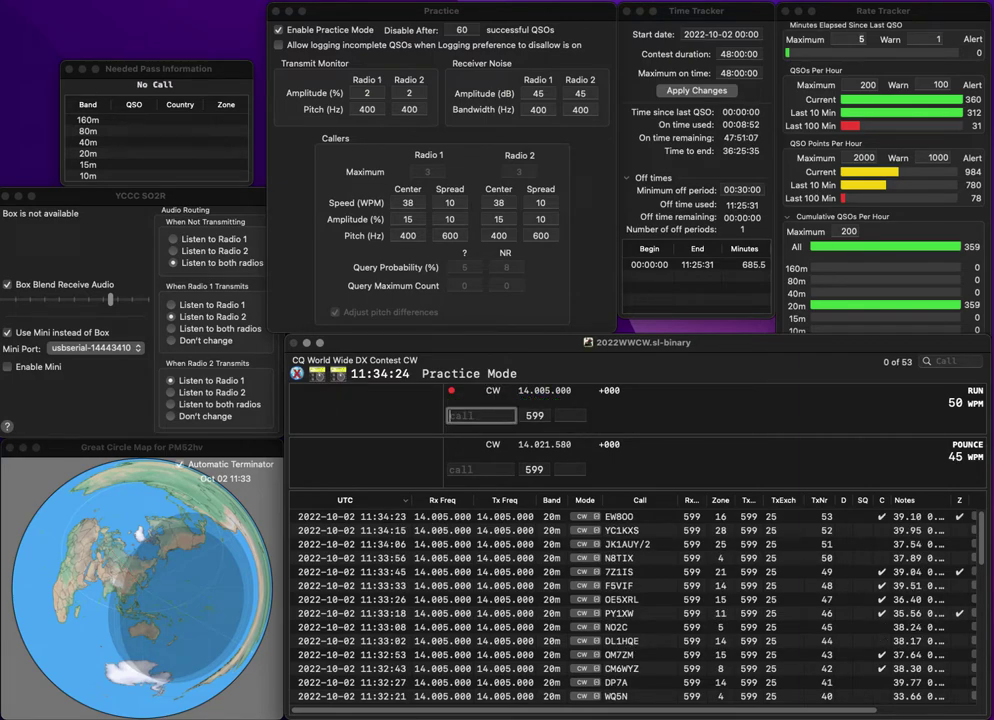
Log the contact with YG1AIE on the run radio using zone 28, correcting the call sign's first letter to Y
{"action": "type", "text": "CG1AIE"}
{"action": "key", "text": "Home"}
{"action": "key", "text": "Delete"}
{"action": "type", "text": "Y"}
{"action": "key", "text": "Return"}
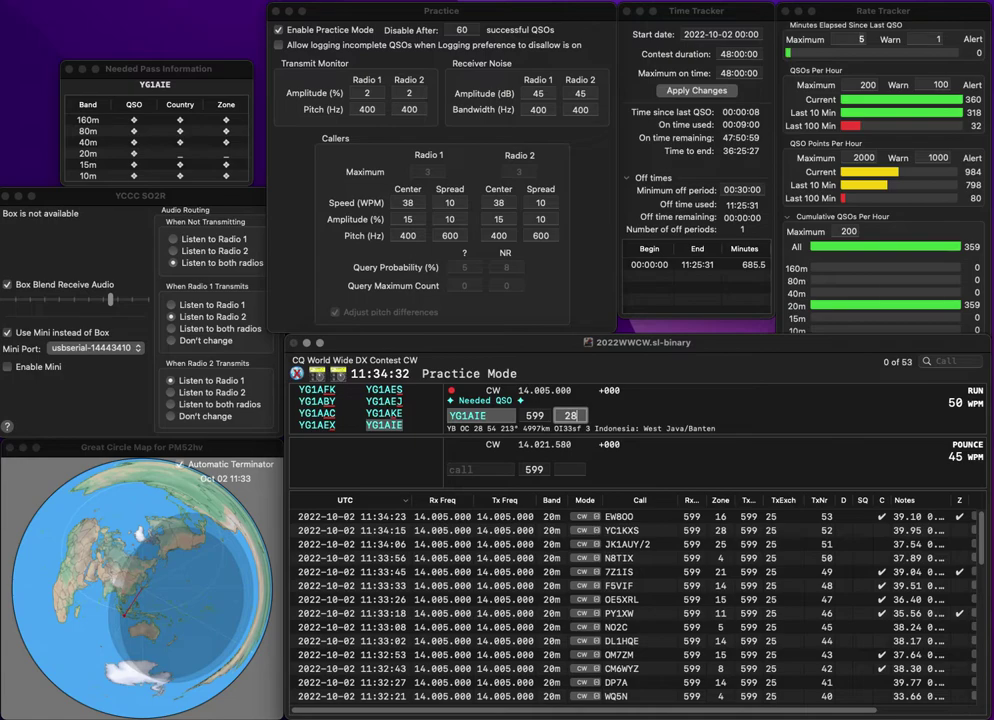
{"action": "key", "text": "Return"}
{"action": "type", "text": "KB9LNS"}
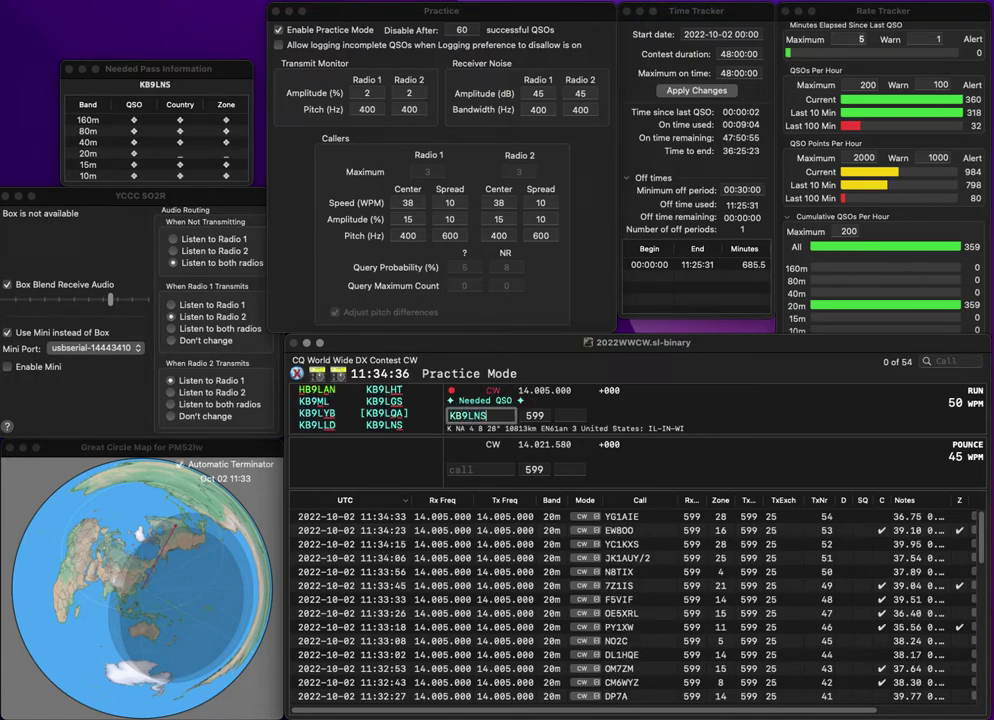
{"action": "key", "text": "Return"}
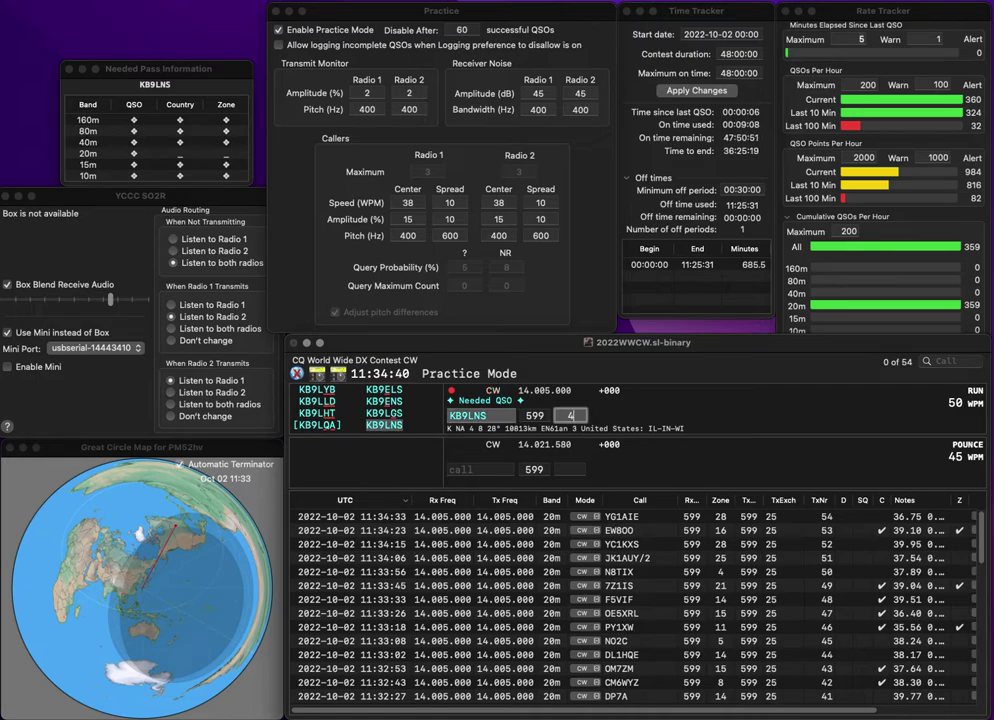
{"action": "key", "text": "Return"}
{"action": "type", "text": "JR1SWD"}
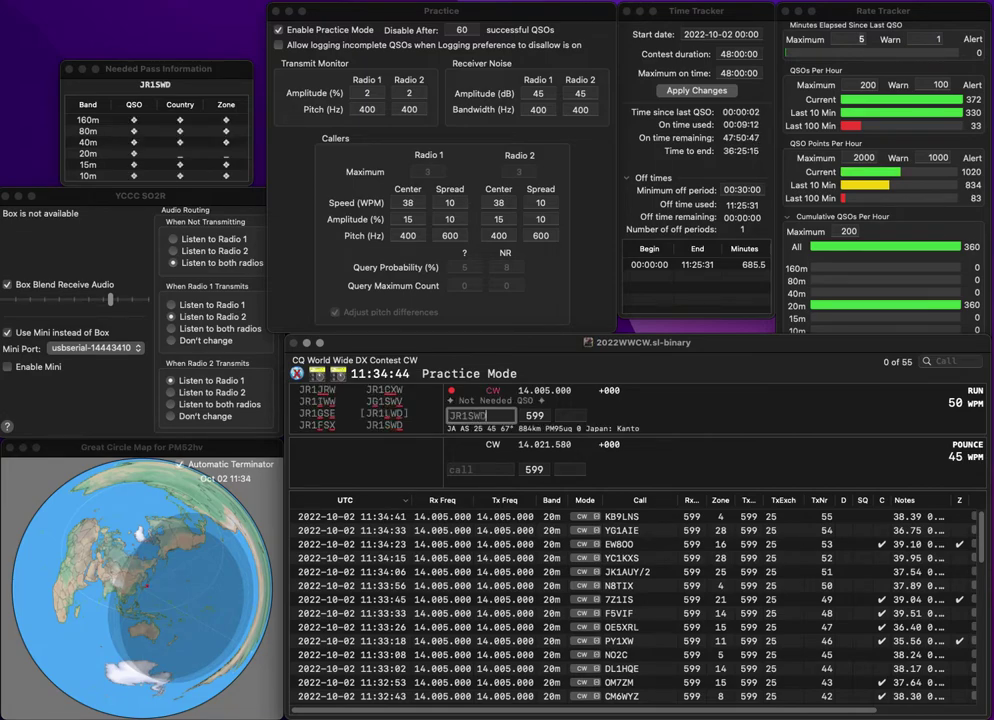
{"action": "key", "text": "Return"}
{"action": "type", "text": "25"}
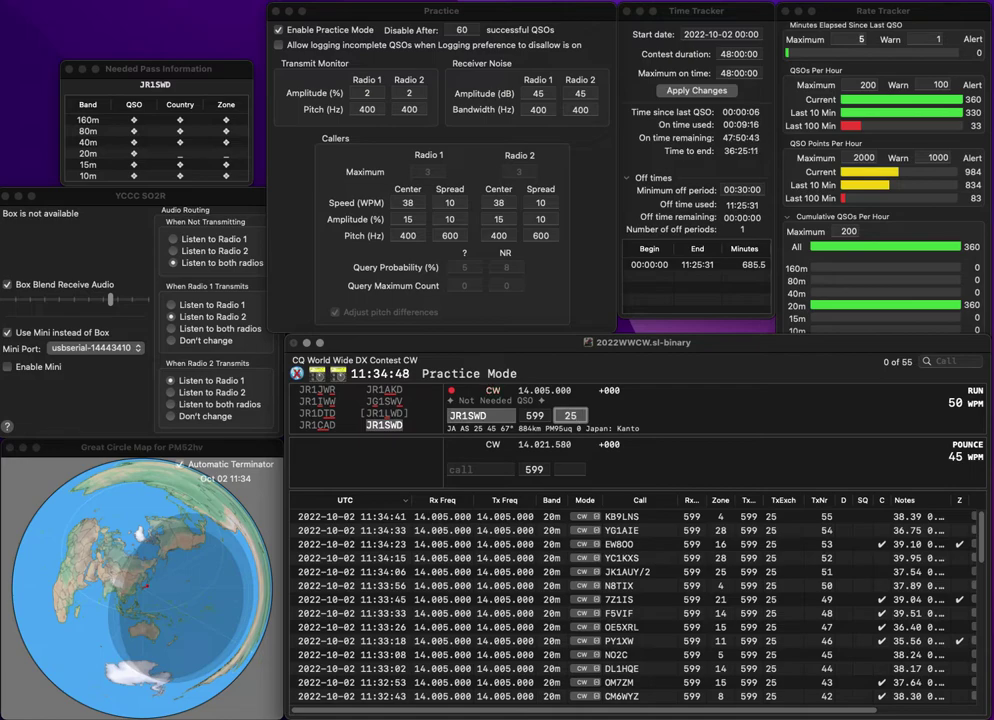
{"action": "key", "text": "Return"}
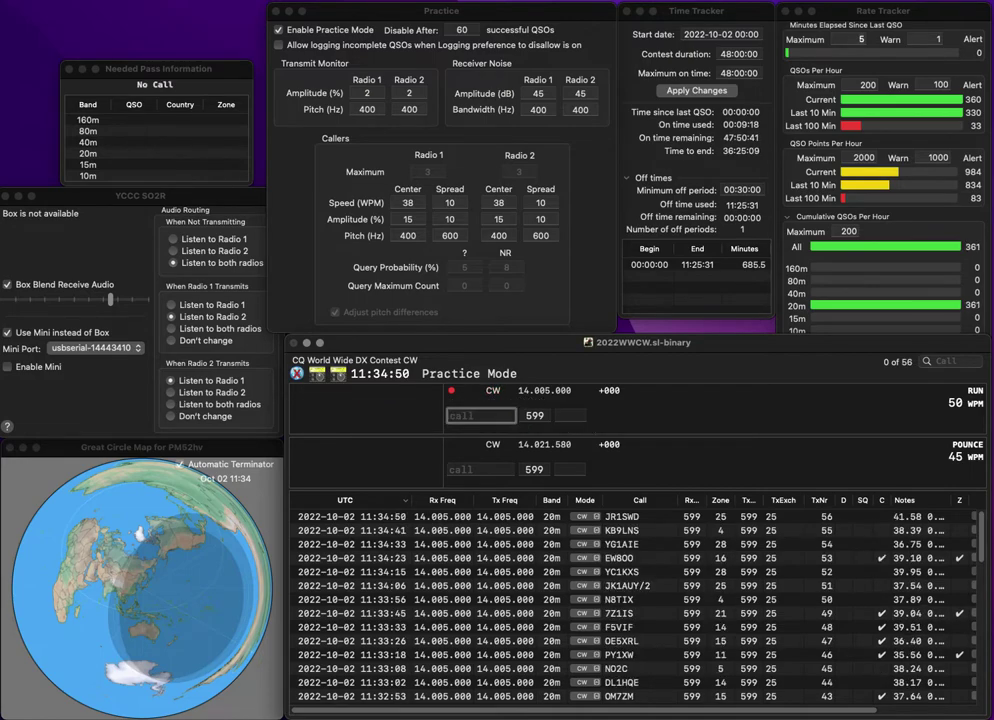
{"action": "type", "text": "C61"}
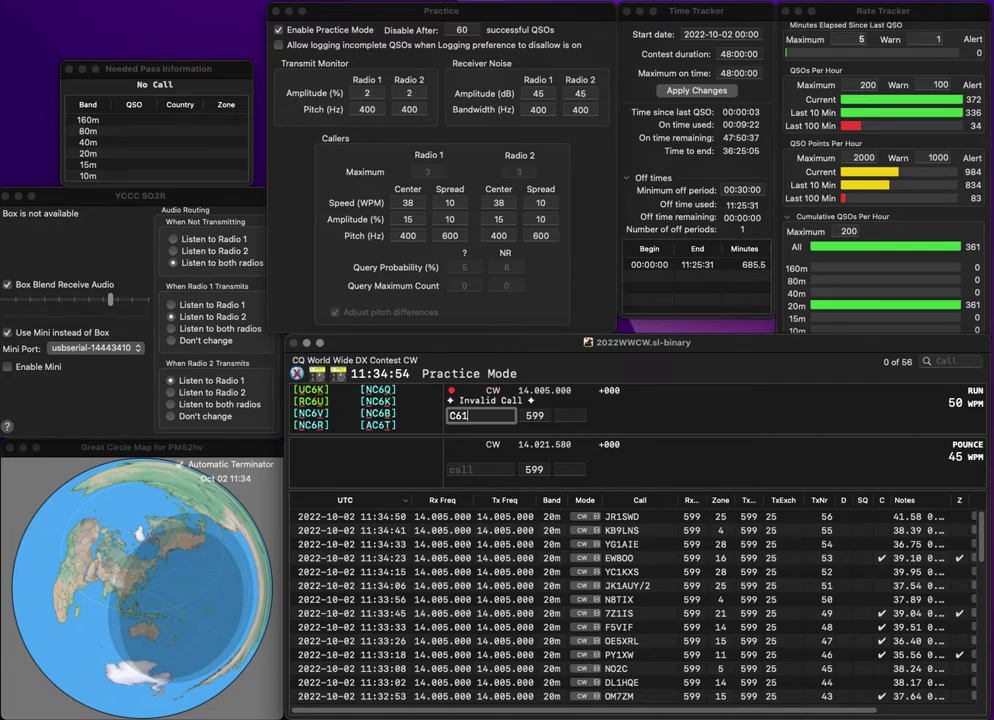
{"action": "key", "text": "BackSpace"}
{"action": "type", "text": "ASB"}
{"action": "key", "text": "Left"}
{"action": "key", "text": "BackSpace"}
{"action": "type", "text": "H"}
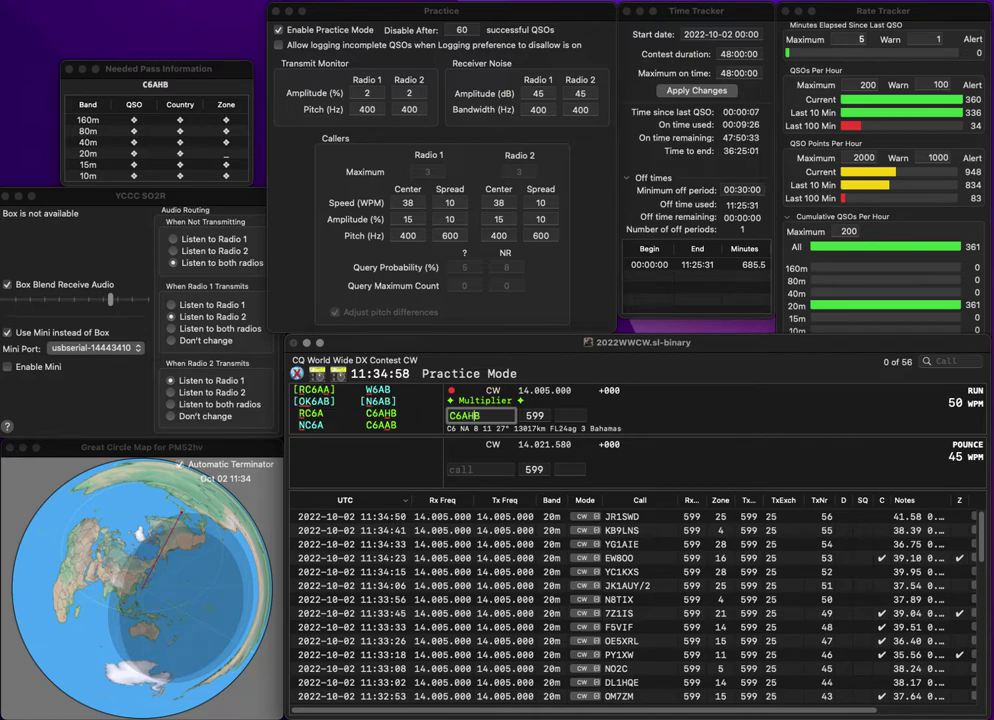
{"action": "key", "text": "Return"}
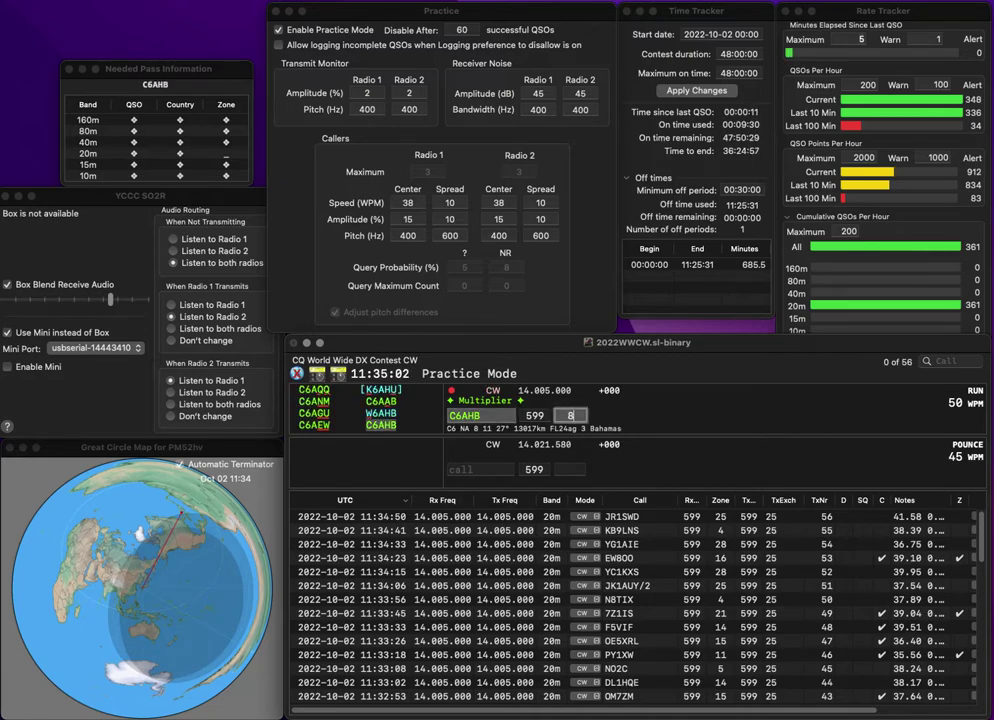
{"action": "key", "text": "Return"}
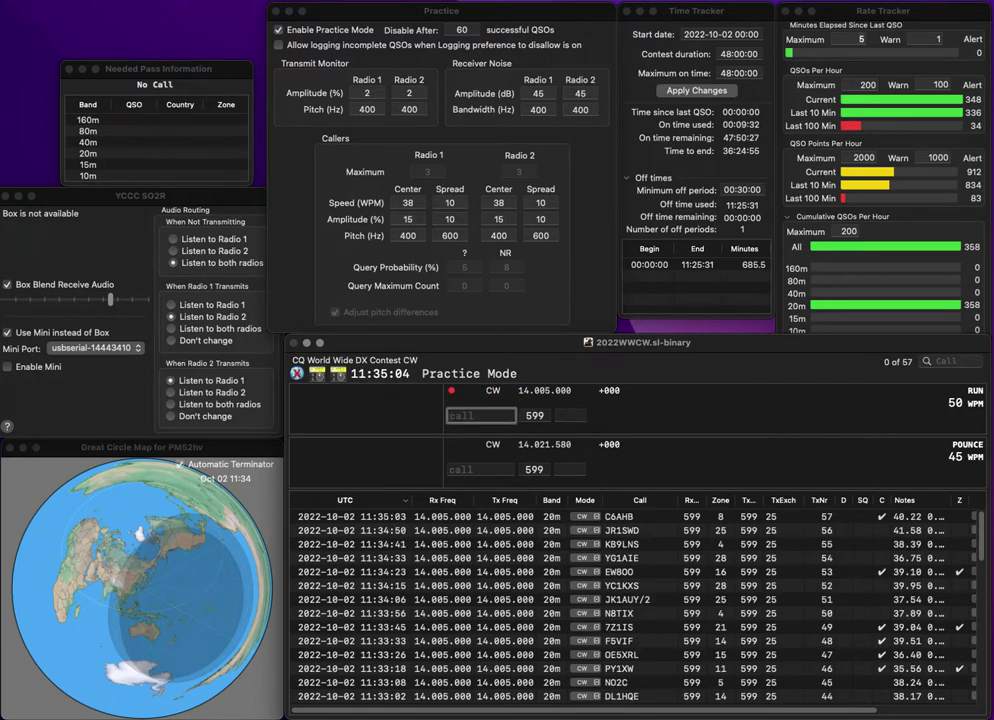
Log the contact with KE6FOA on the run radio using zone 3
{"action": "type", "text": "KE6FO"}
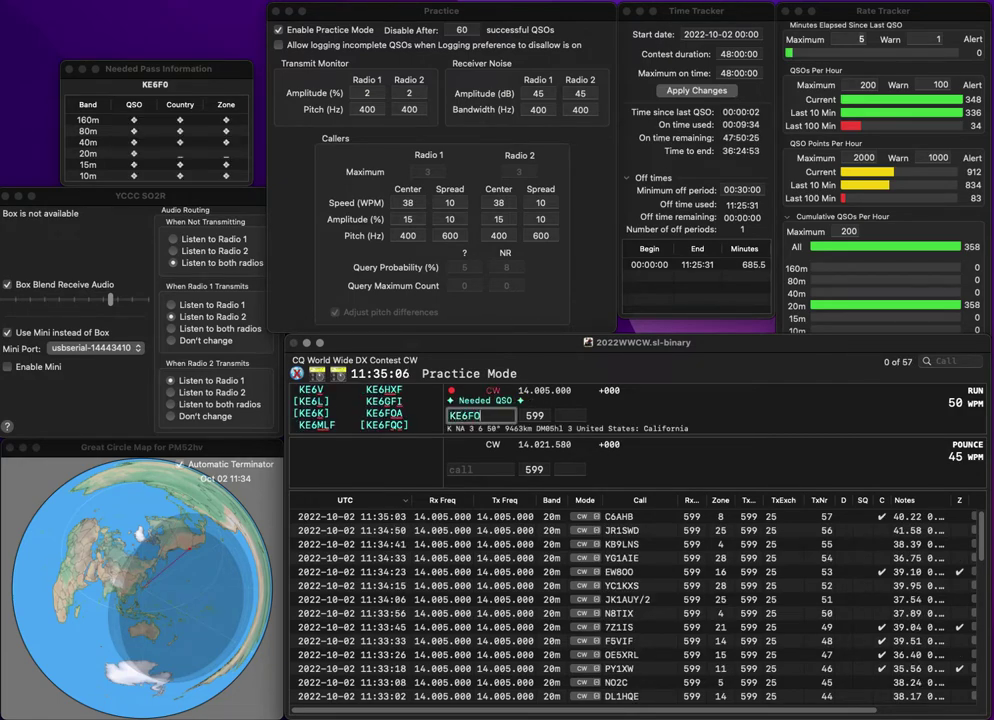
{"action": "type", "text": "A"}
{"action": "key", "text": "Return"}
{"action": "type", "text": "3"}
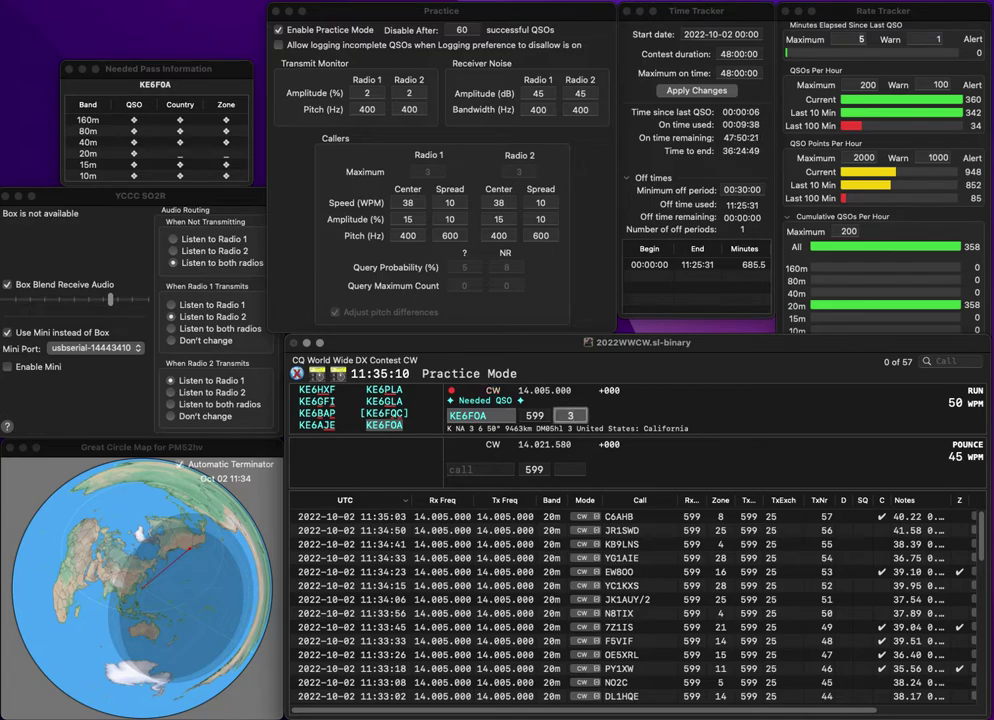
{"action": "key", "text": "Return"}
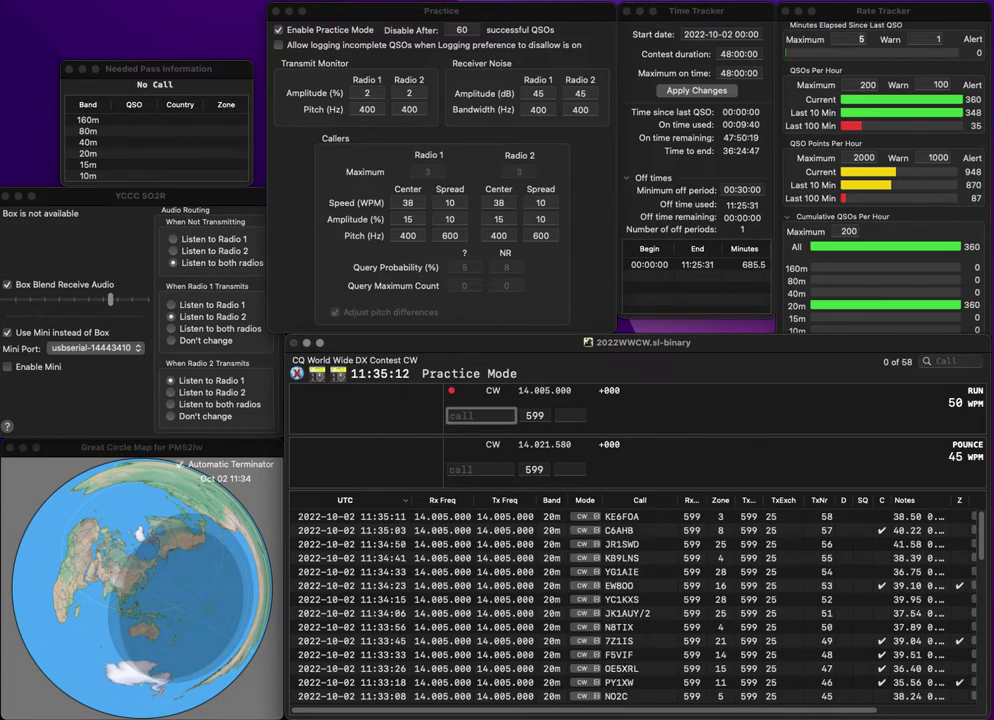
Enter the next caller's call sign as W2SAC on the run radio, trying L as its last letter before restoring C
{"action": "type", "text": "W2SAC"}
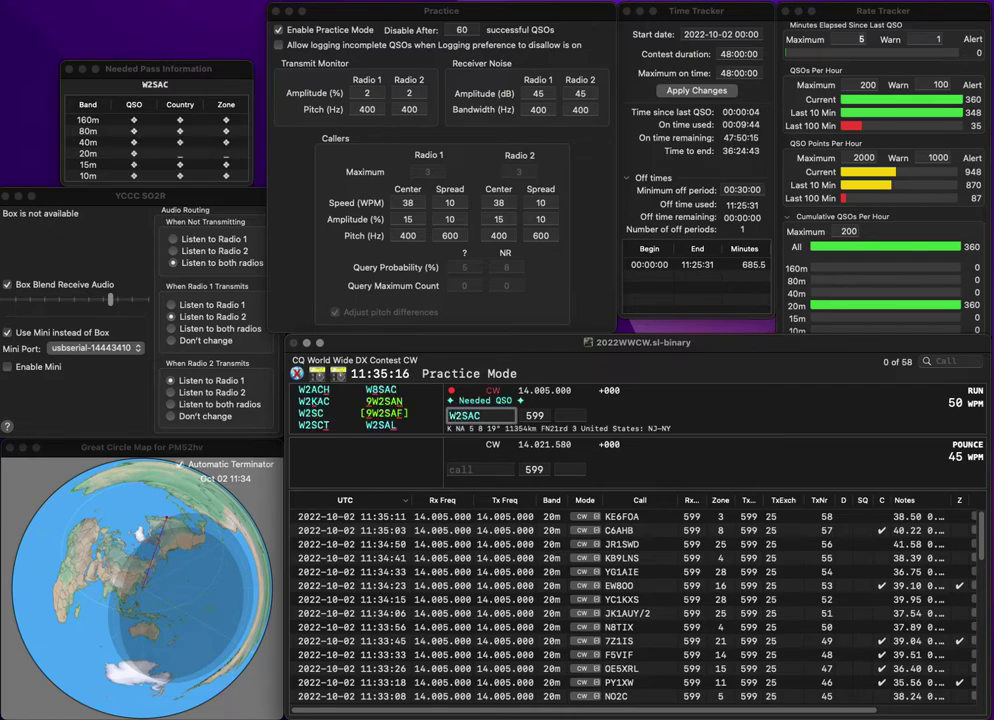
{"action": "key", "text": "BackSpace"}
{"action": "type", "text": "L"}
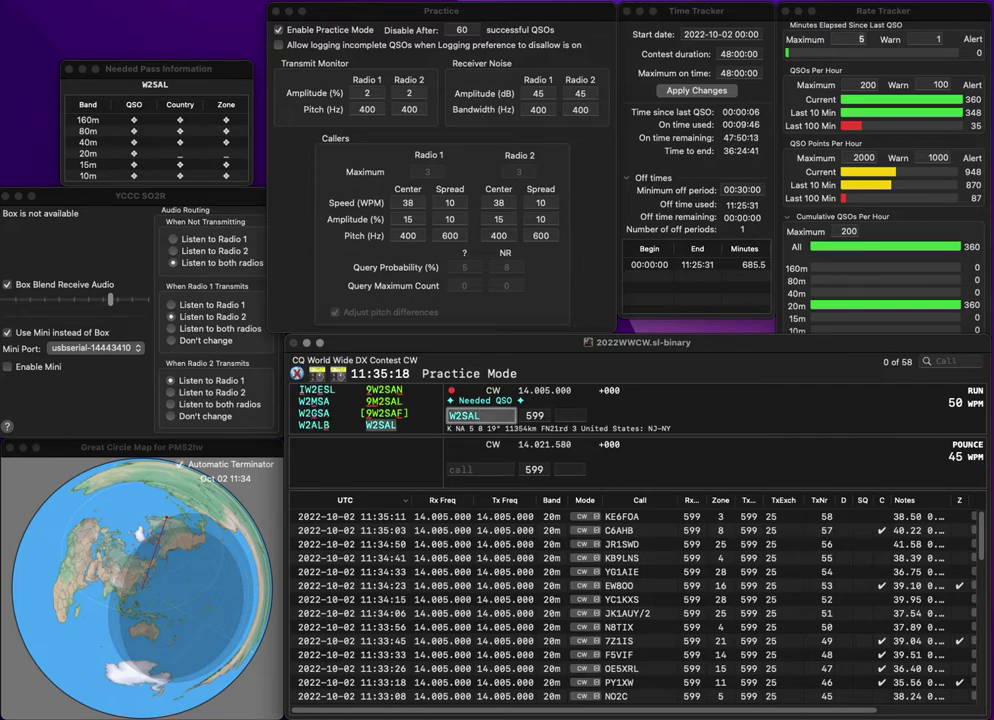
{"action": "key", "text": "BackSpace"}
{"action": "type", "text": "C"}
{"action": "key", "text": "Left"}
{"action": "key", "text": "Left"}
{"action": "key", "text": "Left"}
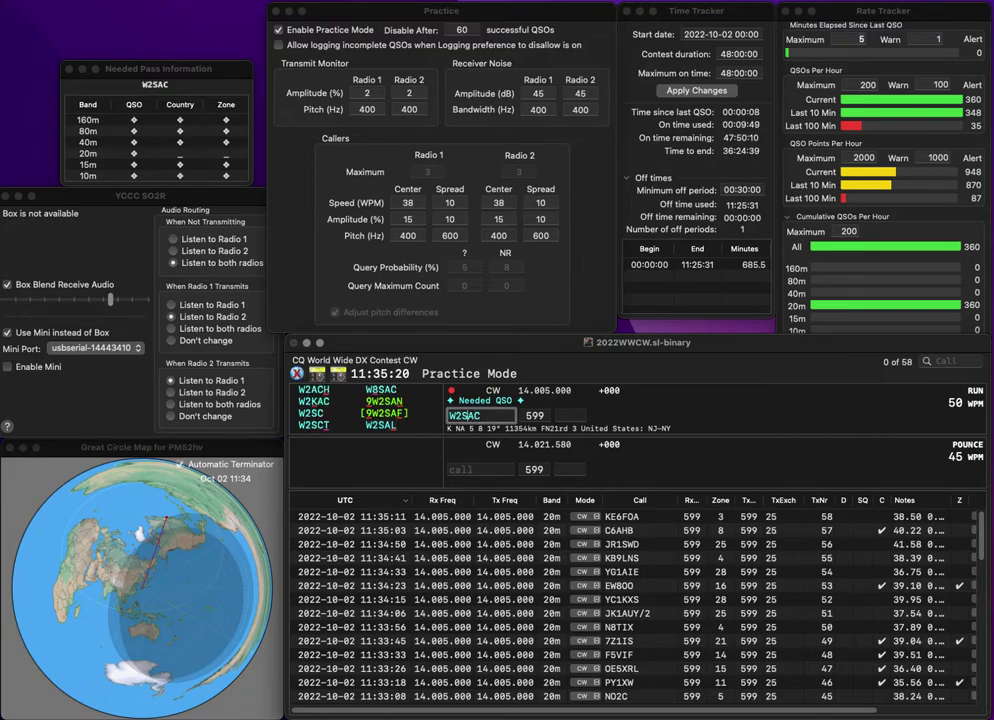
{"action": "key", "text": "BackSpace"}
{"action": "type", "text": "3"}
{"action": "key", "text": "Delete"}
{"action": "type", "text": "H"}
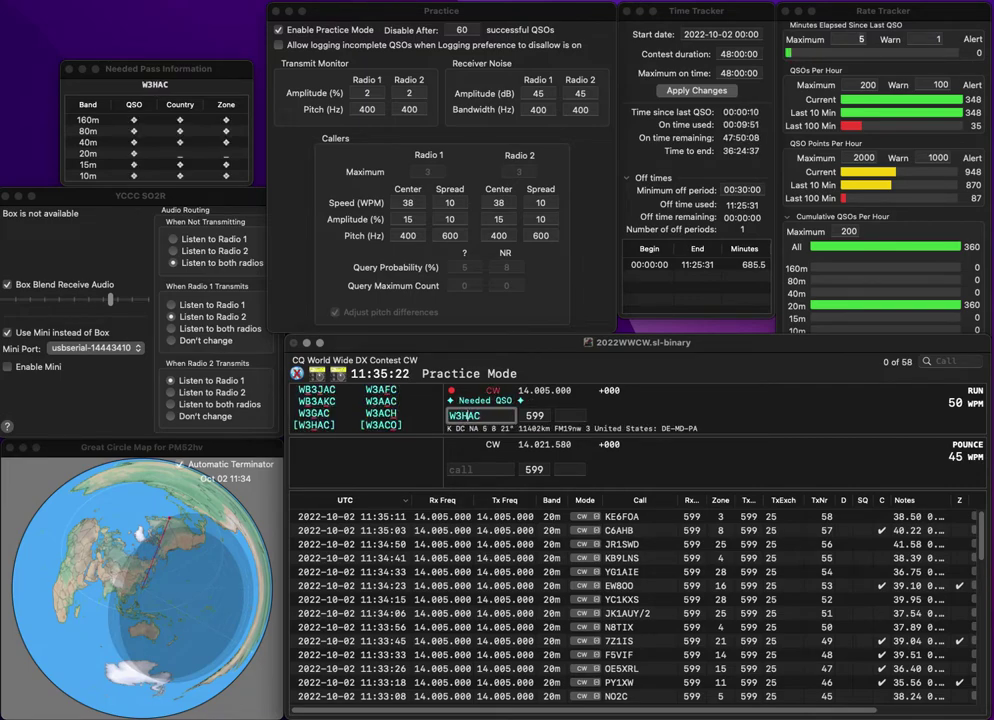
{"action": "key", "text": "space"}
{"action": "type", "text": "5"}
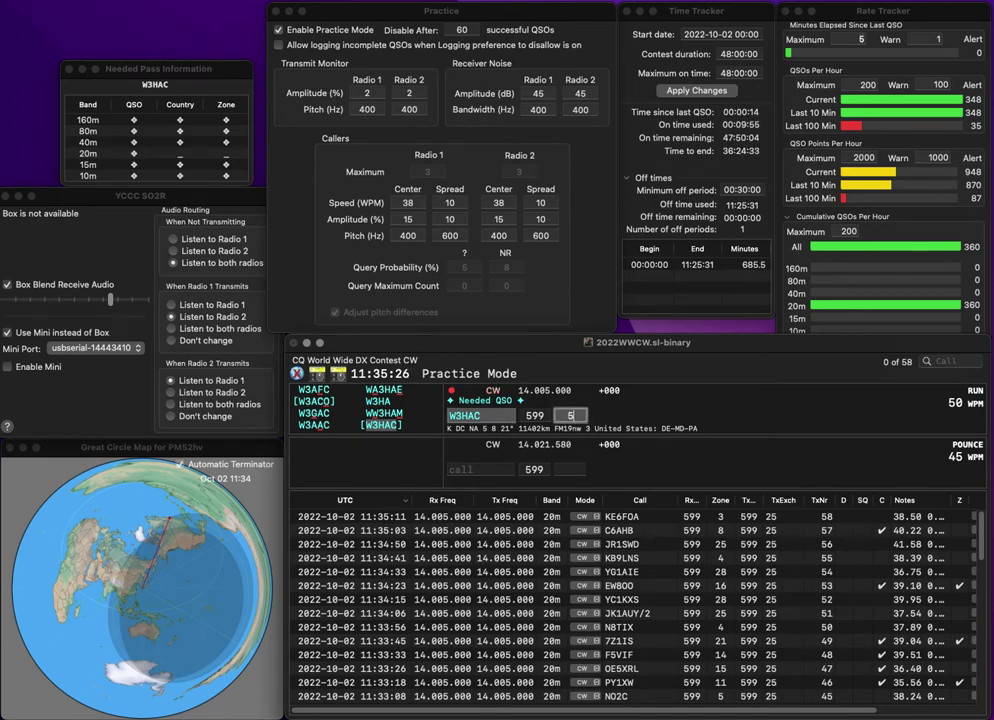
{"action": "key", "text": "Return"}
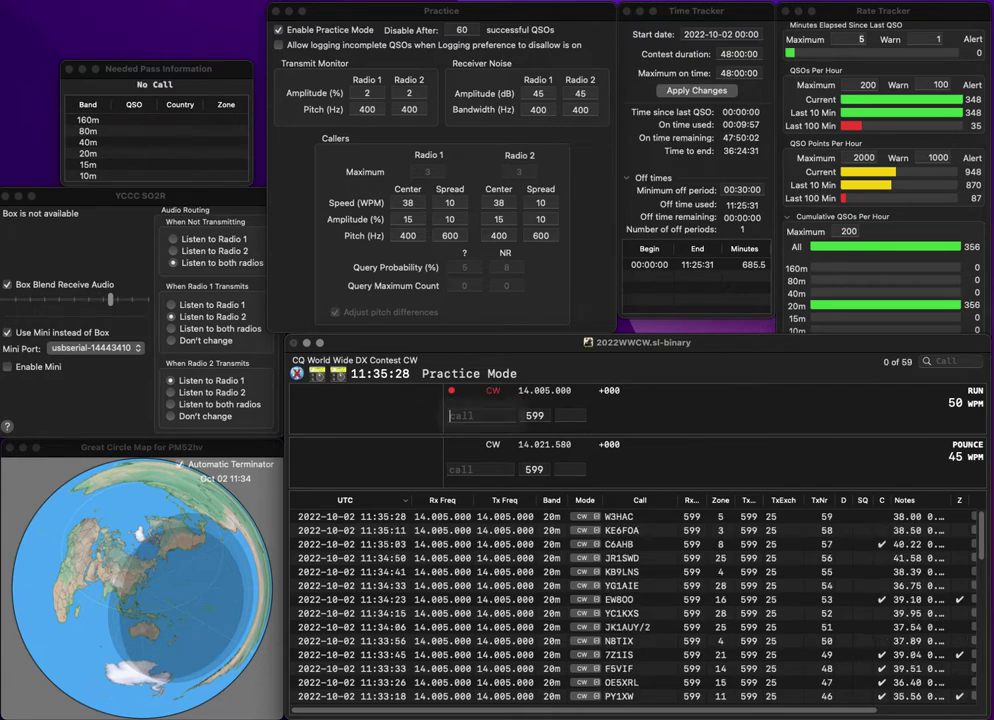
Log the contact with LU1VM on the run radio using zone 13
{"action": "type", "text": "U1VM"}
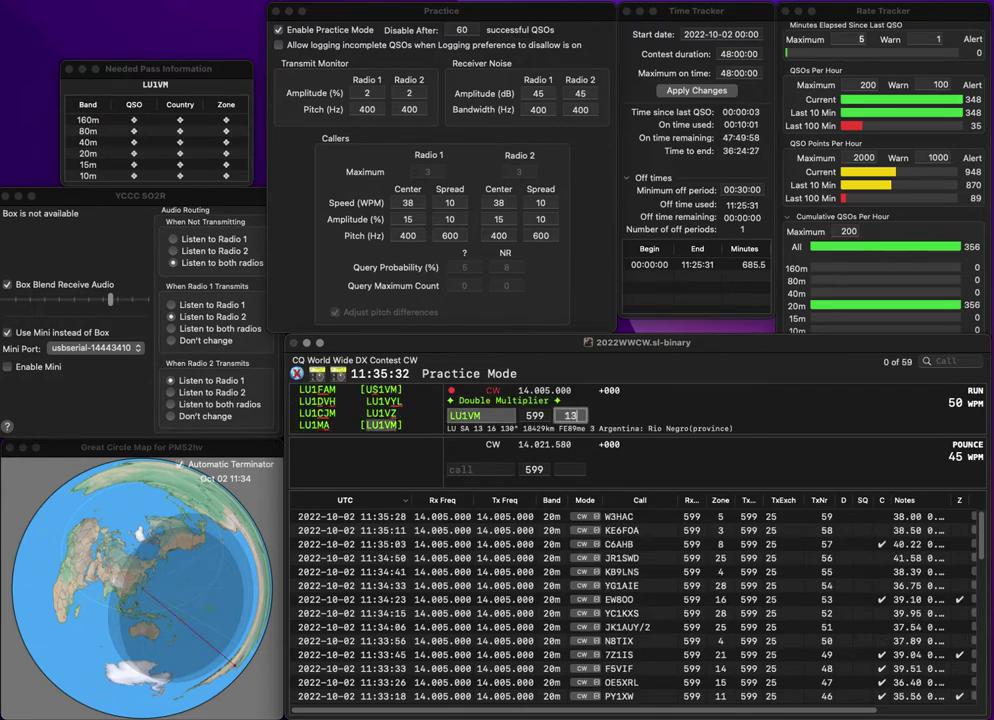
{"action": "key", "text": "Tab"}
{"action": "key", "text": "Return"}
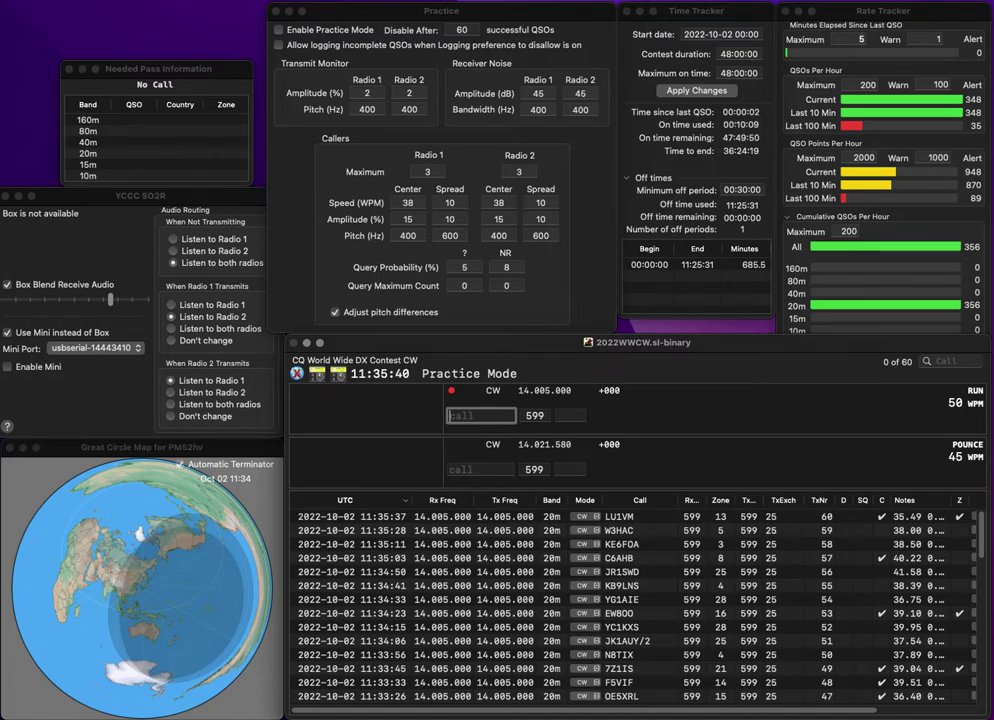
{"action": "left_click", "coordinate": [356, 24]}
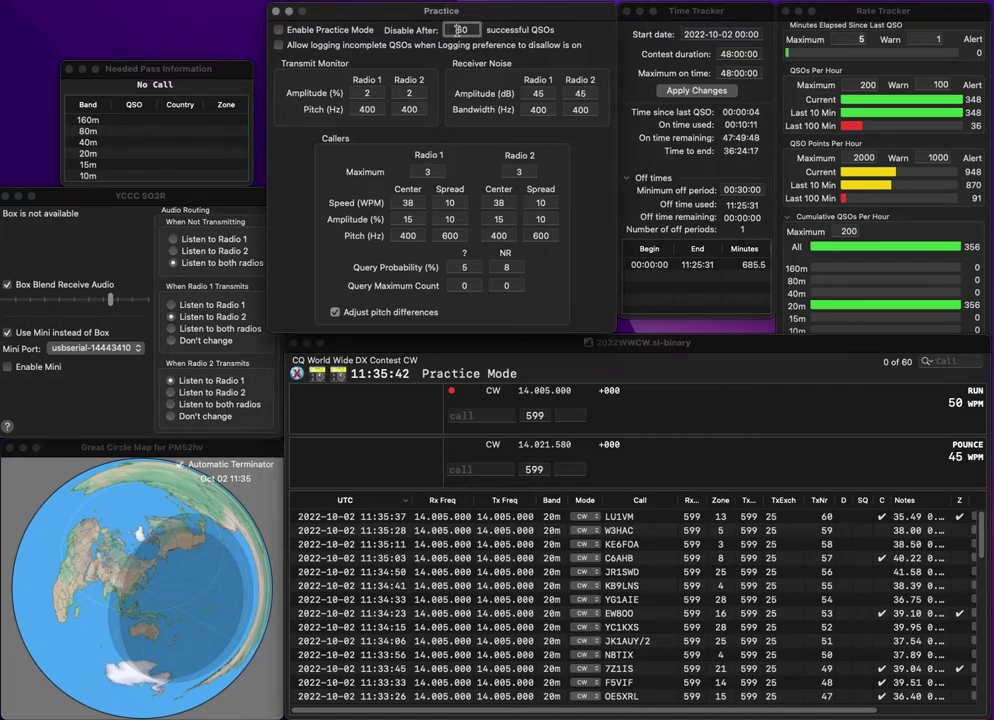
{"action": "left_click", "coordinate": [278, 31]}
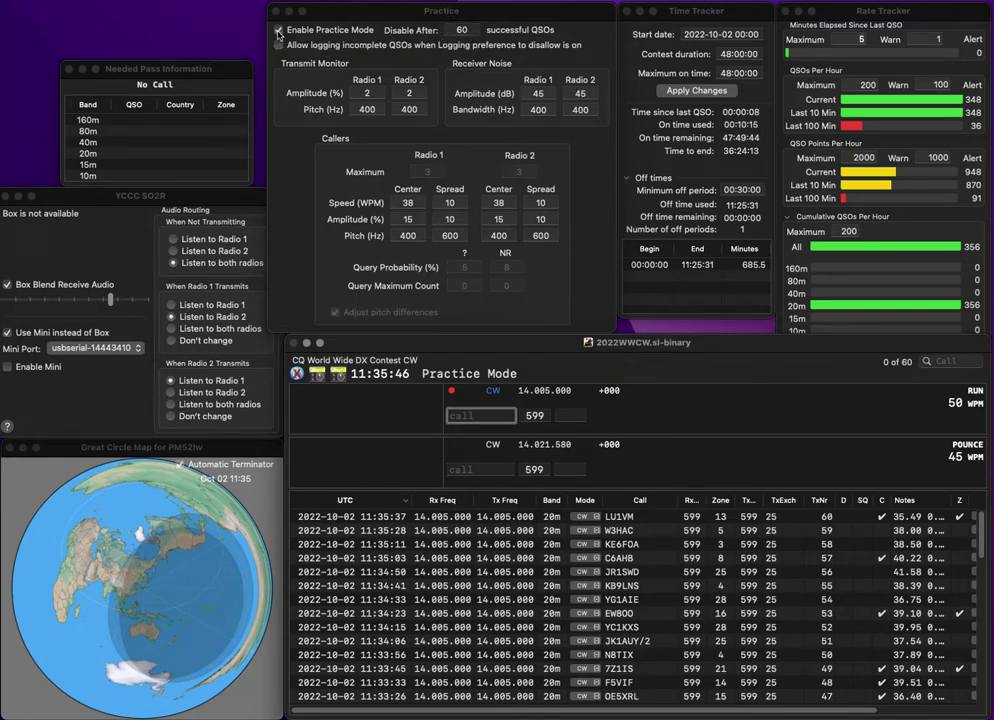
{"action": "type", "text": "AG5YZ"}
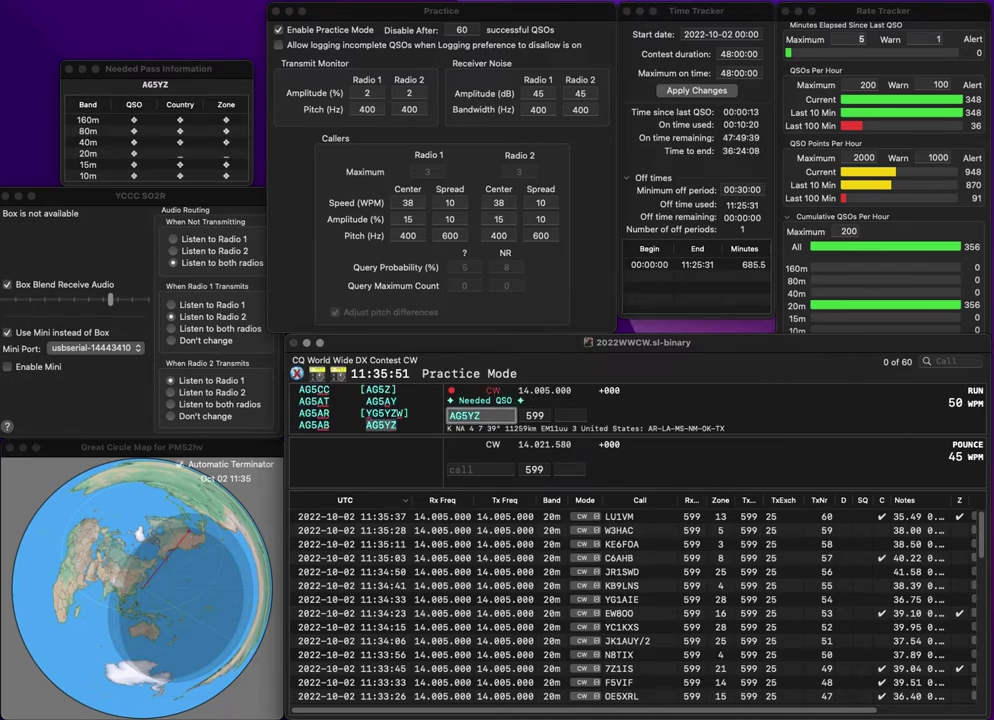
{"action": "key", "text": "Tab"}
{"action": "type", "text": "4"}
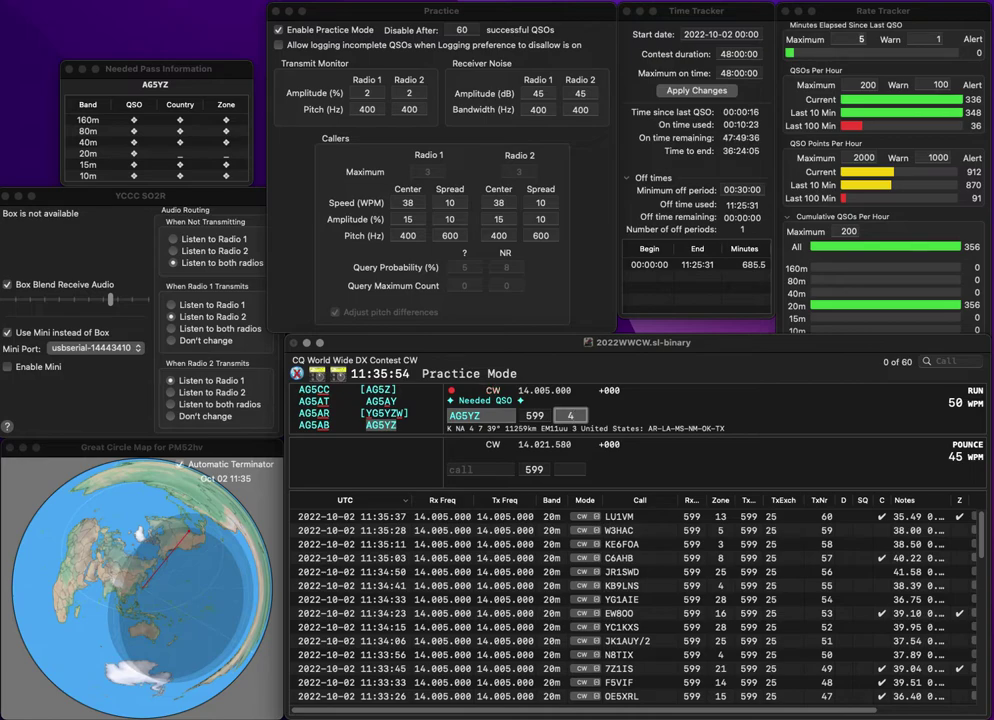
{"action": "key", "text": "Return"}
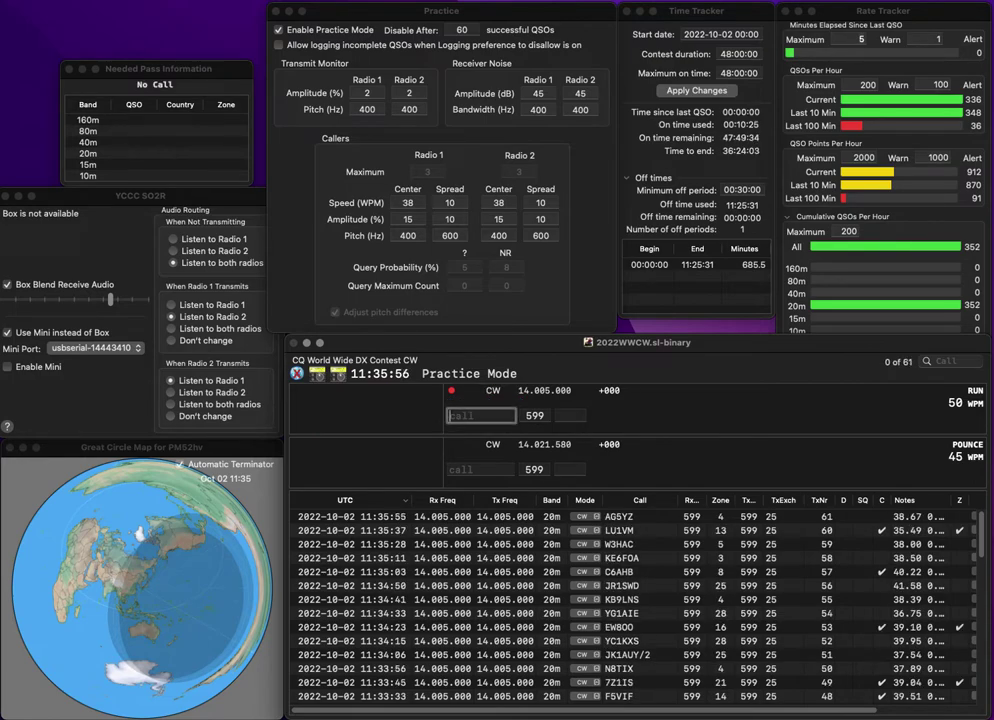
{"action": "type", "text": "OK1JFP"}
{"action": "key", "text": "Return"}
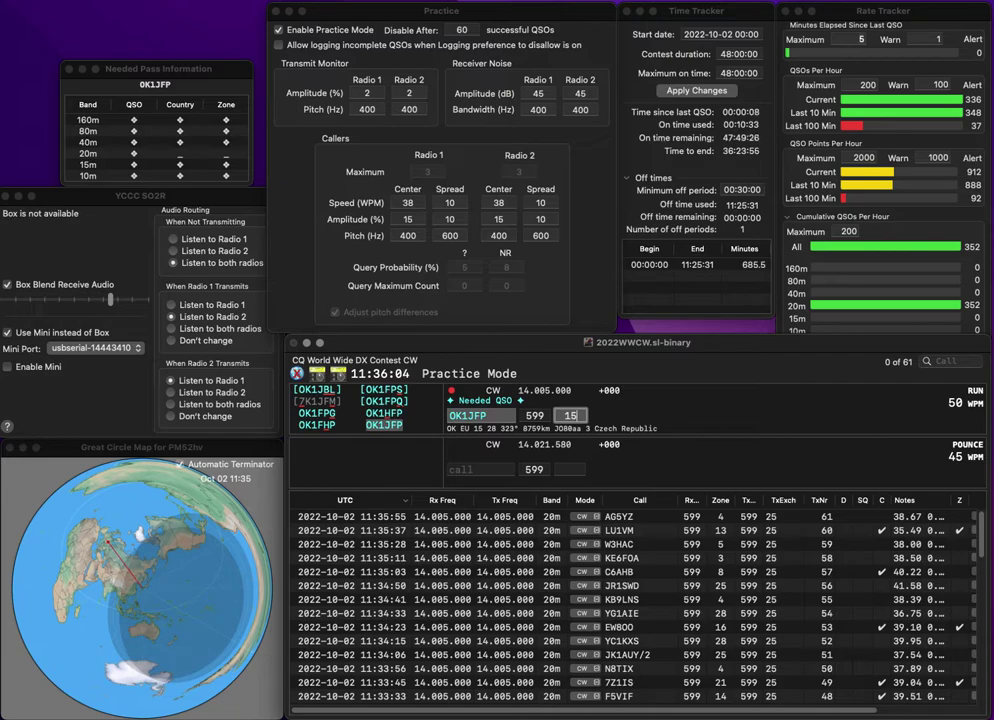
{"action": "key", "text": "Return"}
{"action": "type", "text": "S56"}
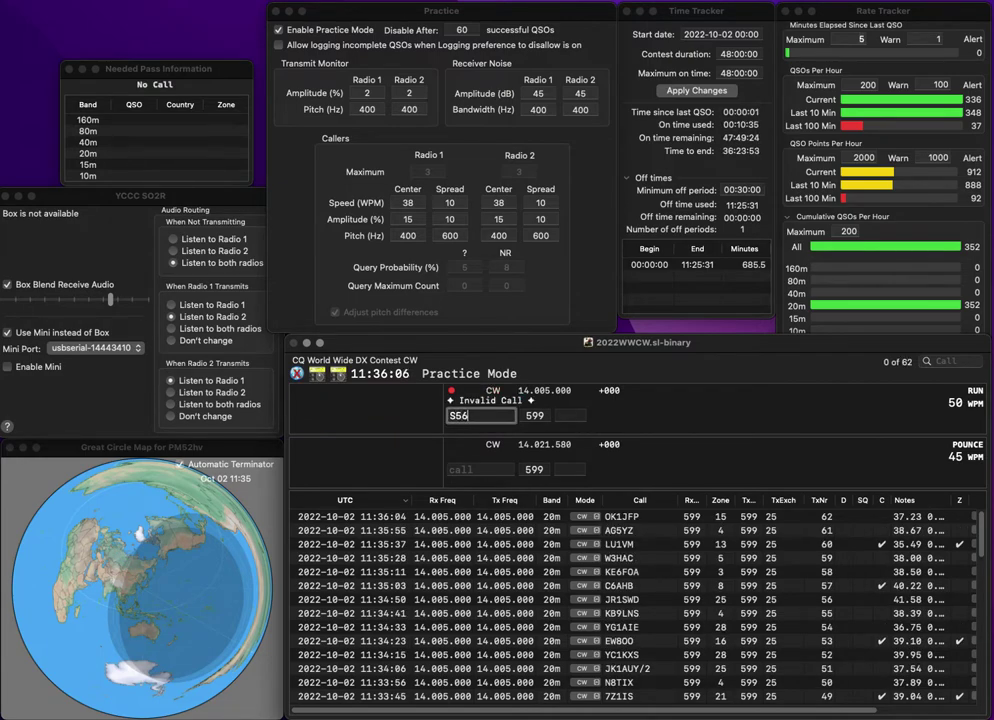
{"action": "type", "text": "ECR"}
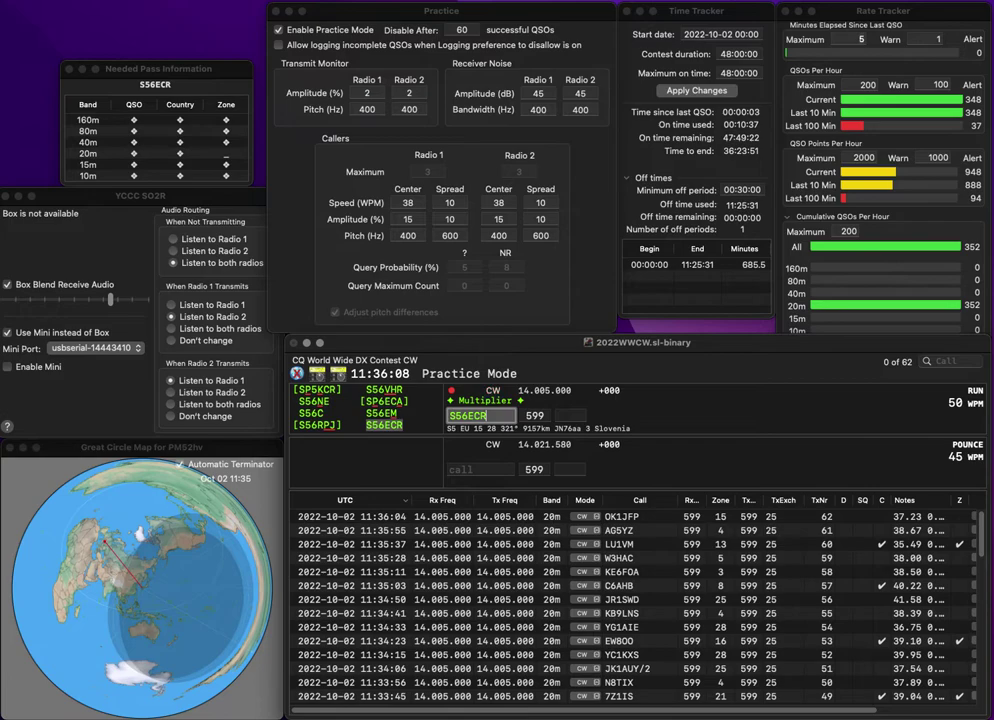
{"action": "key", "text": "Return"}
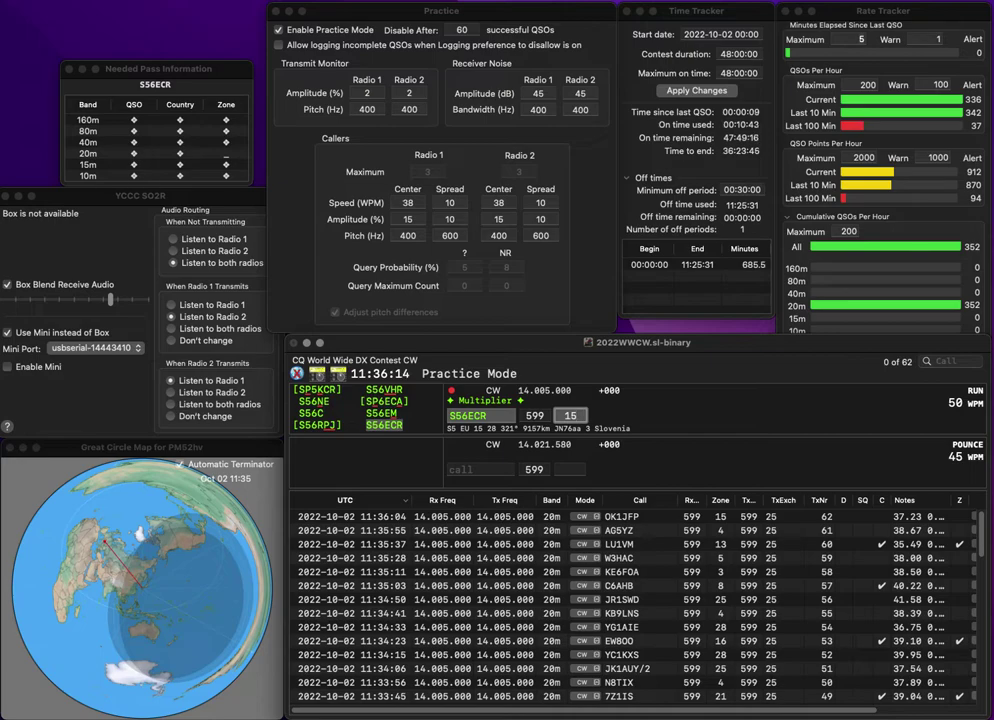
{"action": "key", "text": "Return"}
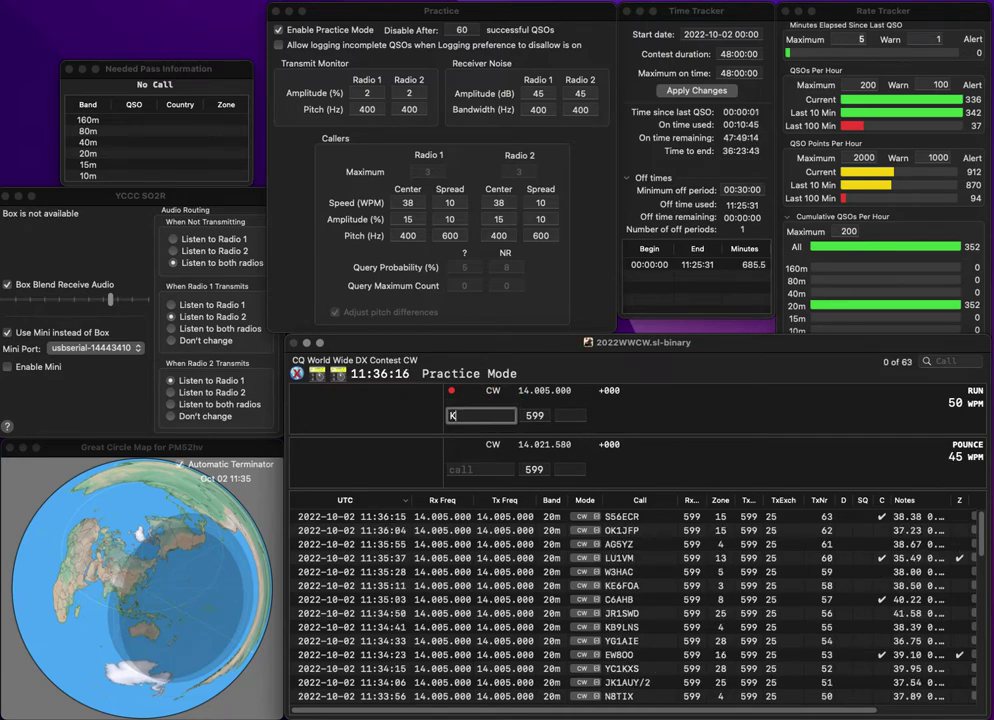
{"action": "type", "text": "KB6ZJZ"}
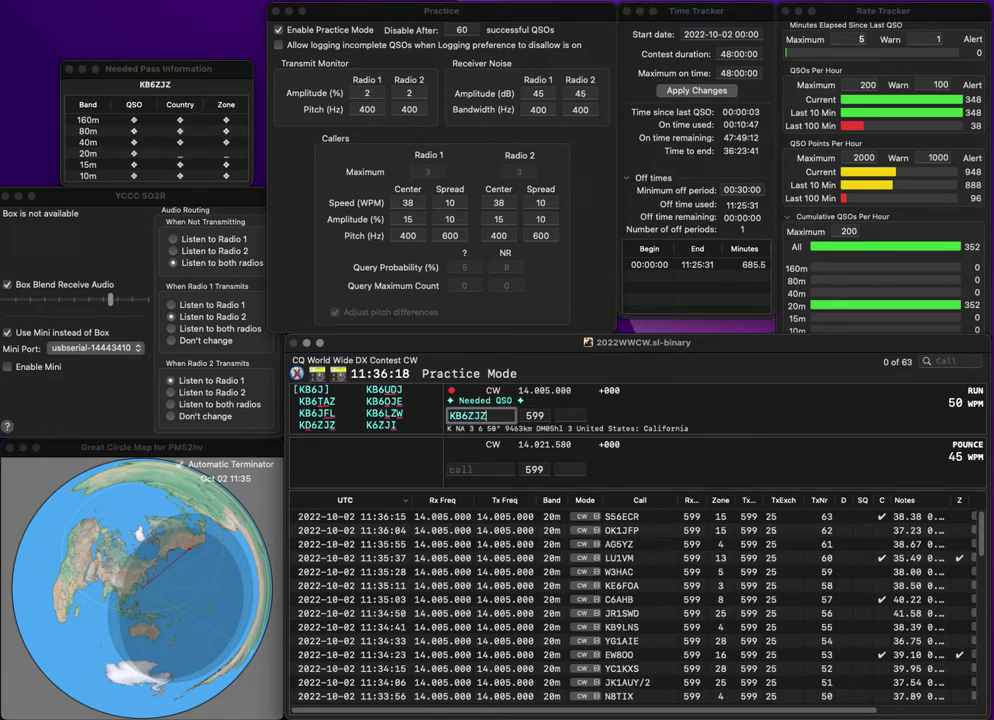
{"action": "key", "text": "Down"}
{"action": "key", "text": "space"}
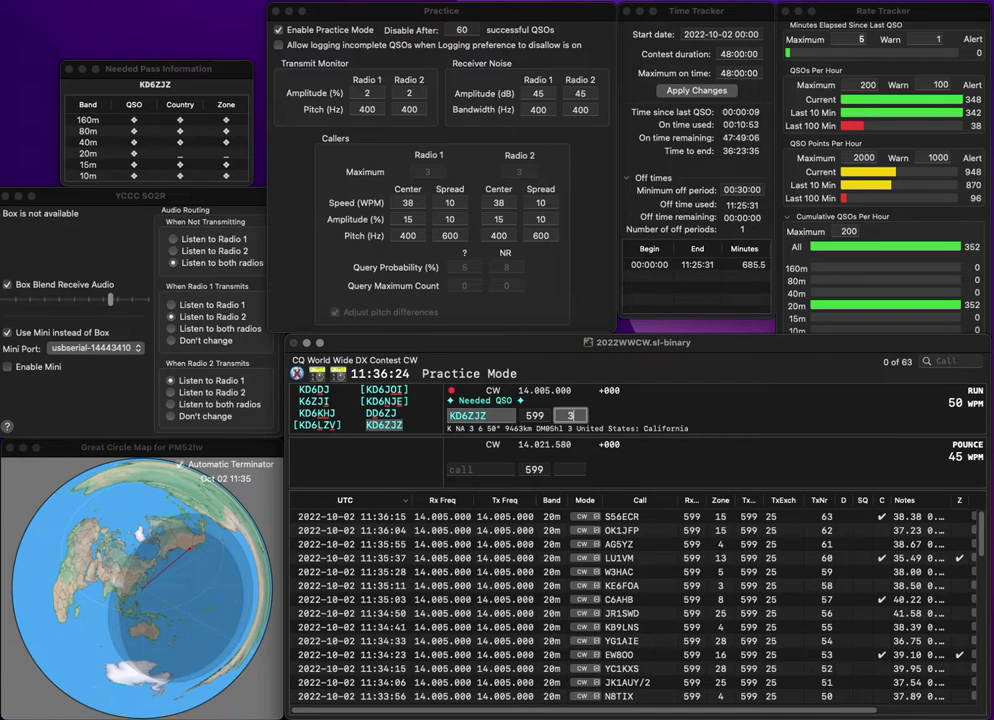
{"action": "key", "text": "Return"}
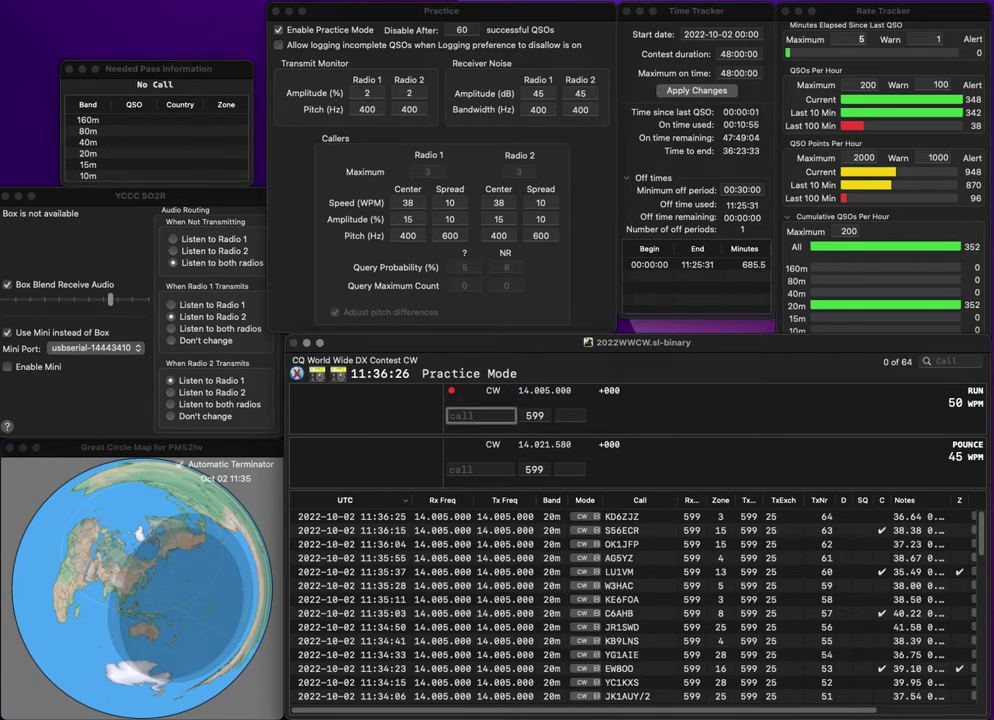
{"action": "type", "text": "3BW"}
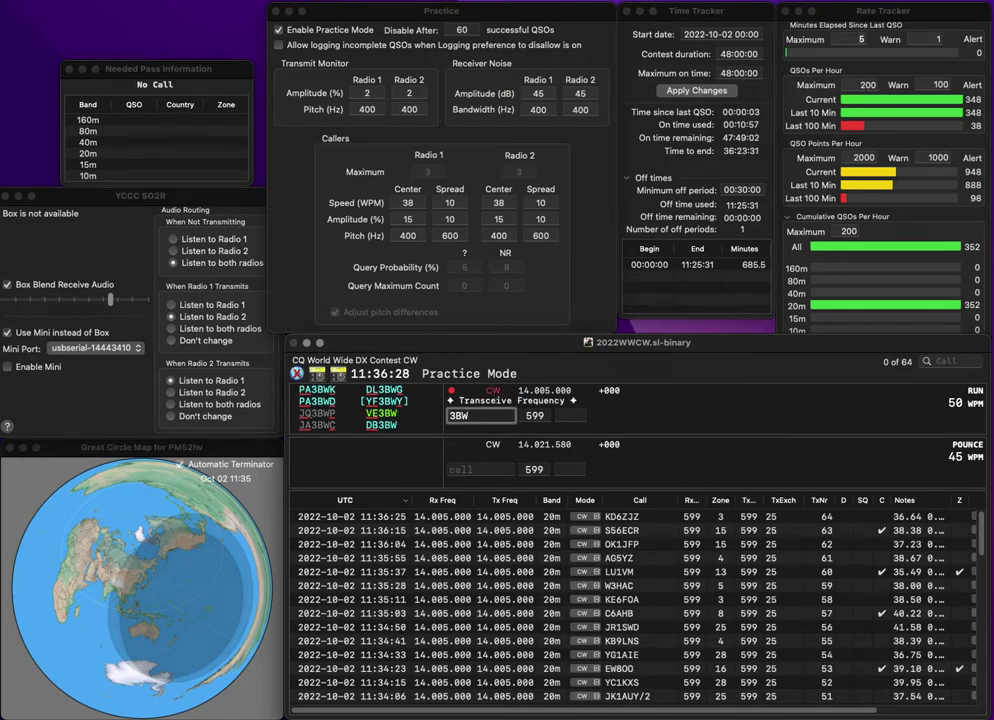
{"action": "type", "text": "Z"}
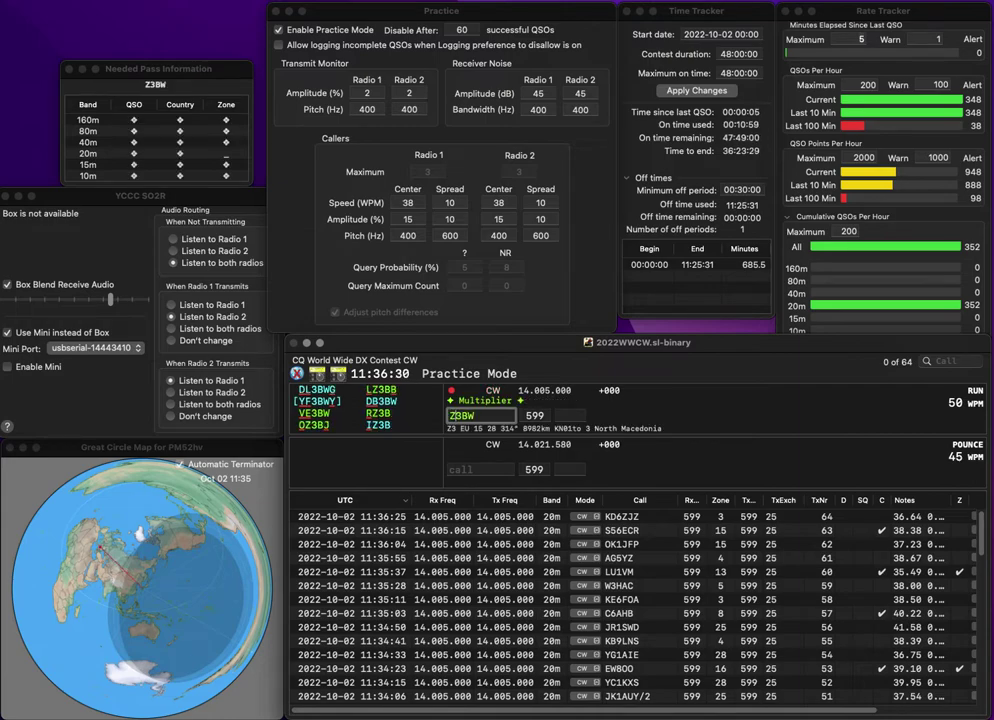
{"action": "key", "text": "Delete"}
{"action": "type", "text": "6"}
{"action": "key", "text": "Return"}
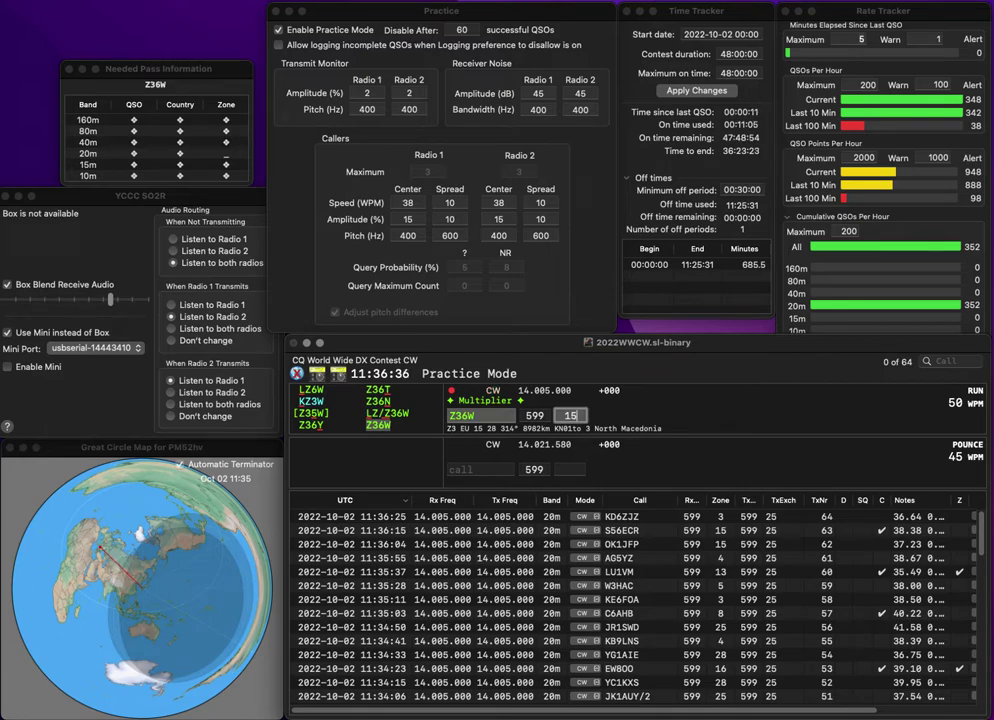
{"action": "key", "text": "Return"}
{"action": "type", "text": "VE3AT"}
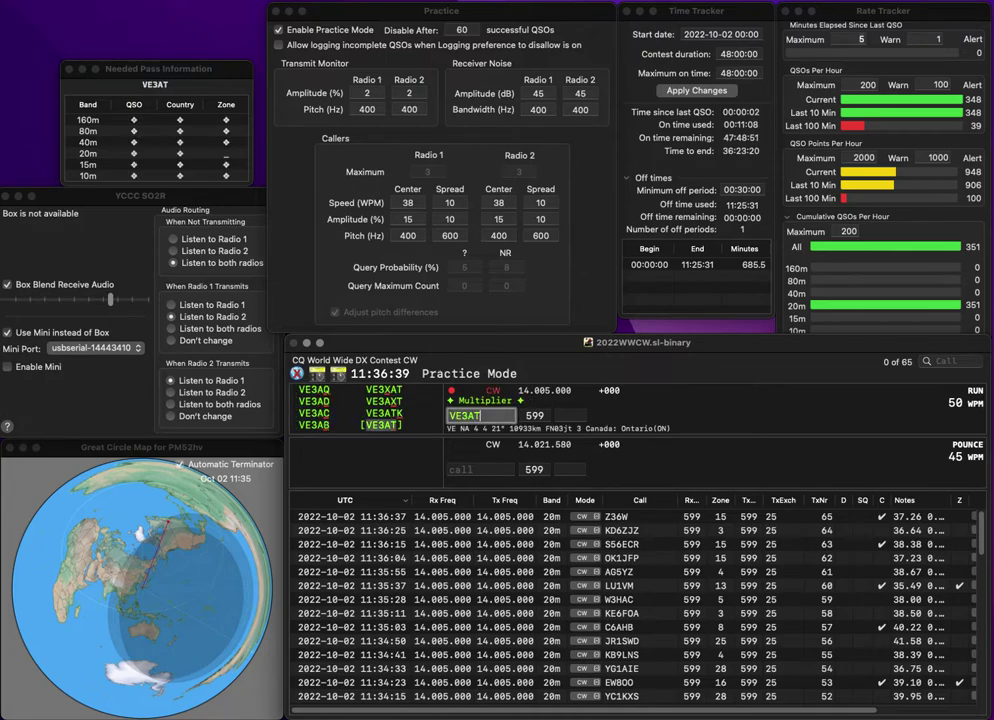
{"action": "key", "text": "space"}
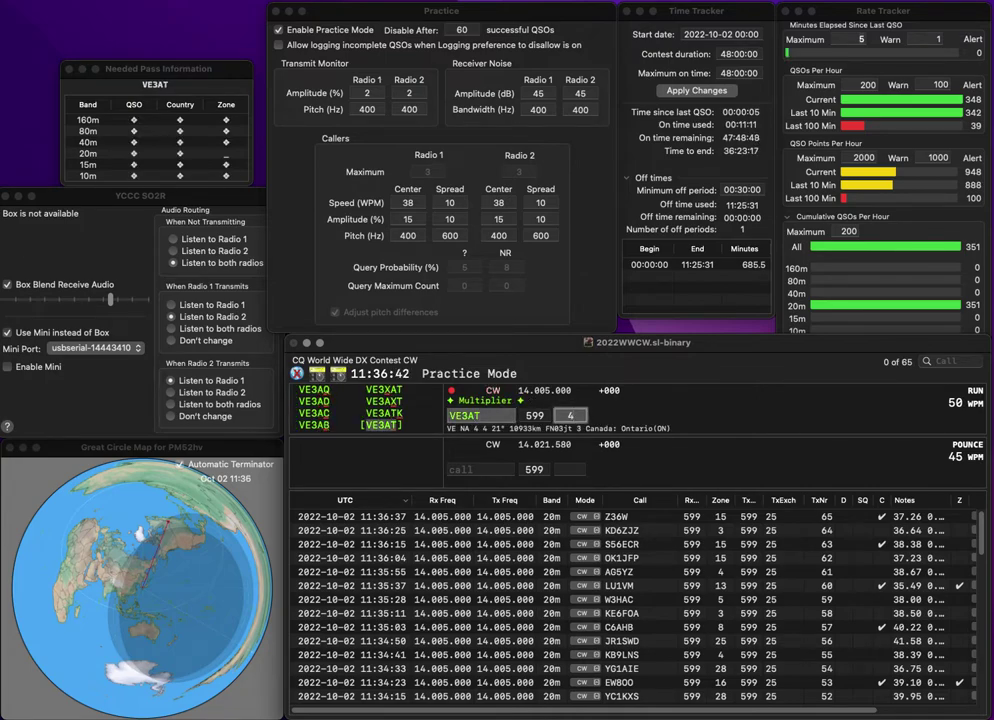
{"action": "key", "text": "Return"}
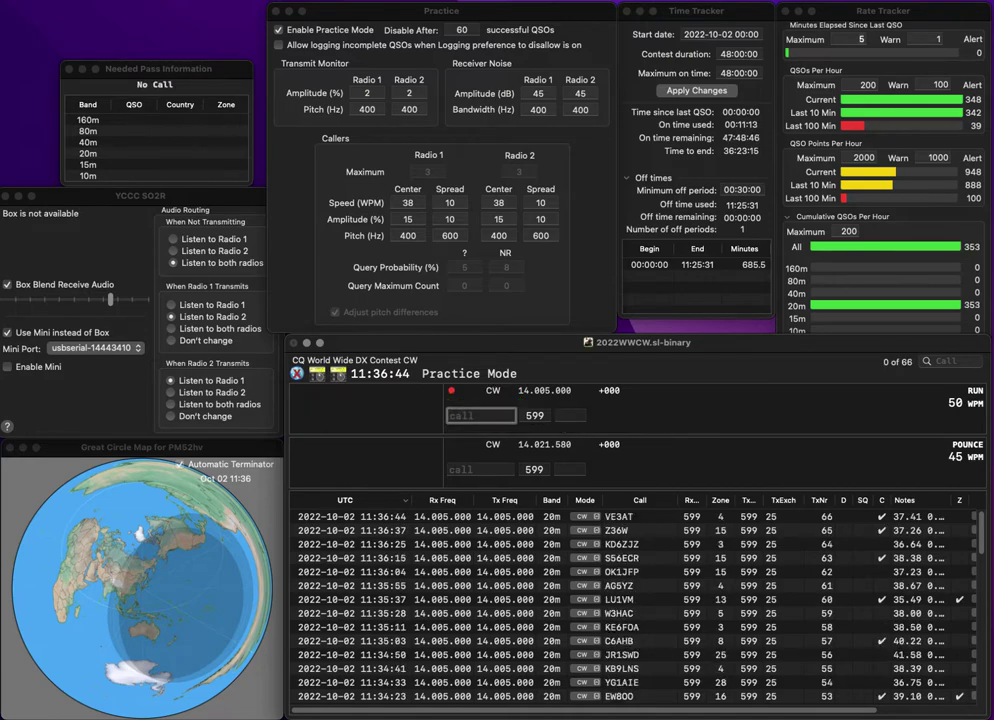
{"action": "type", "text": "W2D"}
{"action": "type", "text": "GU"}
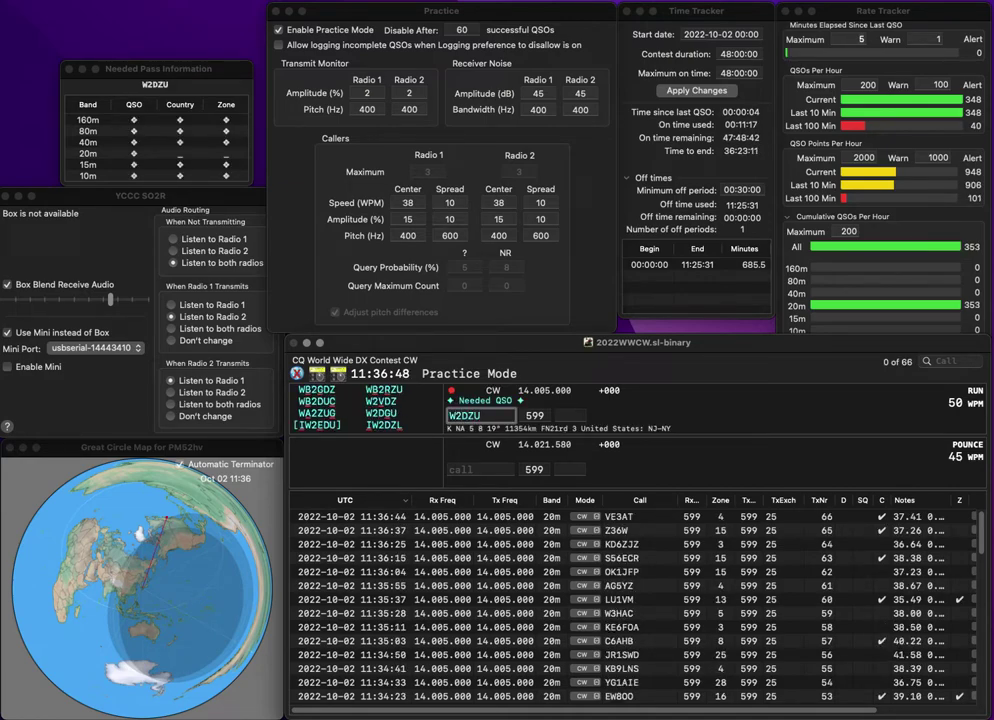
{"action": "key", "text": "space"}
{"action": "type", "text": "5"}
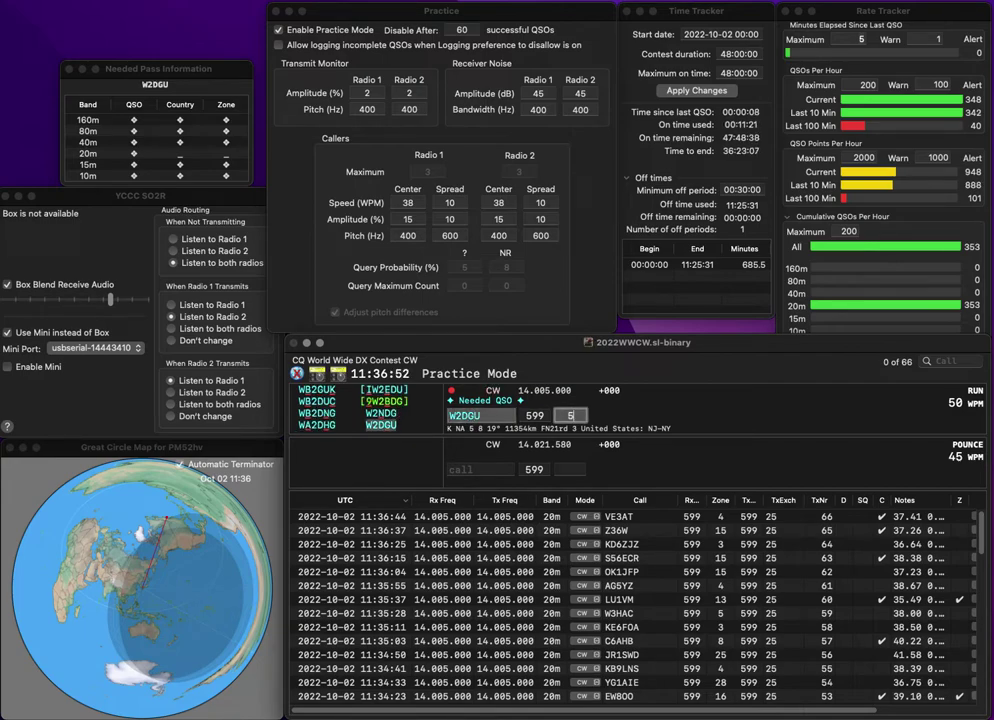
{"action": "key", "text": "Return"}
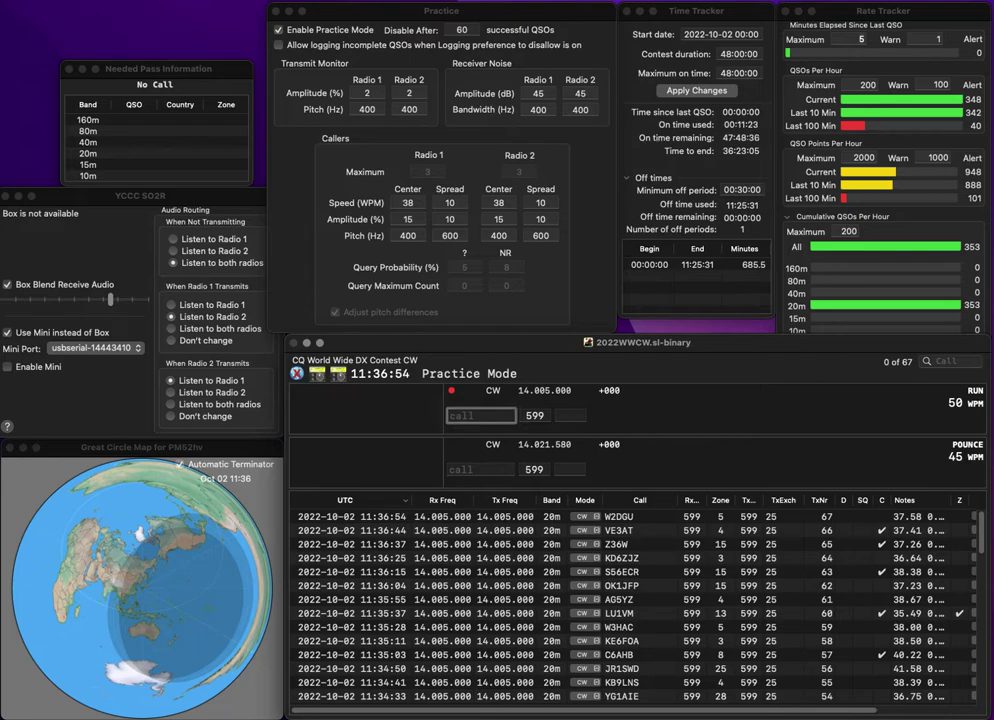
{"action": "type", "text": "BHZ"}
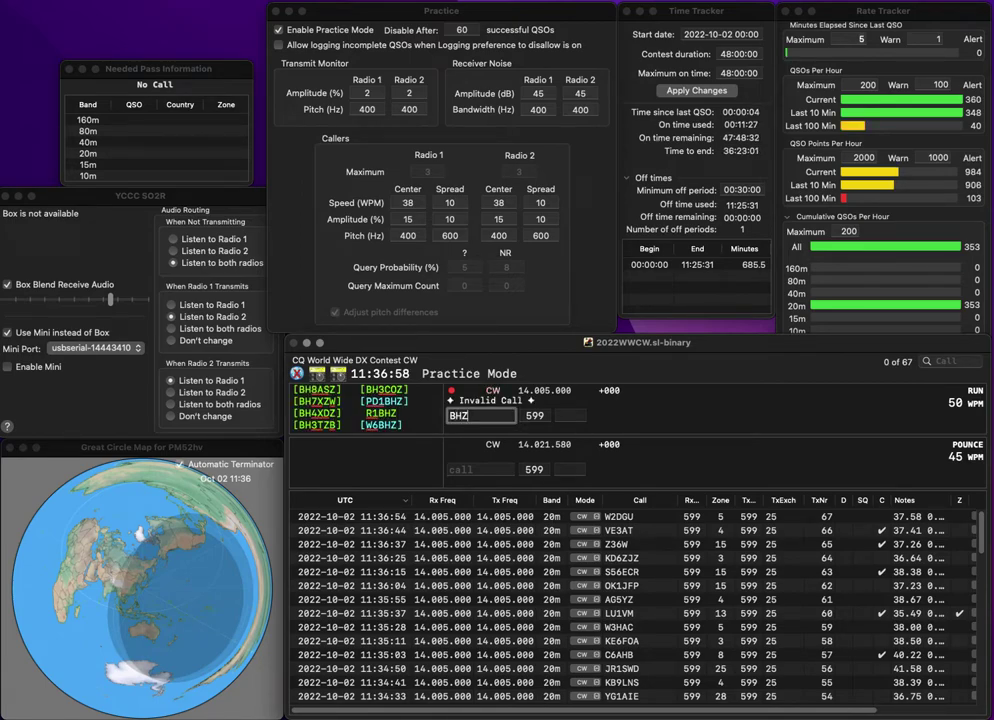
{"action": "key", "text": "Escape"}
{"action": "type", "text": "VK6"}
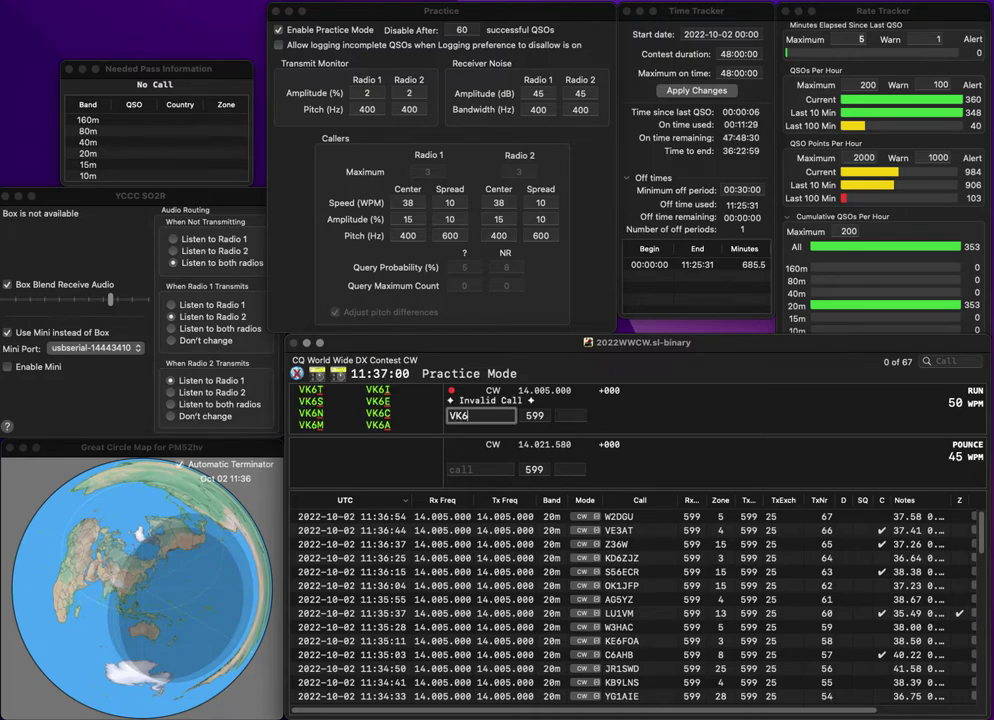
{"action": "type", "text": "HG"}
{"action": "key", "text": "Return"}
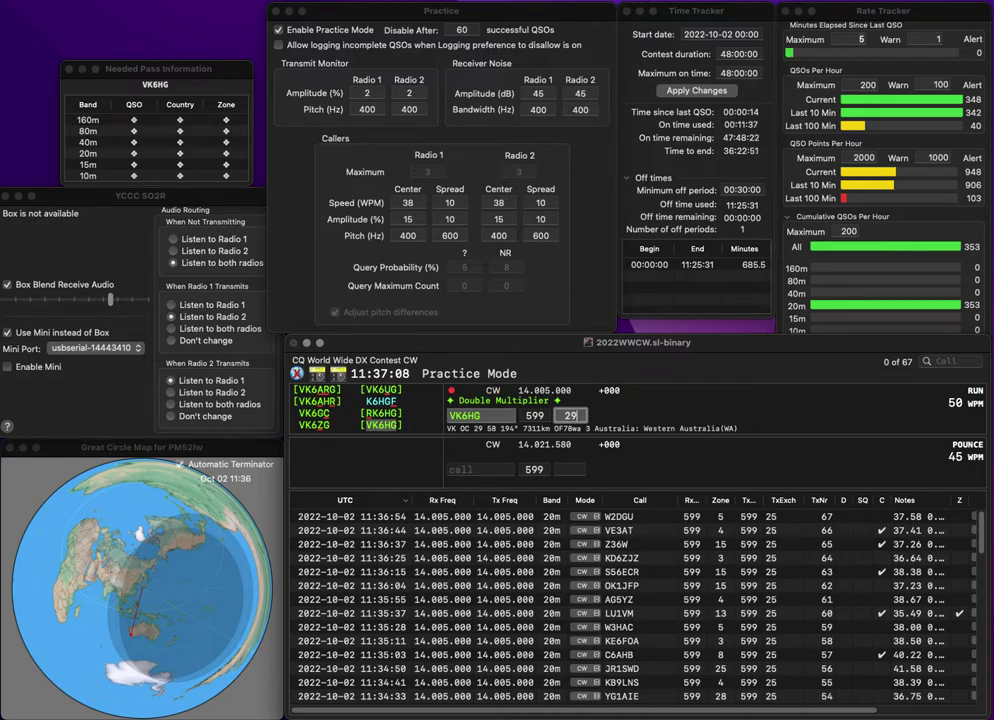
{"action": "key", "text": "Return"}
{"action": "type", "text": "N5BCA"}
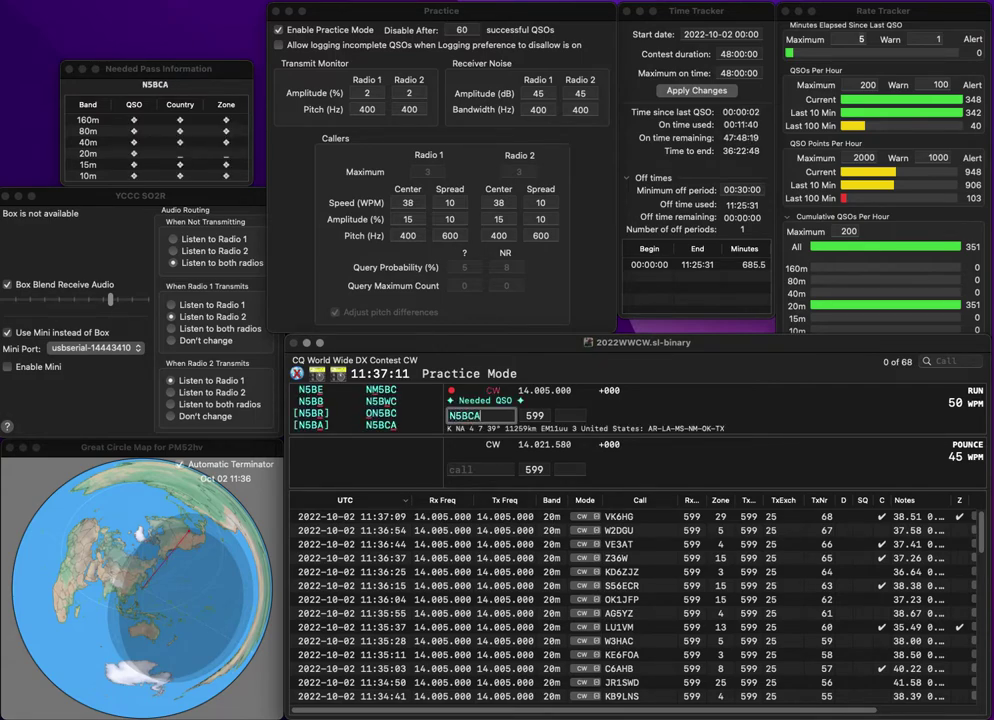
{"action": "key", "text": "Tab"}
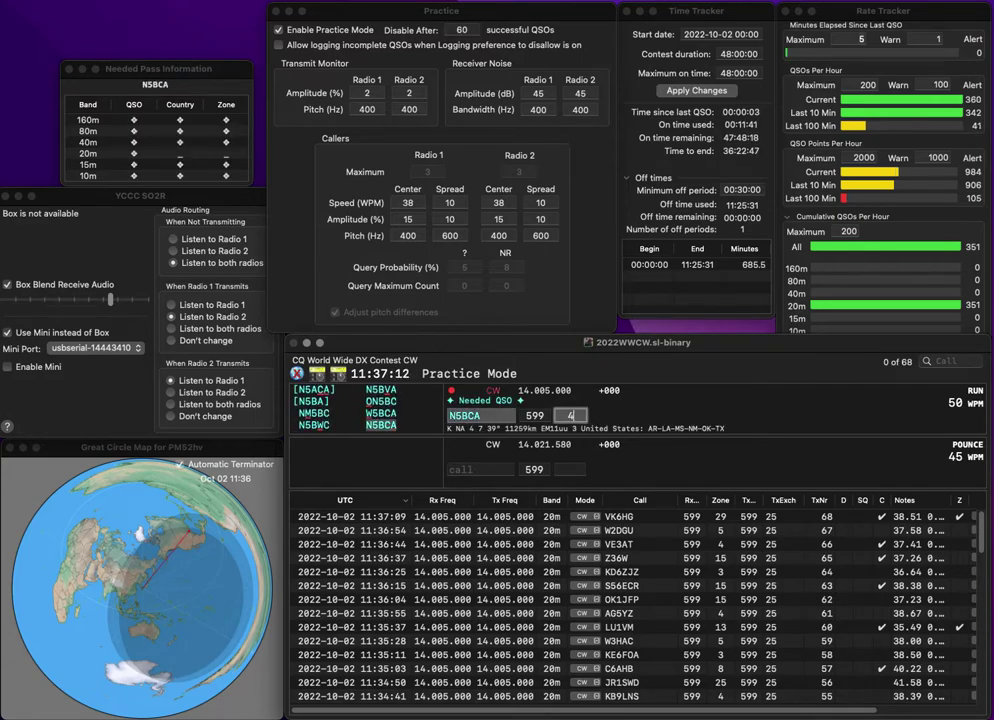
{"action": "type", "text": "4"}
{"action": "key", "text": "Return"}
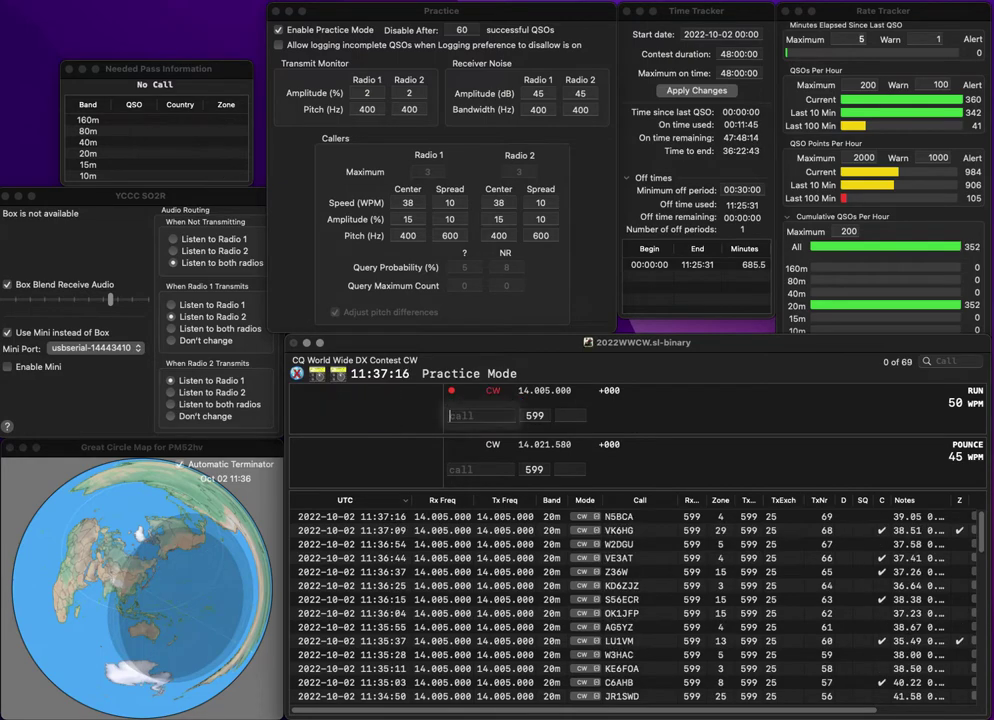
{"action": "type", "text": "N6CW"}
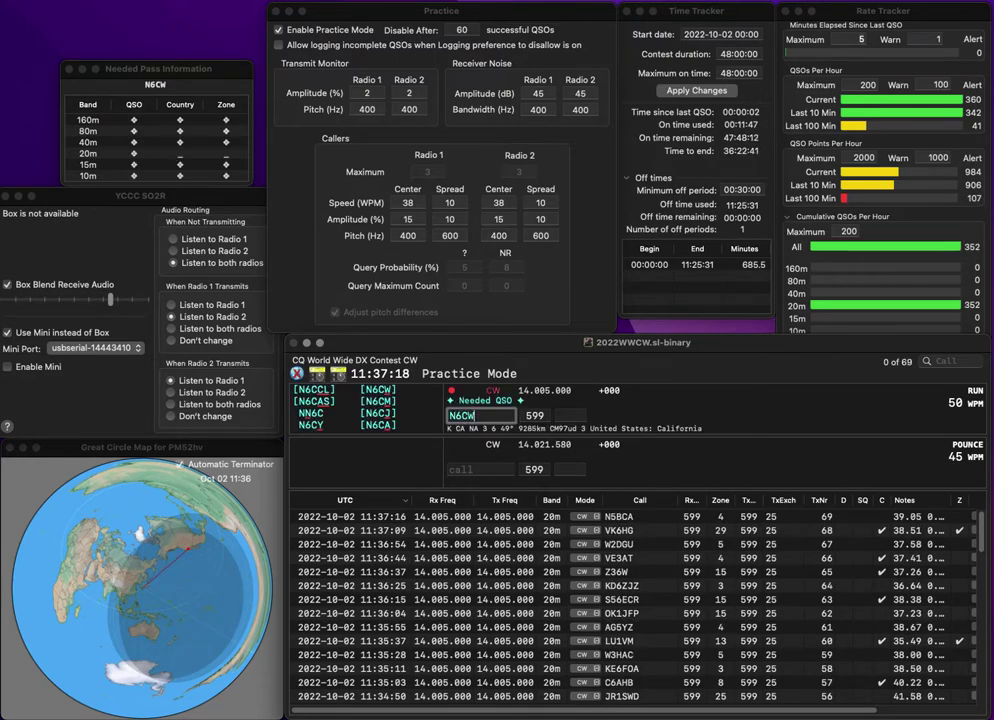
{"action": "key", "text": "space"}
{"action": "type", "text": "3"}
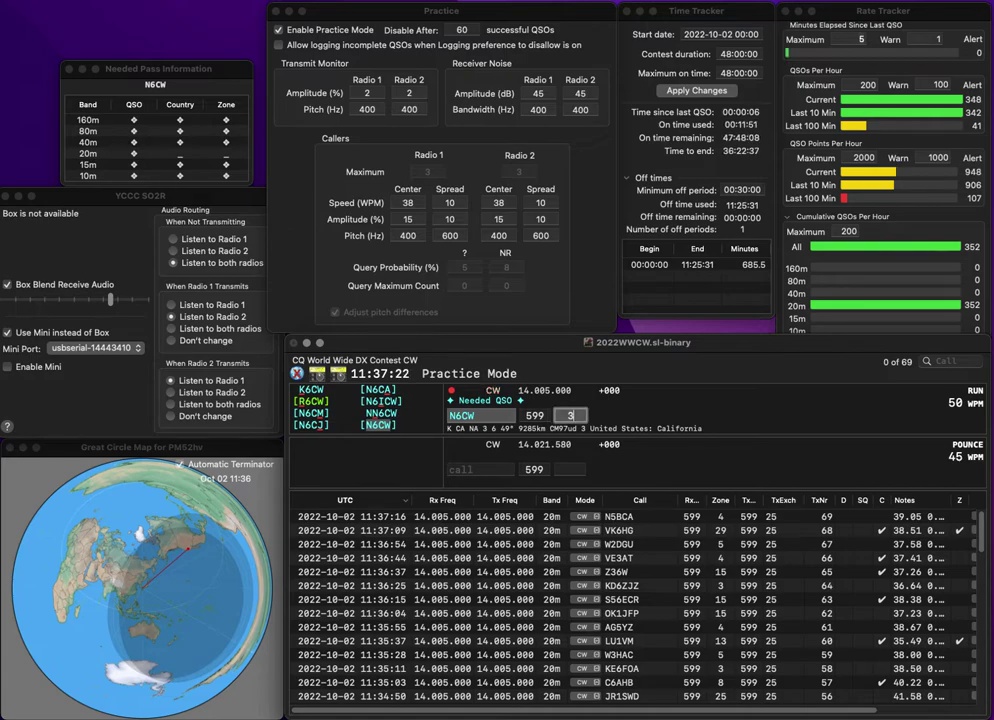
{"action": "key", "text": "Return"}
{"action": "type", "text": "0H8X"}
{"action": "key", "text": "space"}
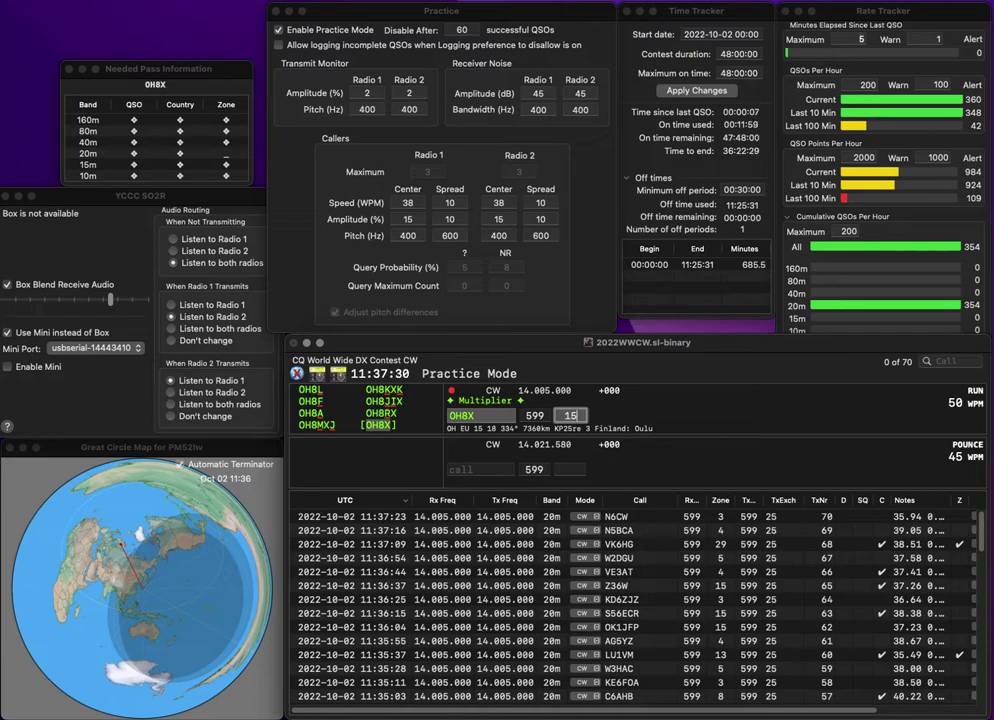
{"action": "key", "text": "Return"}
Log the contact with NV8E on the run radio using zone 4
{"action": "type", "text": "N"}
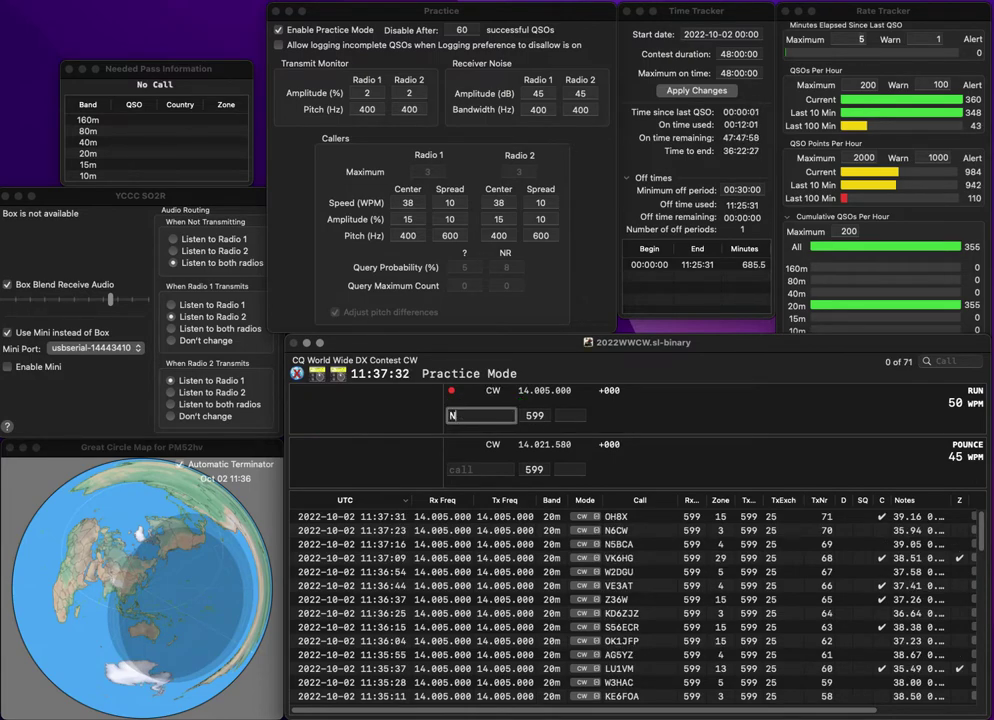
{"action": "type", "text": "V8E"}
{"action": "key", "text": "space"}
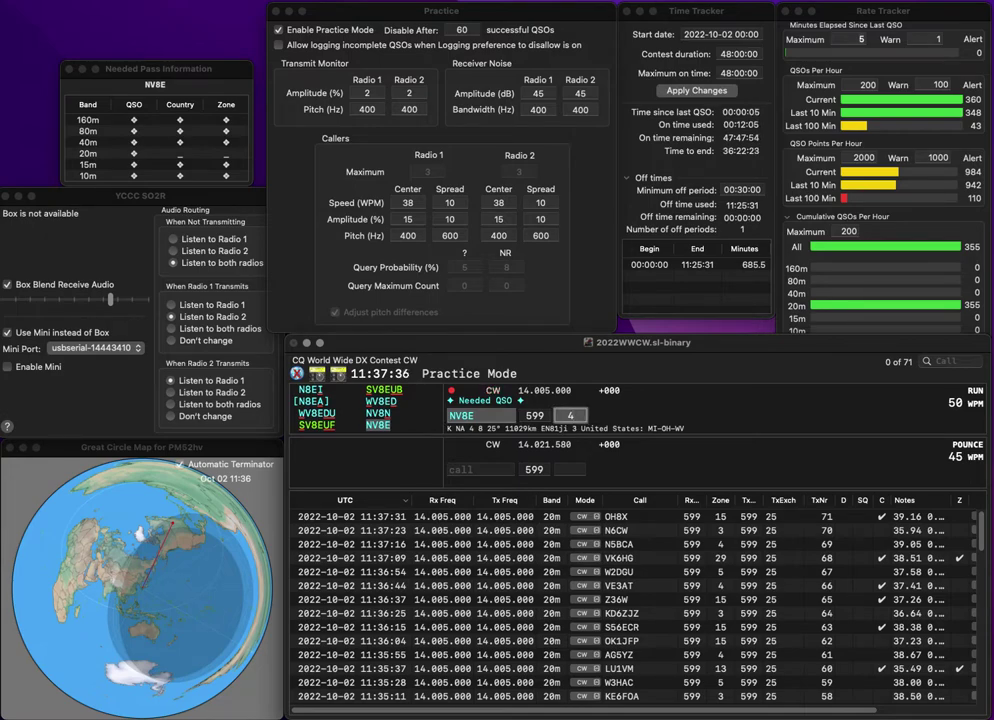
{"action": "key", "text": "Return"}
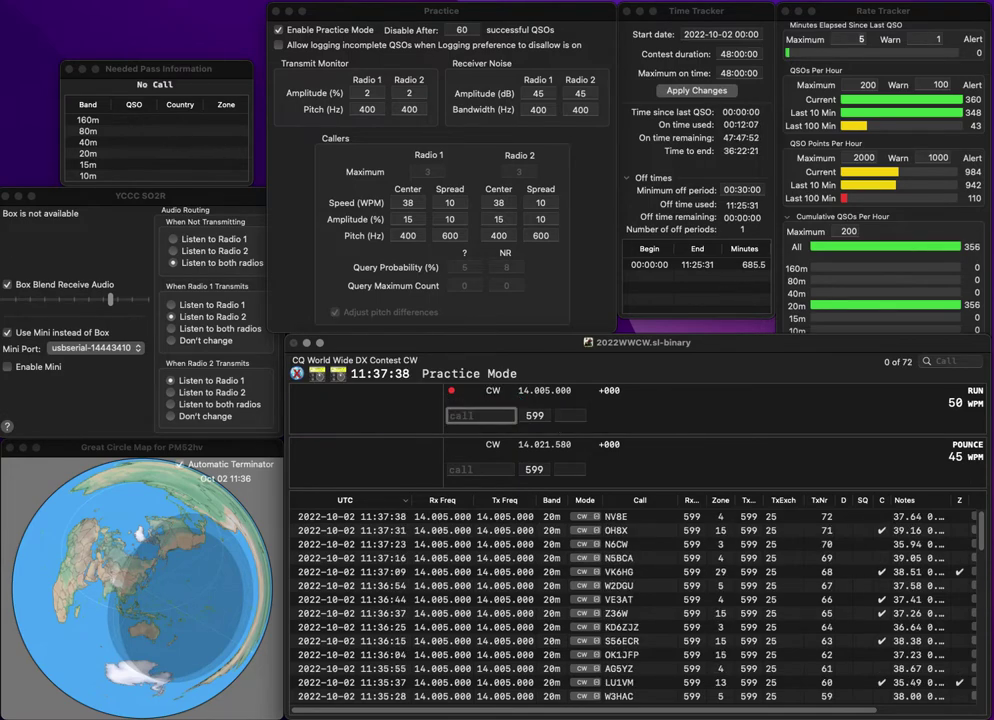
{"action": "type", "text": "W0ZF"}
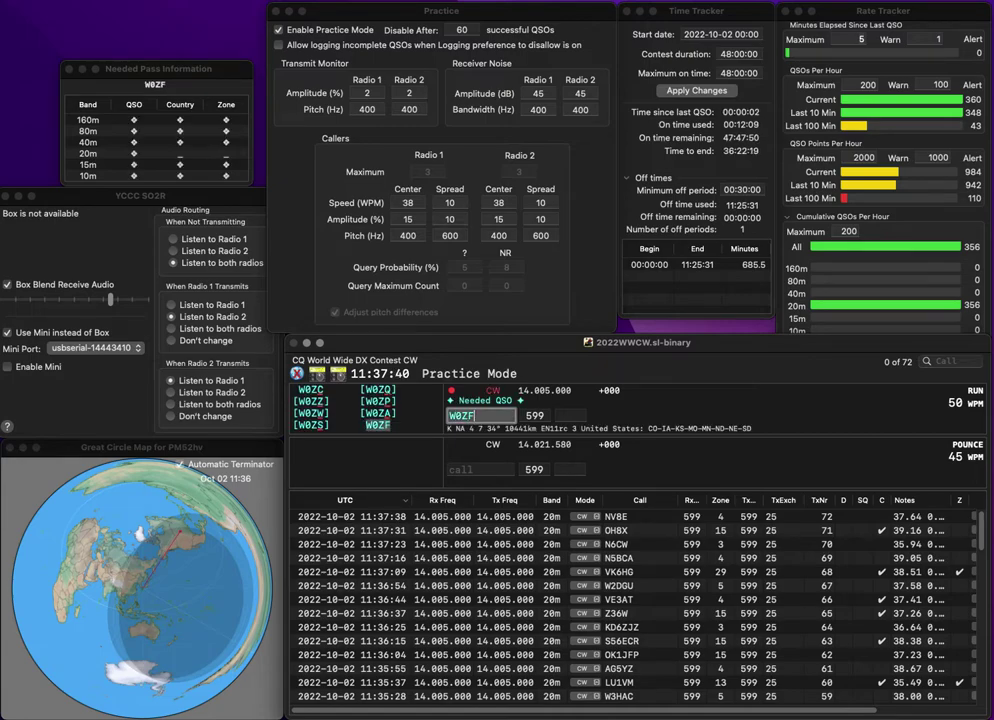
{"action": "key", "text": "space"}
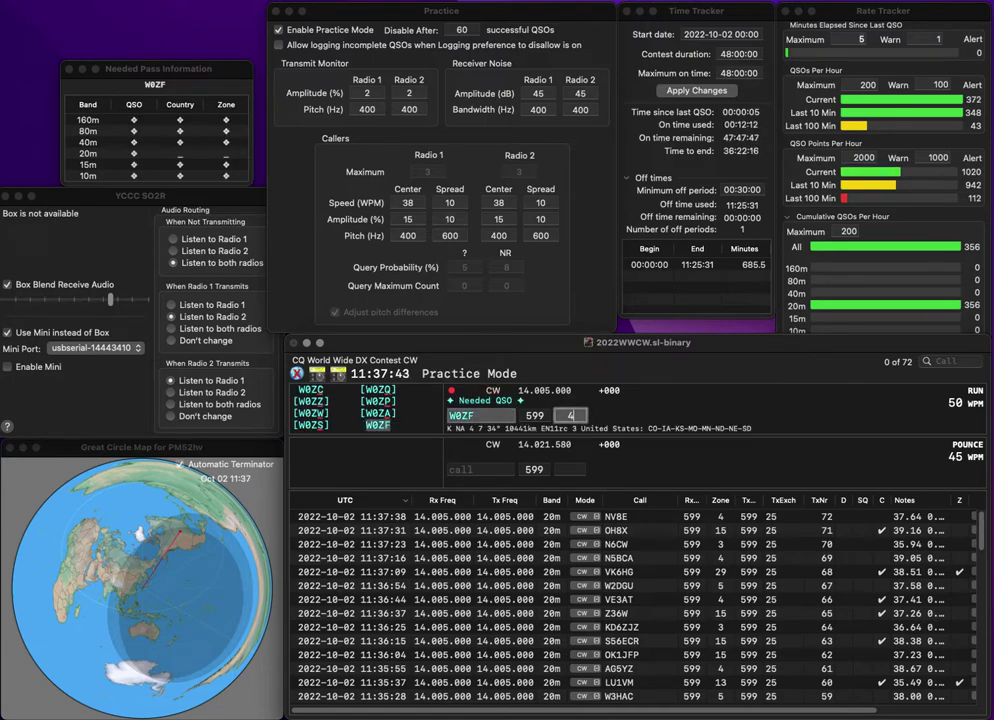
{"action": "key", "text": "Return"}
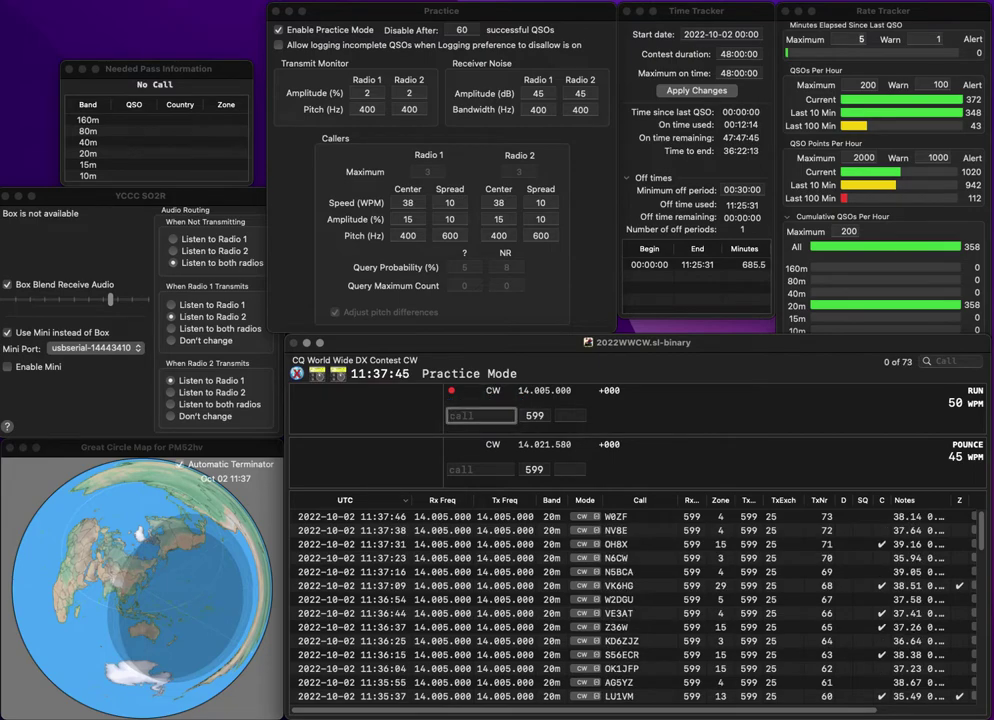
{"action": "type", "text": "SX4"}
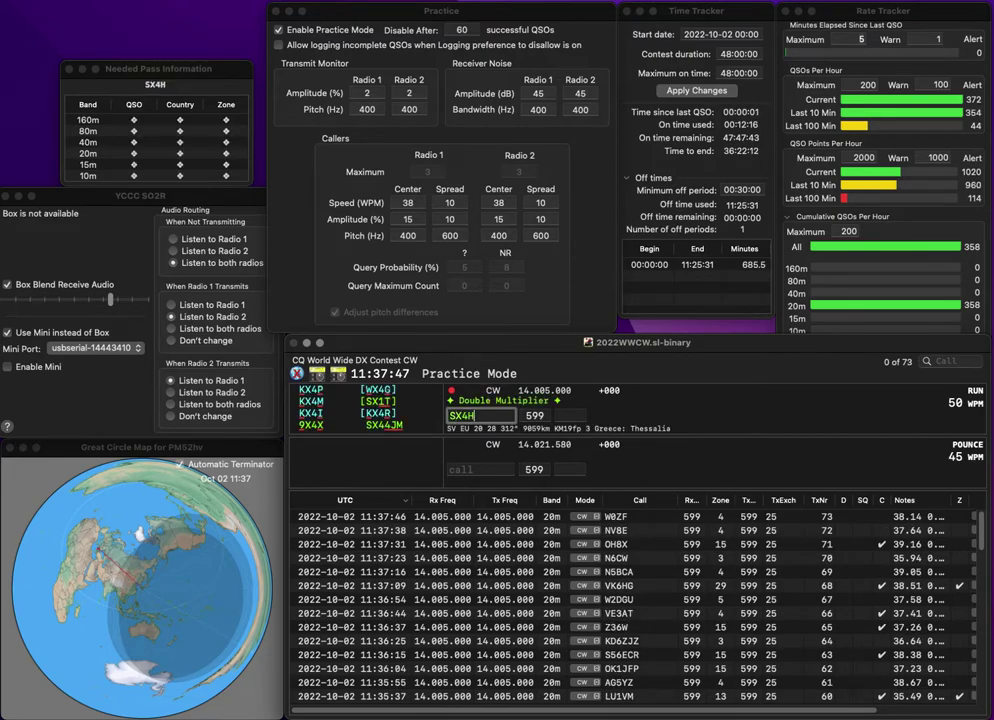
{"action": "type", "text": "4"}
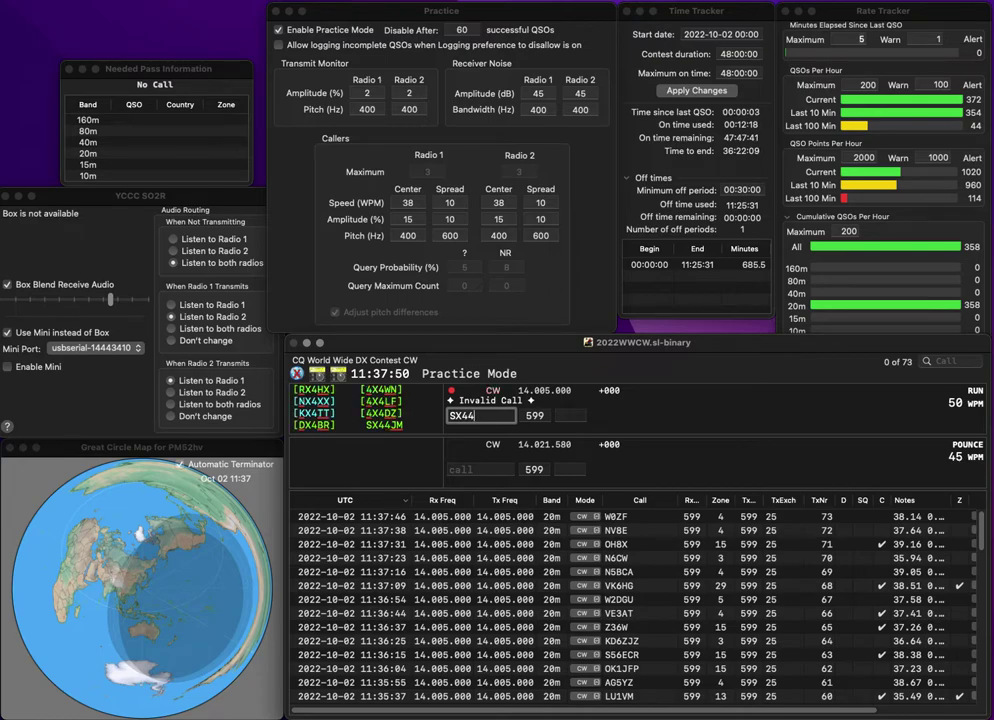
{"action": "type", "text": "JM"}
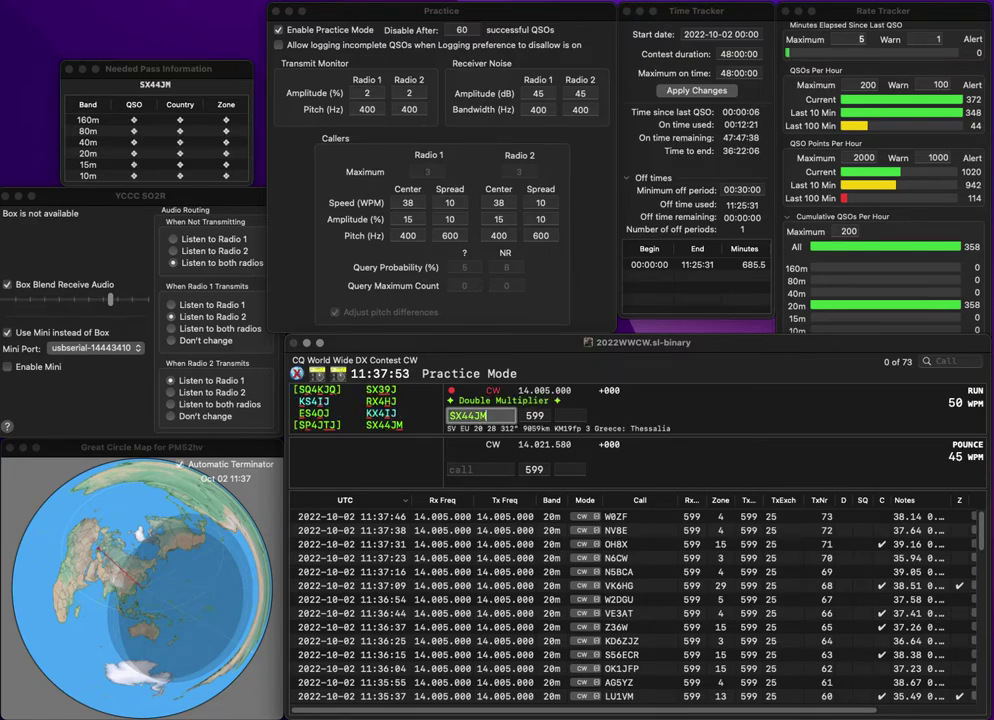
{"action": "key", "text": "Return"}
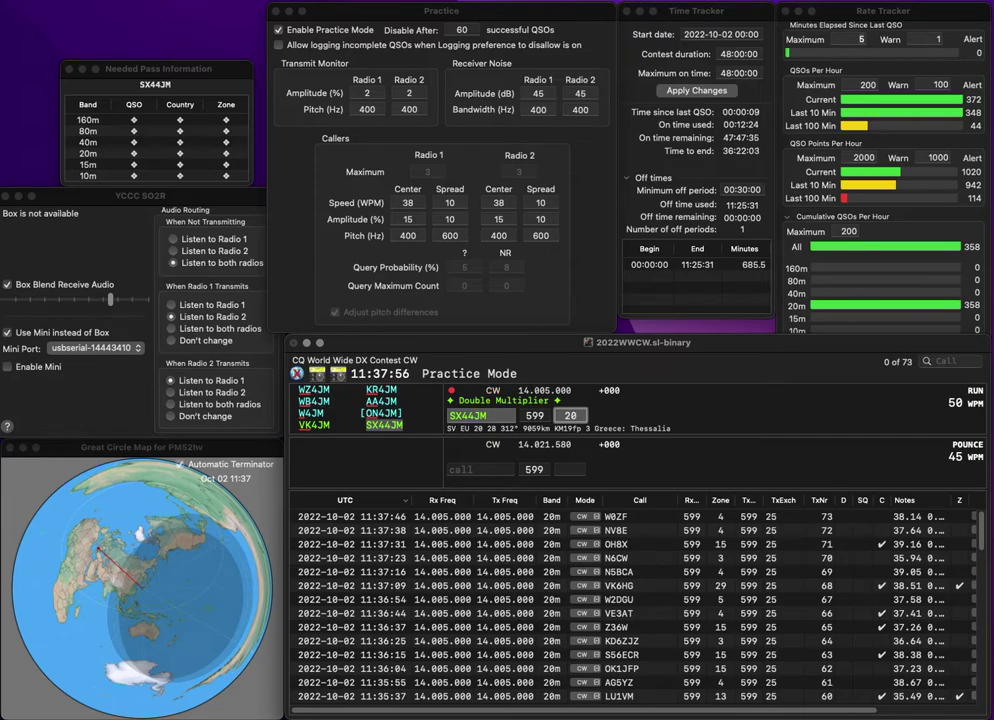
{"action": "key", "text": "Return"}
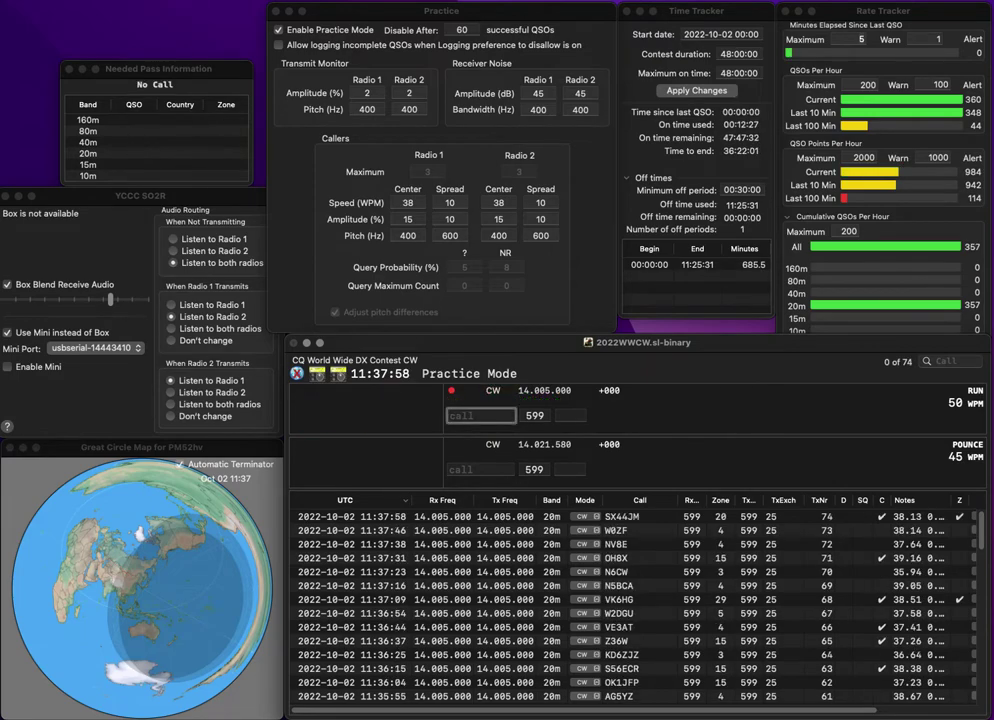
Log the contacts with OK1FRJ using zone 15 and R3YC using zone 16 on the run radio
{"action": "type", "text": "OK1"}
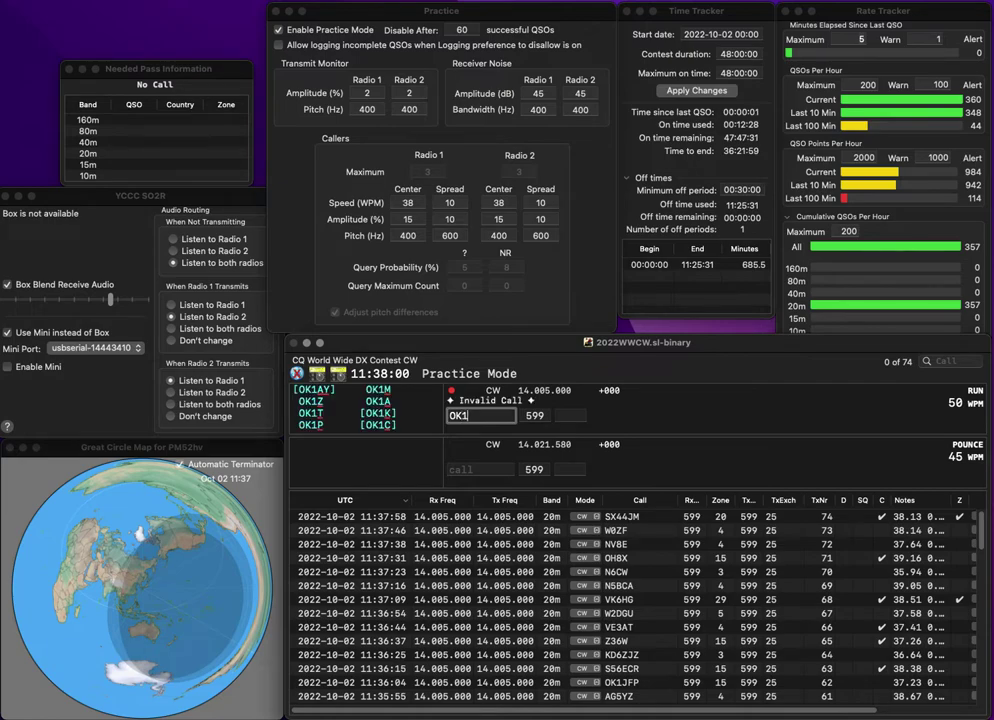
{"action": "type", "text": "FRJ"}
{"action": "key", "text": "space"}
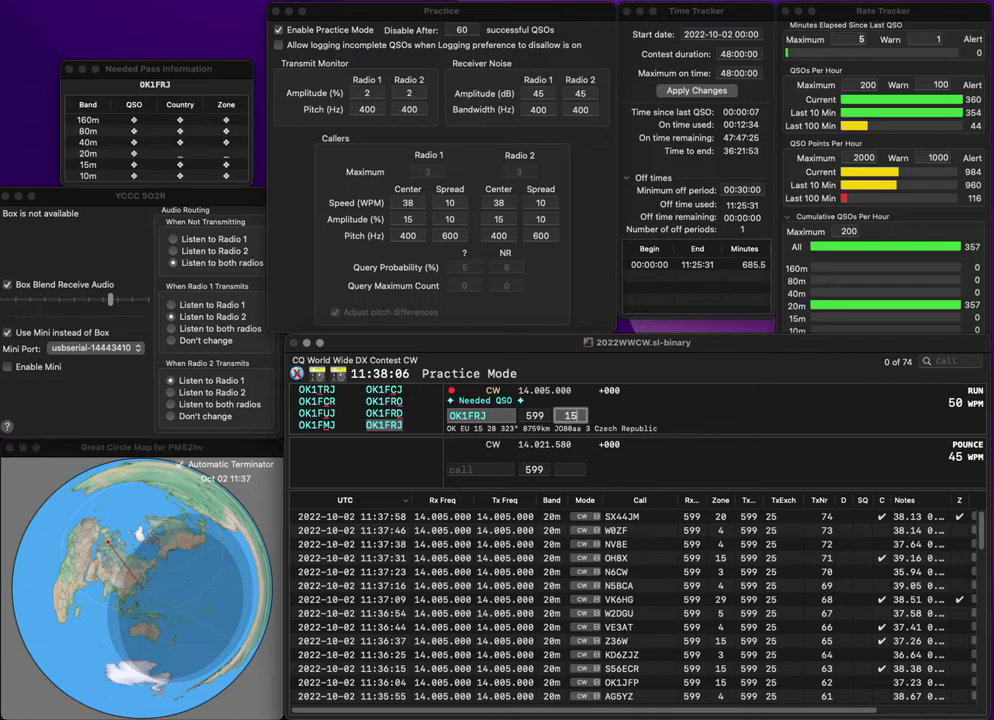
{"action": "key", "text": "Return"}
{"action": "type", "text": "R3YC"}
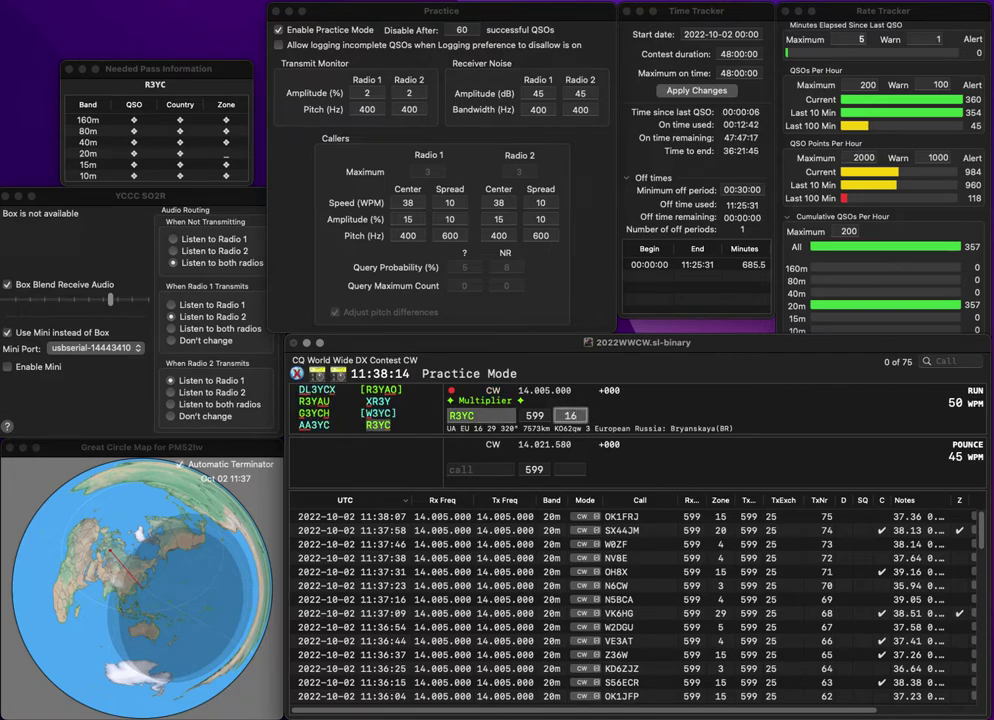
{"action": "key", "text": "Return"}
{"action": "type", "text": "N4"}
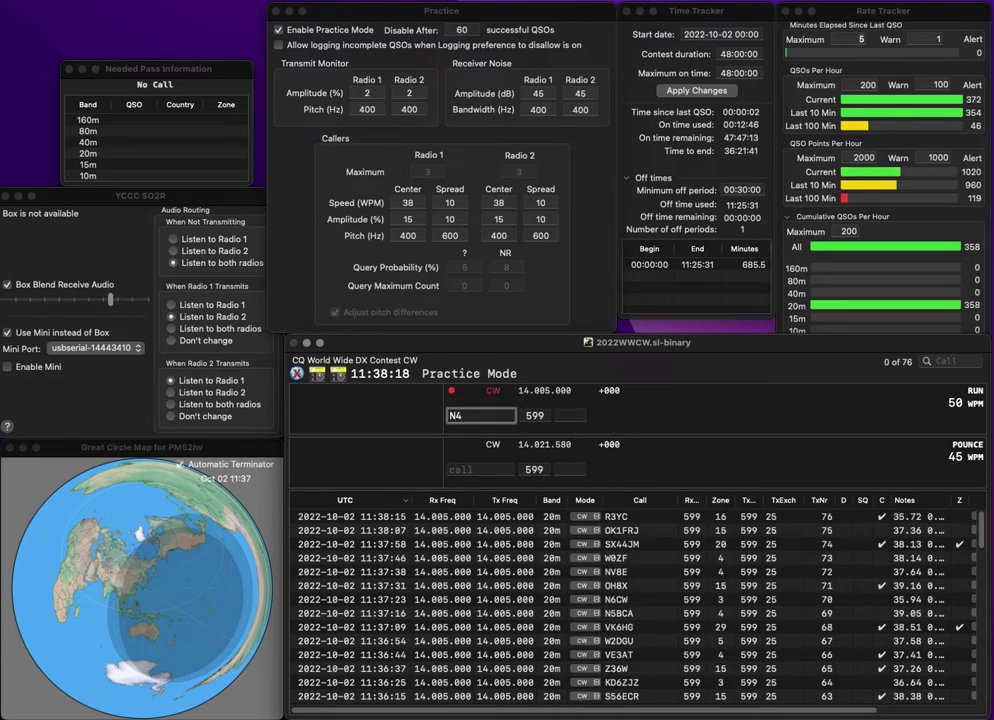
{"action": "type", "text": "YDV"}
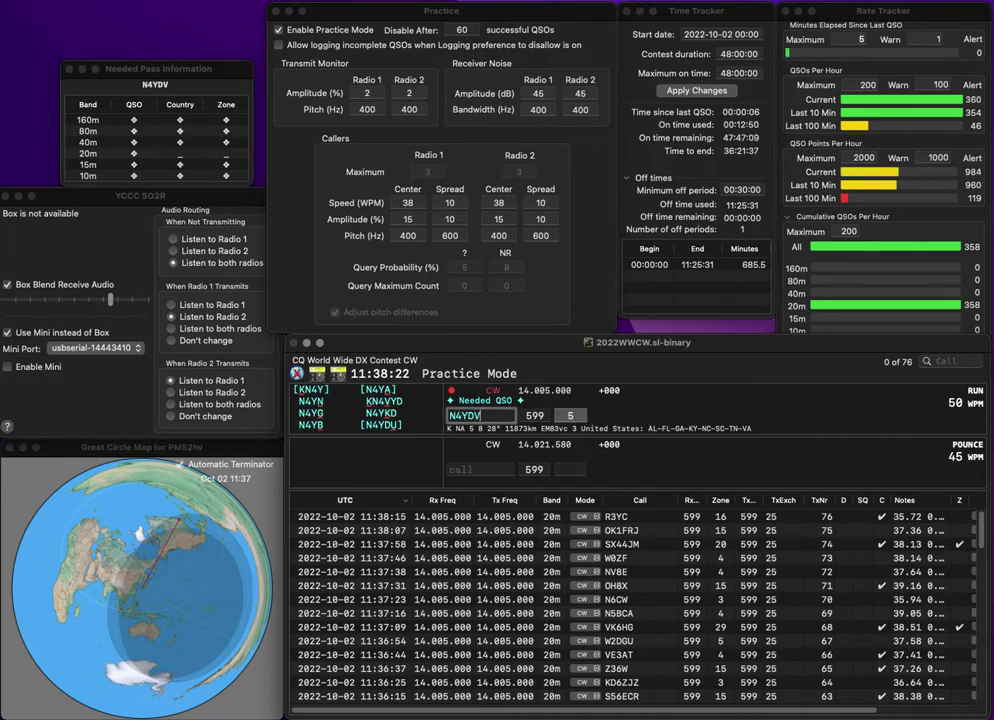
{"action": "key", "text": "BackSpace"}
{"action": "type", "text": "U"}
{"action": "key", "text": "Tab"}
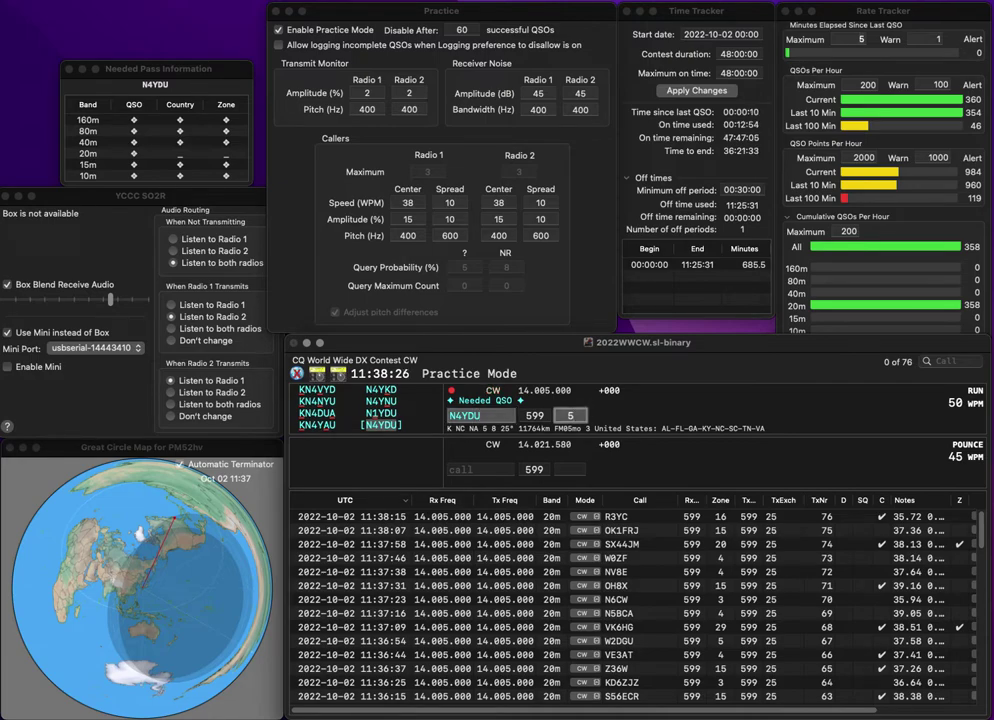
{"action": "key", "text": "Return"}
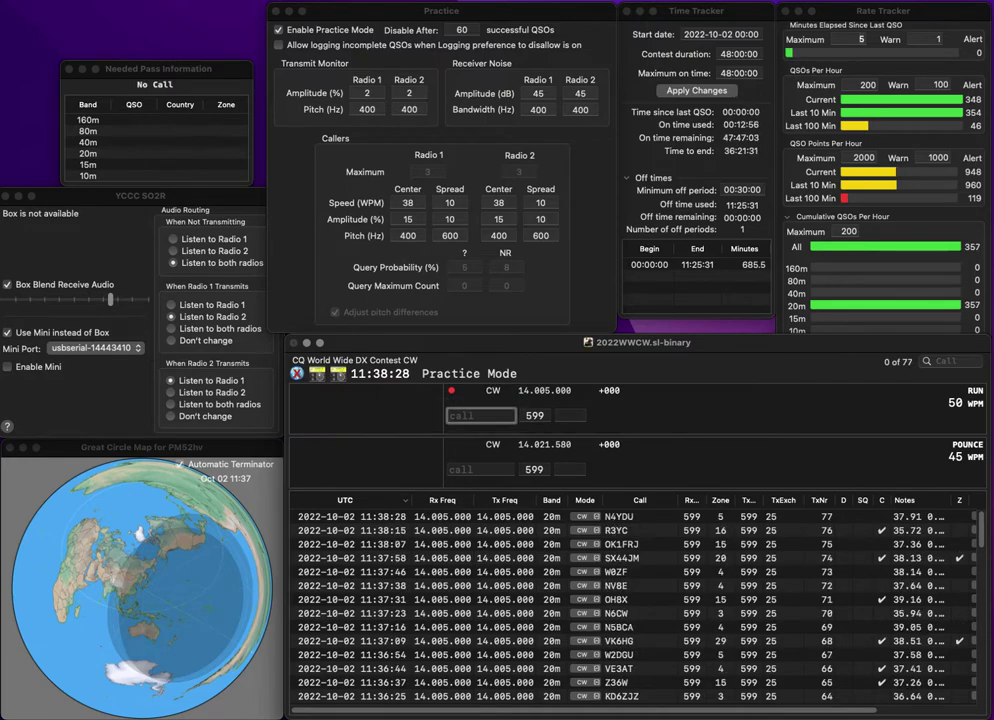
{"action": "type", "text": "VK3K"}
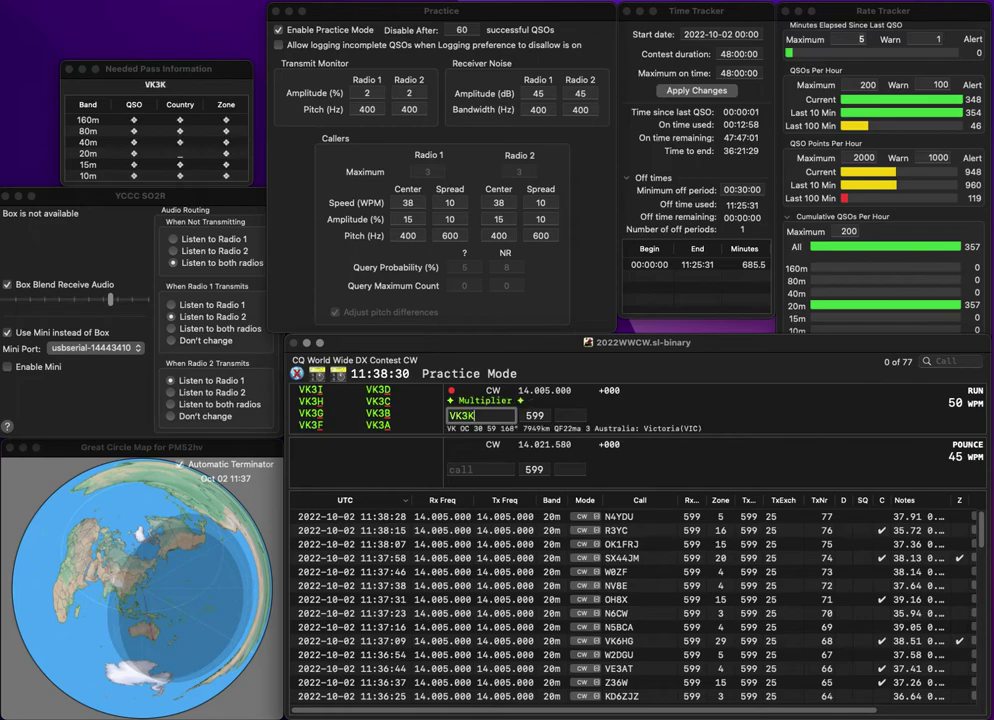
{"action": "type", "text": "K"}
{"action": "key", "text": "space"}
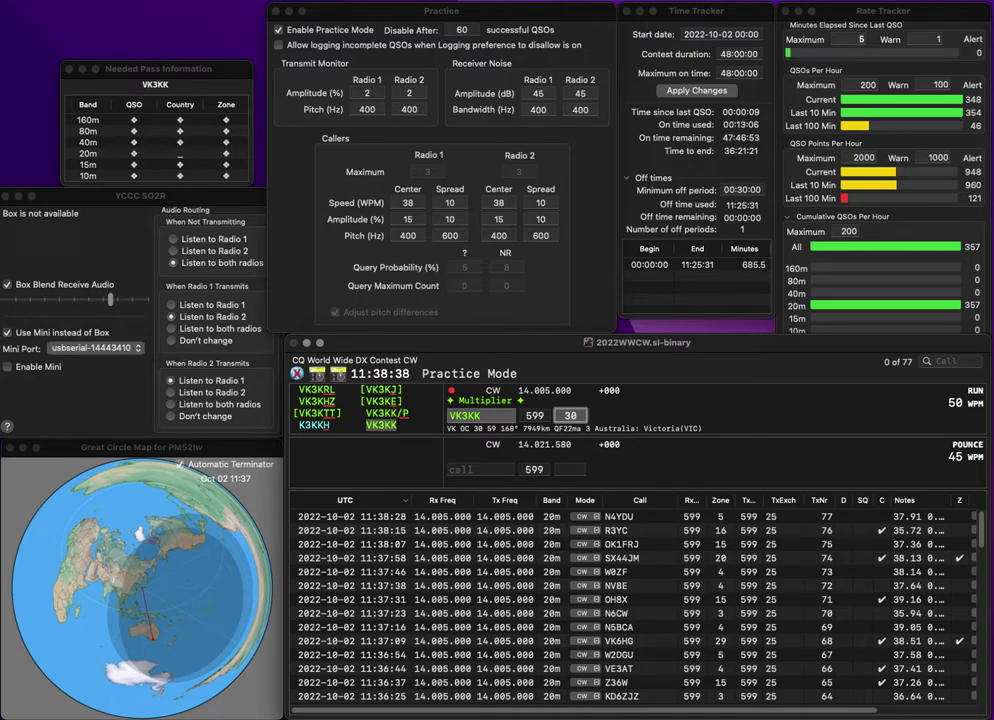
{"action": "key", "text": "Return"}
Log the contact with WE9N on the run radio using zone 4
{"action": "type", "text": "WE"}
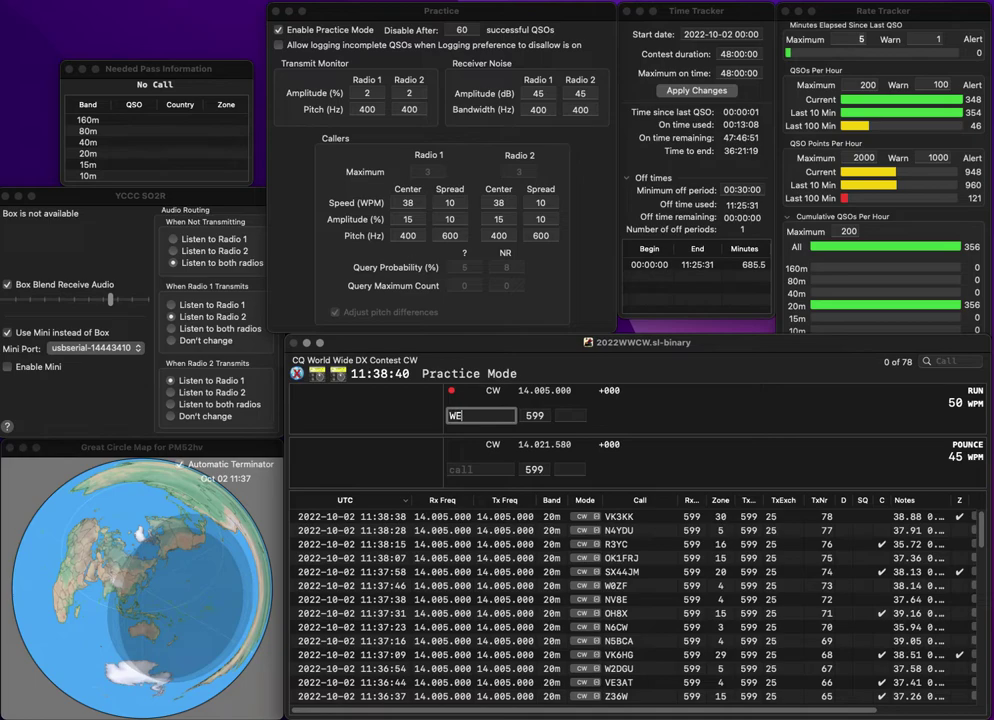
{"action": "type", "text": "9N"}
{"action": "key", "text": "space"}
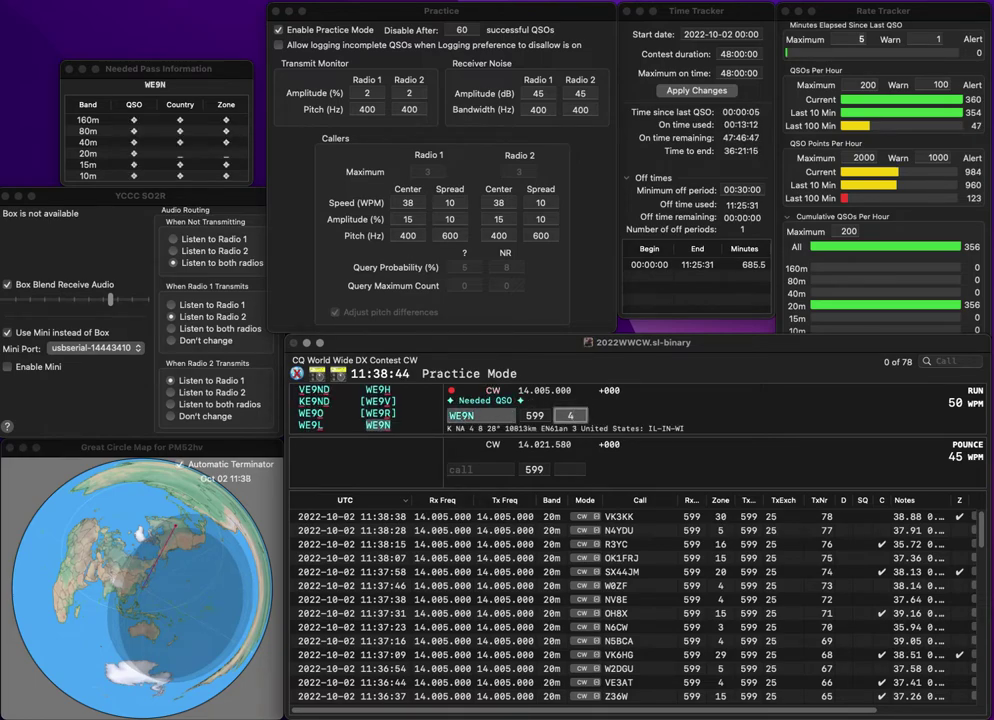
{"action": "key", "text": "Return"}
{"action": "type", "text": "DL2"}
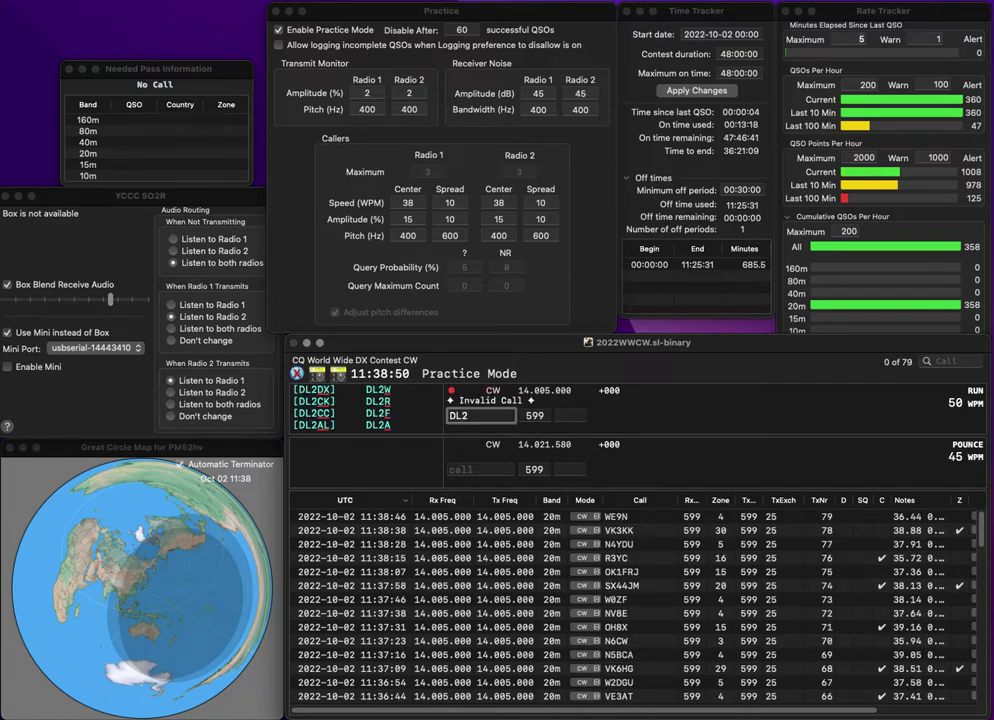
{"action": "type", "text": "LQC"}
{"action": "key", "text": "Tab"}
{"action": "type", "text": "14"}
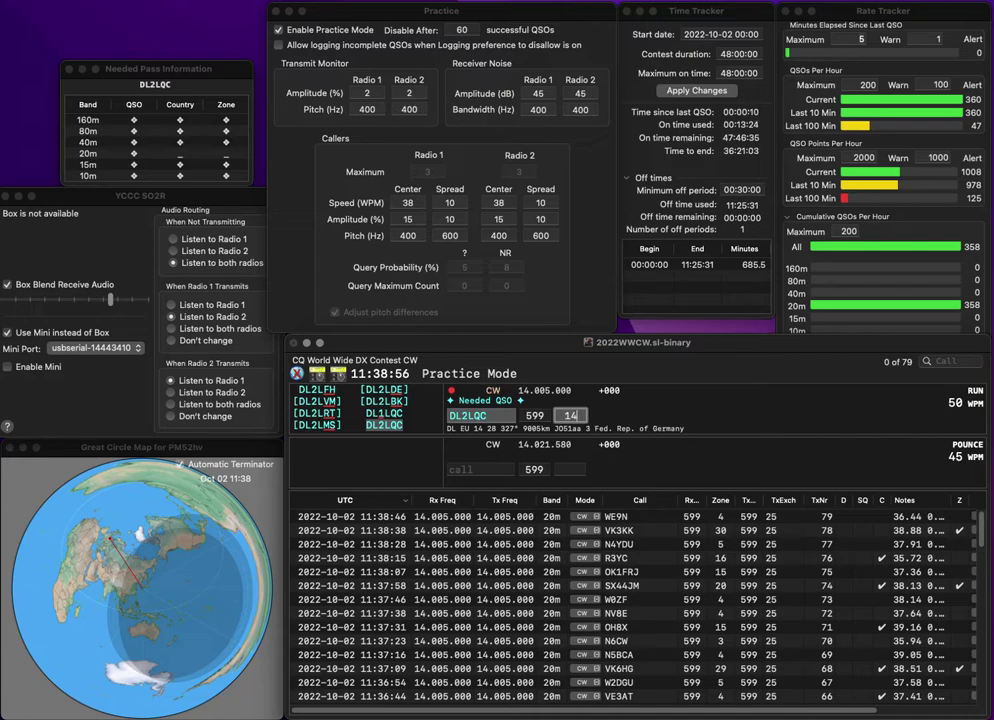
{"action": "key", "text": "Return"}
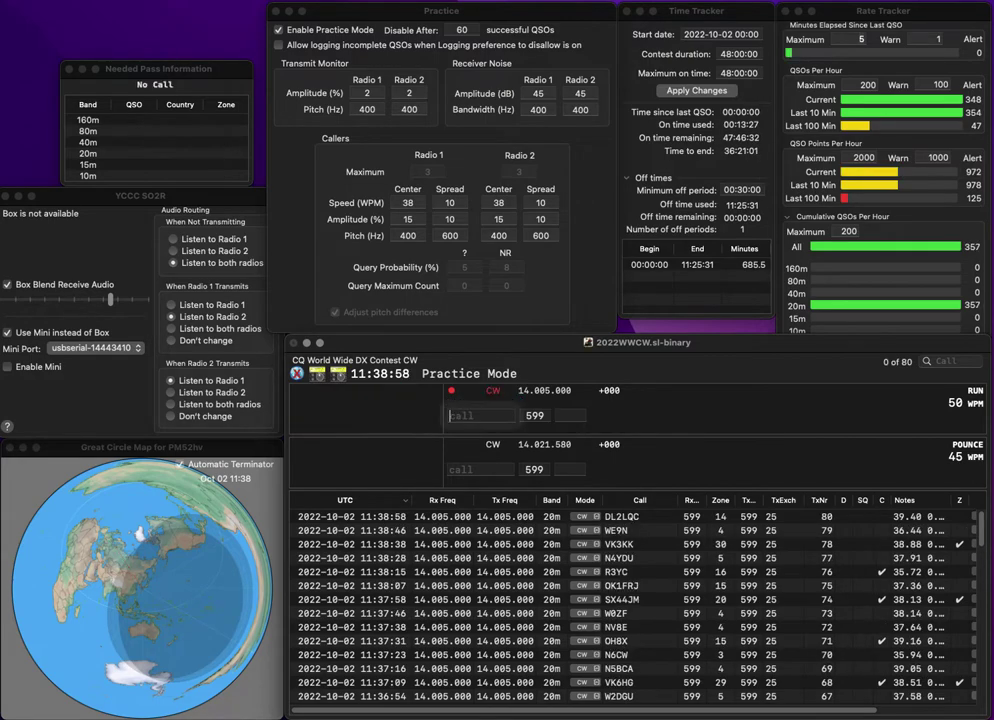
{"action": "type", "text": "R"}
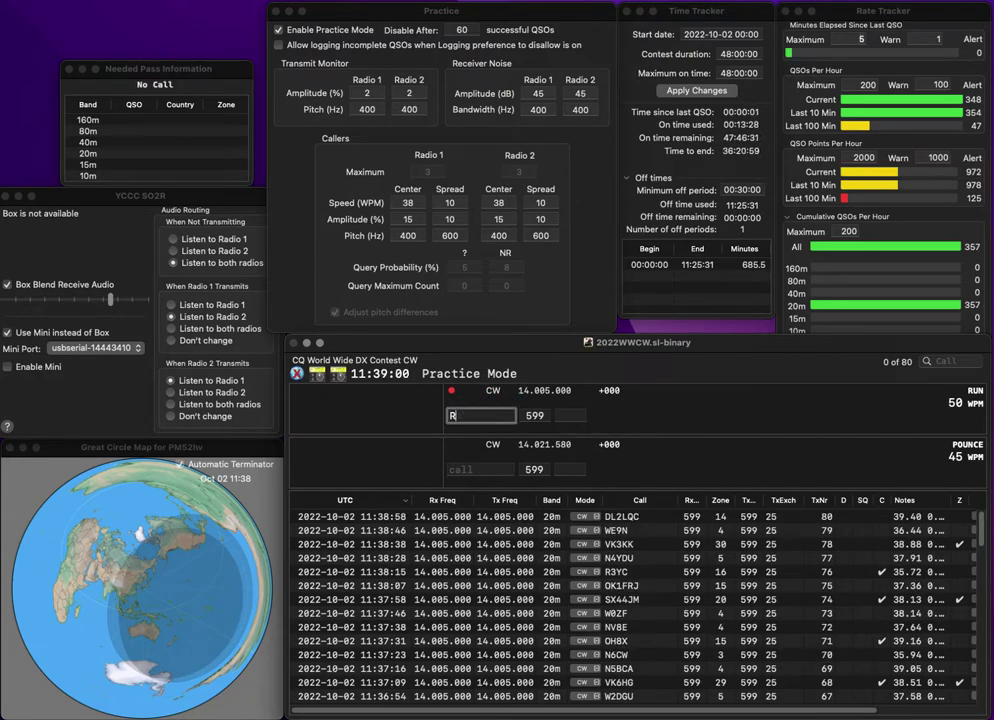
{"action": "type", "text": "2BFL"}
{"action": "key", "text": "space"}
{"action": "type", "text": "16"}
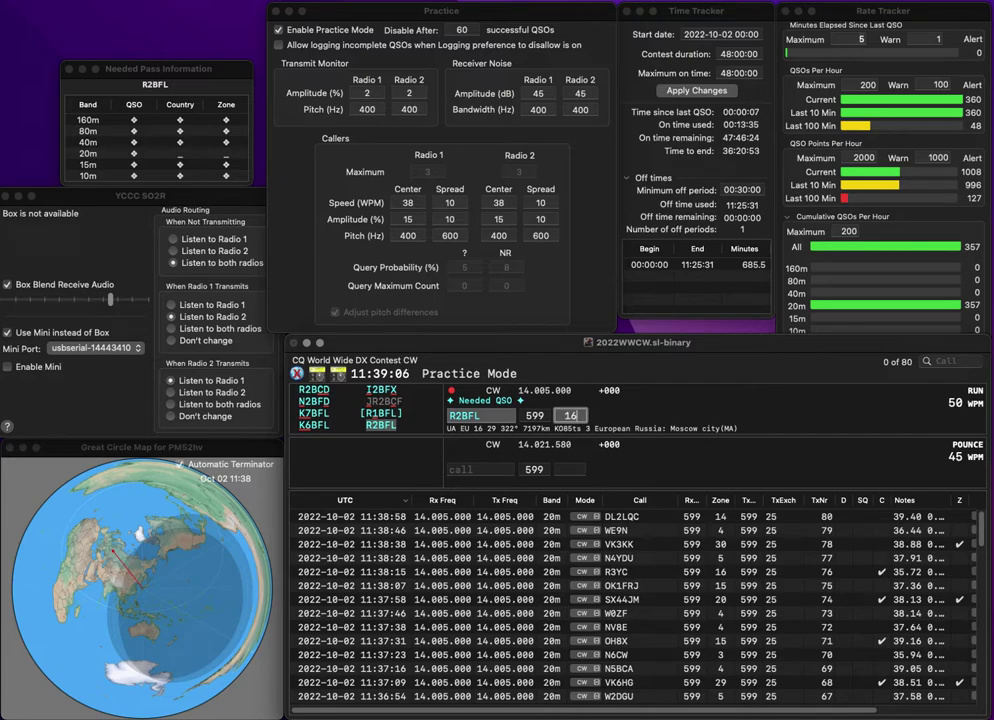
{"action": "key", "text": "Return"}
{"action": "type", "text": "OL5A"}
{"action": "key", "text": "Return"}
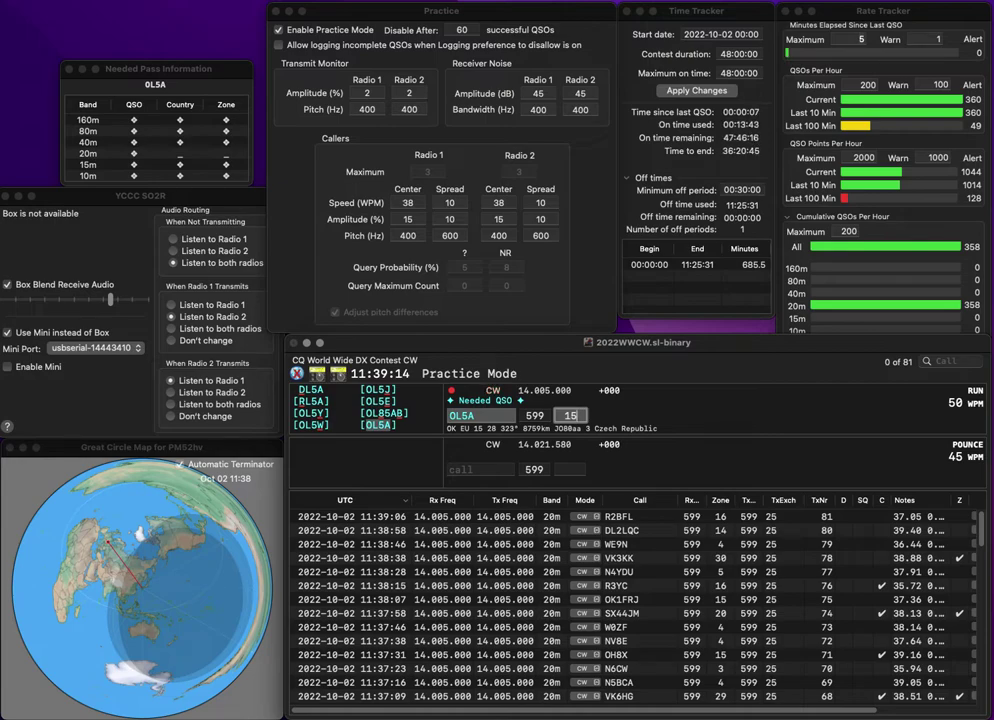
{"action": "key", "text": "Return"}
{"action": "type", "text": "DL3N"}
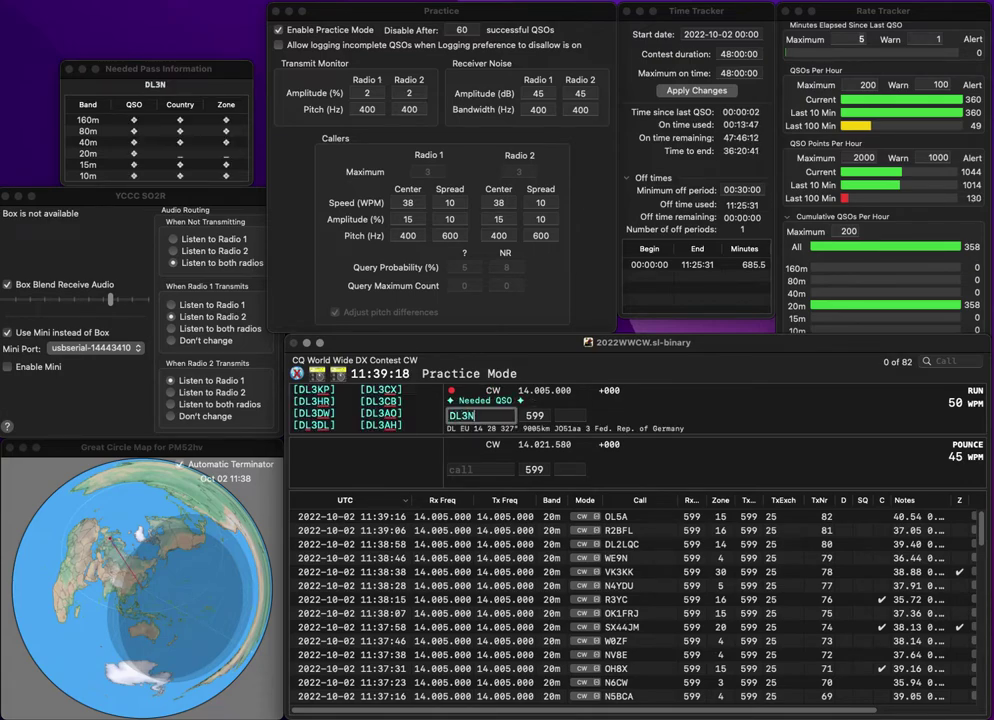
{"action": "type", "text": "QL"}
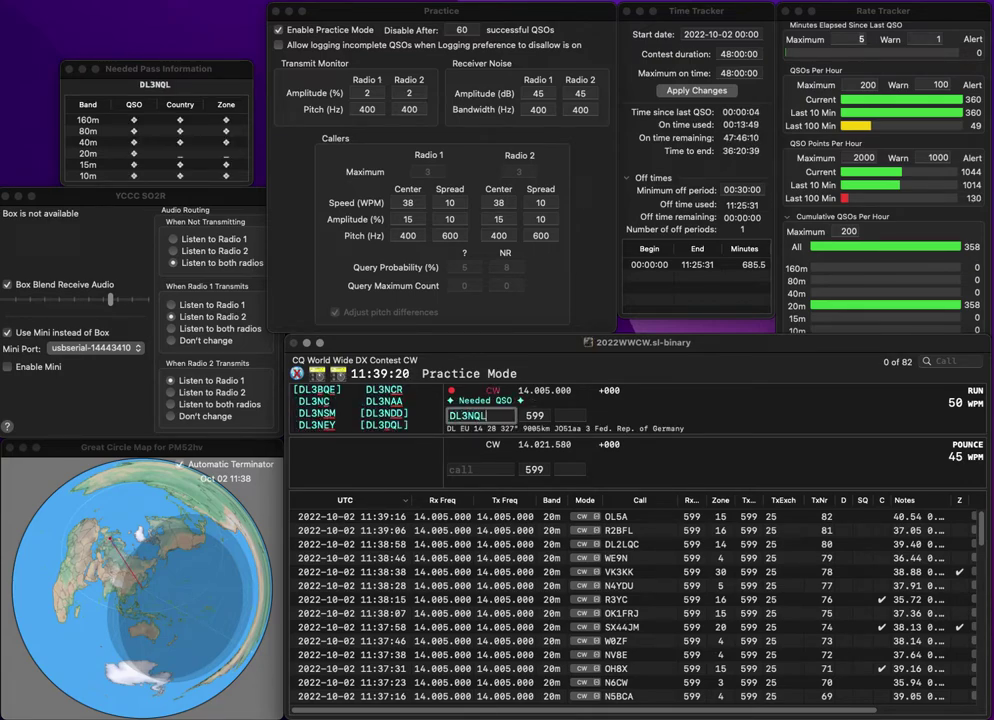
{"action": "key", "text": "Left"}
{"action": "key", "text": "BackSpace"}
{"action": "type", "text": "D"}
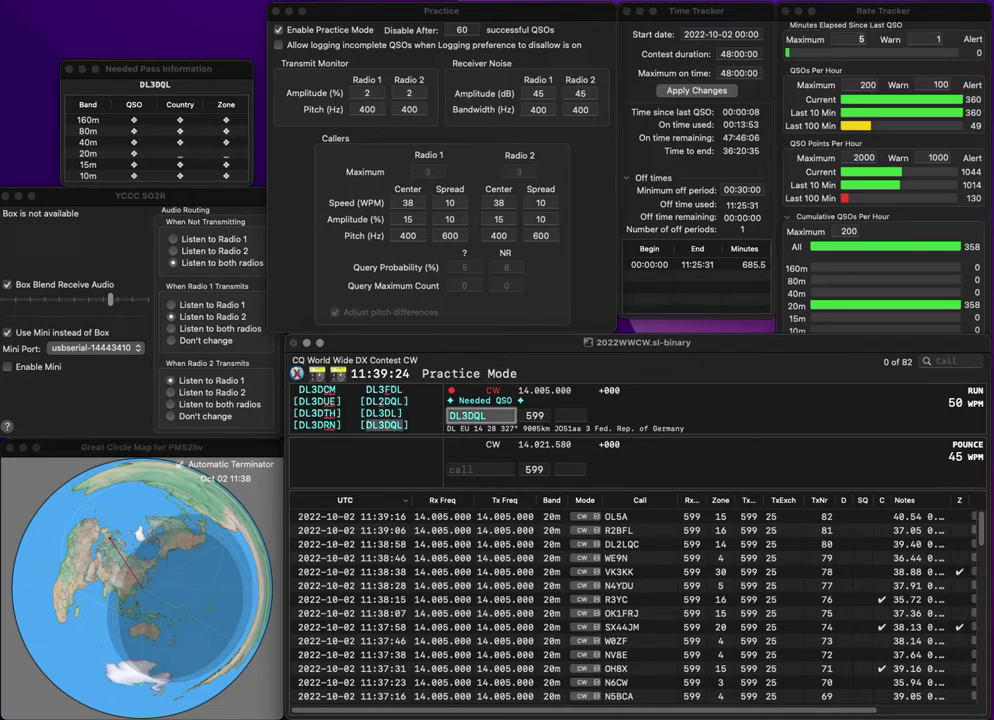
{"action": "key", "text": "Tab"}
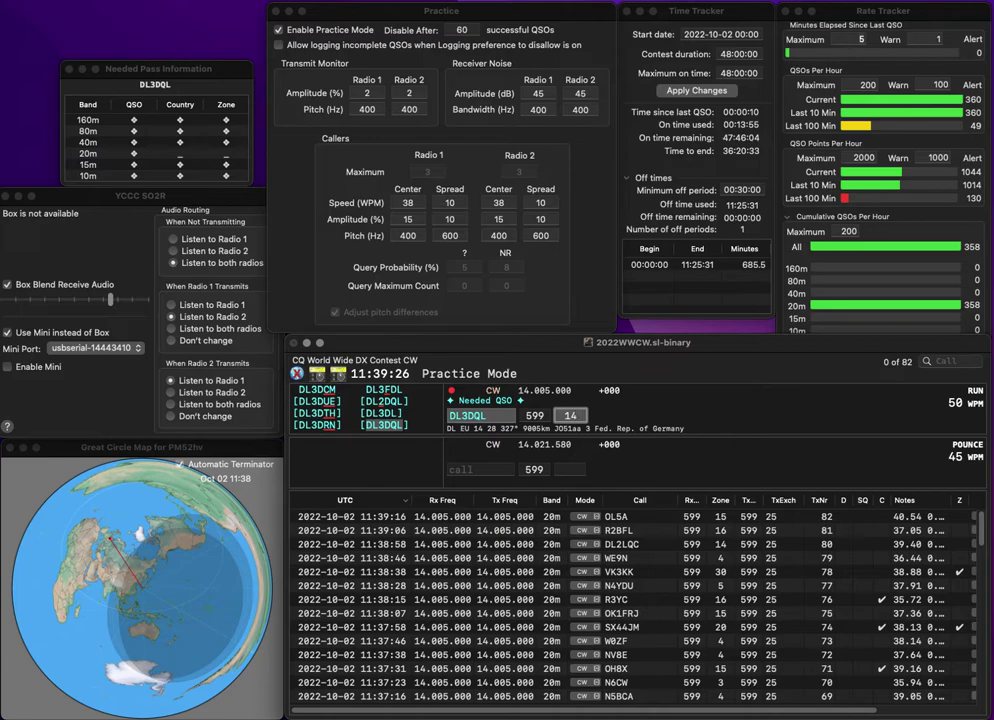
{"action": "key", "text": "Return"}
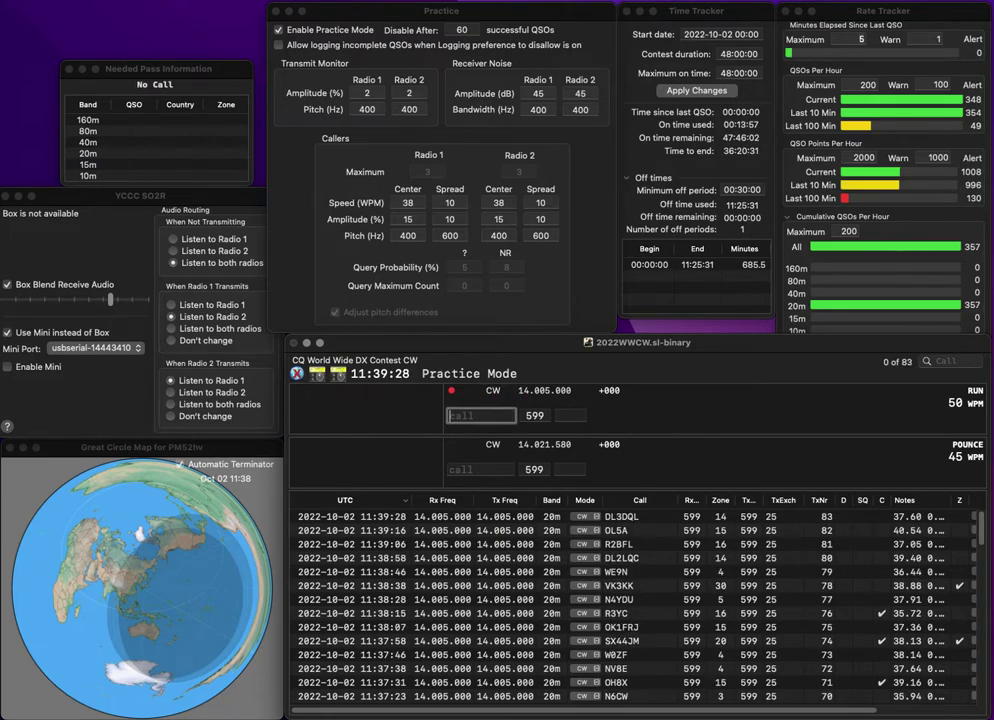
{"action": "type", "text": "VE3IM"}
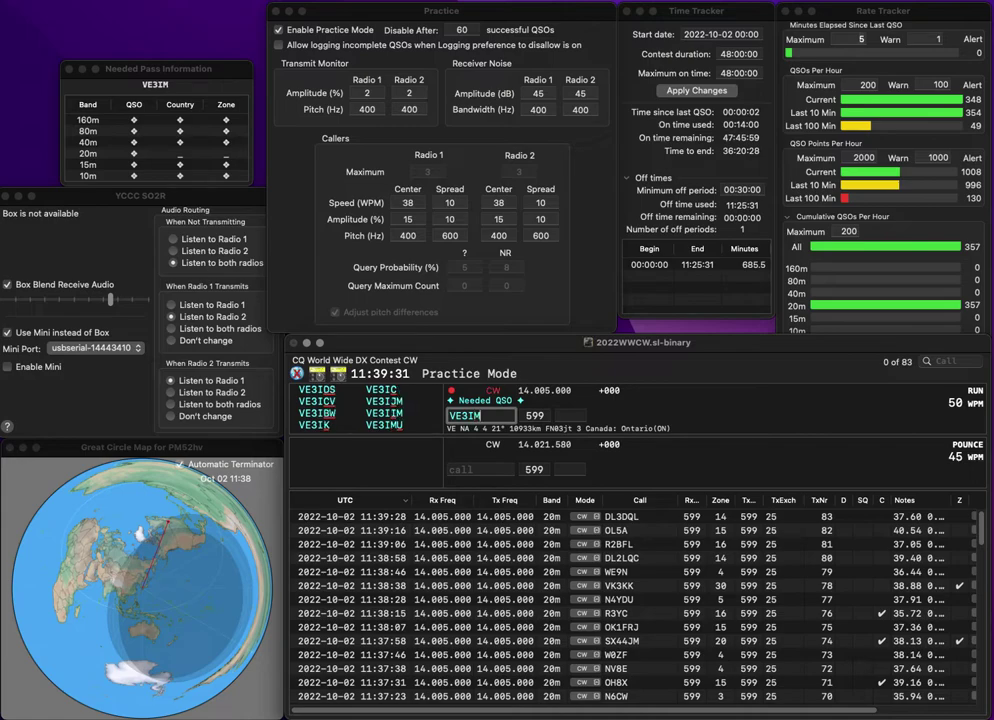
{"action": "key", "text": "BackSpace"}
{"action": "type", "text": "JM"}
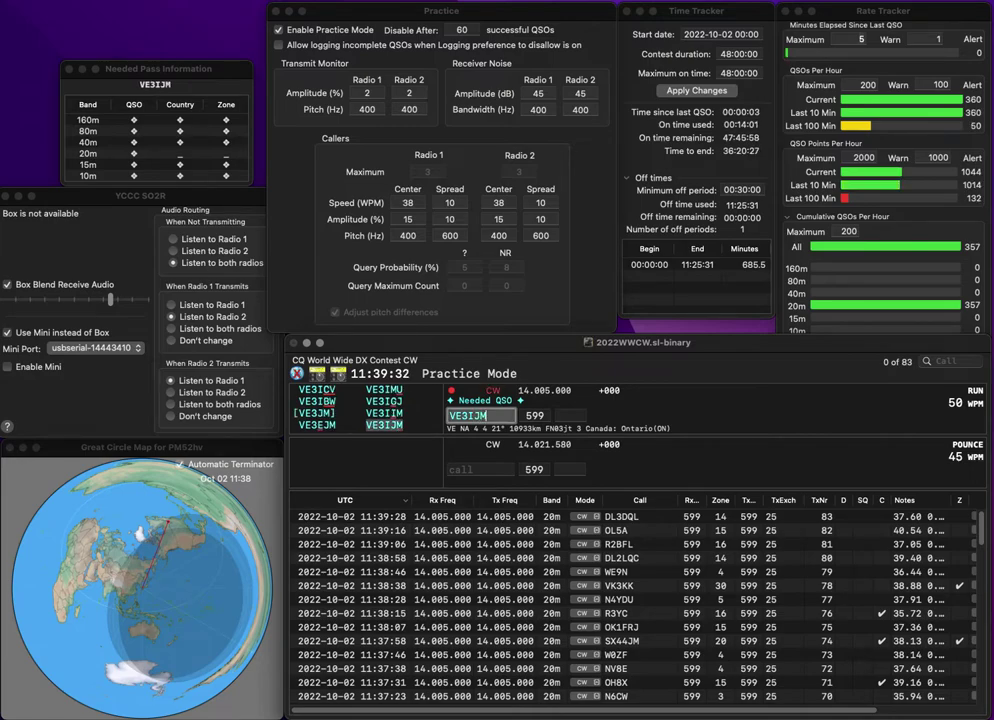
{"action": "key", "text": "Return"}
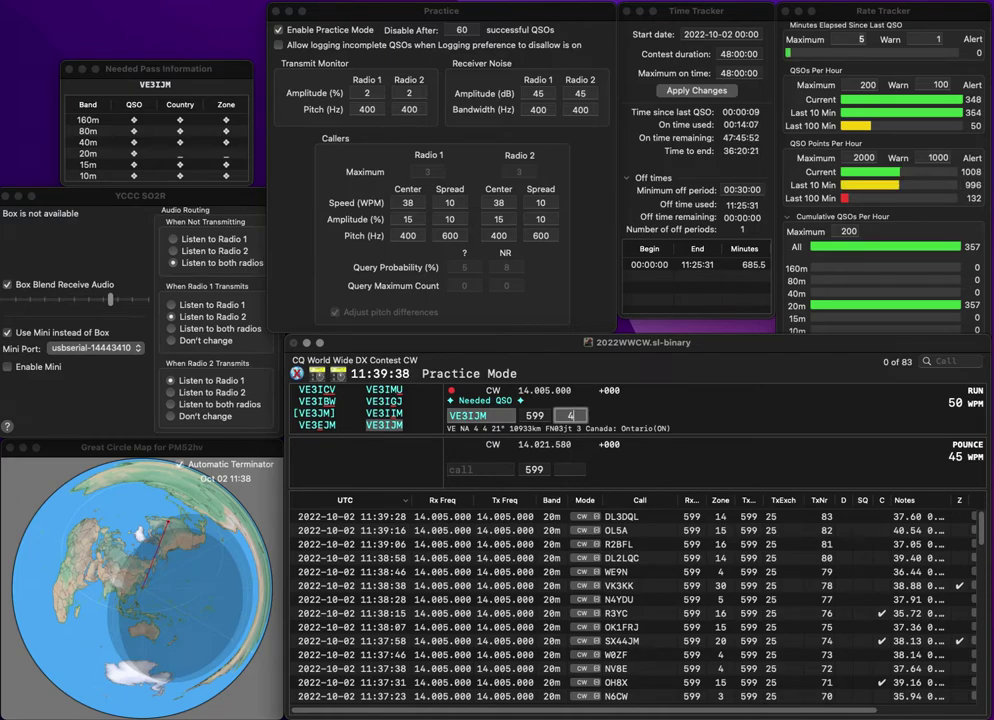
{"action": "key", "text": "Return"}
{"action": "type", "text": "KE0RUJ"}
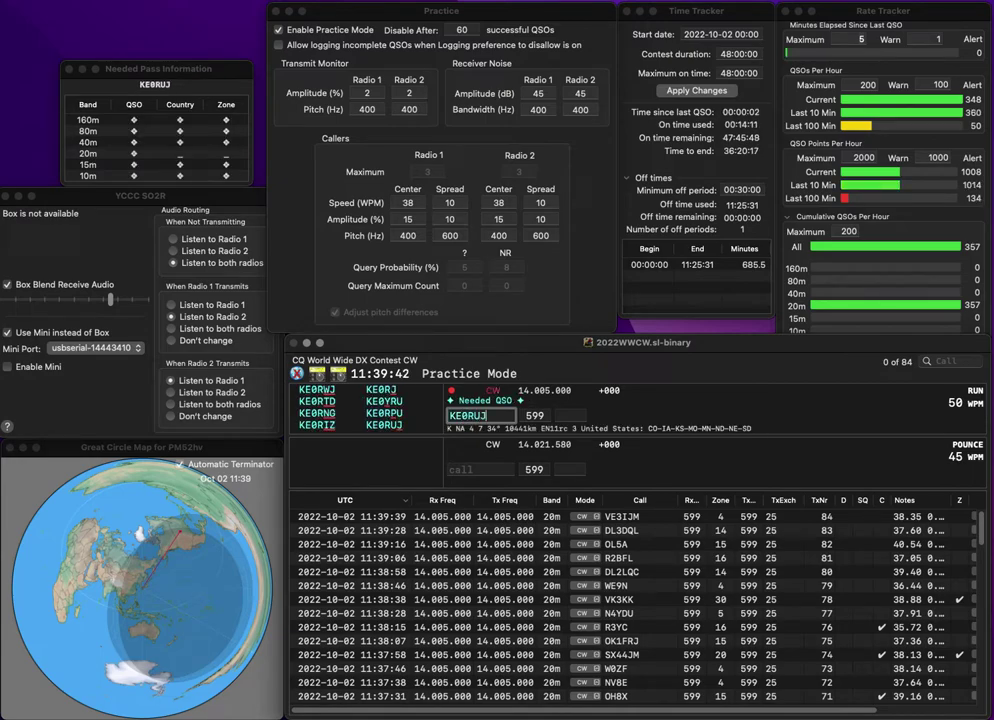
{"action": "key", "text": "Return"}
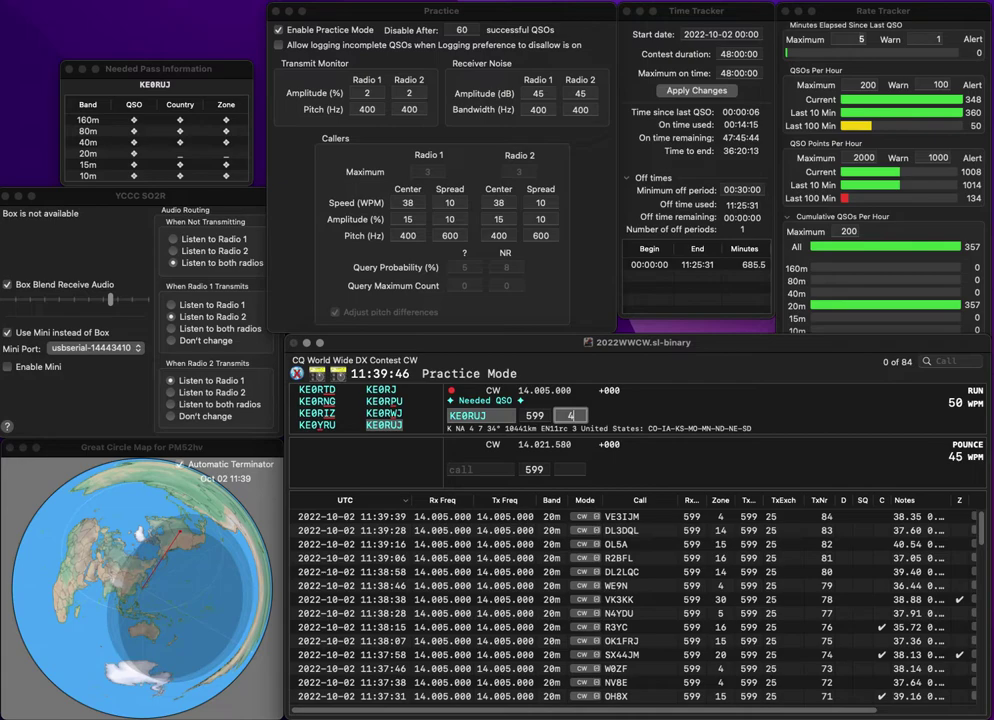
{"action": "key", "text": "Return"}
{"action": "type", "text": "N5RN"}
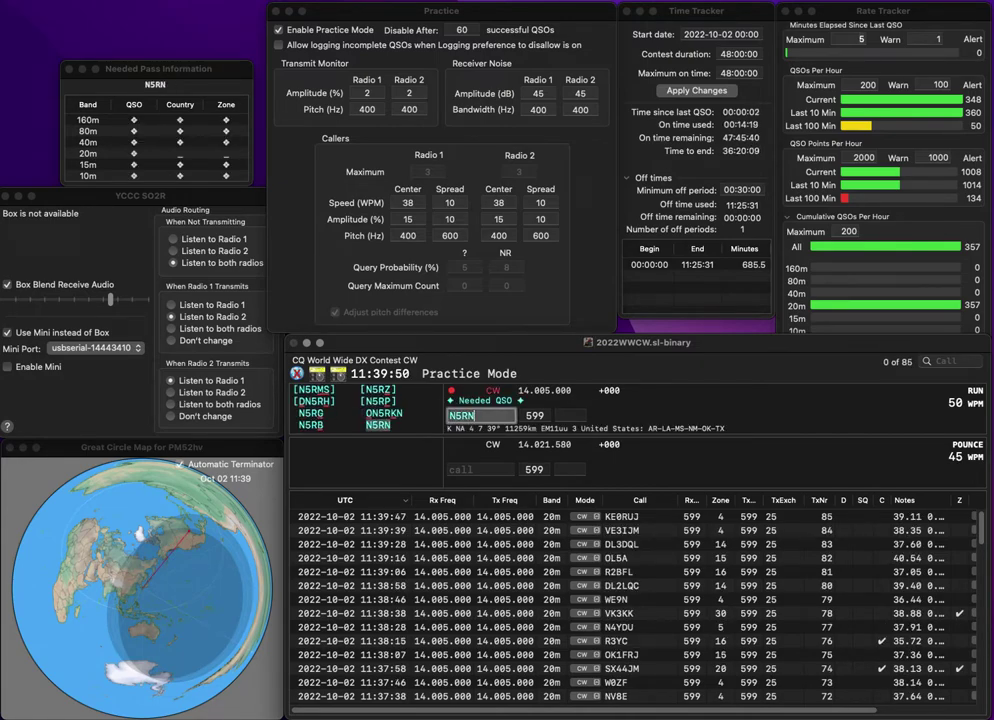
{"action": "key", "text": "Return"}
{"action": "type", "text": "4"}
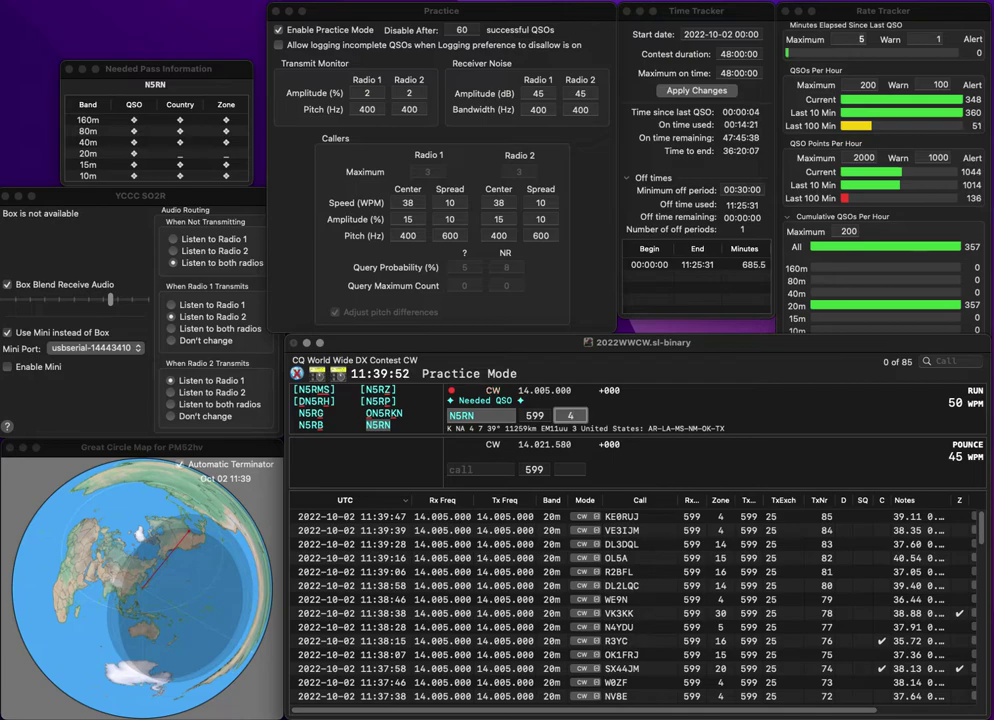
{"action": "key", "text": "Return"}
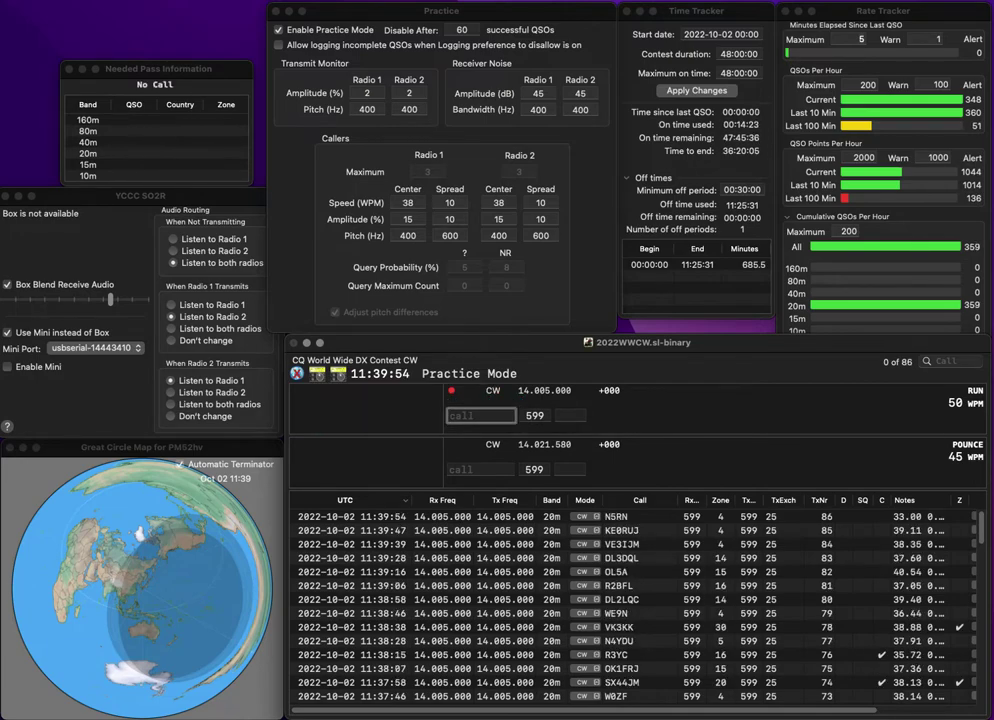
{"action": "type", "text": "0N6CQ"}
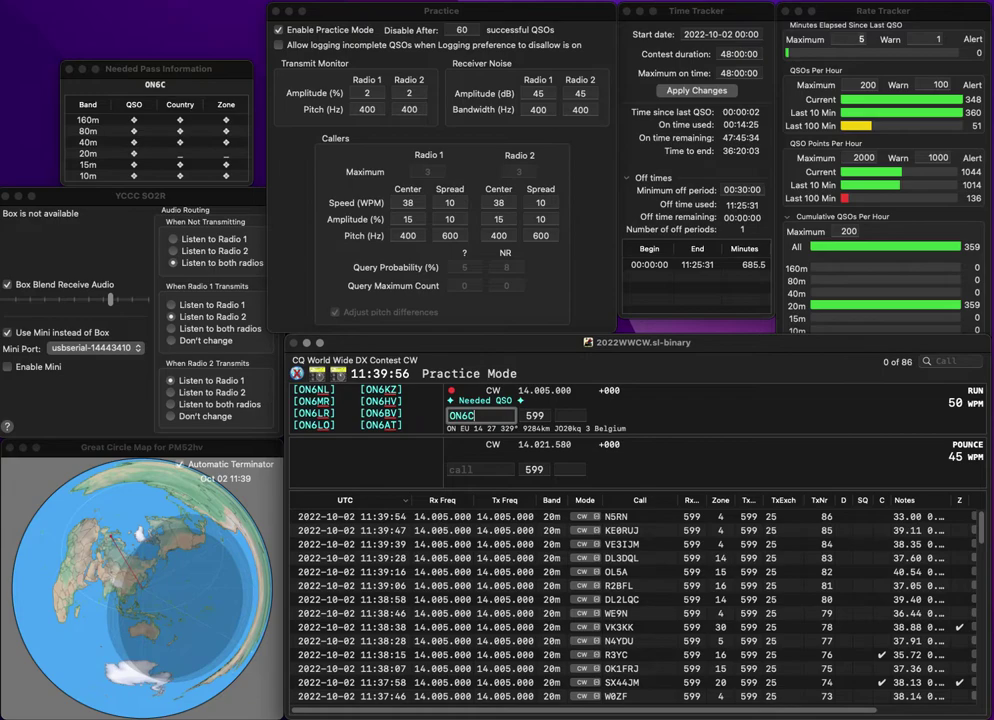
{"action": "key", "text": "Return"}
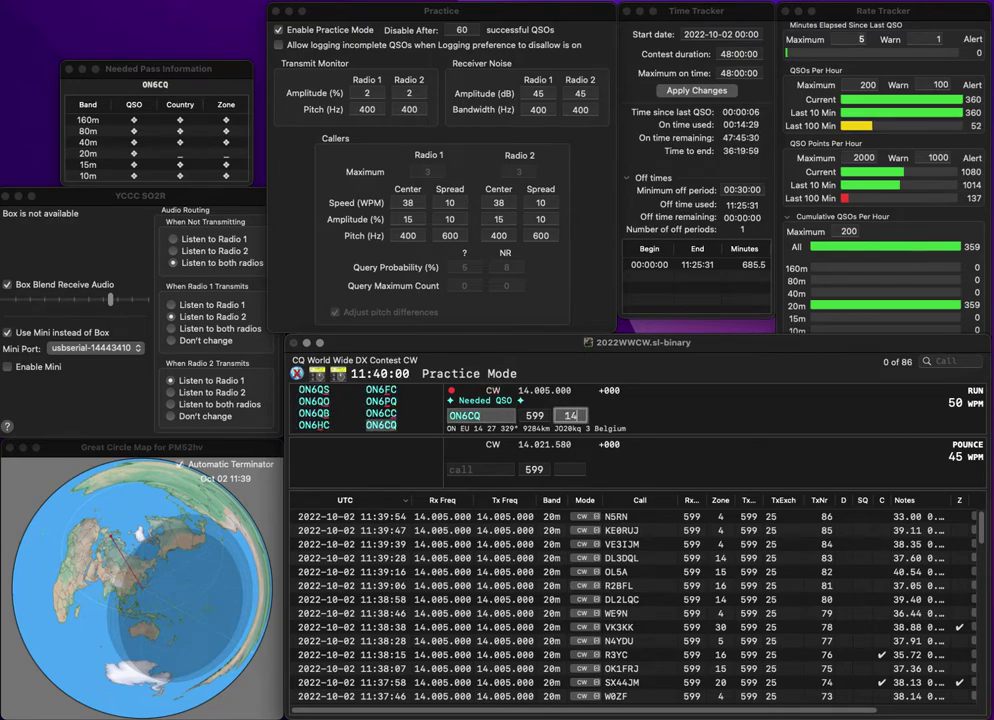
{"action": "key", "text": "Return"}
{"action": "type", "text": "VA6C"}
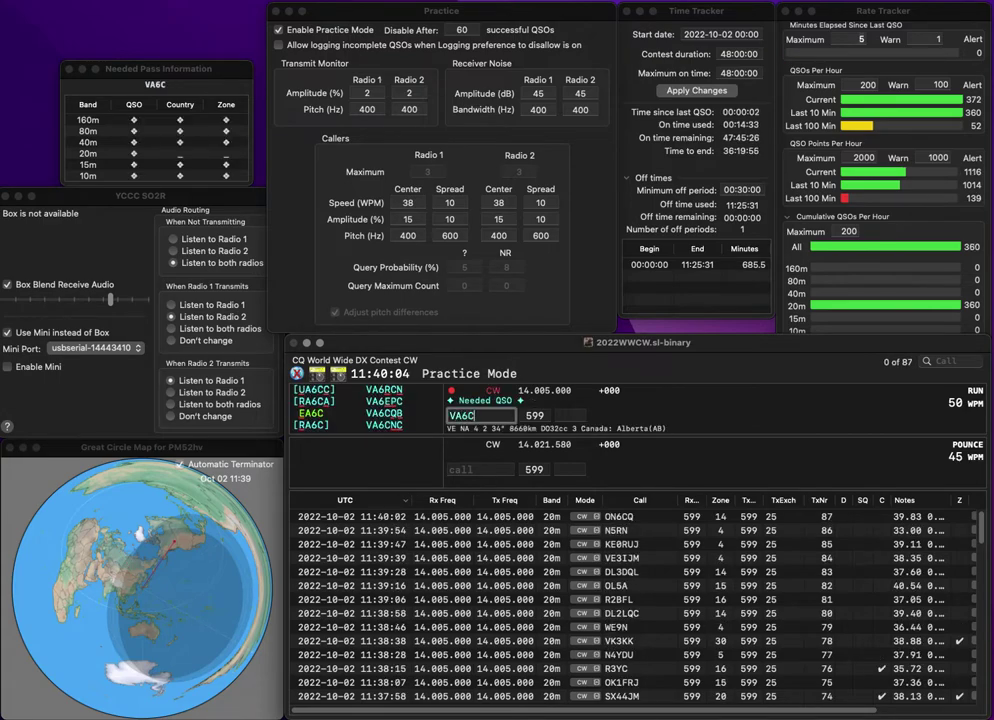
{"action": "type", "text": "QB"}
{"action": "key", "text": "space"}
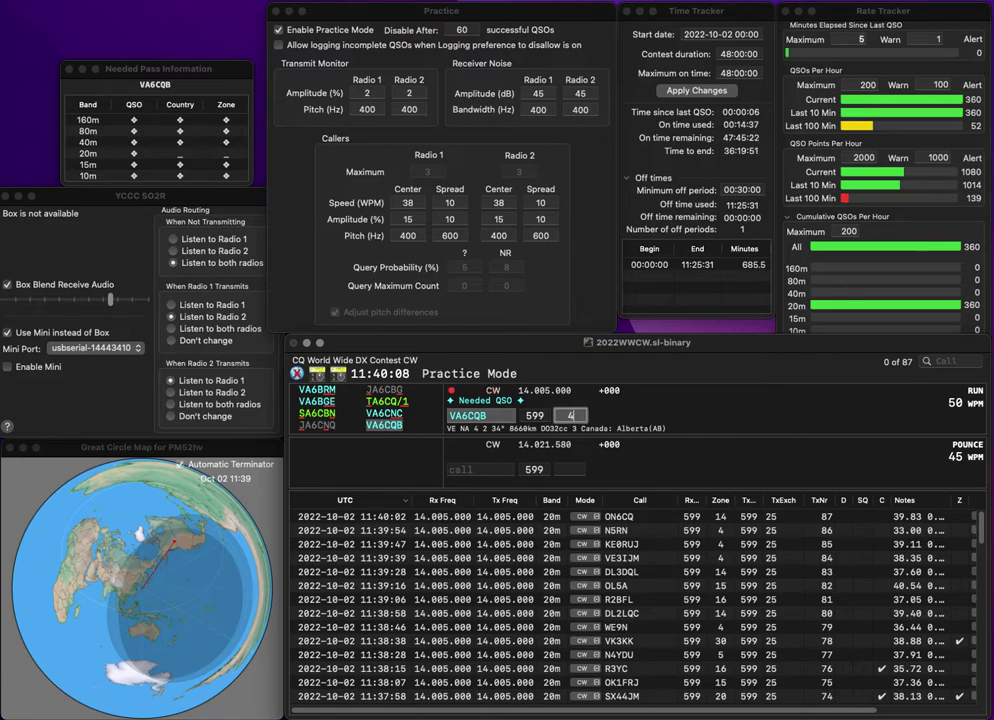
{"action": "key", "text": "Return"}
{"action": "type", "text": "F5LBY"}
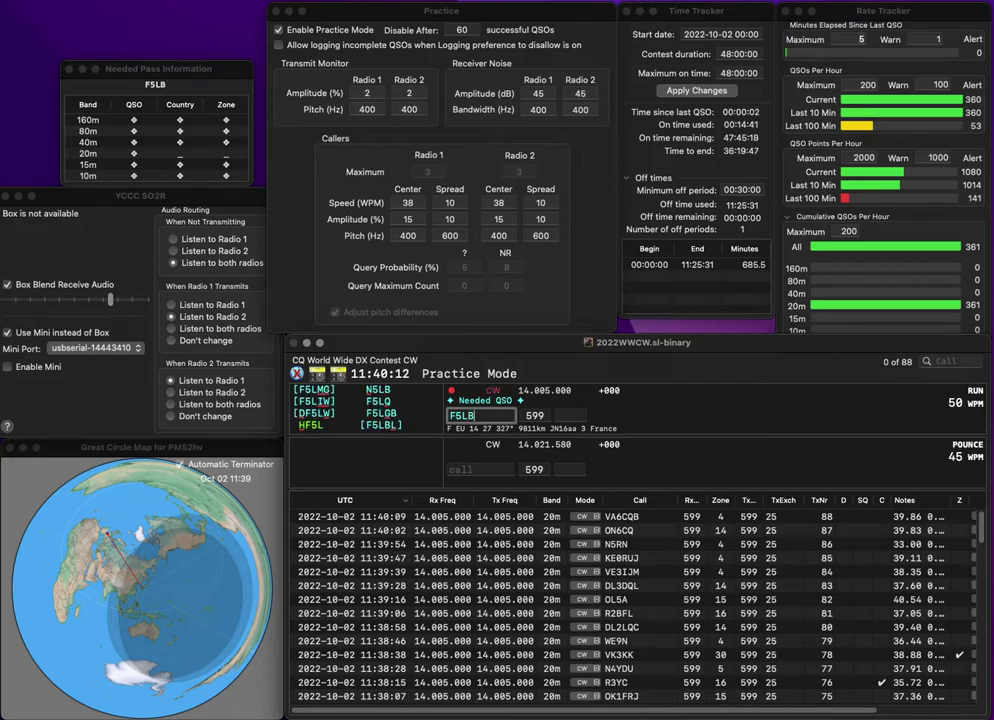
{"action": "key", "text": "Left"}
{"action": "key", "text": "BackSpace"}
{"action": "type", "text": "D"}
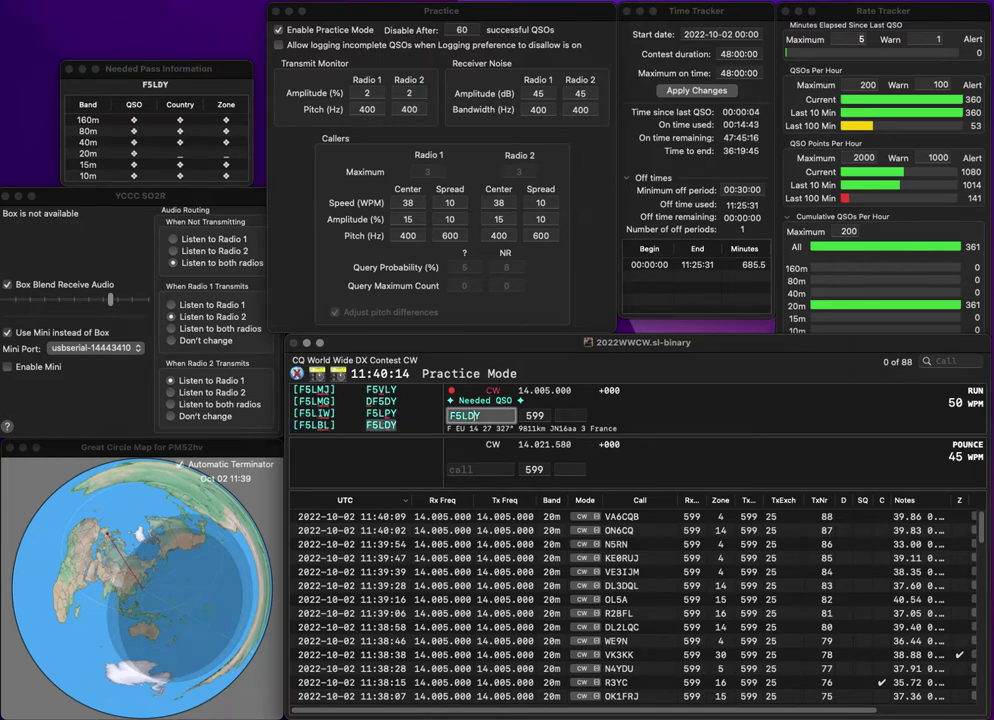
{"action": "key", "text": "Return"}
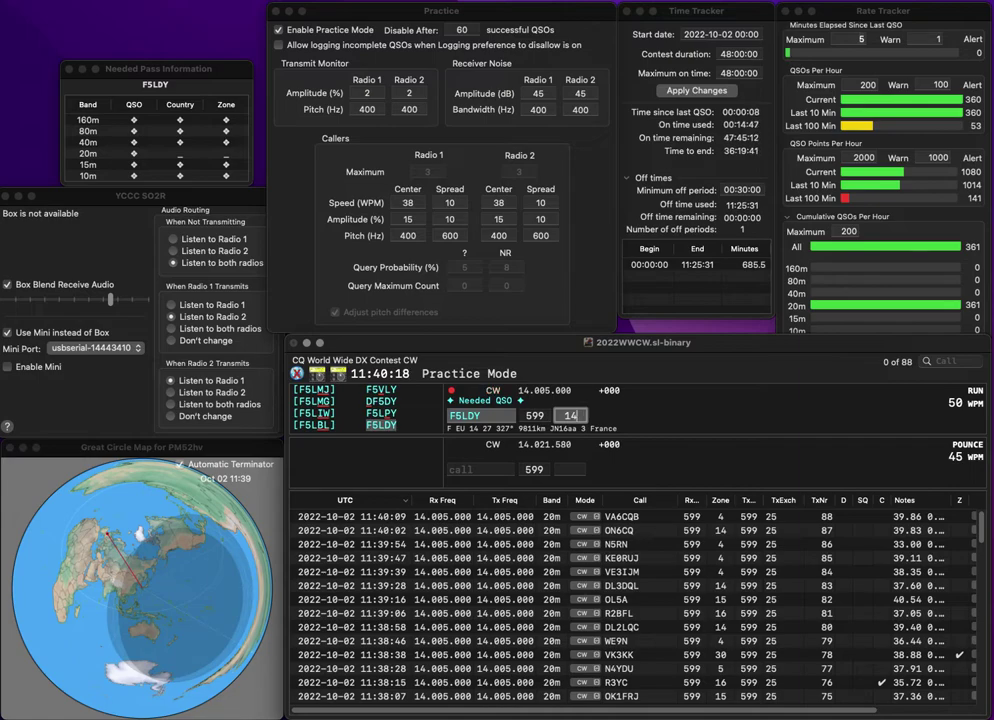
{"action": "key", "text": "Return"}
Log the contacts with F4IBF using zone 14 and RA3TYL using zone 16 on the run radio
{"action": "type", "text": "F4IBF"}
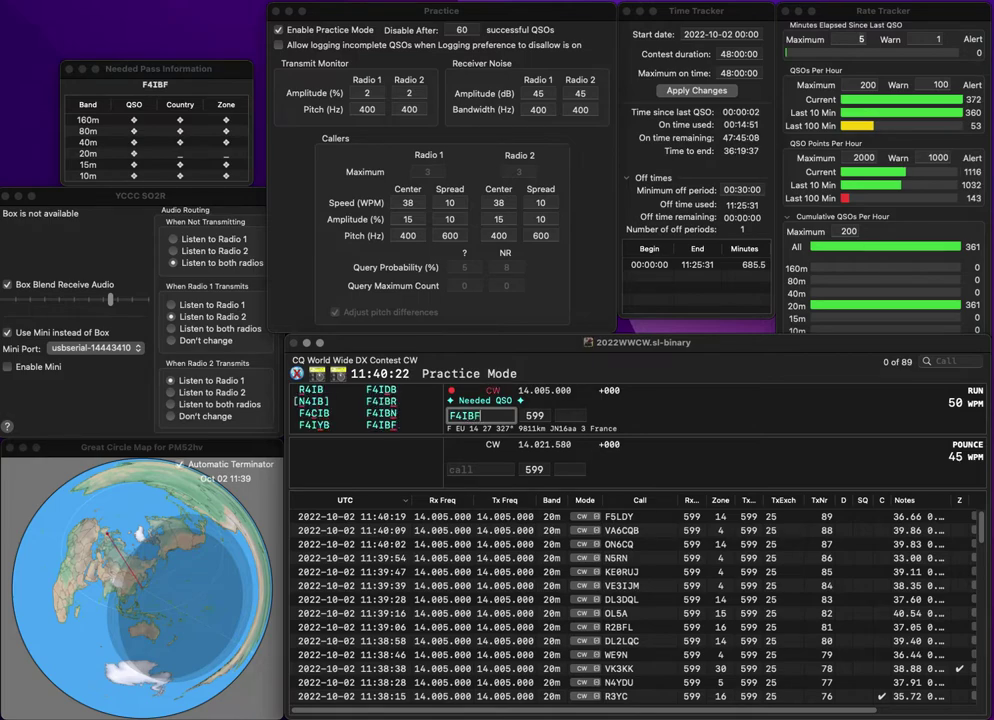
{"action": "key", "text": "space"}
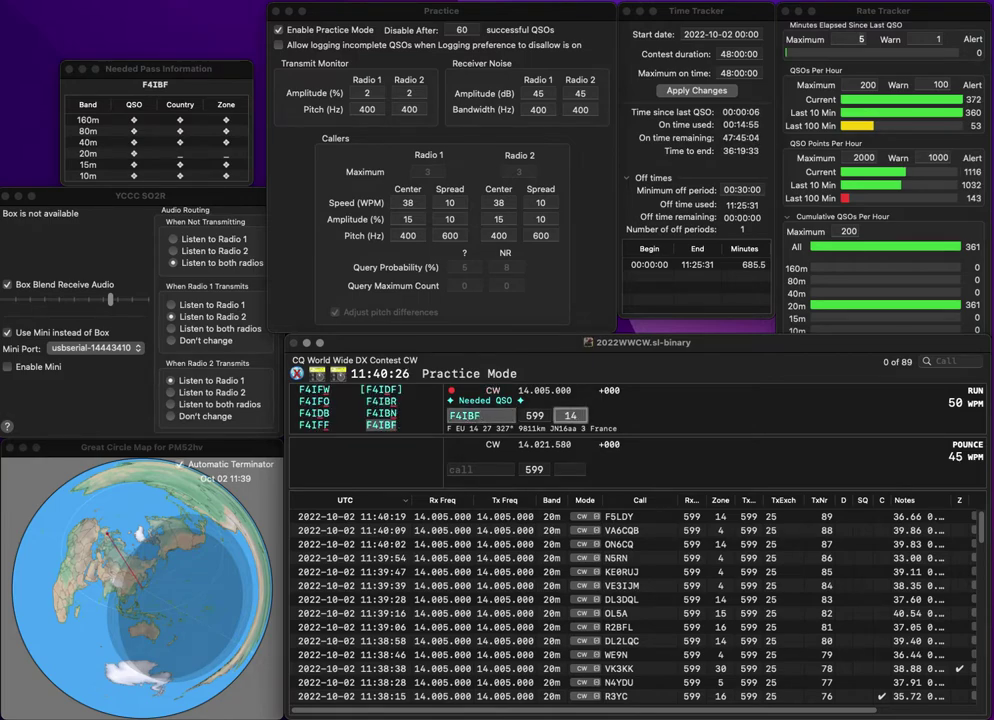
{"action": "key", "text": "Return"}
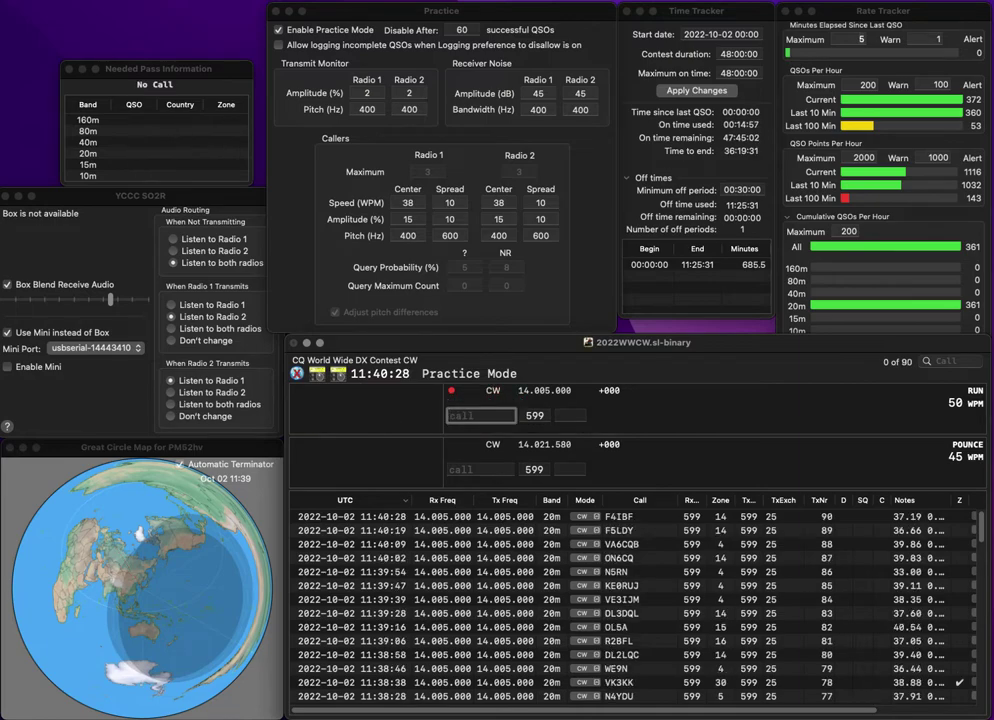
{"action": "type", "text": "RA3T"}
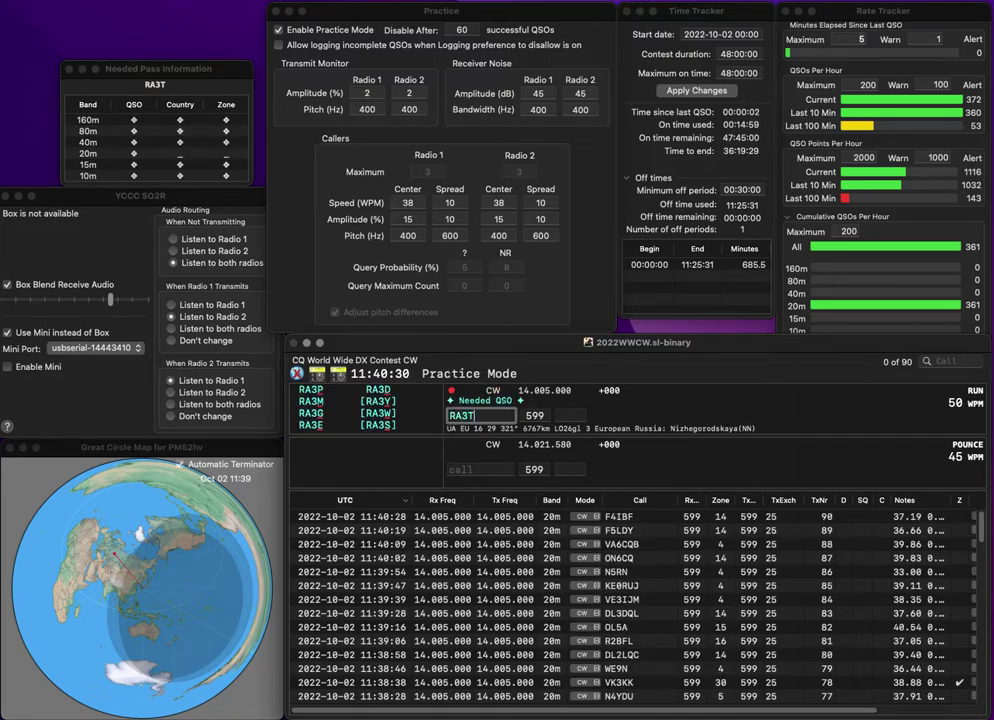
{"action": "type", "text": "YL"}
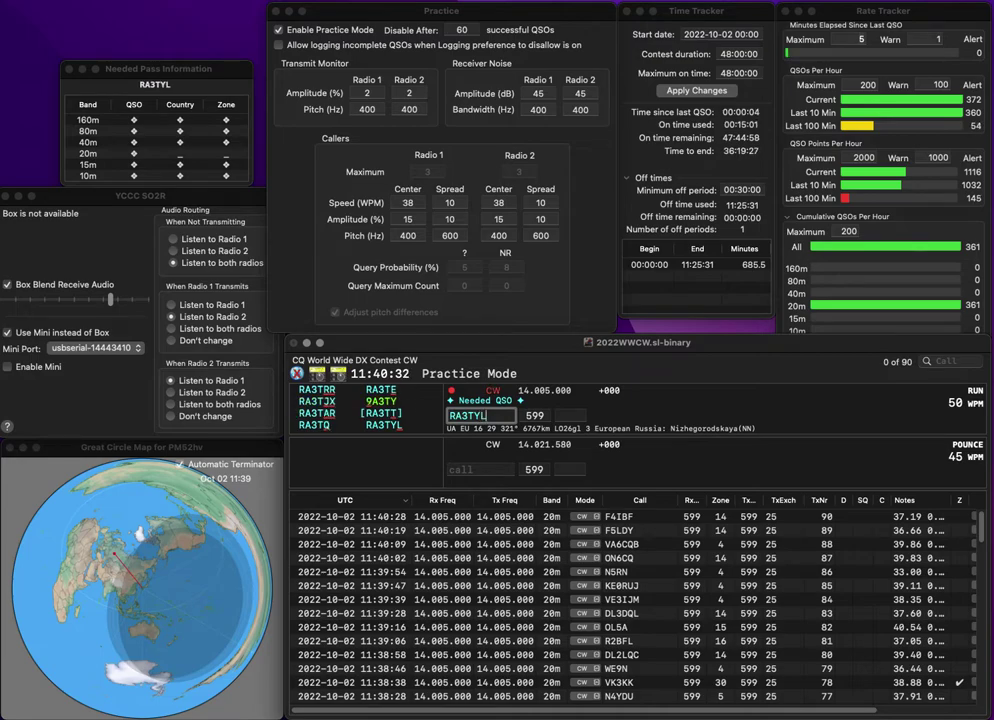
{"action": "key", "text": "Return"}
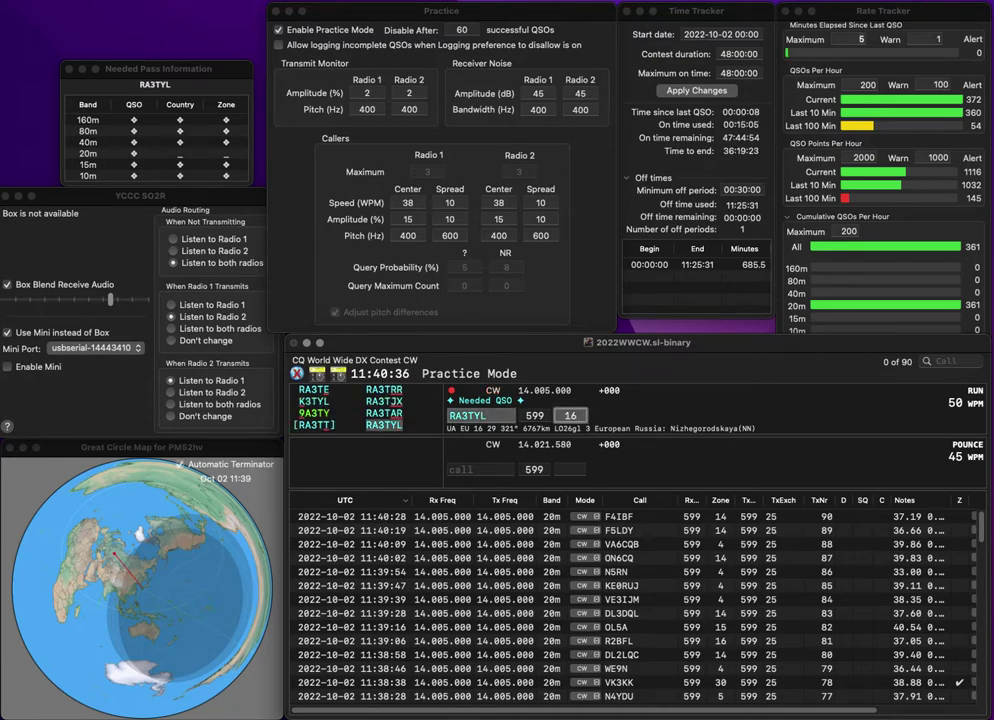
{"action": "key", "text": "Return"}
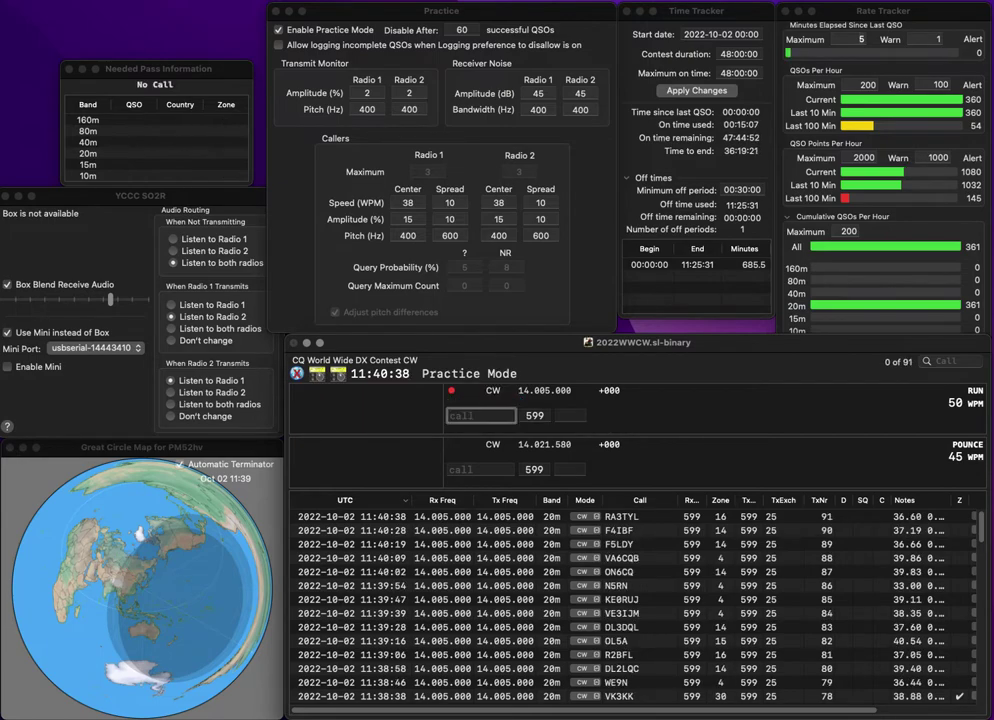
{"action": "type", "text": "K1VY"}
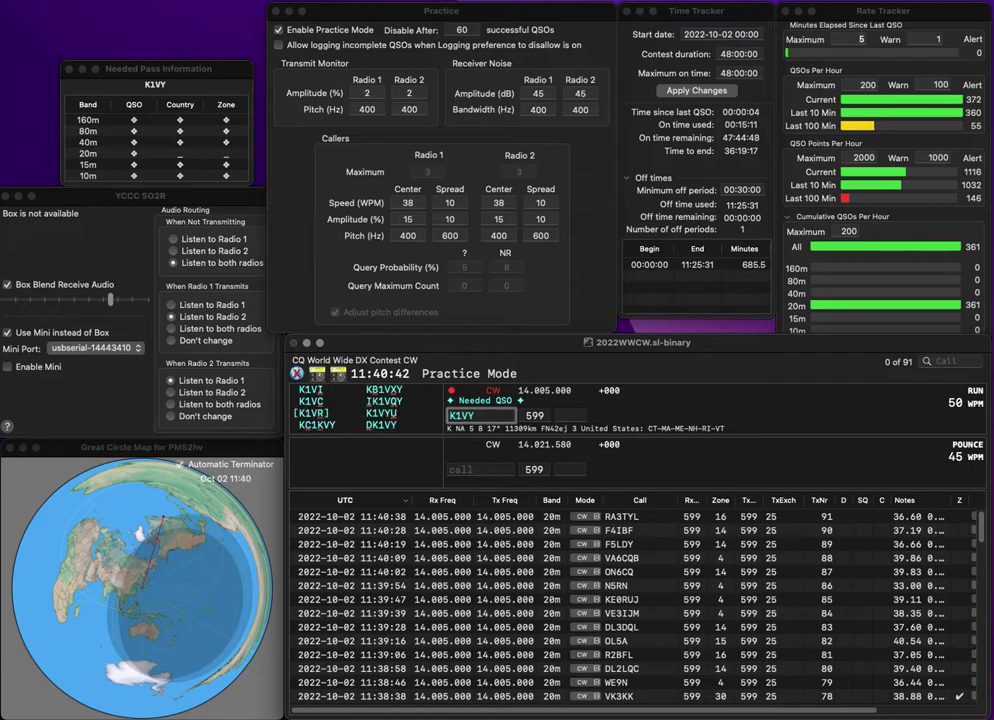
{"action": "type", "text": "U"}
{"action": "key", "text": "Tab"}
{"action": "type", "text": "5"}
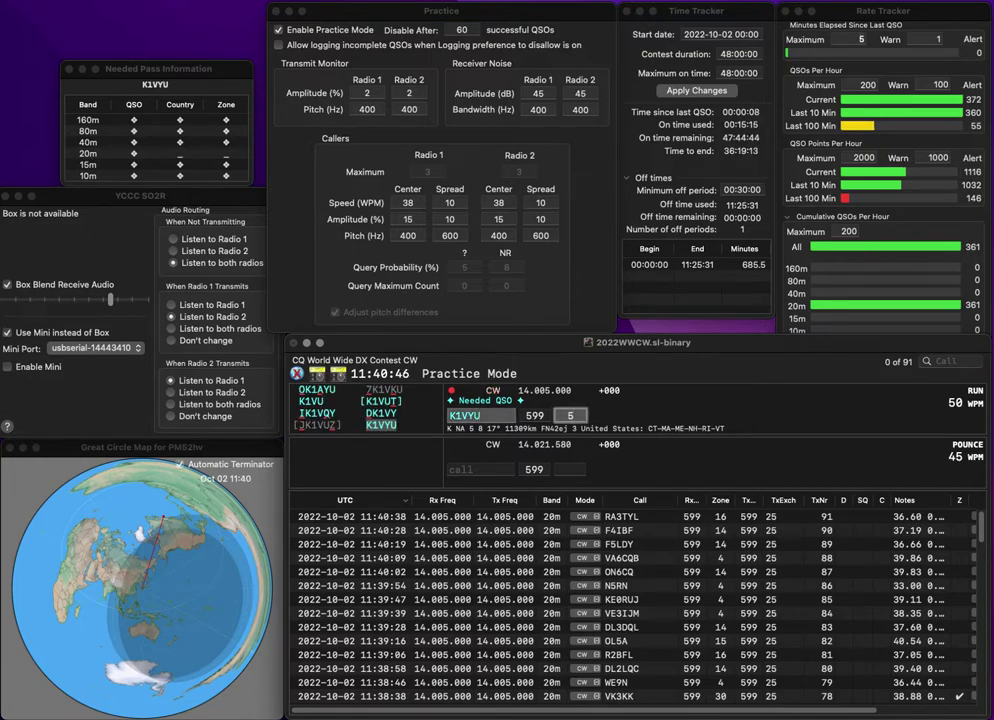
{"action": "key", "text": "Return"}
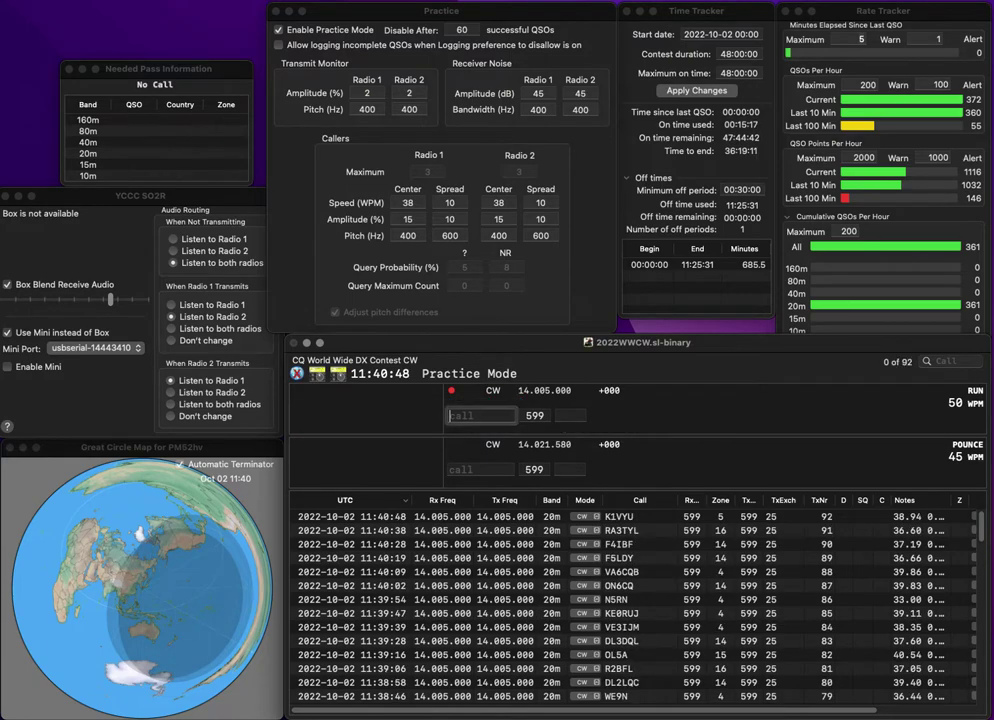
{"action": "type", "text": "G5TOX"}
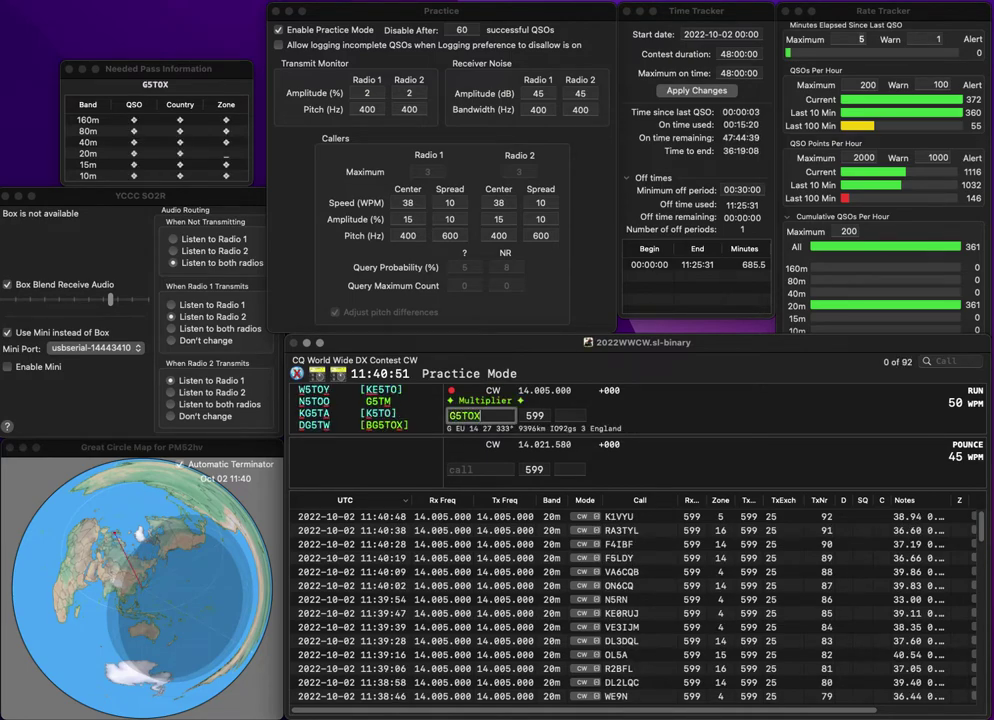
{"action": "key", "text": "Home"}
{"action": "type", "text": "B"}
{"action": "key", "text": "space"}
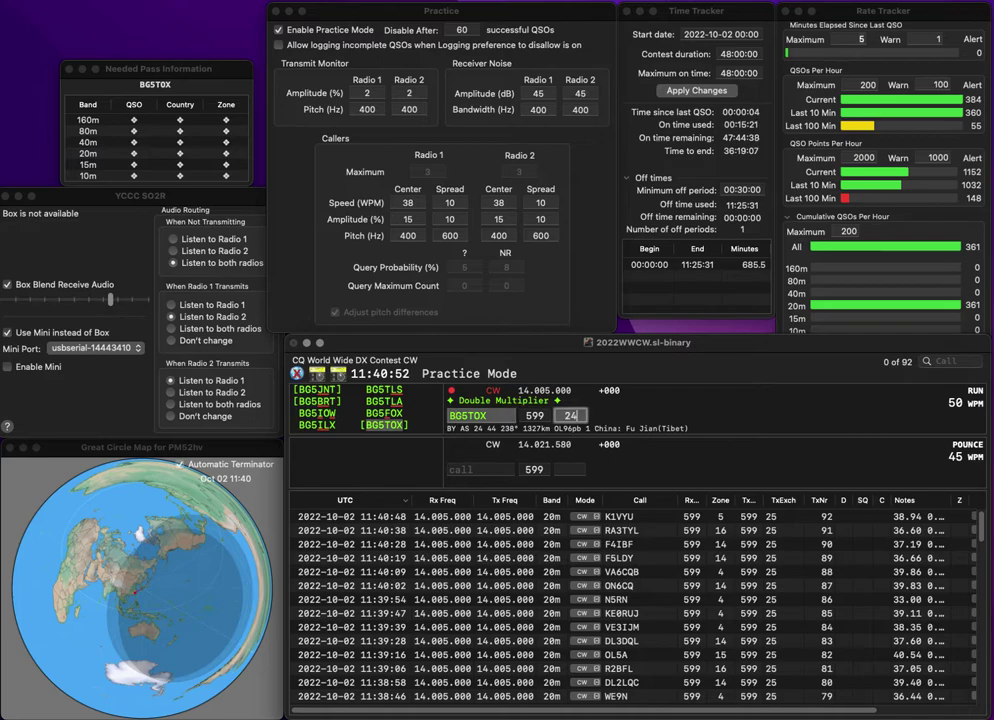
{"action": "type", "text": "24"}
{"action": "key", "text": "Return"}
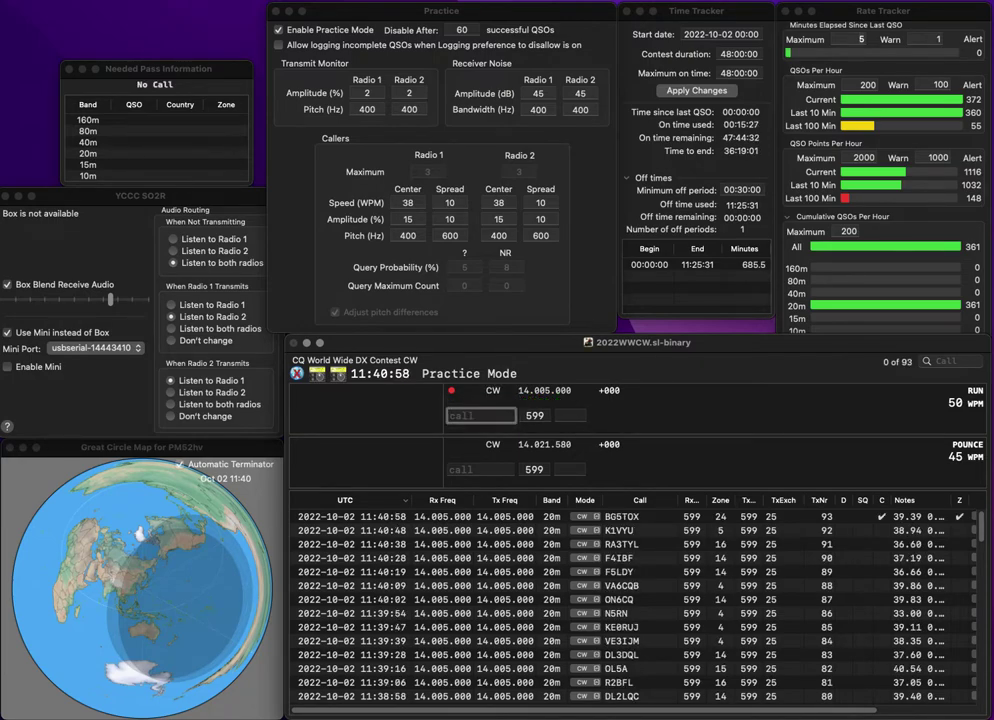
{"action": "type", "text": "9"}
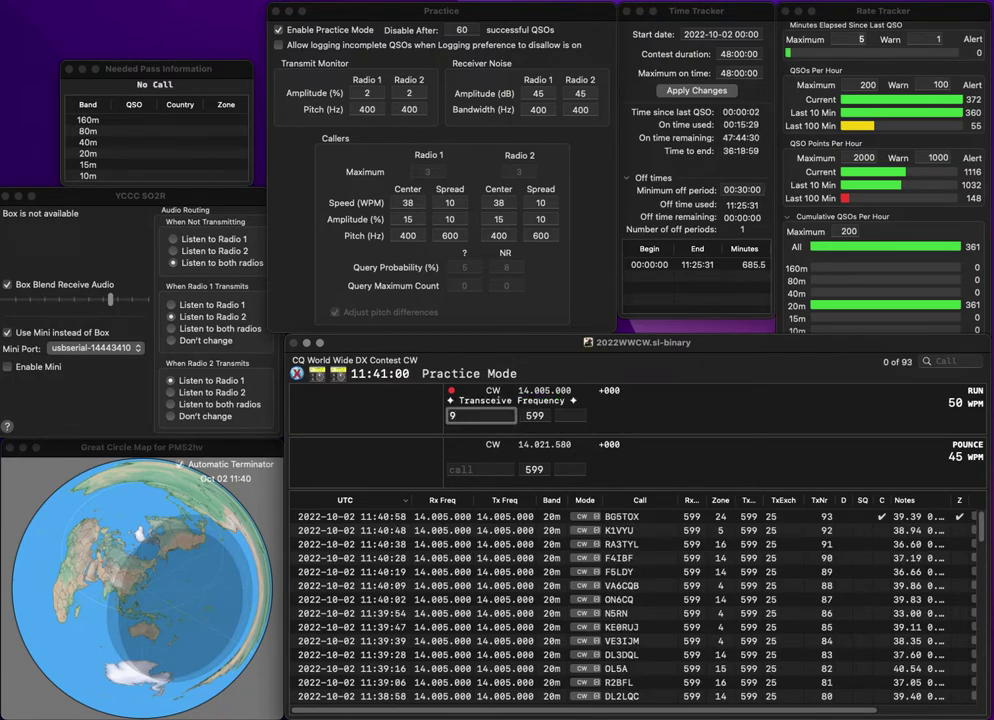
{"action": "type", "text": "V"}
{"action": "key", "text": "BackSpace"}
{"action": "key", "text": "BackSpace"}
{"action": "type", "text": "VE9"}
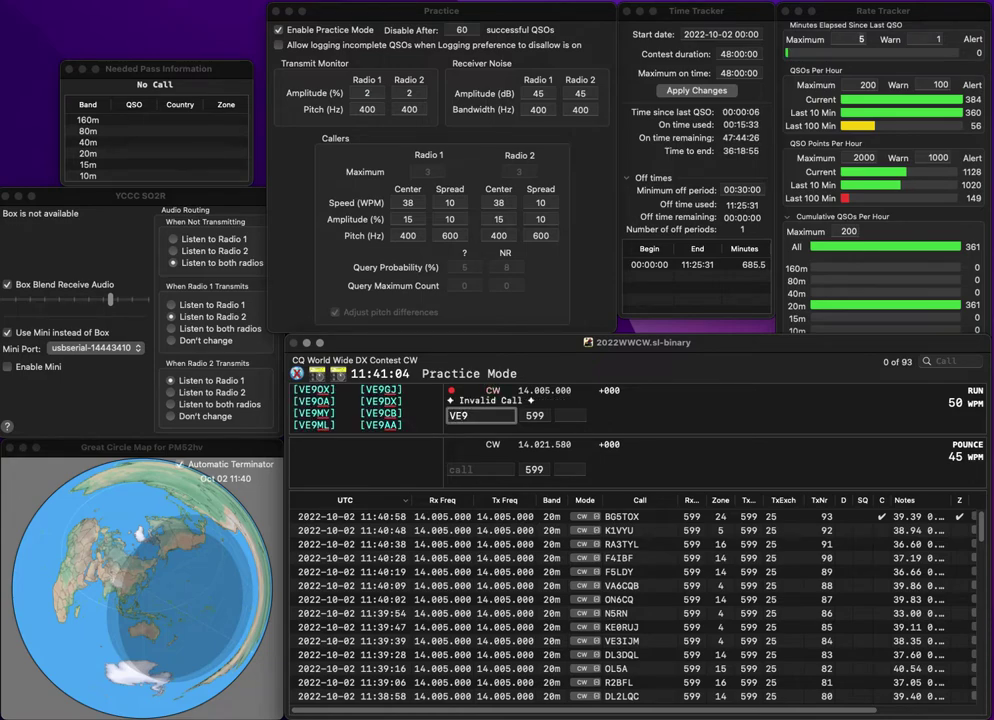
{"action": "type", "text": "GX"}
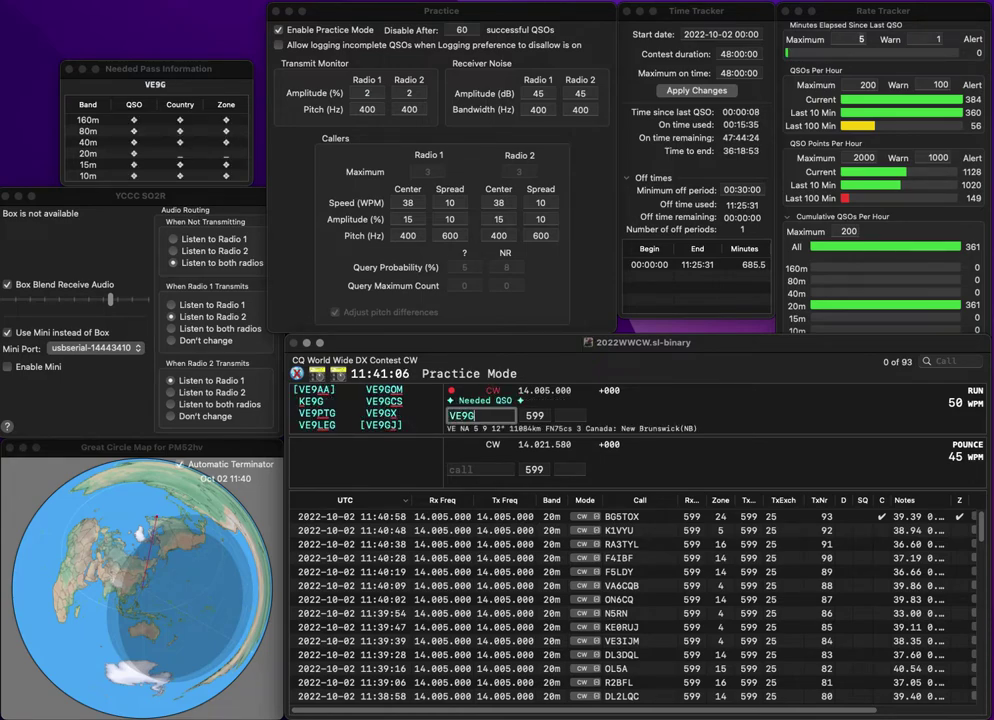
{"action": "key", "text": "space"}
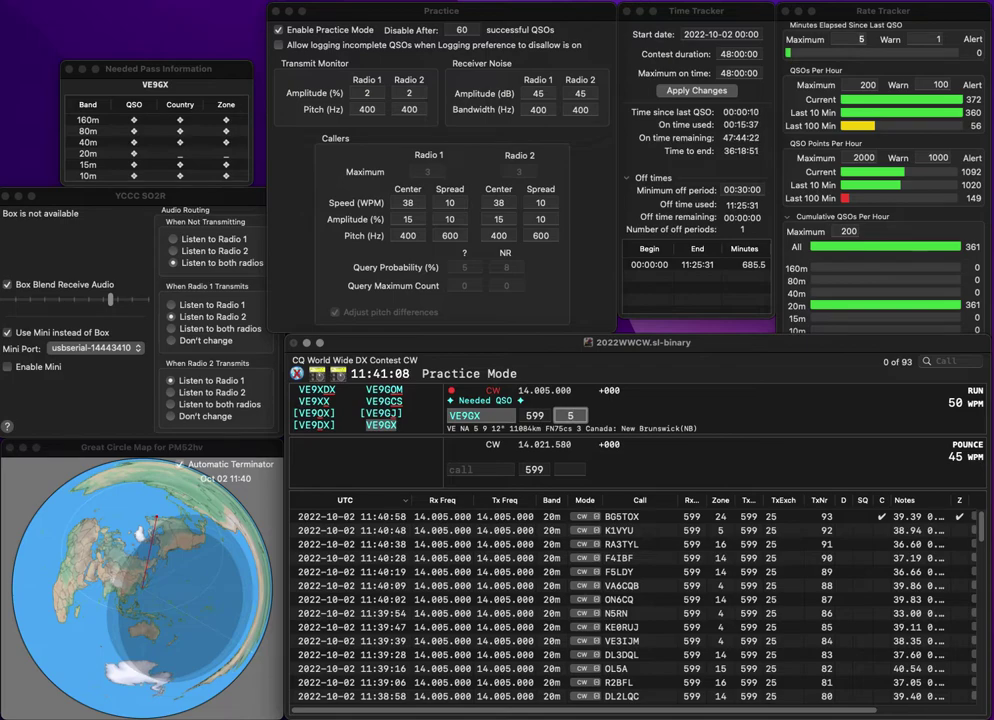
{"action": "type", "text": "5"}
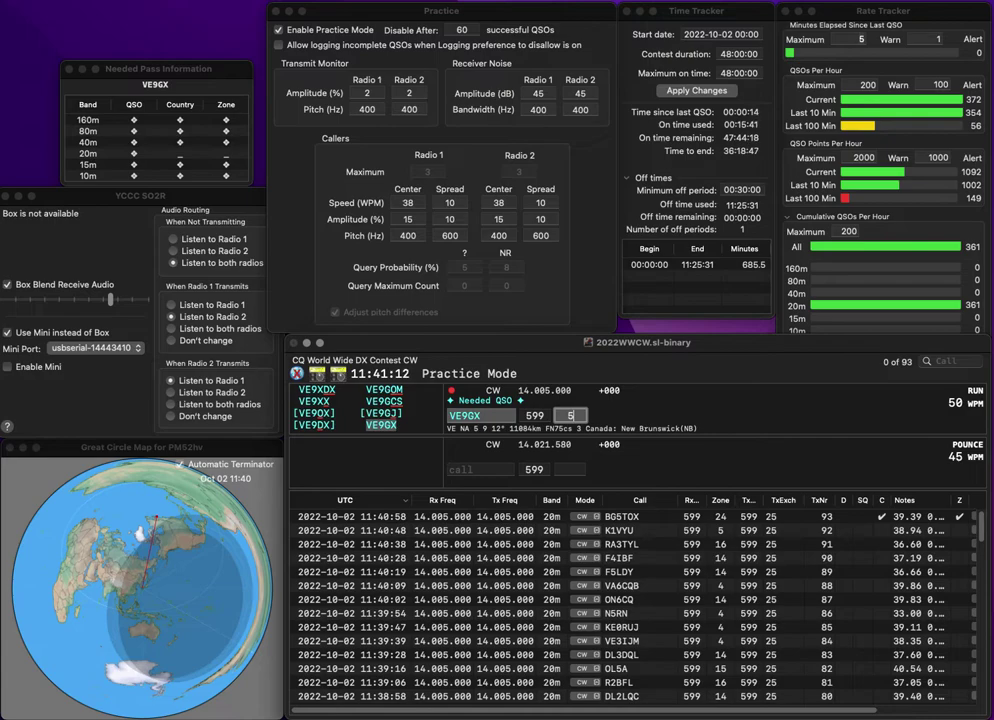
{"action": "key", "text": "Return"}
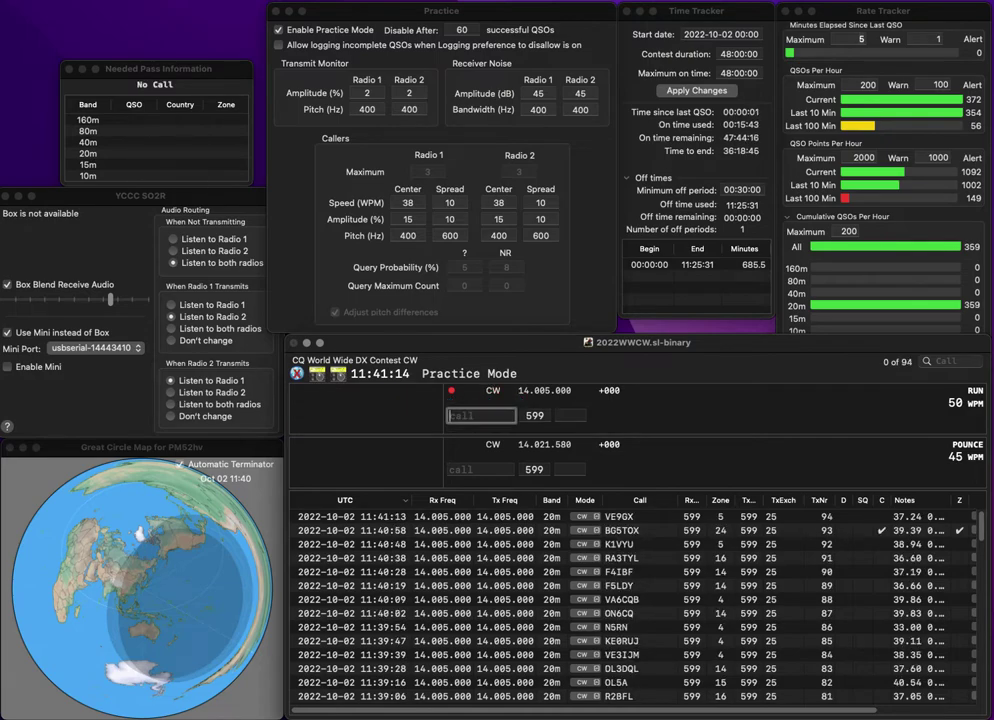
Log the contacts with 9H1MRL using zone 15 and VU2MB using zone 22 on the run radio
{"action": "type", "text": "9H1MRL"}
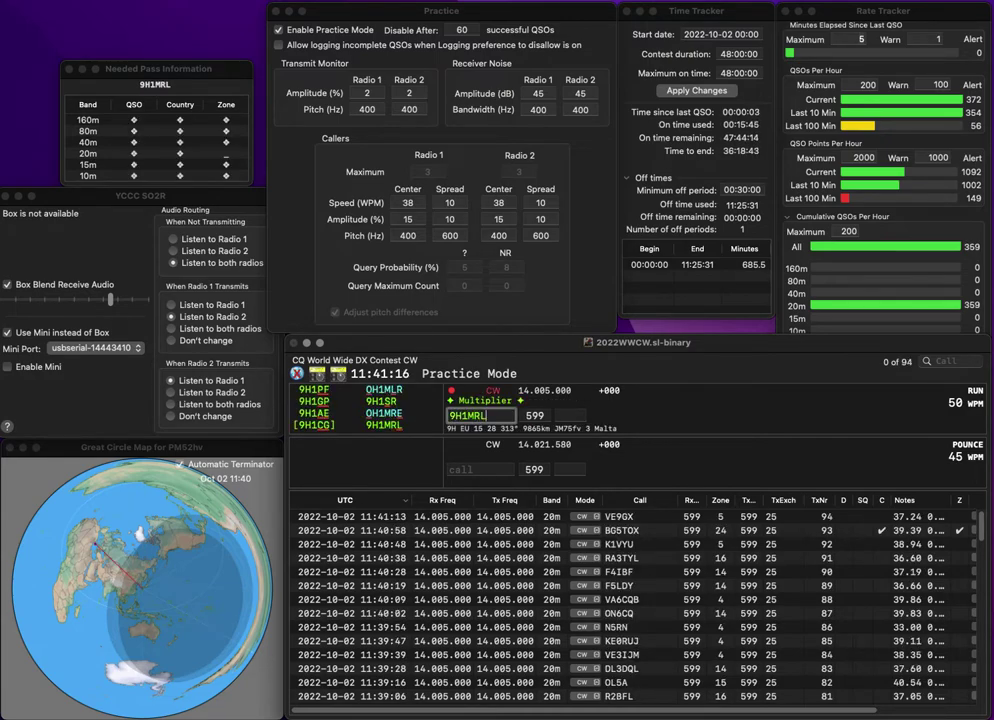
{"action": "key", "text": "space"}
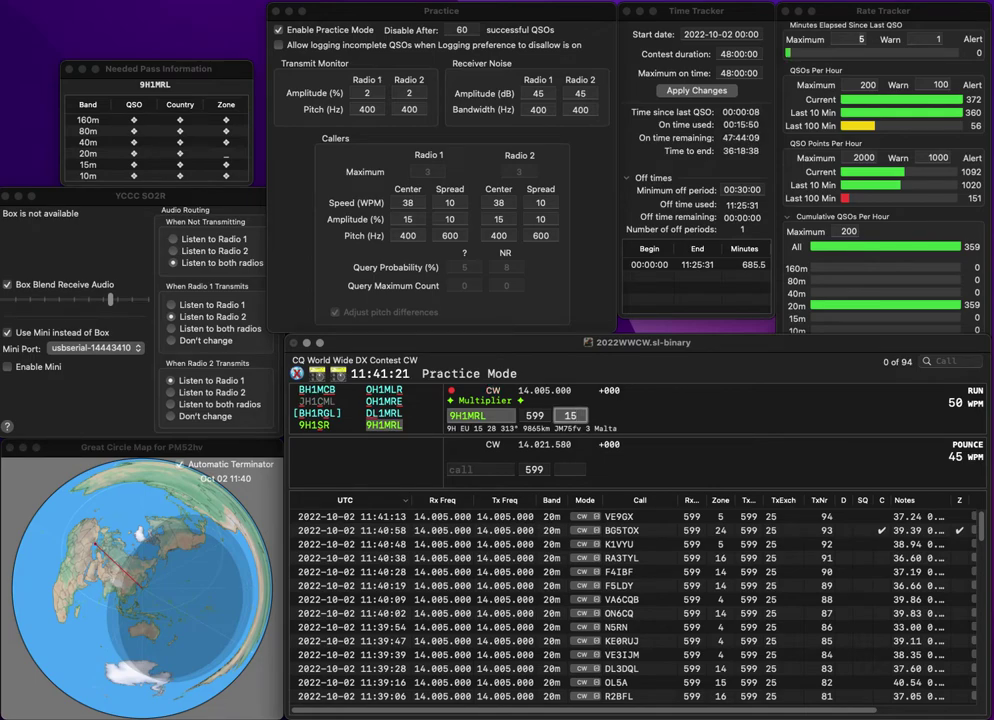
{"action": "key", "text": "Return"}
{"action": "type", "text": "VU2MB"}
{"action": "key", "text": "space"}
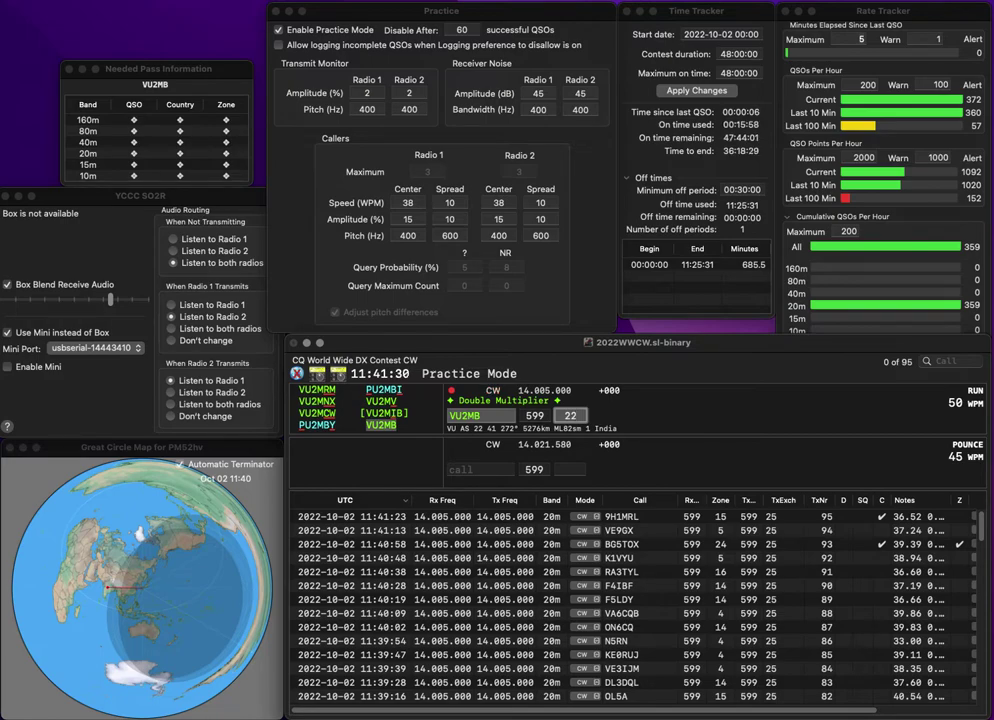
{"action": "key", "text": "Return"}
Log the contact with IV3IYH on the run radio using zone 15, correcting the call sign's prefix to IV
{"action": "type", "text": "S"}
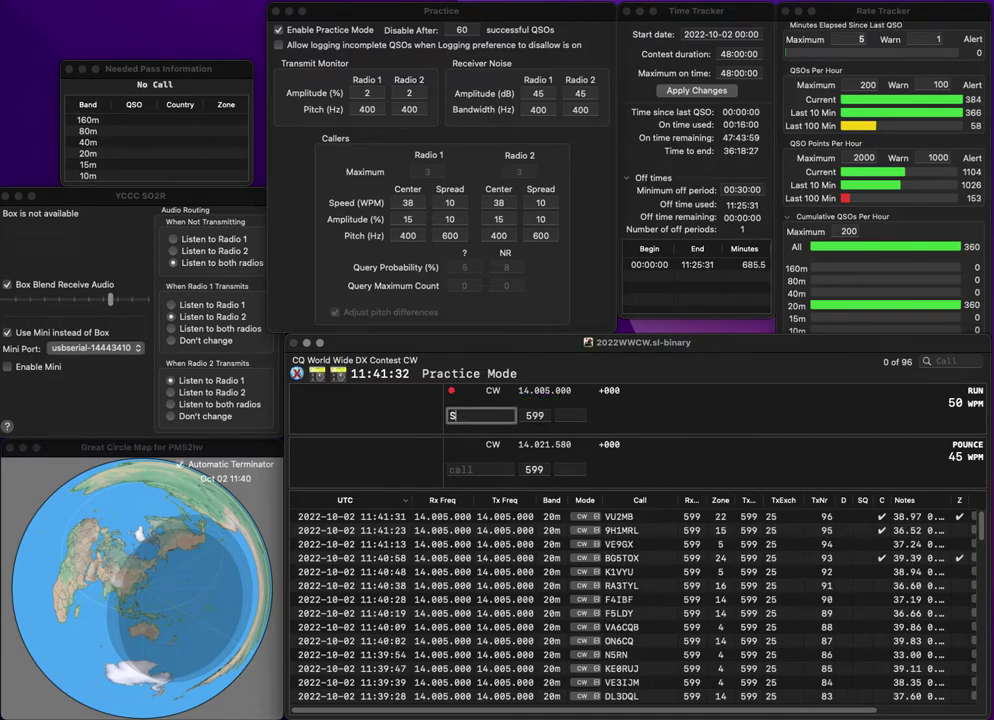
{"action": "type", "text": "3IYH"}
{"action": "left_click", "coordinate": [456, 415]}
{"action": "key", "text": "BackSpace"}
{"action": "type", "text": "IV"}
{"action": "key", "text": "space"}
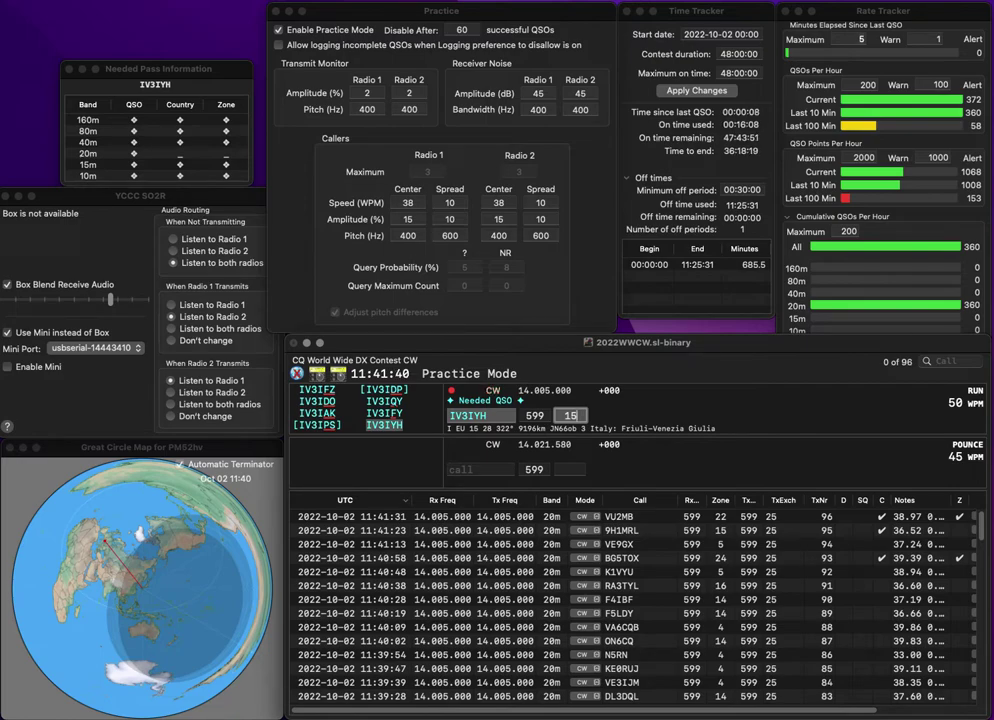
{"action": "key", "text": "Return"}
{"action": "type", "text": "XE1"}
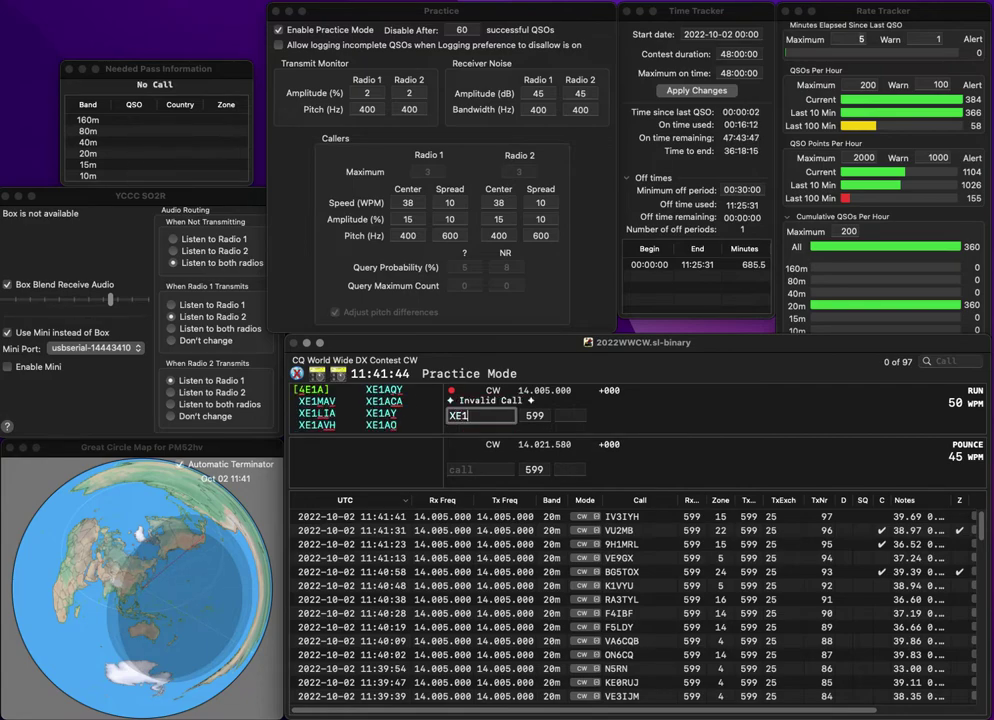
{"action": "key", "text": "Return"}
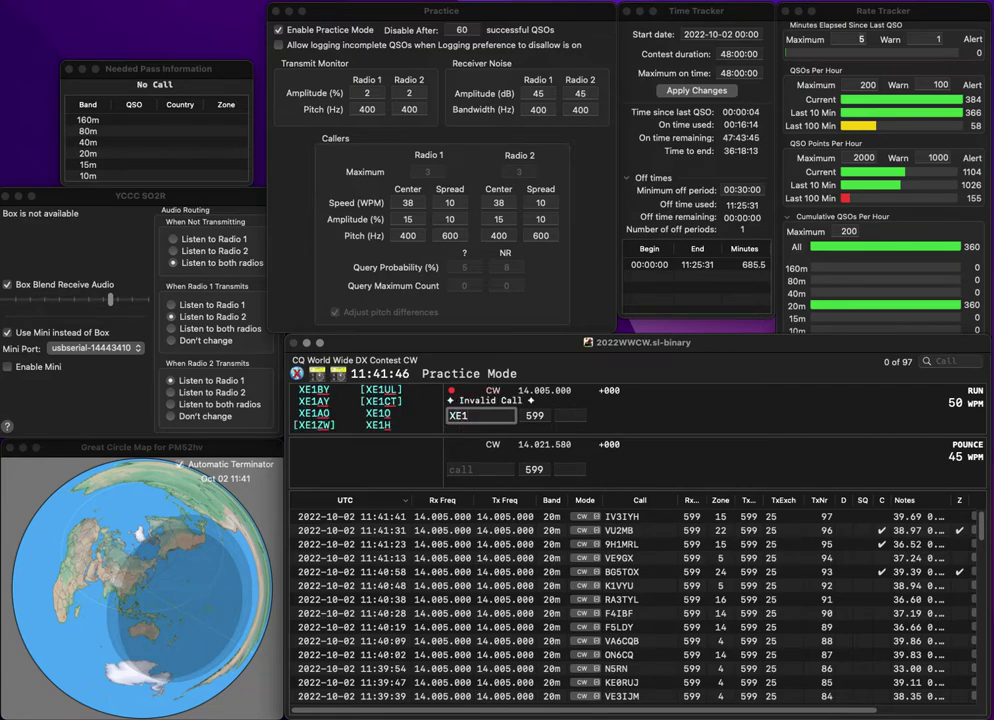
{"action": "type", "text": "AV"}
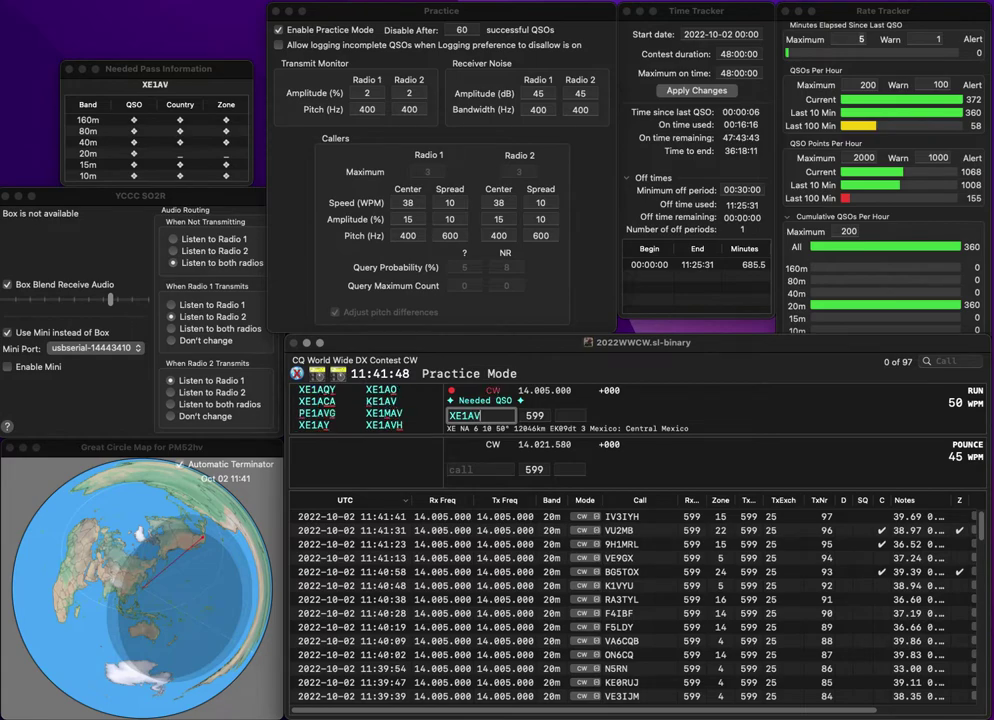
{"action": "type", "text": "H"}
{"action": "key", "text": "space"}
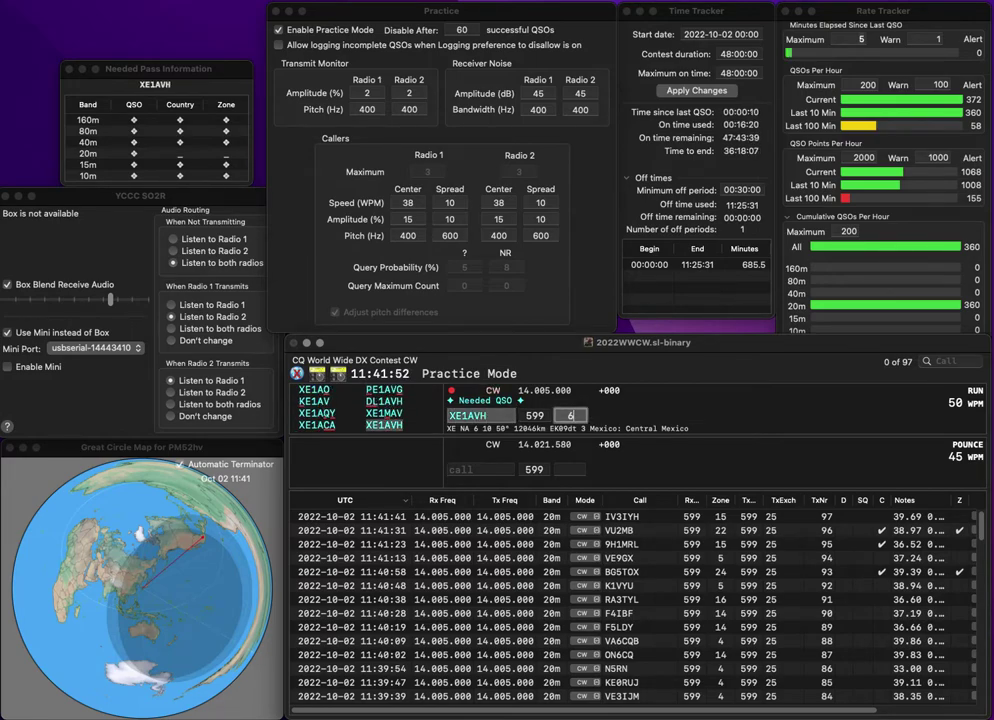
{"action": "key", "text": "Return"}
{"action": "type", "text": "KH6MO"}
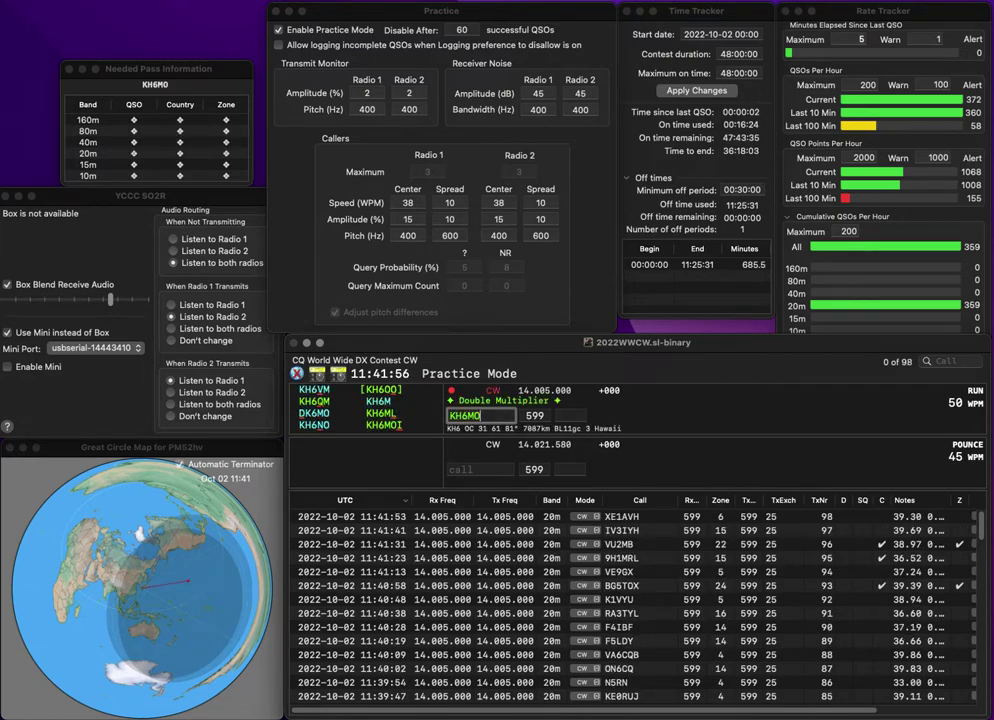
{"action": "type", "text": "I"}
{"action": "key", "text": "Return"}
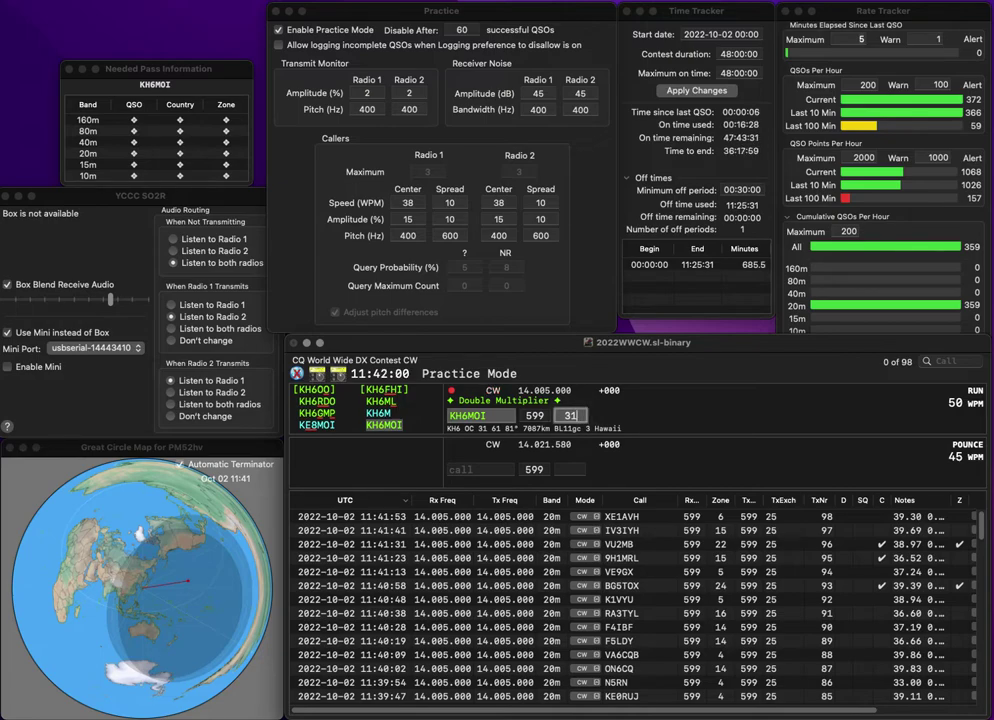
{"action": "key", "text": "Return"}
{"action": "type", "text": "EW"}
{"action": "key", "text": "BackSpace"}
{"action": "type", "text": "ADM"}
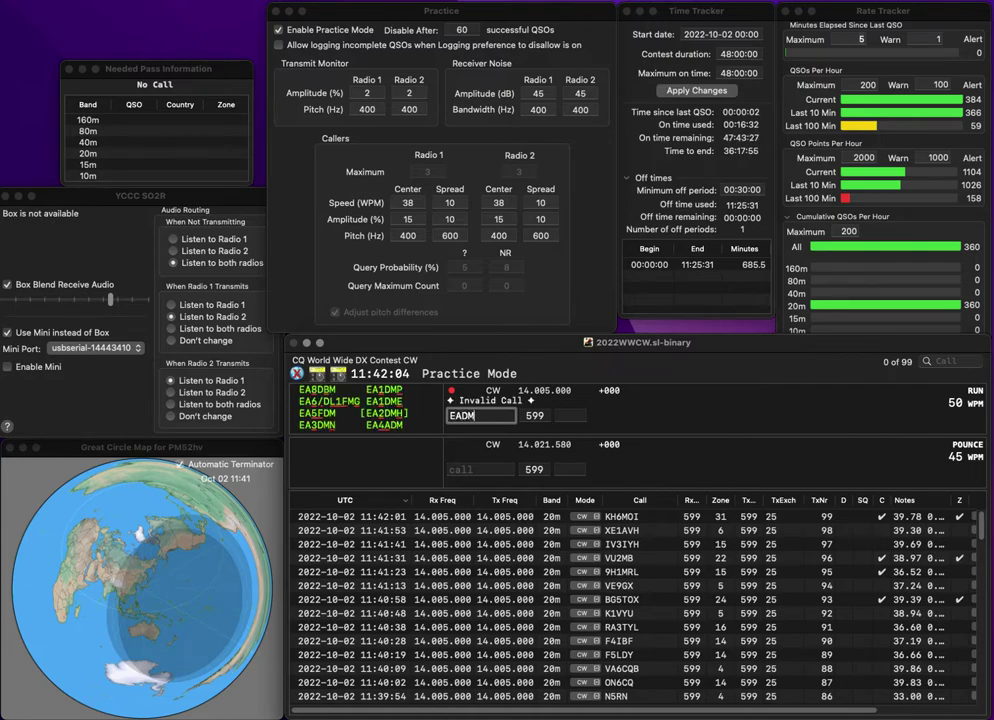
{"action": "type", "text": "X8DMX"}
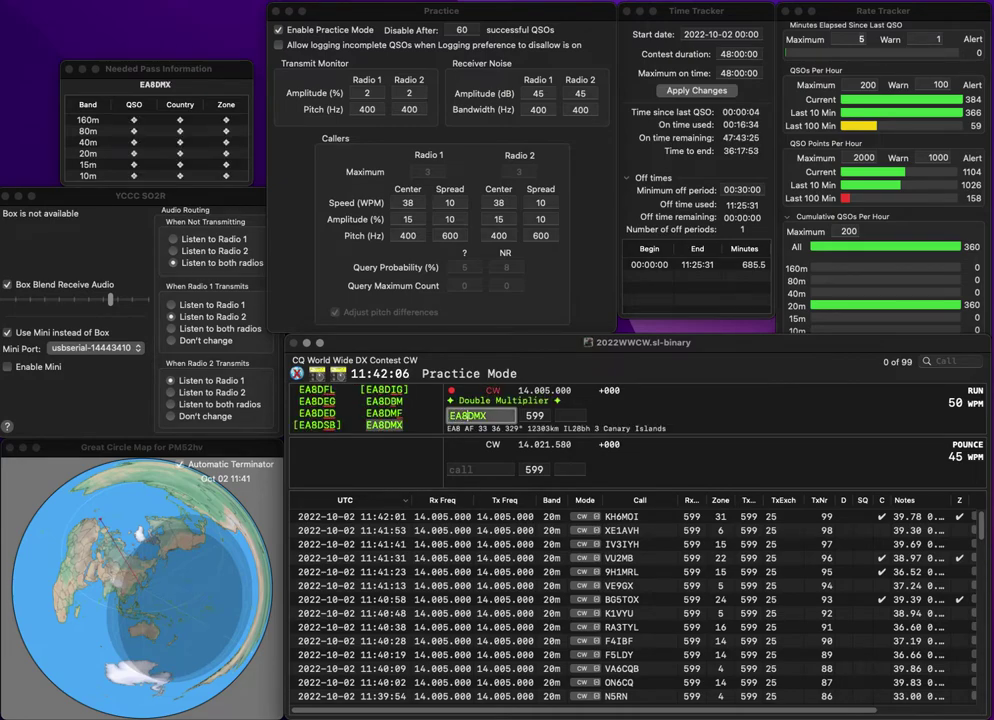
{"action": "key", "text": "Return"}
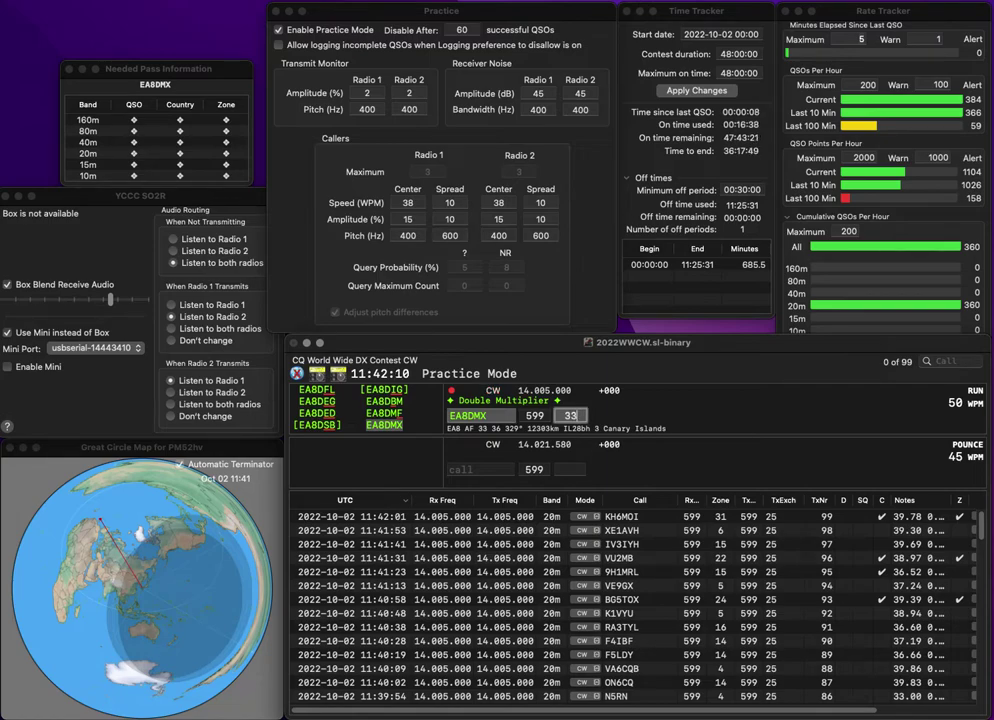
{"action": "key", "text": "Return"}
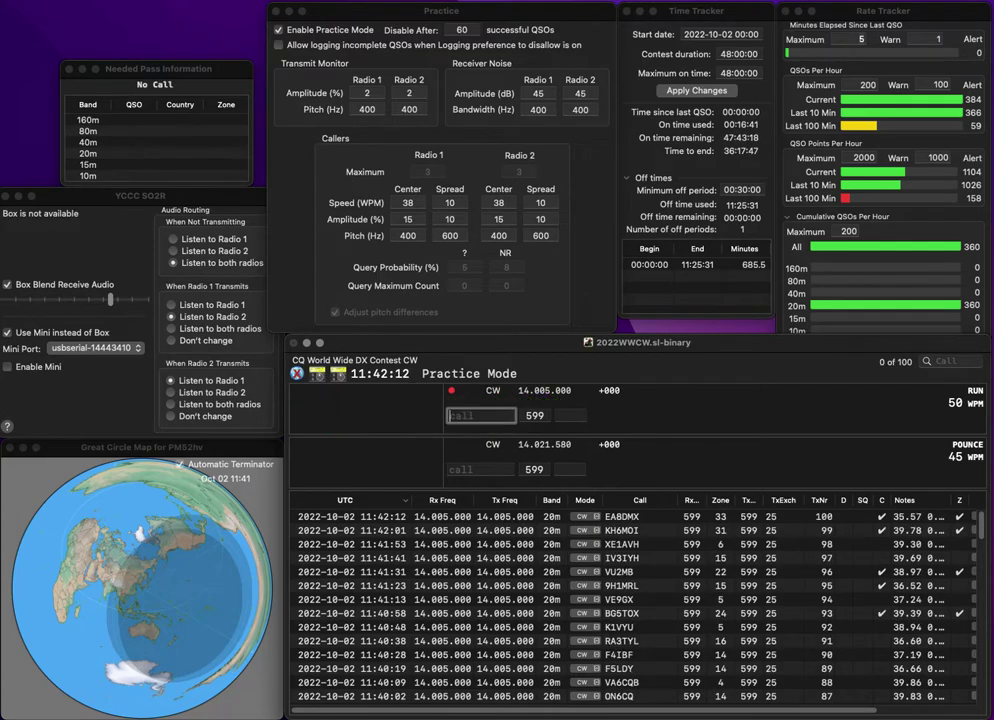
{"action": "type", "text": "VK"}
{"action": "key", "text": "Return"}
{"action": "type", "text": "2K"}
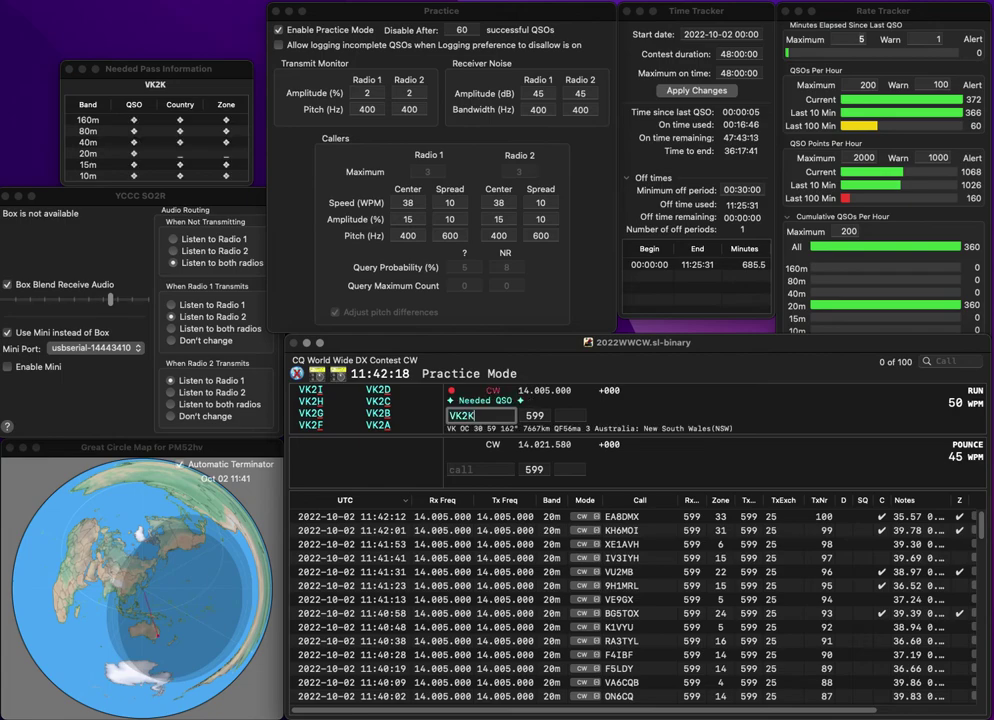
{"action": "type", "text": "PP"}
{"action": "key", "text": "space"}
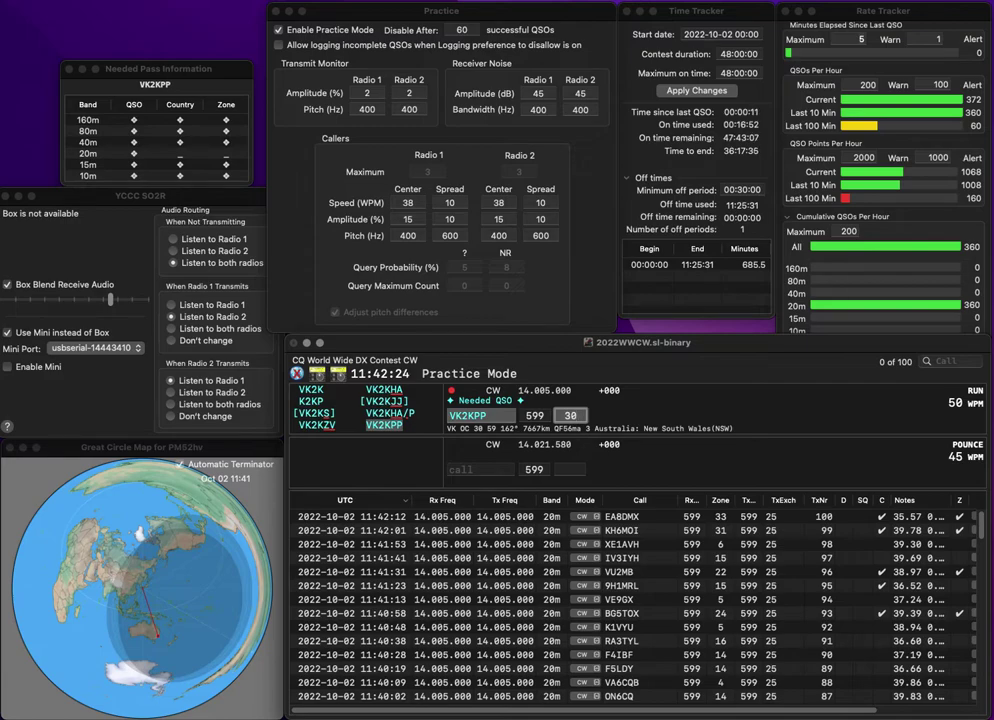
{"action": "key", "text": "Return"}
Log the contact with WB6OEE on the run radio using zone 3
{"action": "type", "text": "W"}
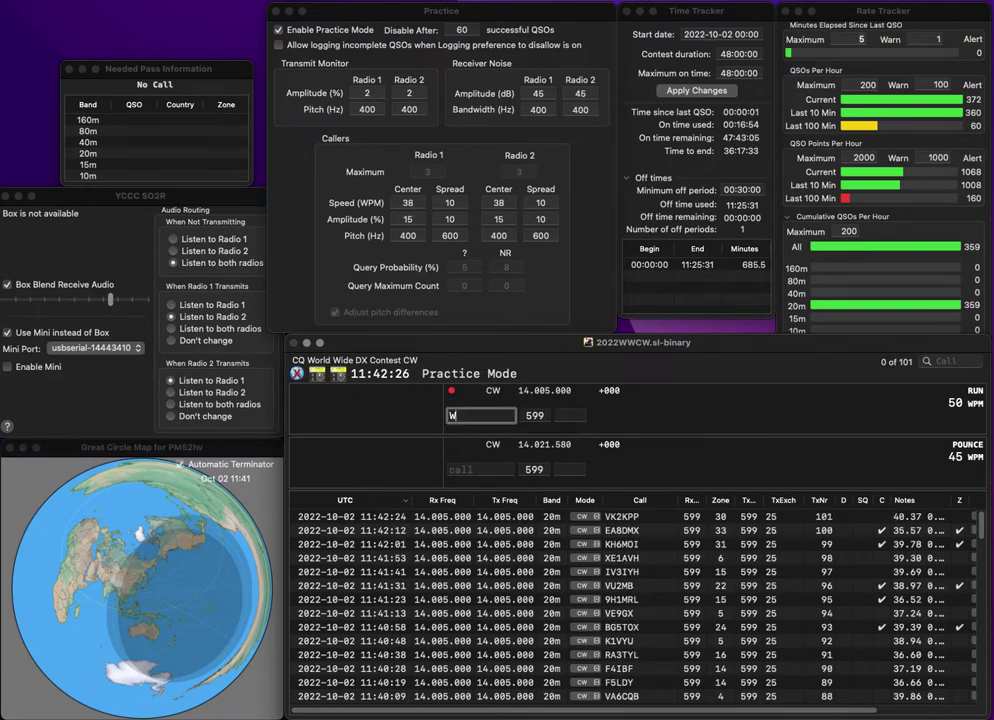
{"action": "type", "text": "B6OEE"}
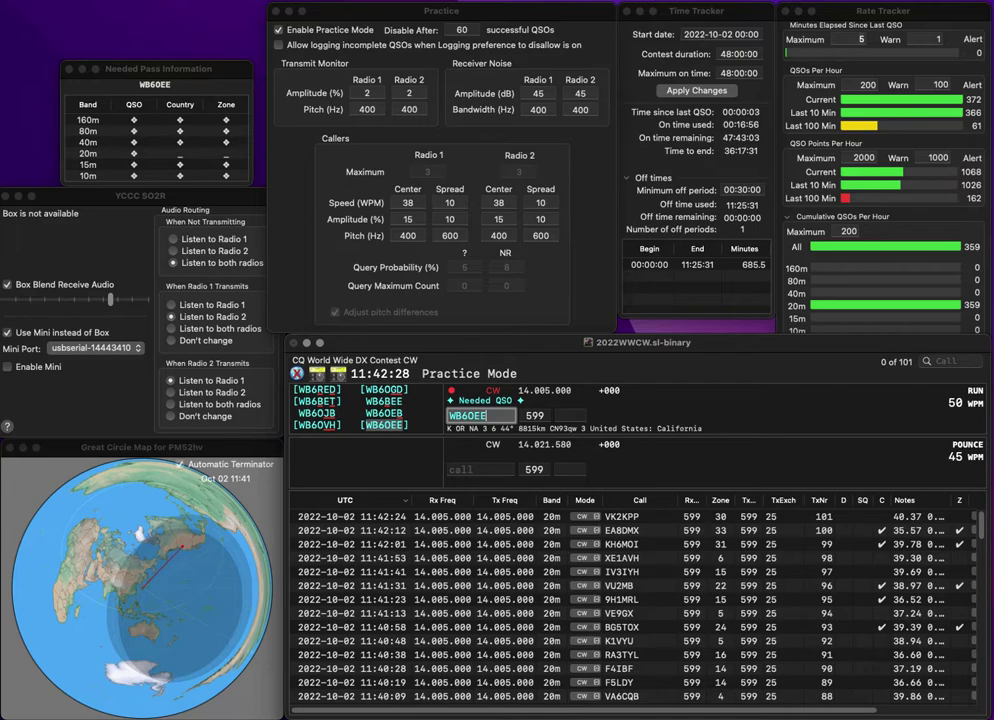
{"action": "key", "text": "Return"}
{"action": "type", "text": "33"}
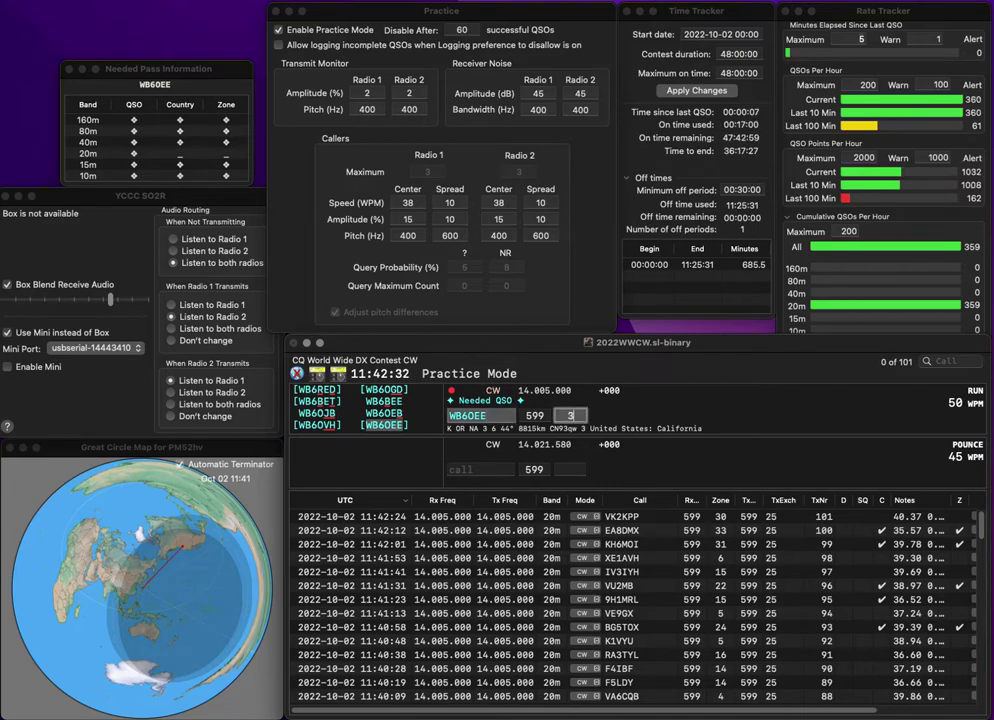
{"action": "key", "text": "Return"}
Log the contact with K8EO on the run radio using zone 4, correcting the call sign's district digit to 8
{"action": "type", "text": "K"}
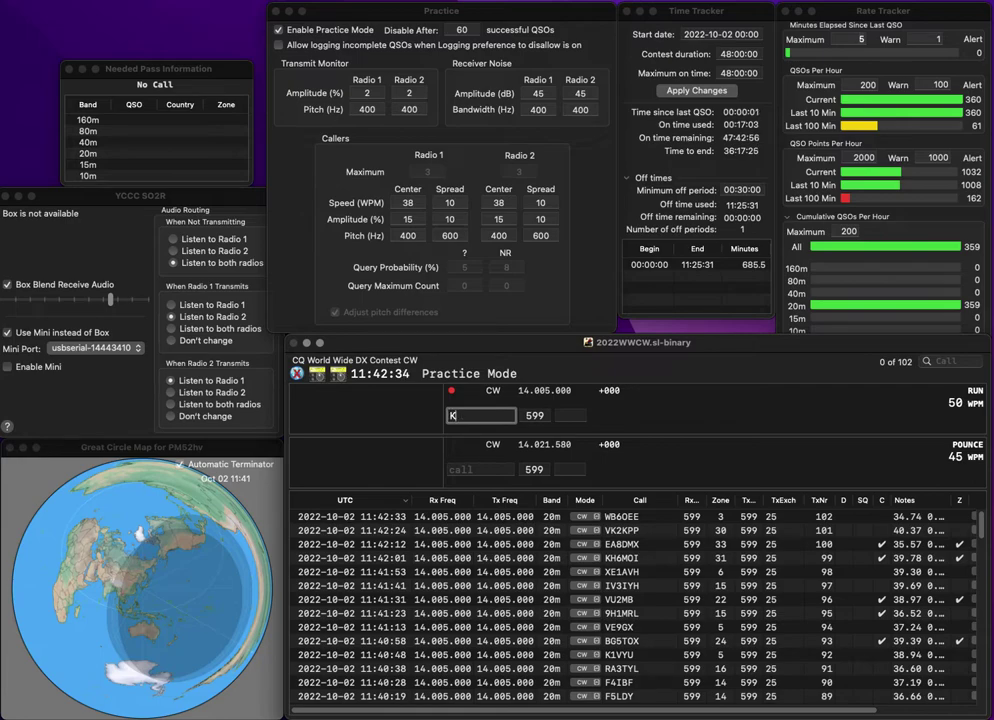
{"action": "type", "text": "7EE0"}
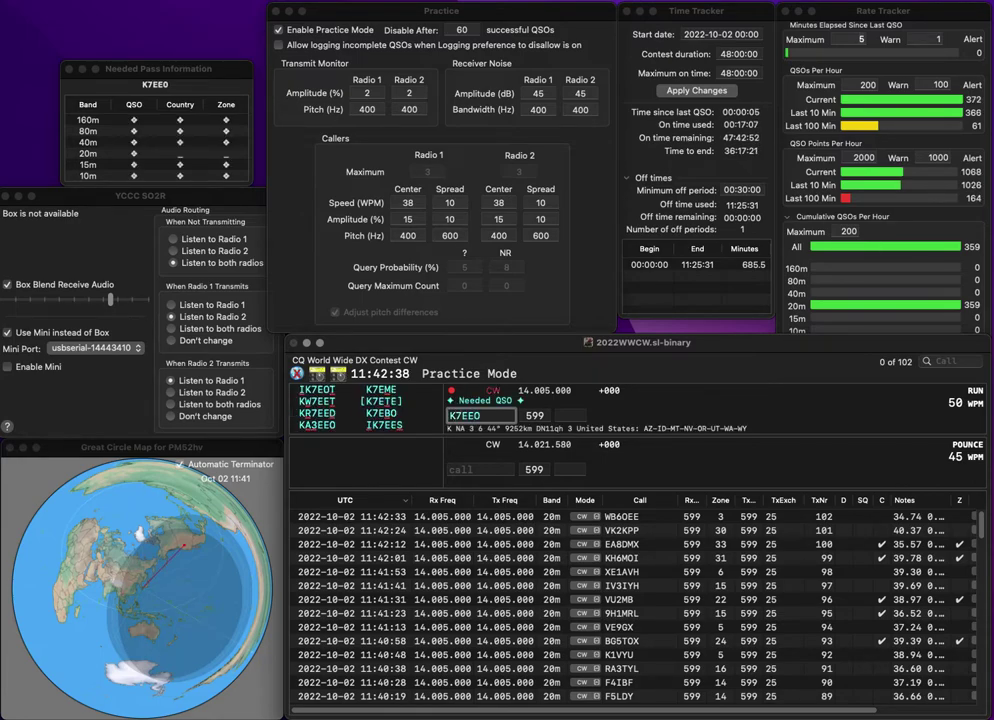
{"action": "key", "text": "BackSpace"}
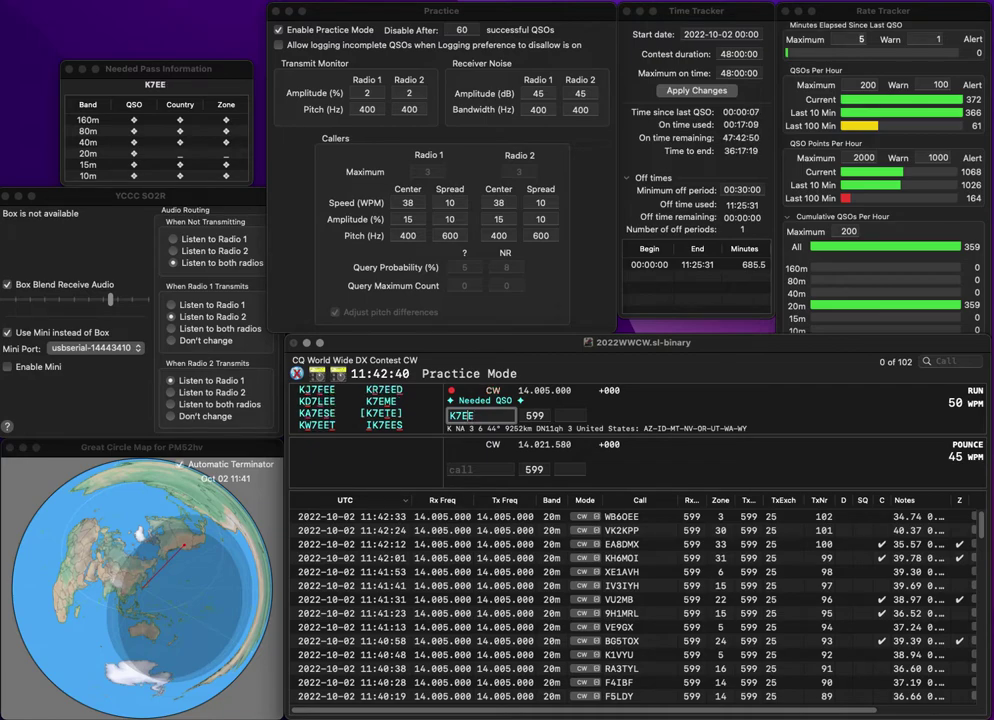
{"action": "key", "text": "BackSpace"}
{"action": "type", "text": "8"}
{"action": "key", "text": "Right"}
{"action": "key", "text": "Right"}
{"action": "key", "text": "BackSpace"}
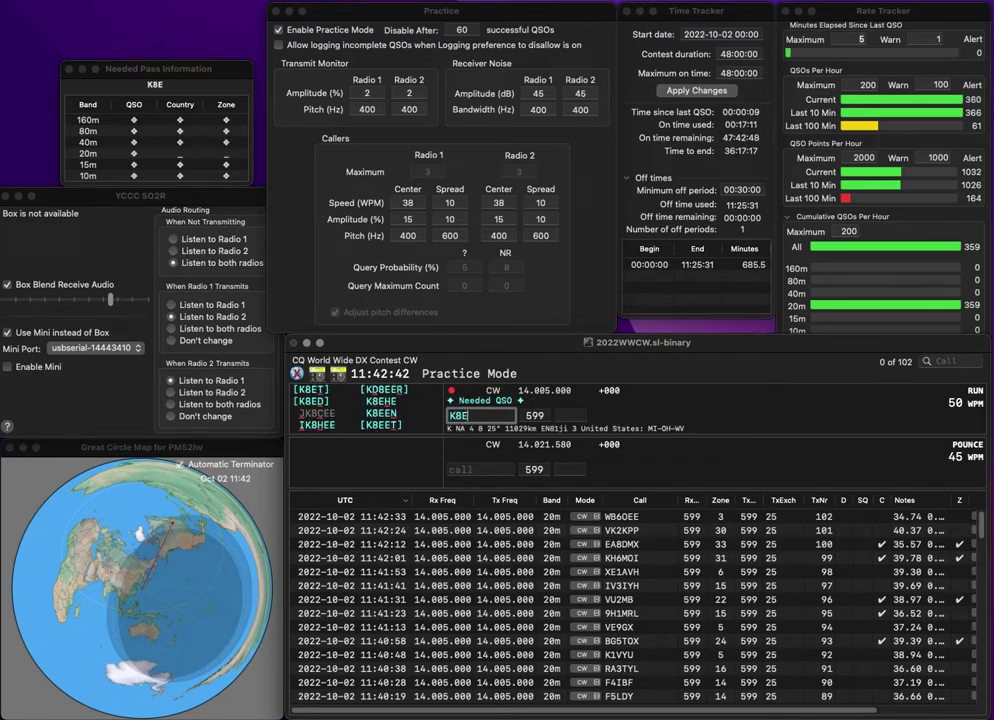
{"action": "type", "text": "O"}
{"action": "key", "text": "Return"}
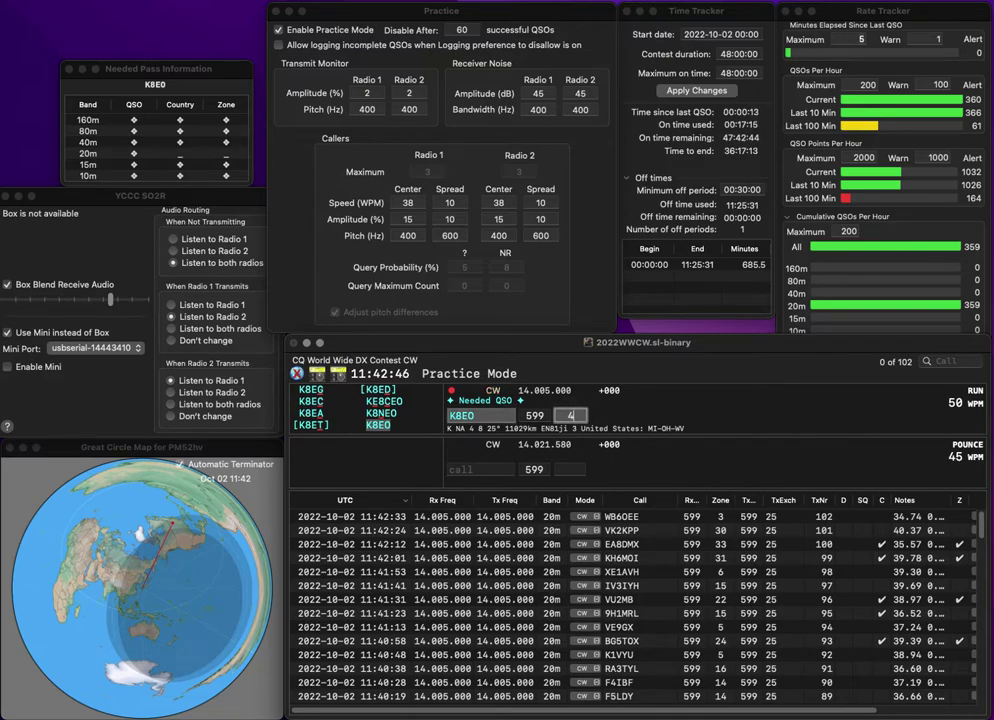
{"action": "key", "text": "Return"}
Log the contact with UT1KT on the run radio using zone 16, correcting the call sign's suffix to KT
{"action": "type", "text": "UT1CT"}
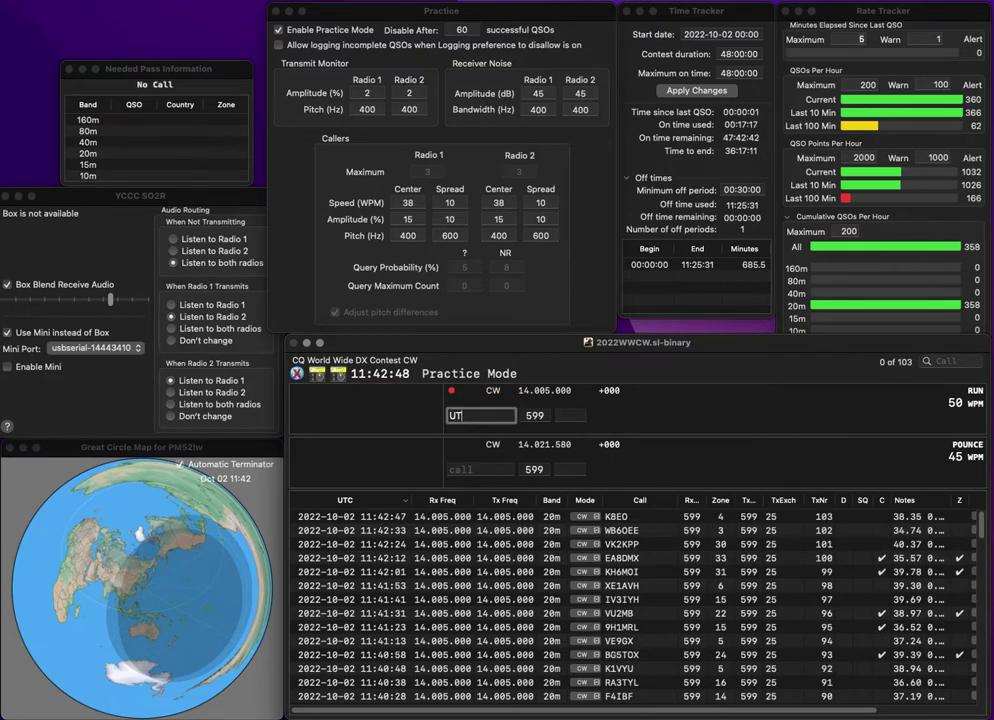
{"action": "key", "text": "space"}
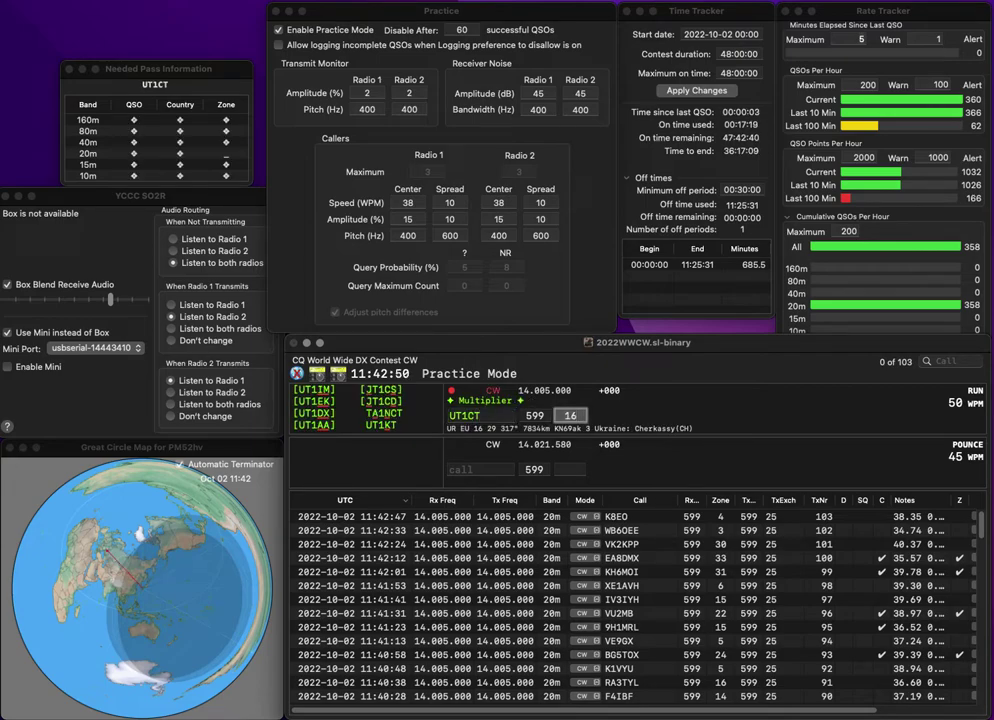
{"action": "key", "text": "shift+Tab"}
{"action": "key", "text": "BackSpace"}
{"action": "key", "text": "BackSpace"}
{"action": "type", "text": "KT"}
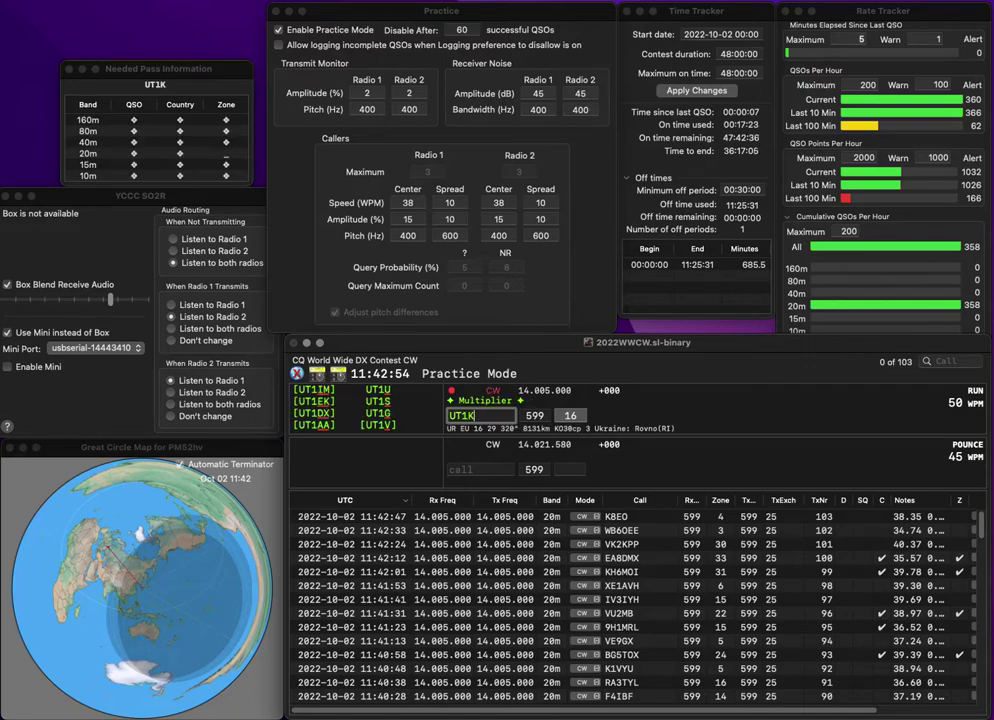
{"action": "key", "text": "Tab"}
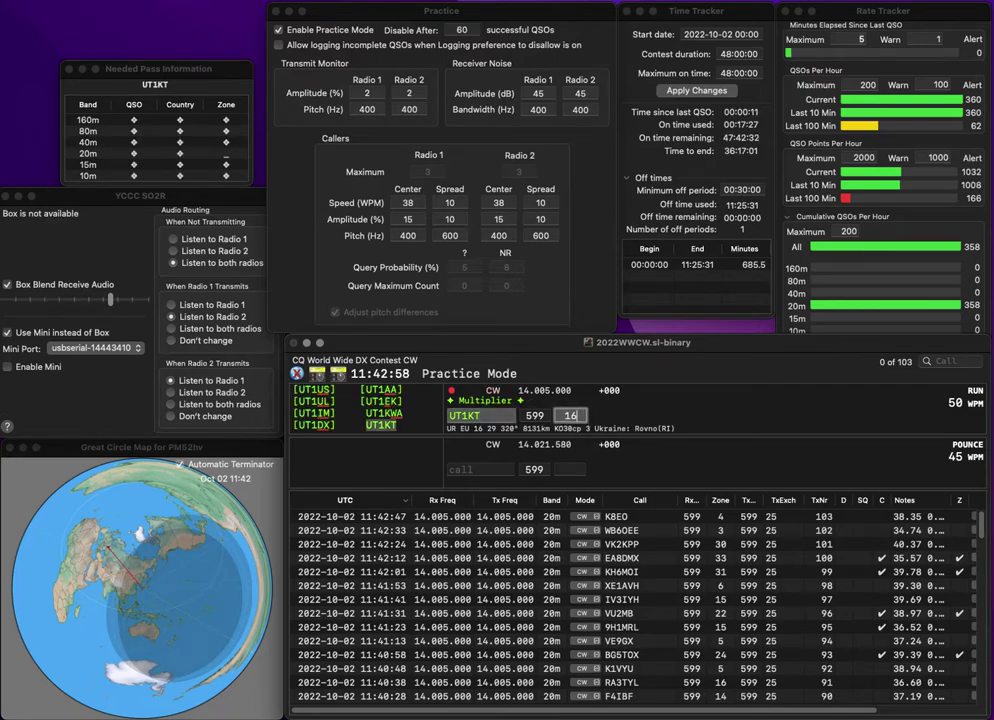
{"action": "key", "text": "Return"}
Log the contacts with K6LMN using zone 3 and RA3R using zone 16 on the run radio
{"action": "type", "text": "K6LMN"}
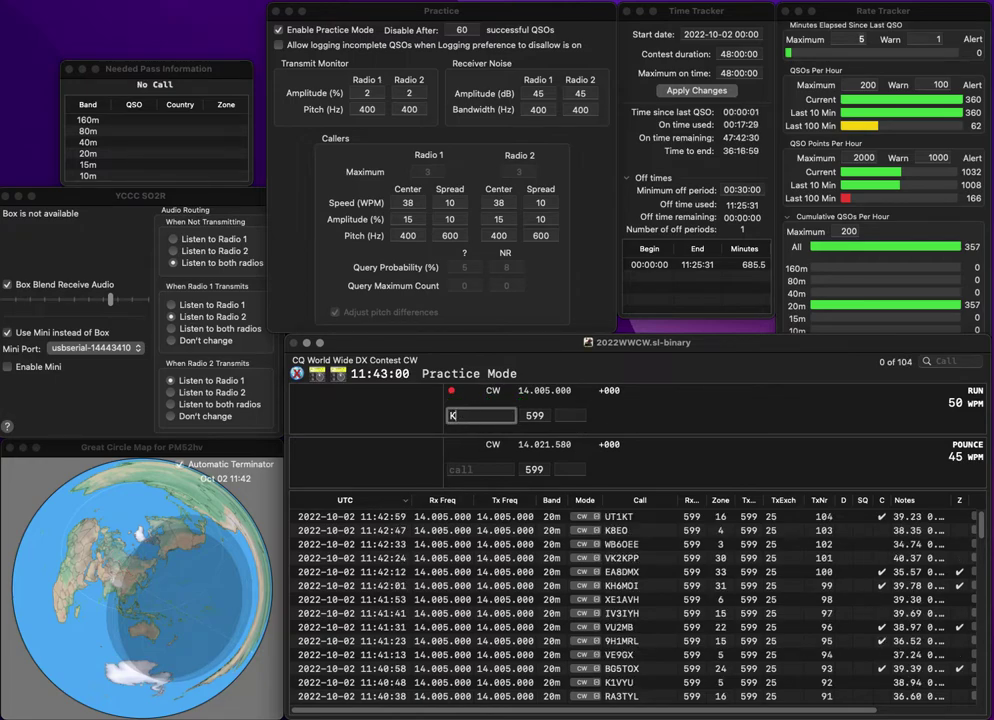
{"action": "key", "text": "space"}
{"action": "type", "text": "3"}
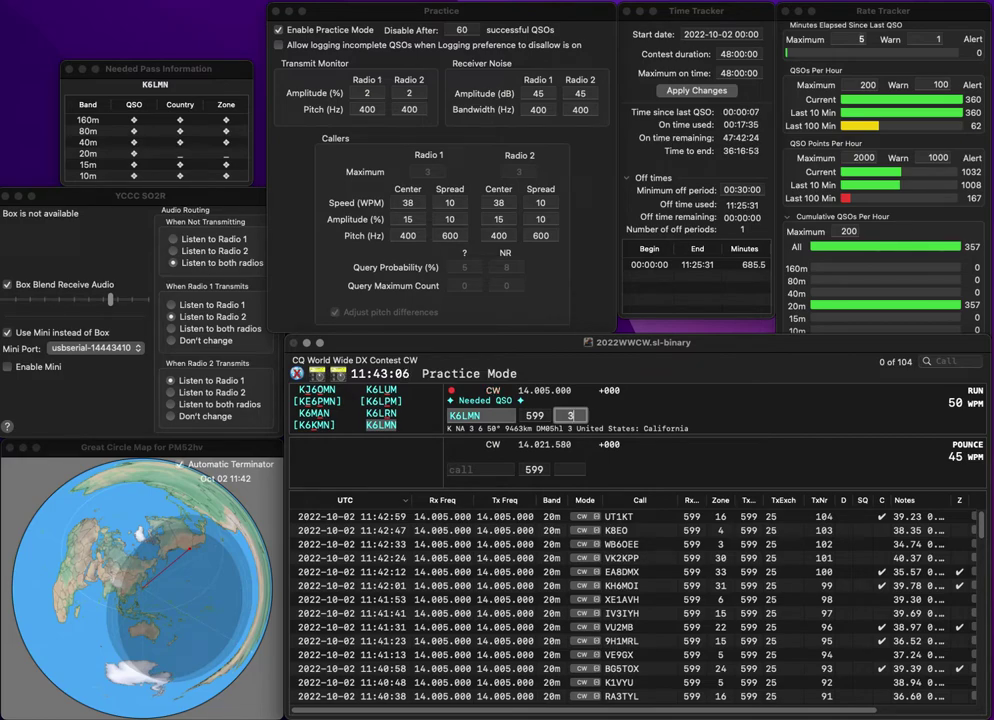
{"action": "key", "text": "Return"}
{"action": "type", "text": "RA3R"}
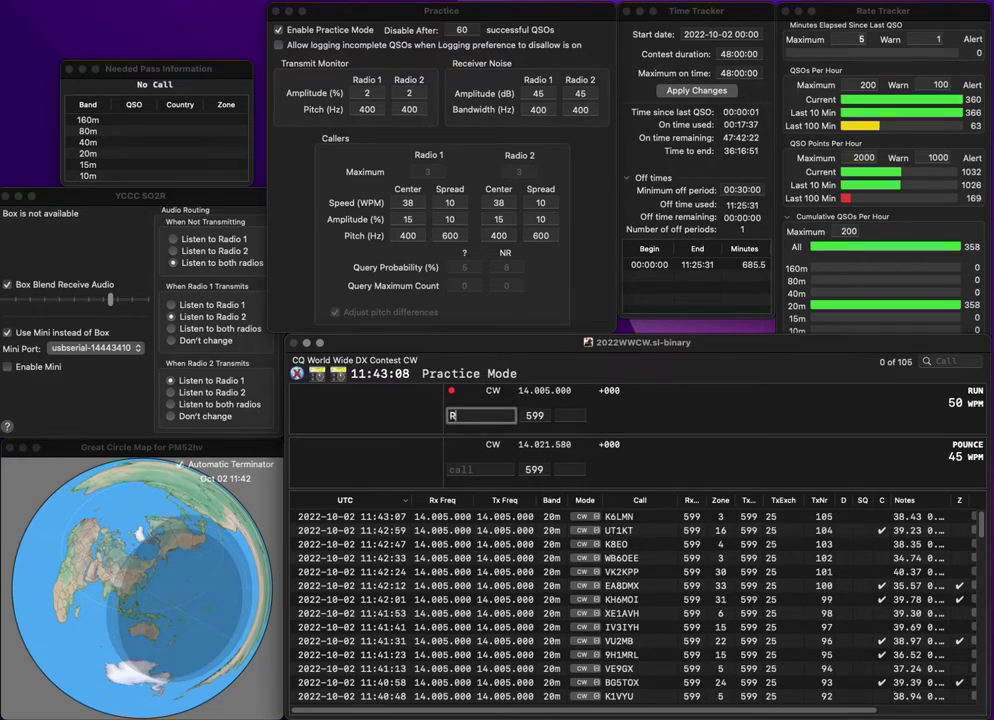
{"action": "key", "text": "space"}
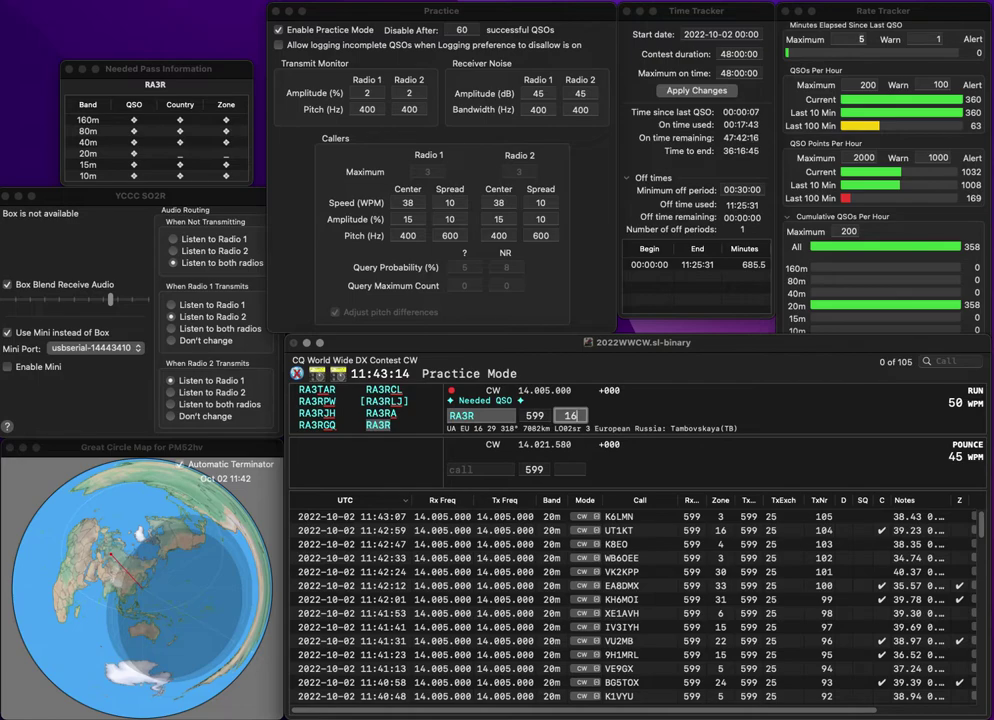
{"action": "key", "text": "Return"}
{"action": "type", "text": "PY4DK"}
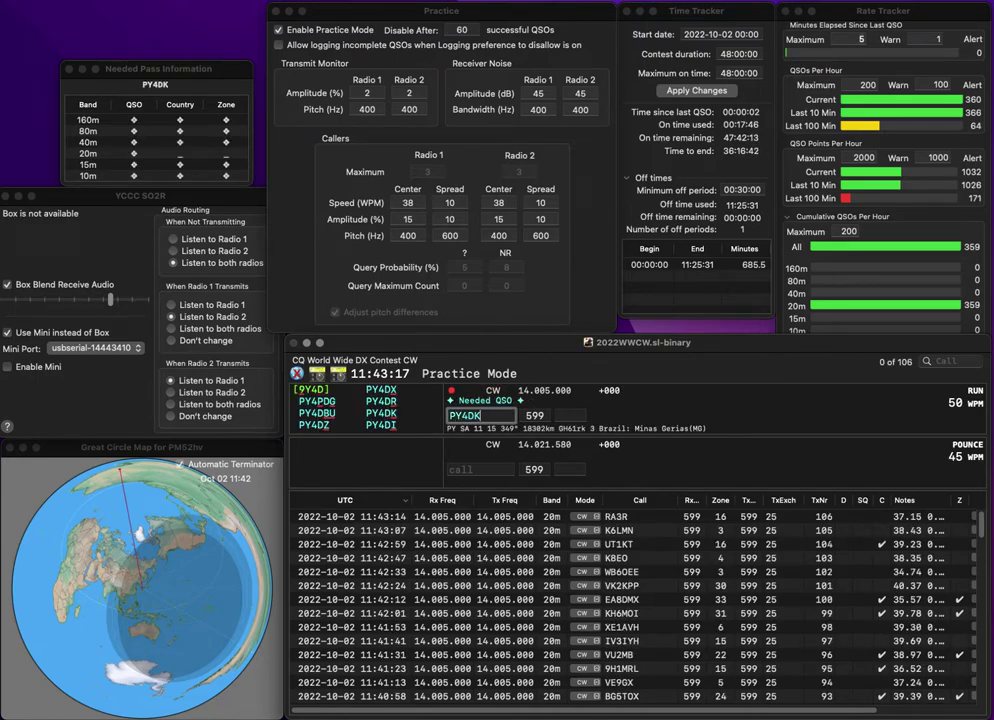
{"action": "key", "text": "Return"}
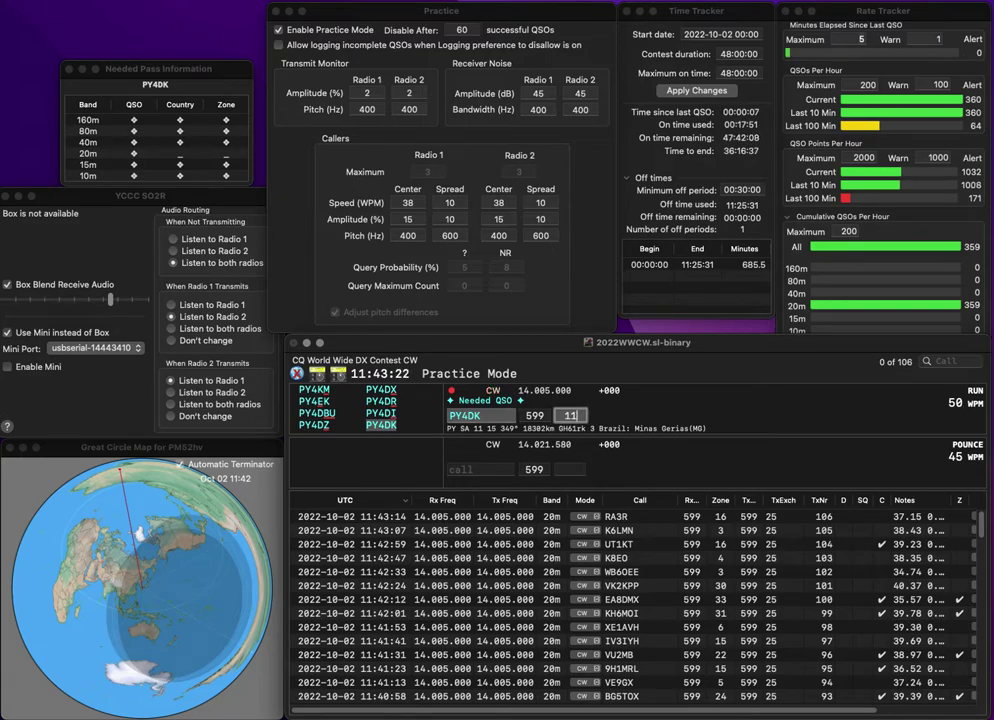
{"action": "key", "text": "Return"}
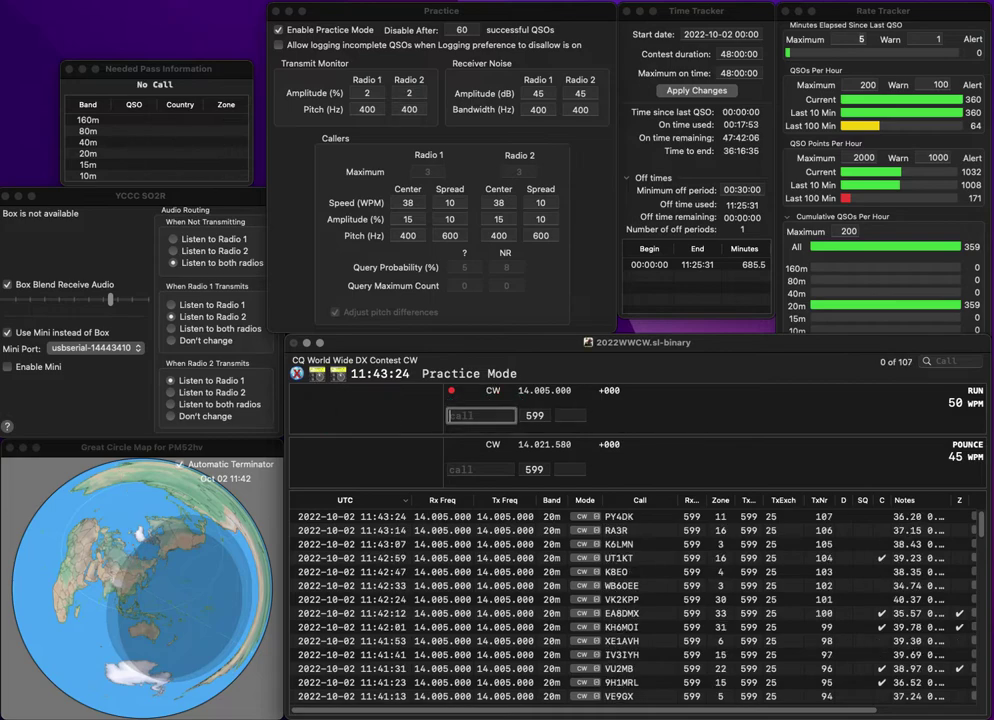
{"action": "type", "text": "ZS1PZ"}
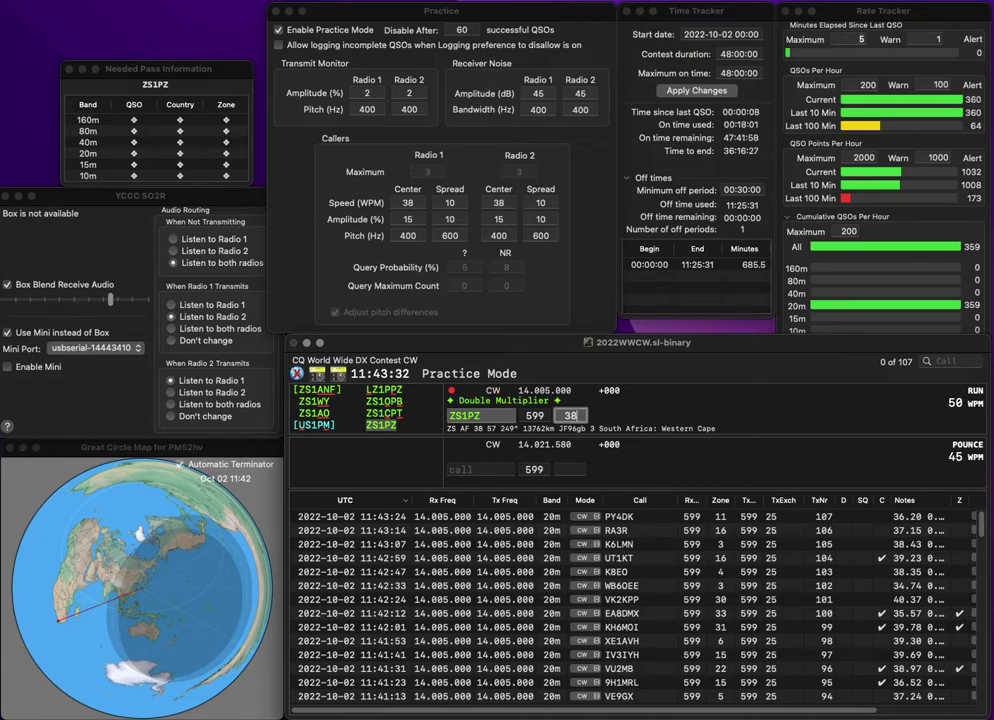
{"action": "key", "text": "Return"}
{"action": "type", "text": "JP1XYY"}
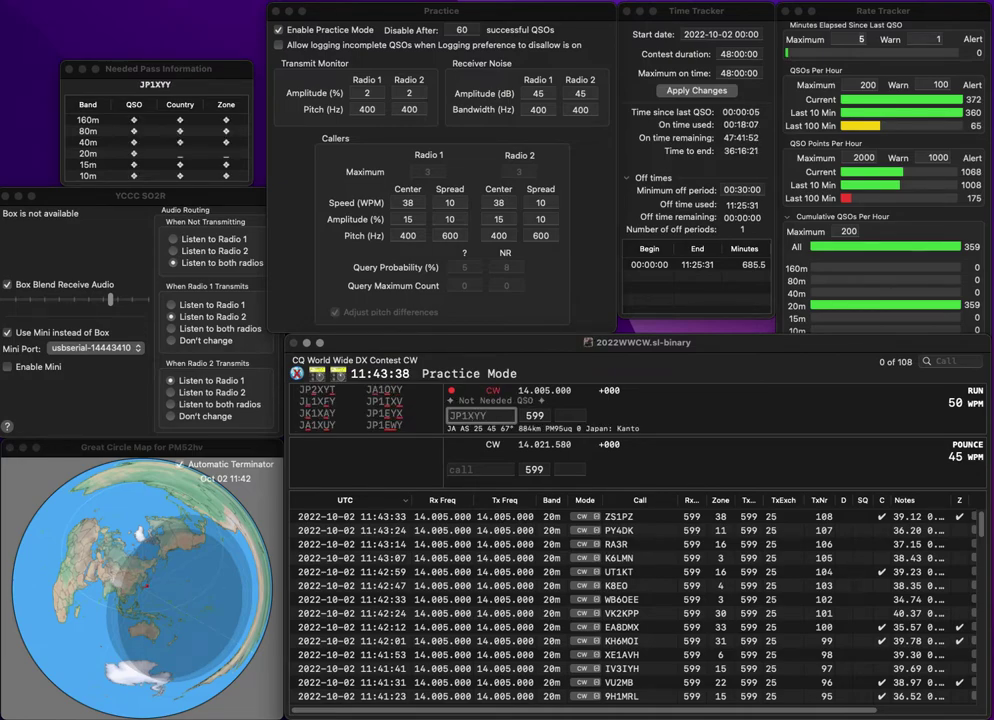
{"action": "key", "text": "BackSpace"}
{"action": "key", "text": "BackSpace"}
{"action": "key", "text": "BackSpace"}
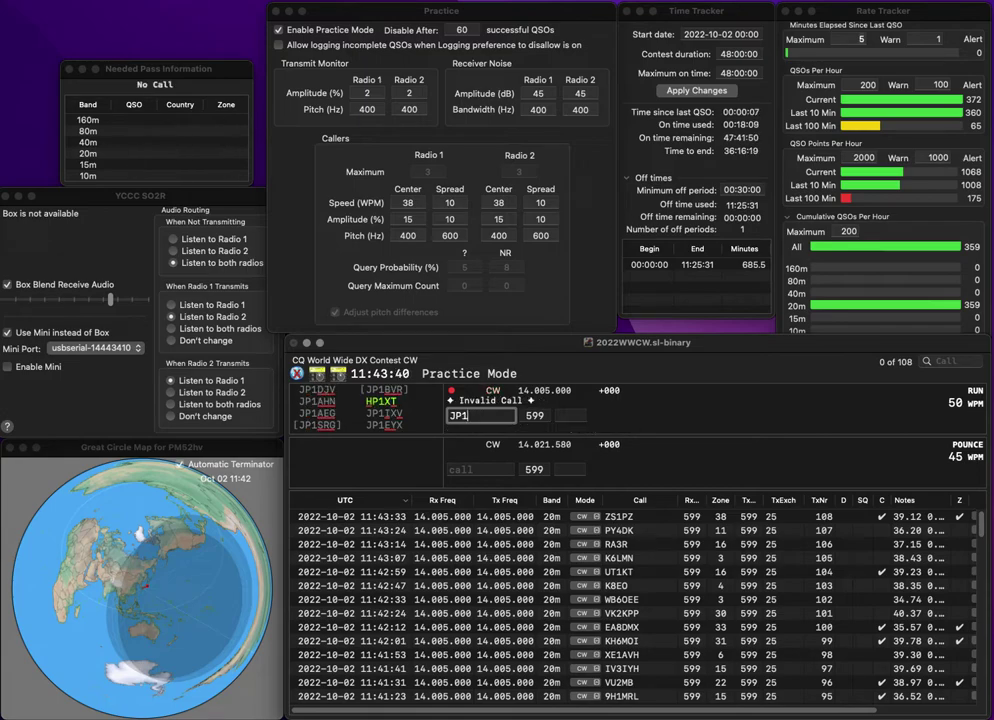
{"action": "key", "text": "BackSpace"}
{"action": "type", "text": "2"}
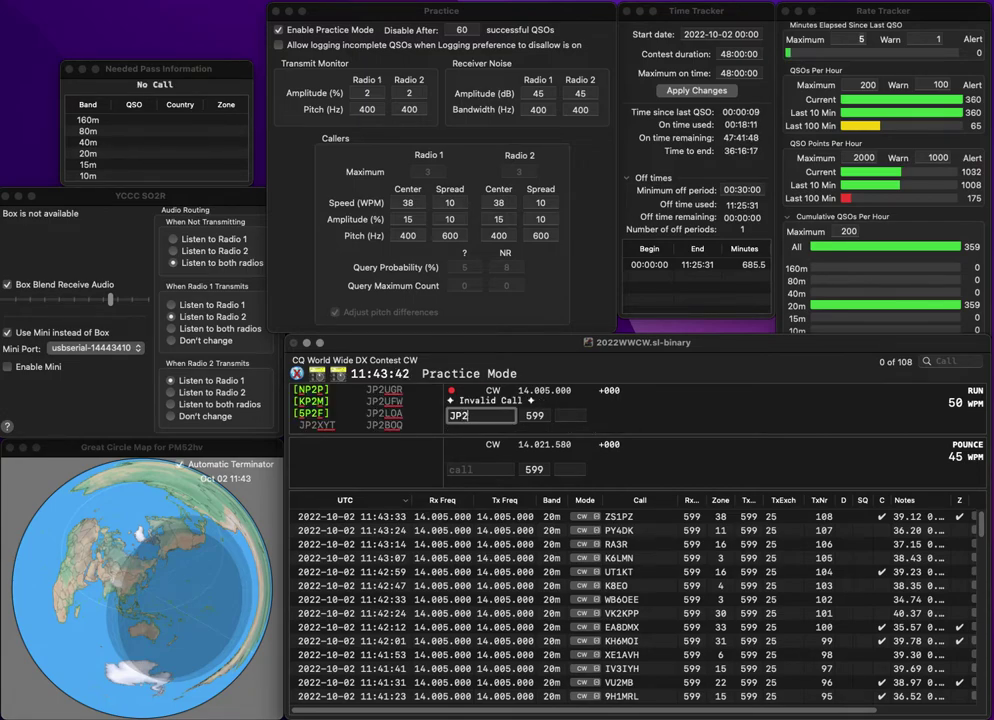
{"action": "type", "text": "XYT"}
{"action": "key", "text": "space"}
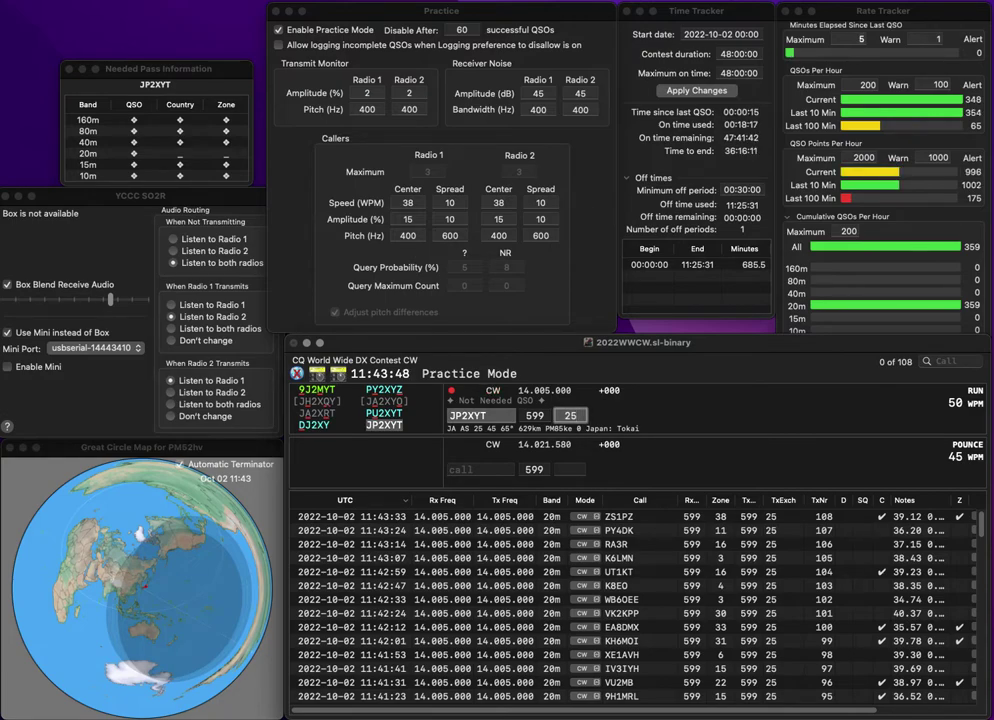
{"action": "key", "text": "Return"}
{"action": "type", "text": "EA"}
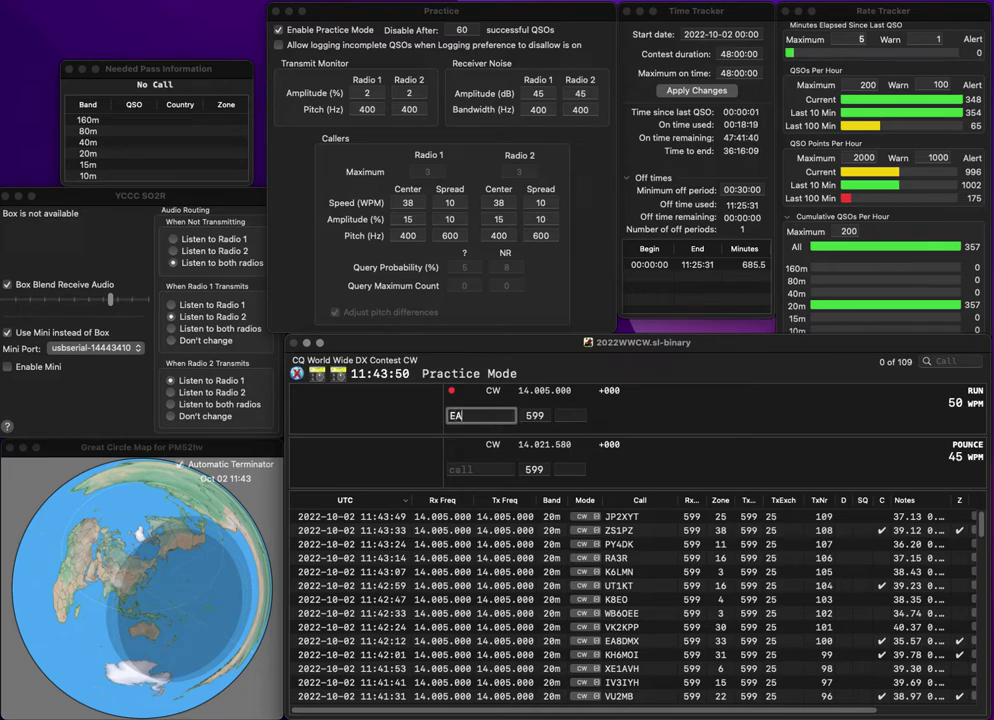
{"action": "type", "text": "4JJ"}
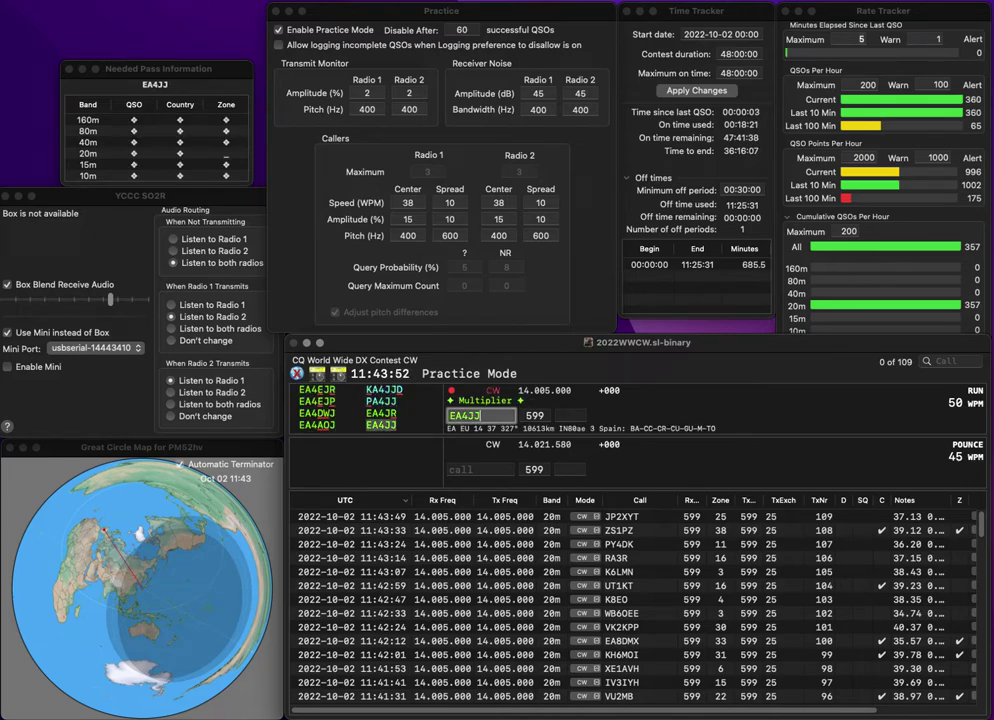
{"action": "key", "text": "space"}
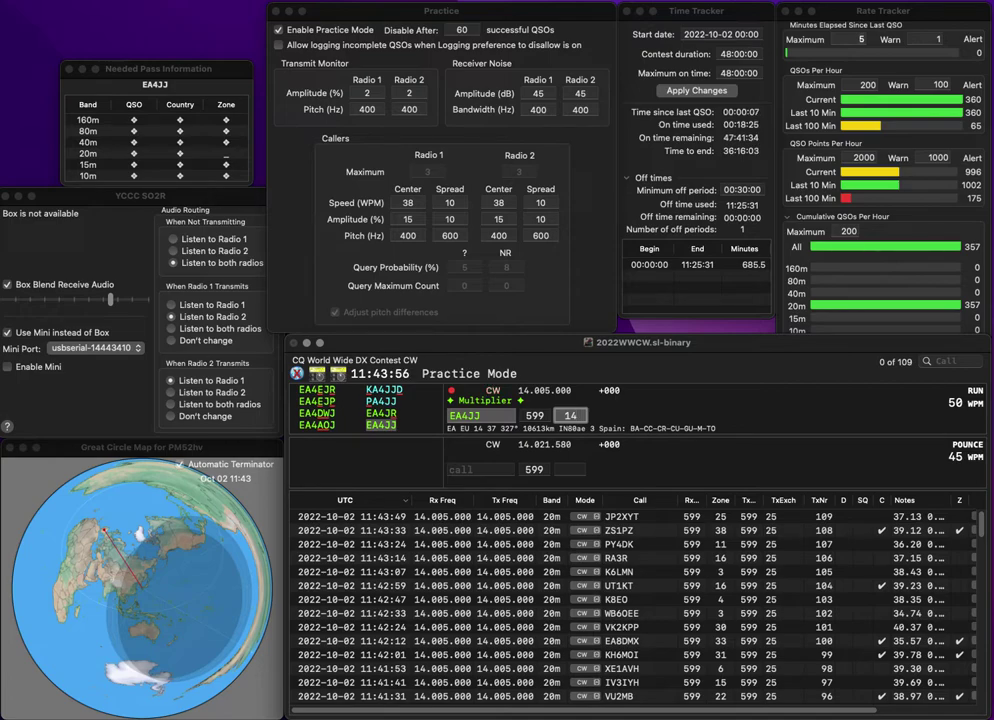
{"action": "key", "text": "Return"}
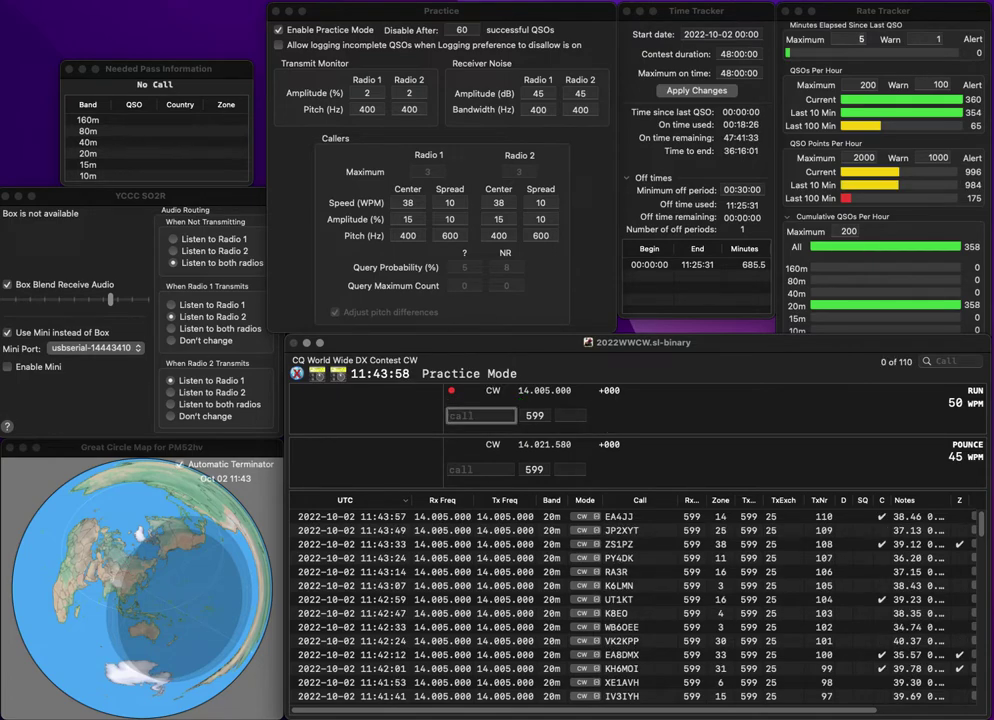
{"action": "type", "text": "KG5RJ"}
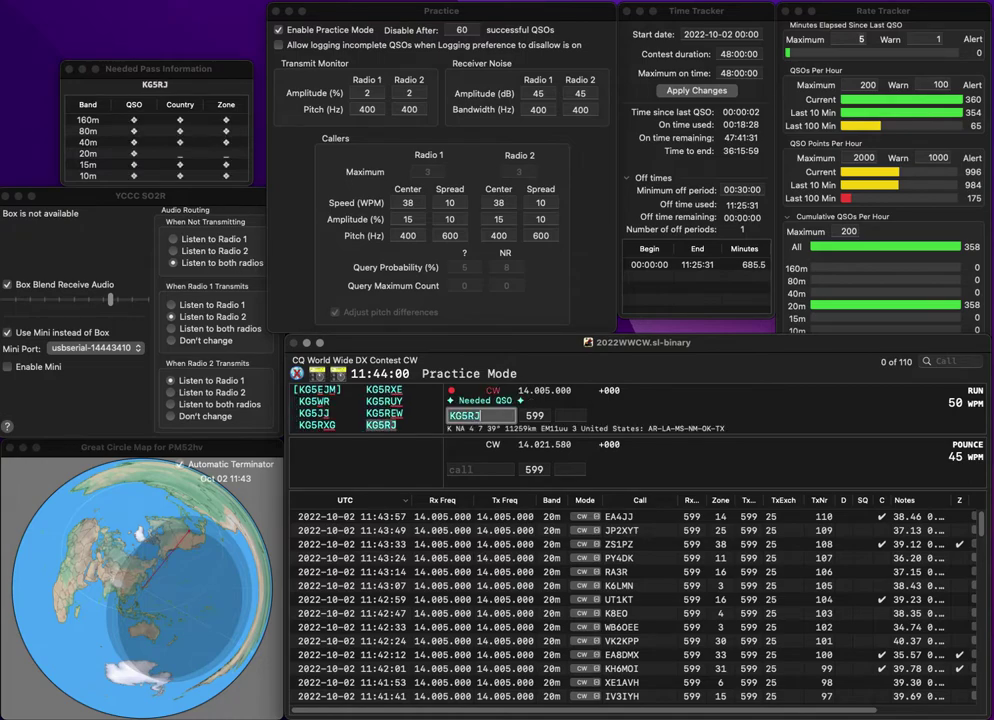
{"action": "key", "text": "space"}
{"action": "type", "text": "4"}
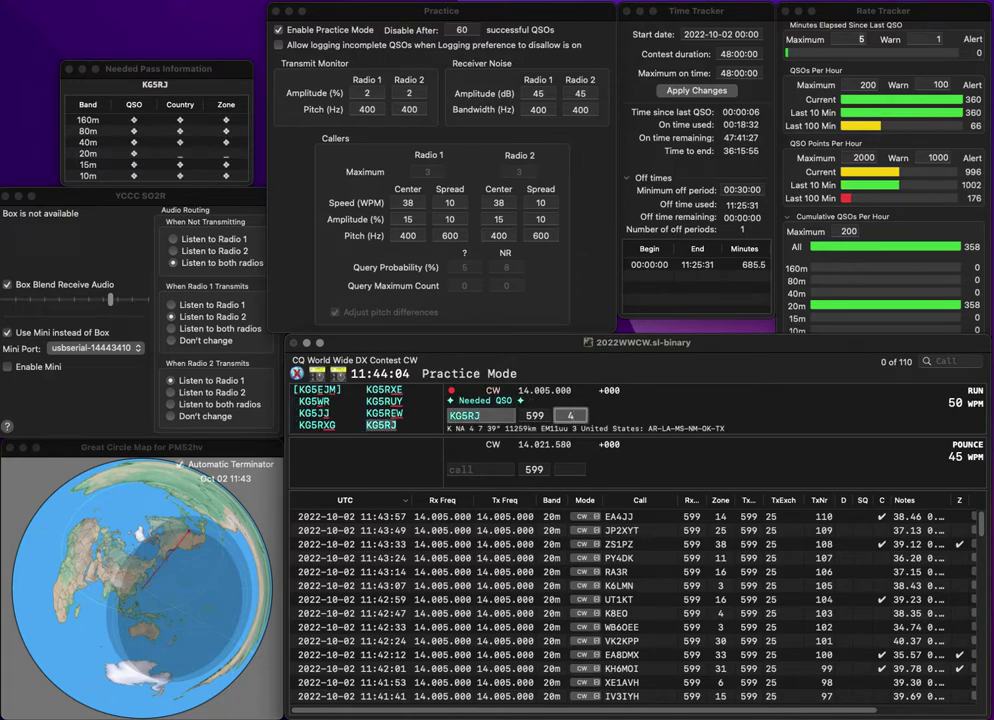
{"action": "key", "text": "Return"}
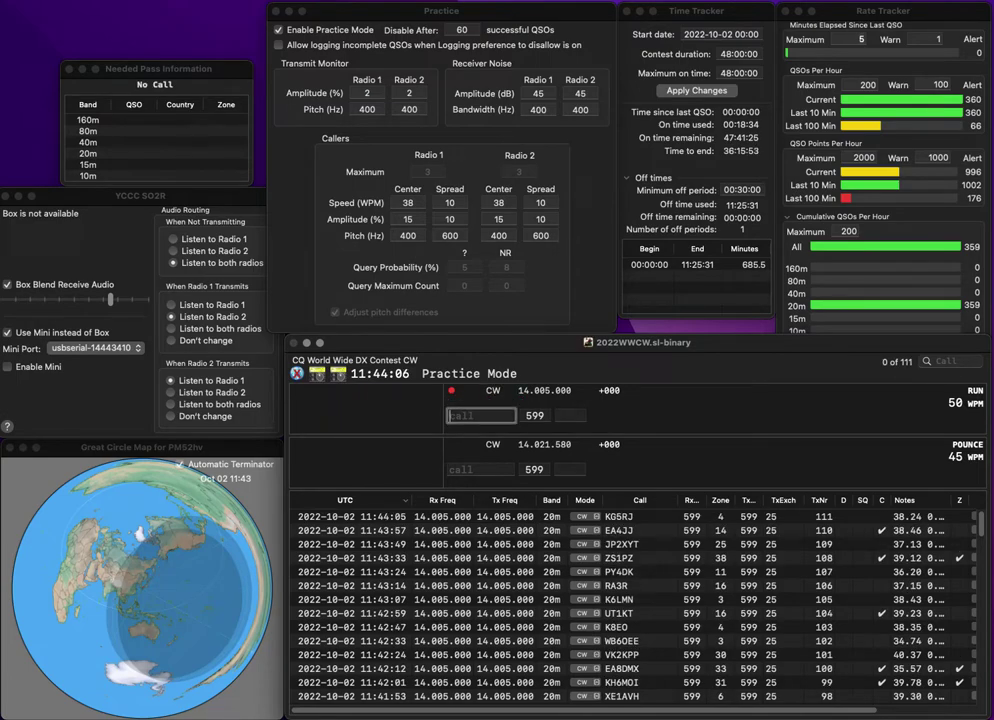
Log the contact with K5OUR on the run radio using zone 4, correcting the call sign's prefix to K5
{"action": "type", "text": "COUR"}
{"action": "key", "text": "Delete"}
{"action": "type", "text": "K5"}
{"action": "key", "text": "Return"}
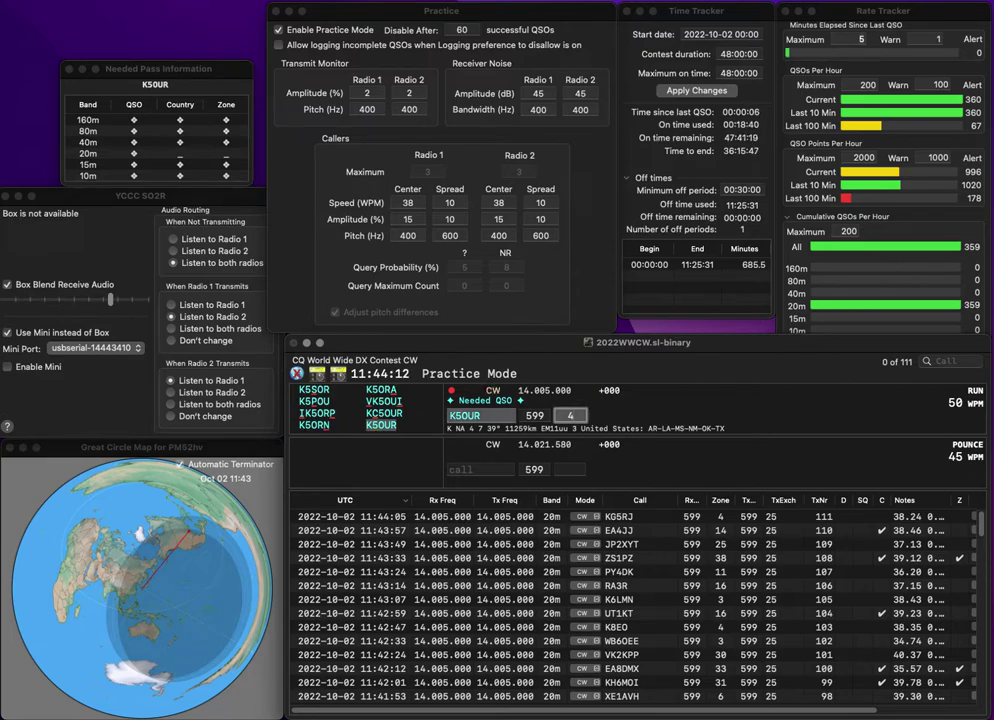
{"action": "key", "text": "Return"}
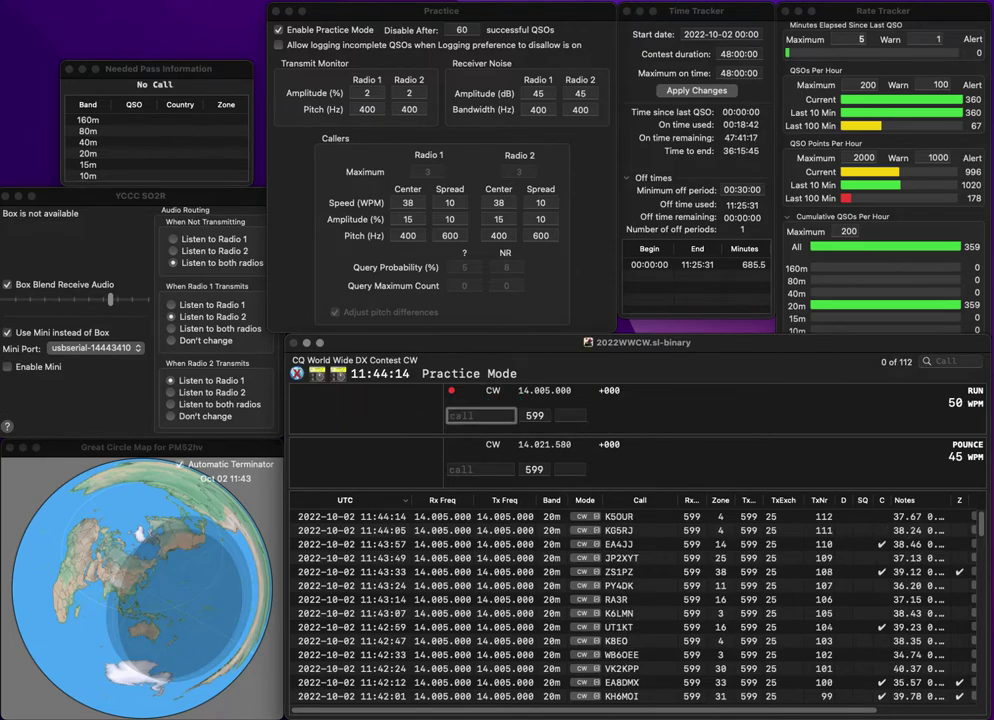
{"action": "type", "text": "K4BZU"}
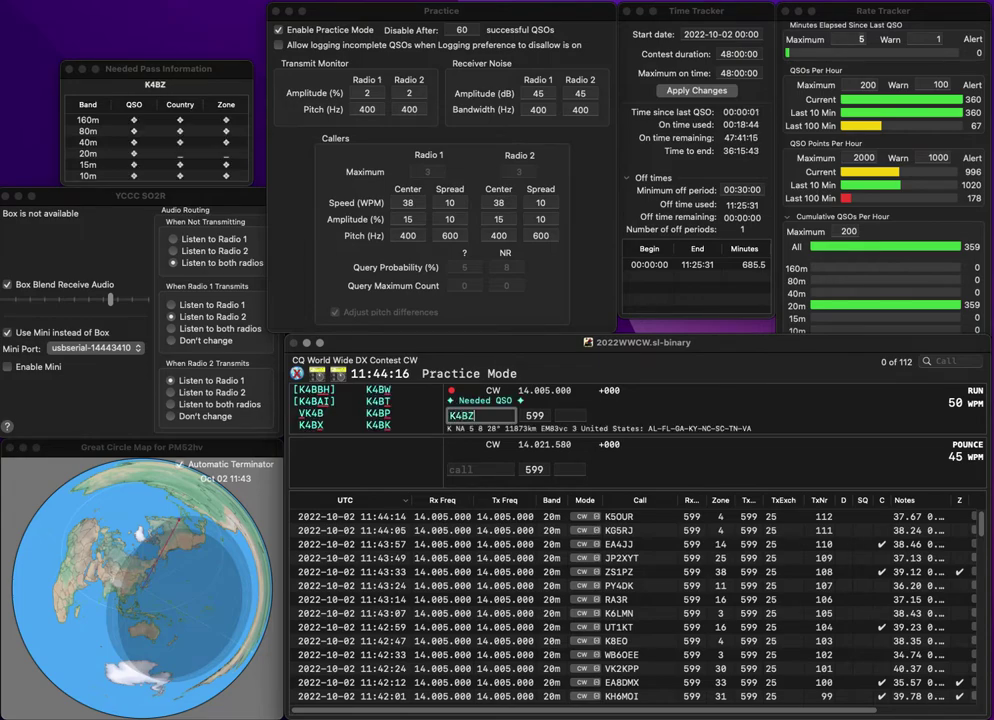
{"action": "key", "text": "BackSpace"}
{"action": "key", "text": "BackSpace"}
{"action": "type", "text": "GU"}
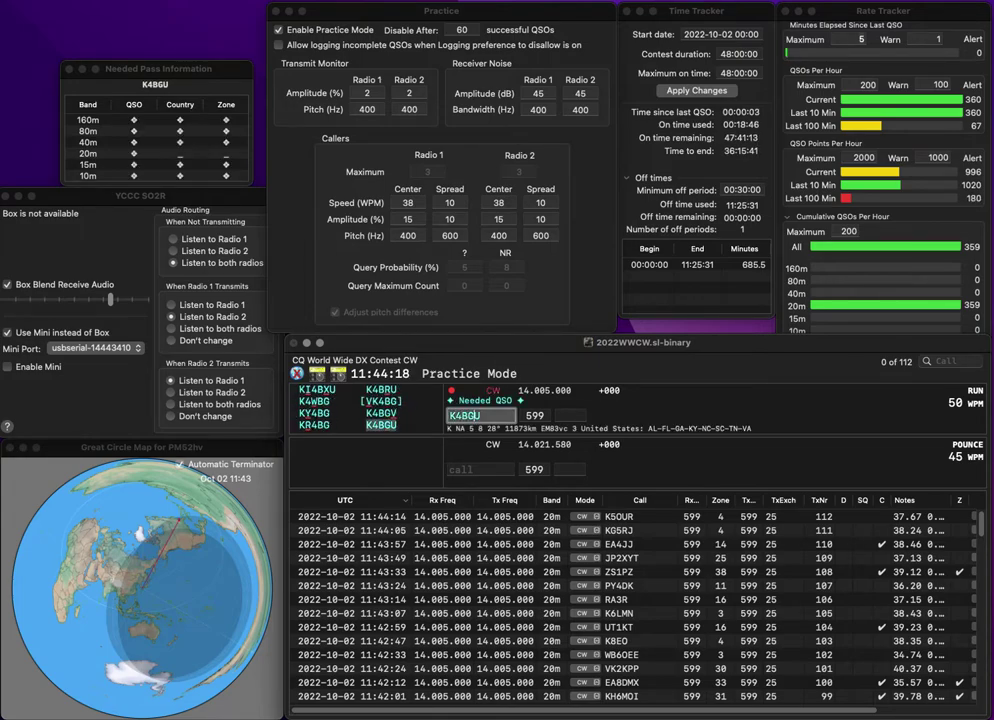
{"action": "key", "text": "BackSpace"}
{"action": "type", "text": "V"}
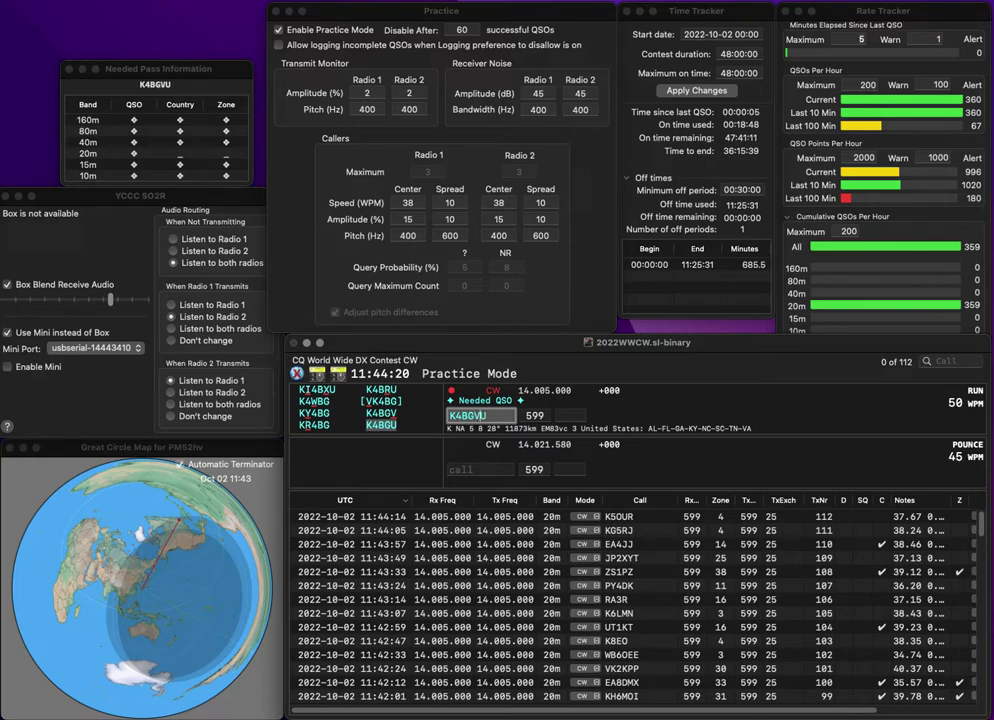
{"action": "key", "text": "space"}
{"action": "type", "text": "5"}
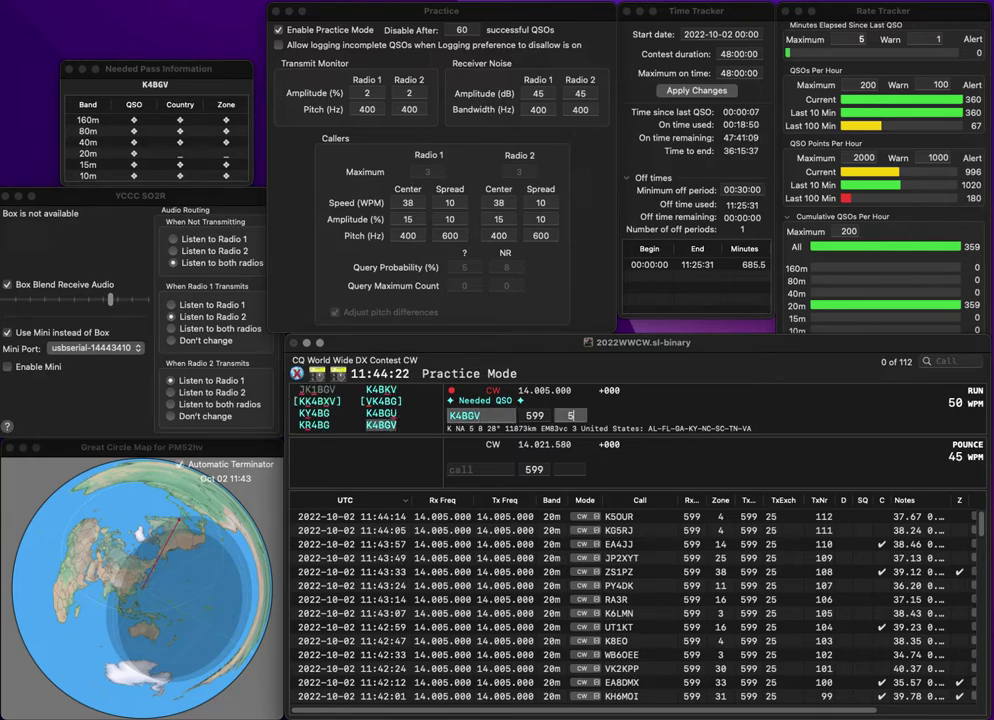
{"action": "key", "text": "space"}
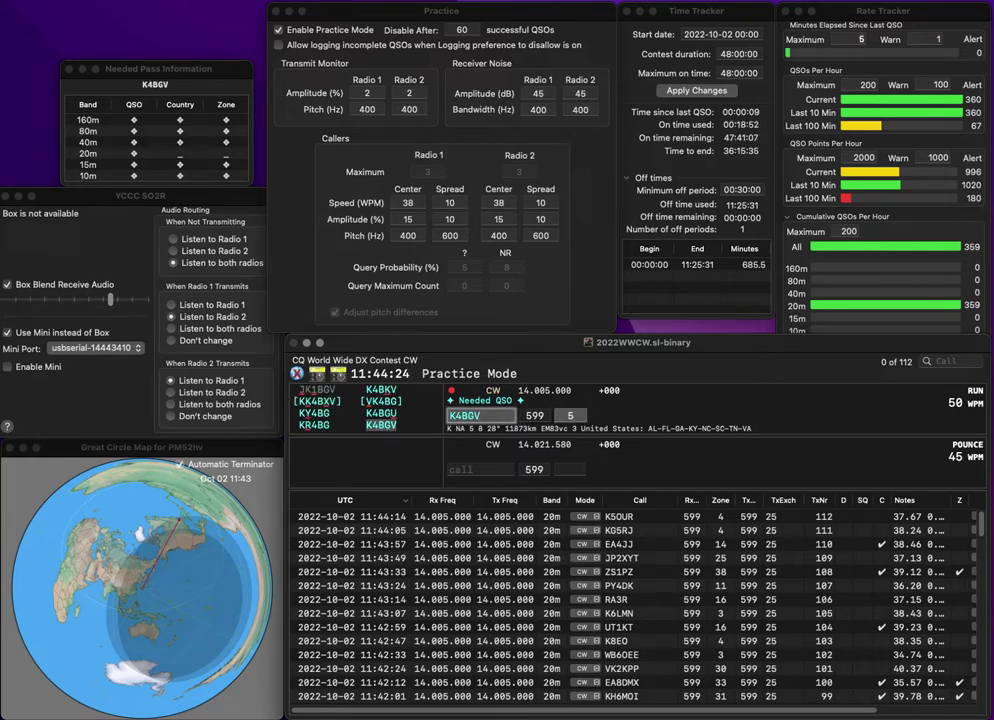
{"action": "key", "text": "BackSpace"}
{"action": "type", "text": "U"}
{"action": "key", "text": "space"}
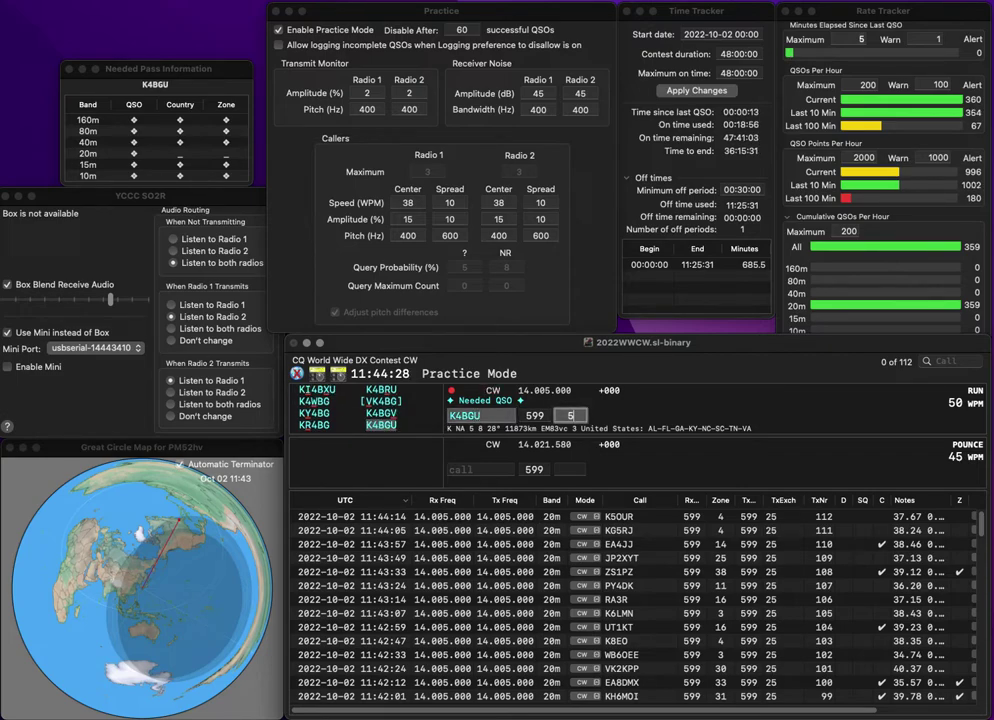
{"action": "key", "text": "Return"}
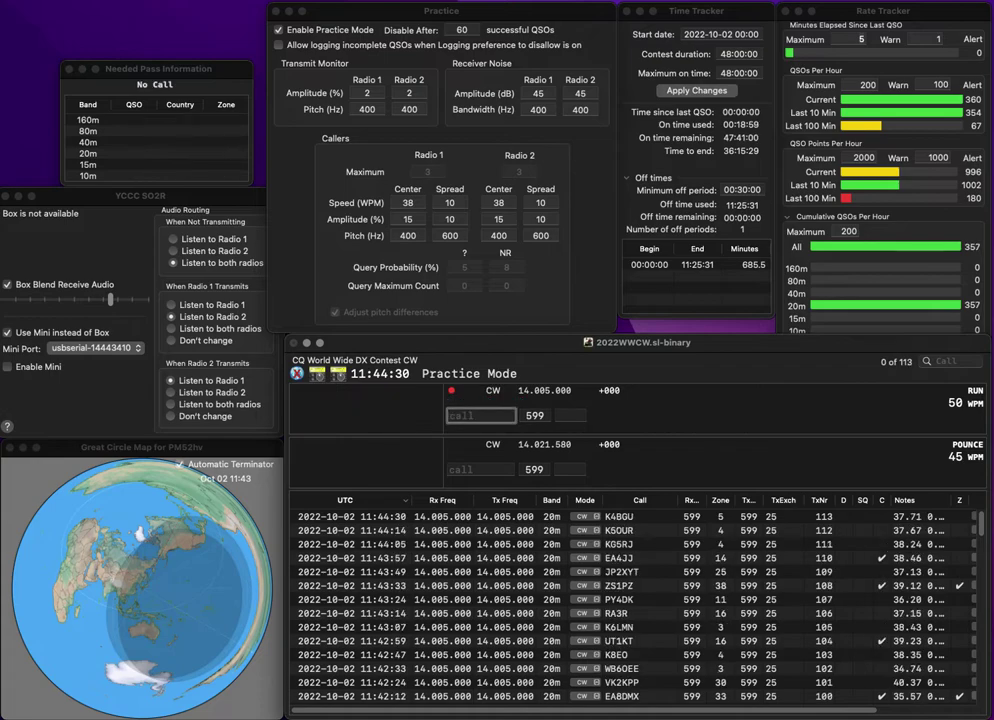
Log the contact with WW2IND on the run radio using zone 5
{"action": "type", "text": "WW2IN"}
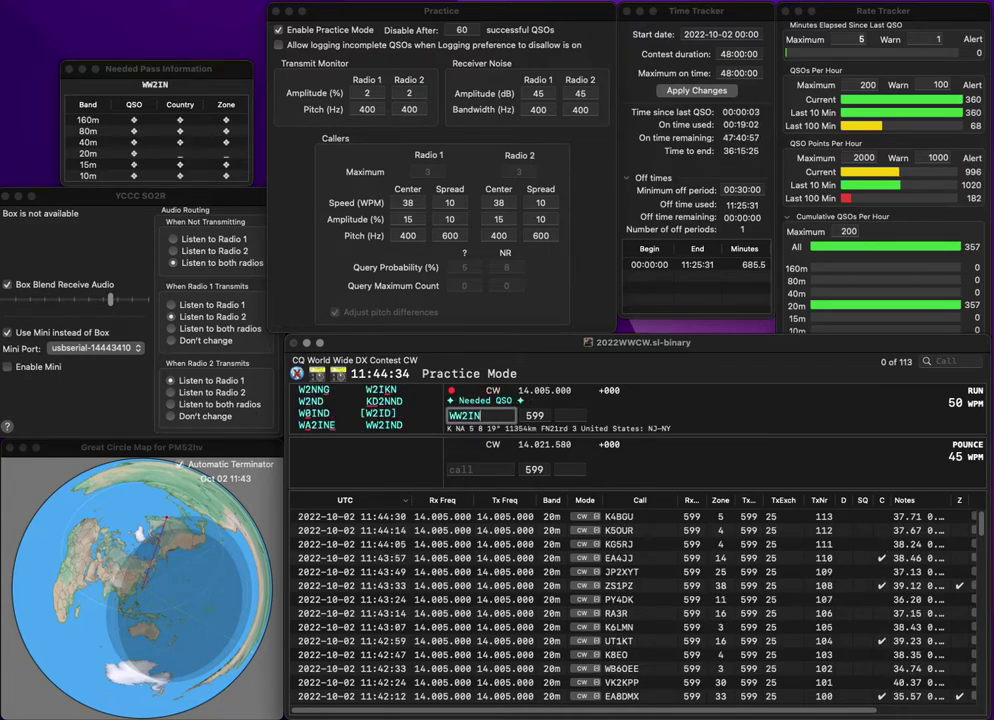
{"action": "type", "text": "D"}
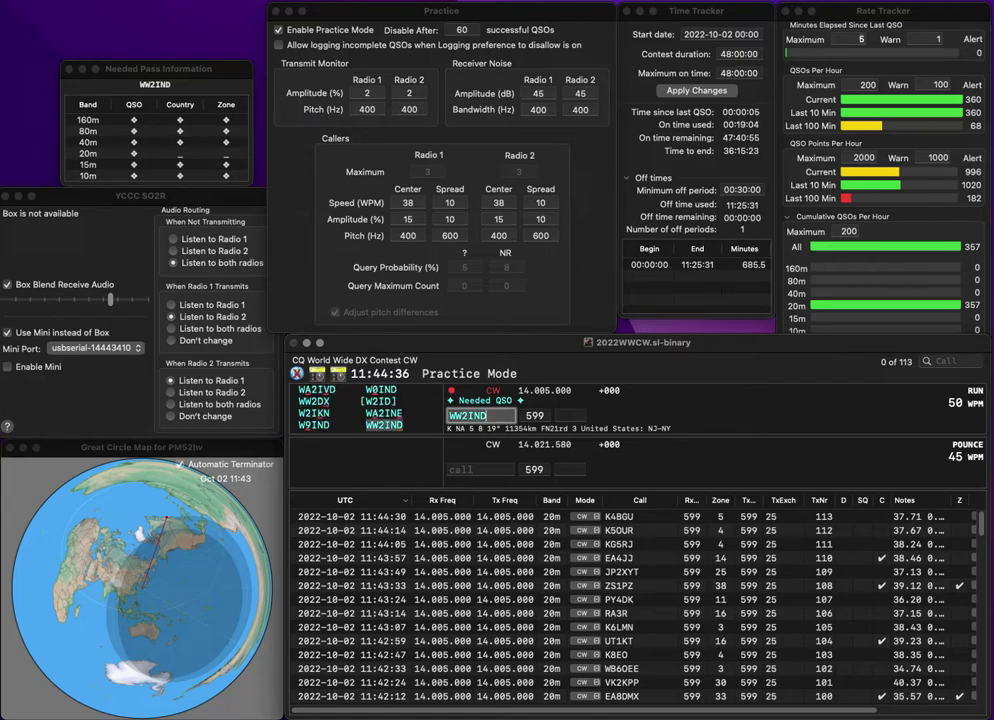
{"action": "key", "text": "space"}
{"action": "type", "text": "5"}
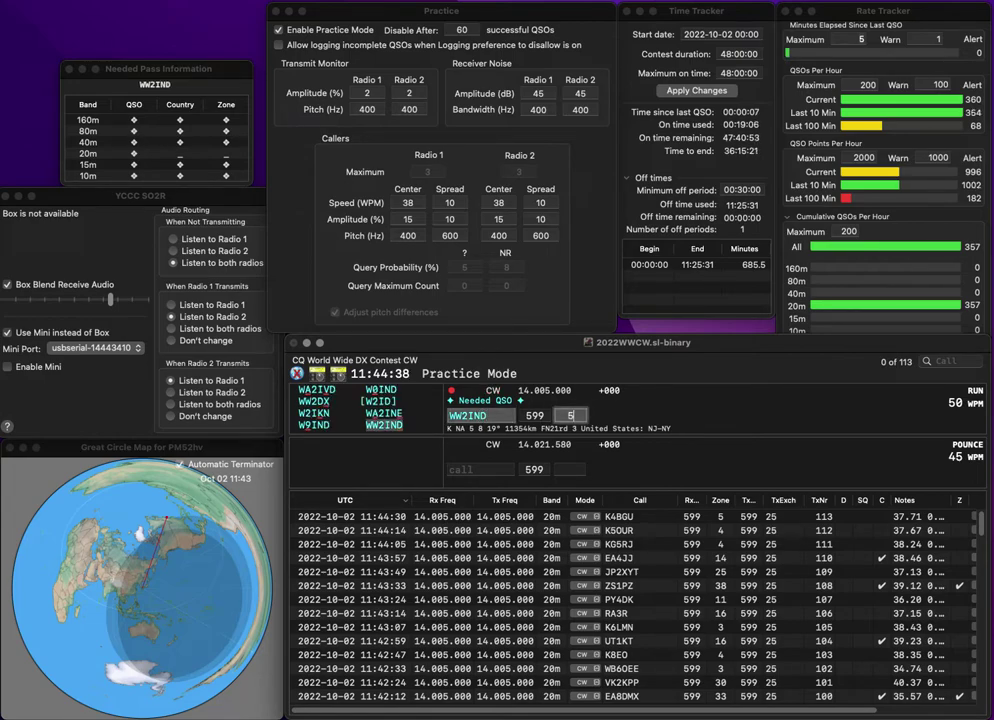
{"action": "key", "text": "Return"}
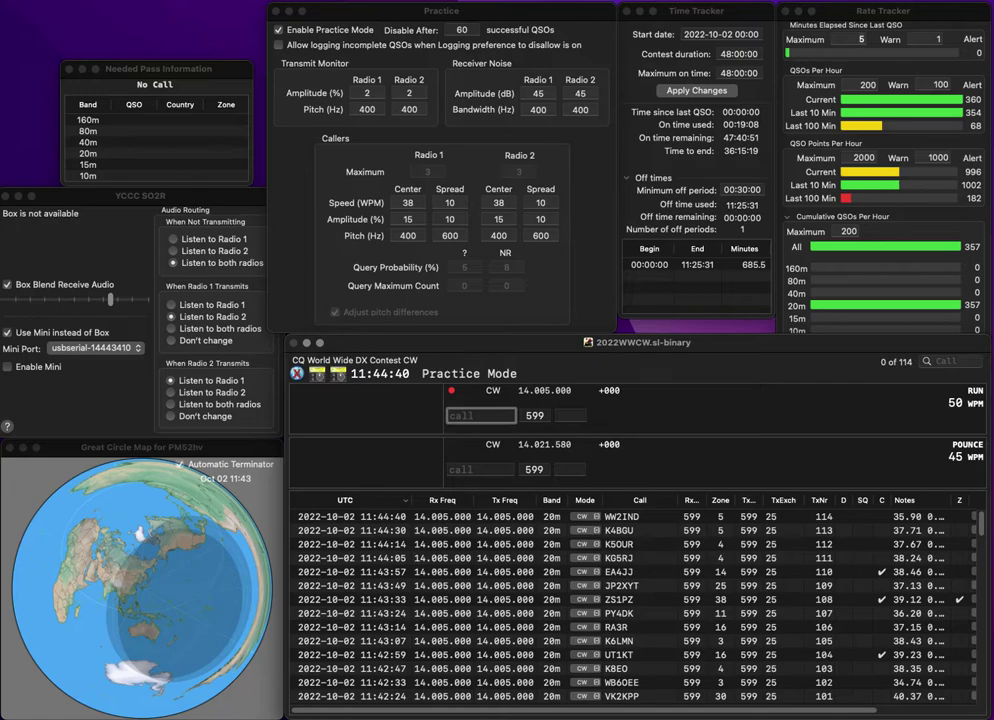
{"action": "type", "text": "W5QM"}
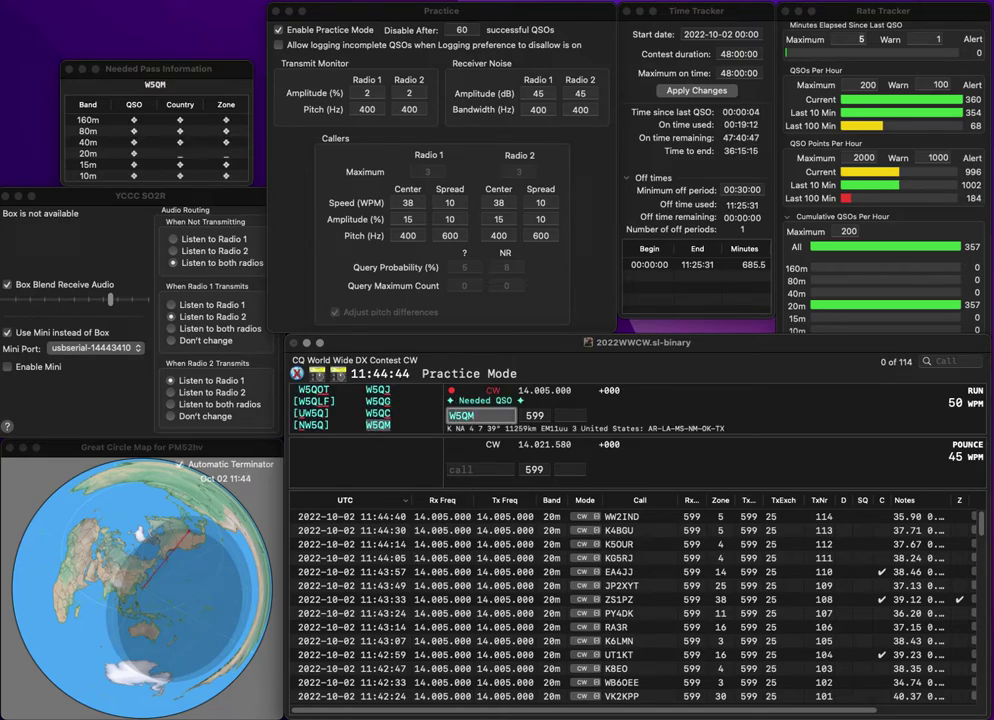
{"action": "key", "text": "Return"}
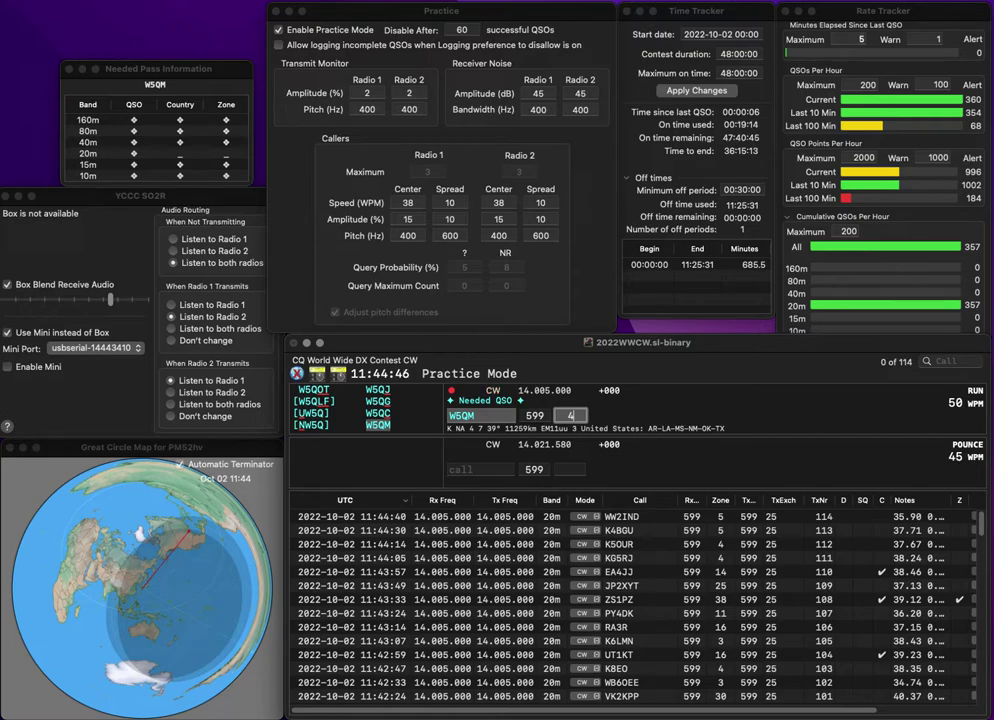
{"action": "key", "text": "Return"}
{"action": "type", "text": "PA1AA"}
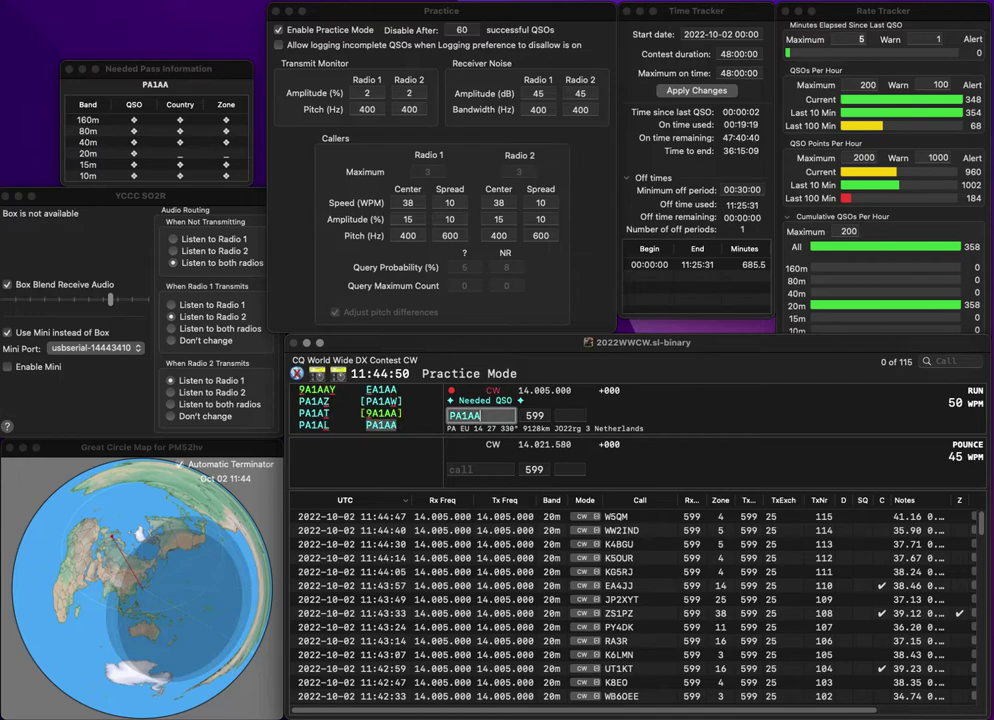
{"action": "key", "text": "space"}
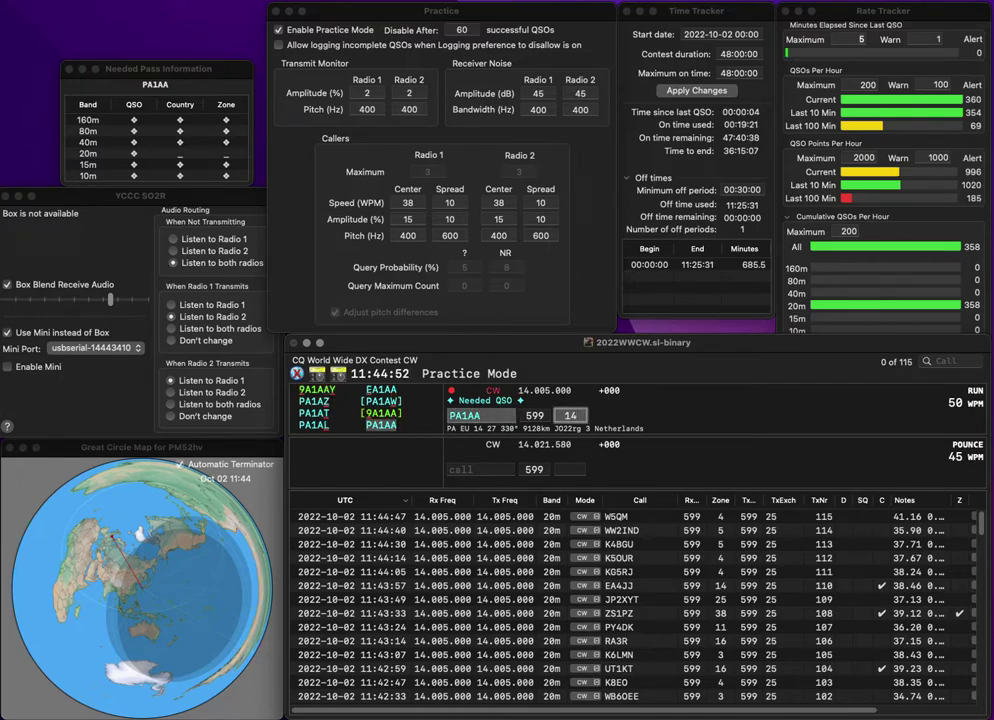
{"action": "type", "text": "14"}
{"action": "key", "text": "Return"}
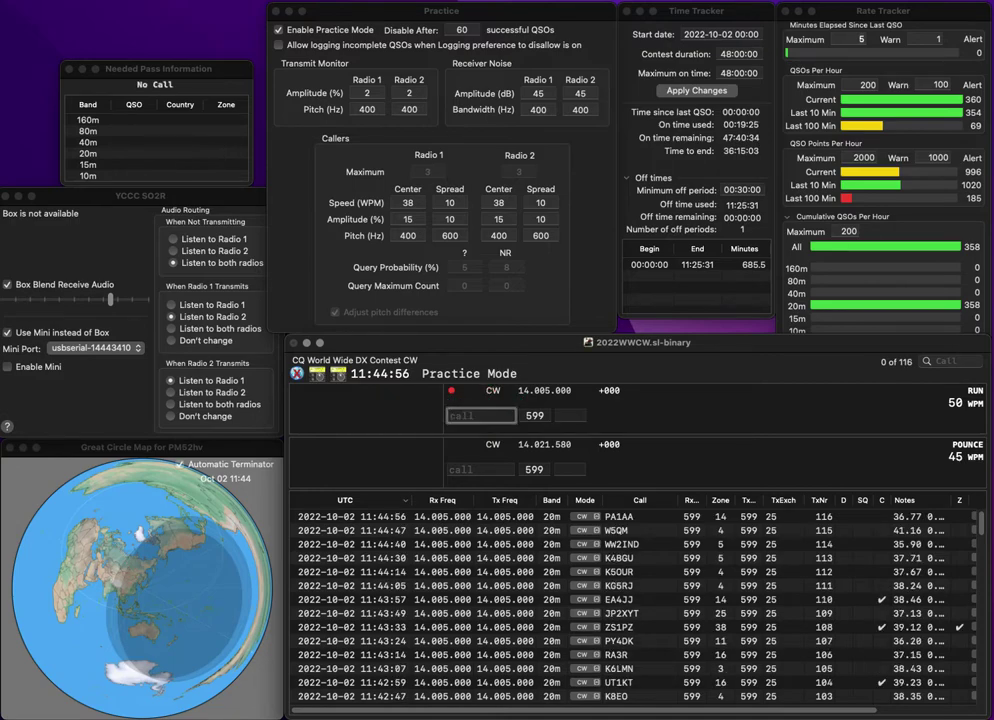
{"action": "type", "text": "KK5JB"}
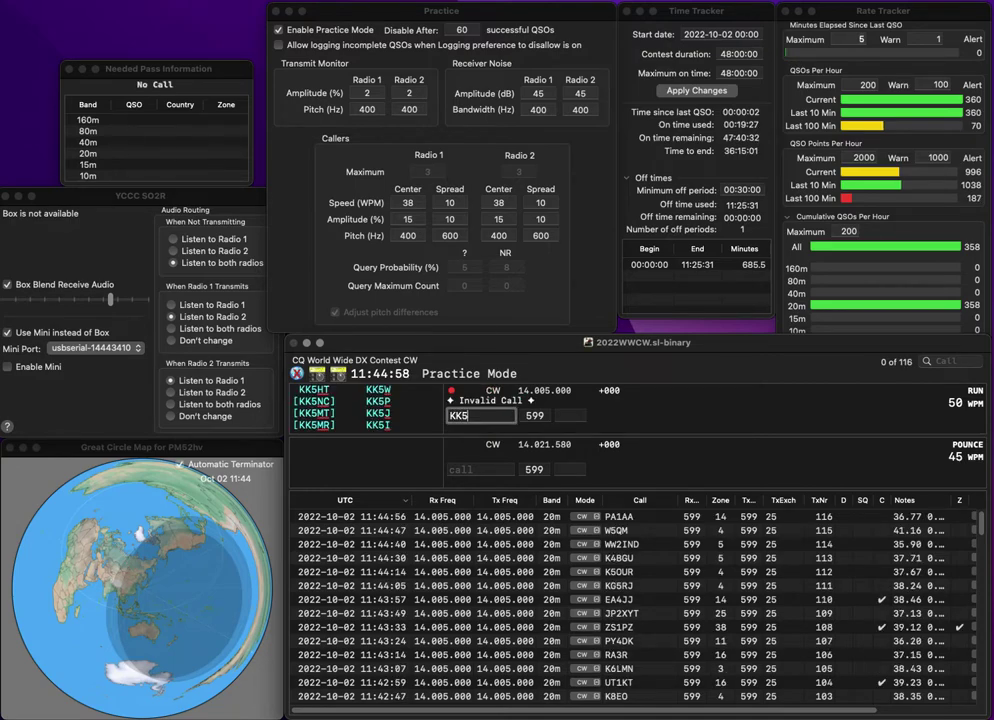
{"action": "key", "text": "BackSpace"}
{"action": "type", "text": "GD"}
{"action": "key", "text": "space"}
{"action": "type", "text": "4"}
{"action": "key", "text": "space"}
{"action": "key", "text": "BackSpace"}
{"action": "key", "text": "BackSpace"}
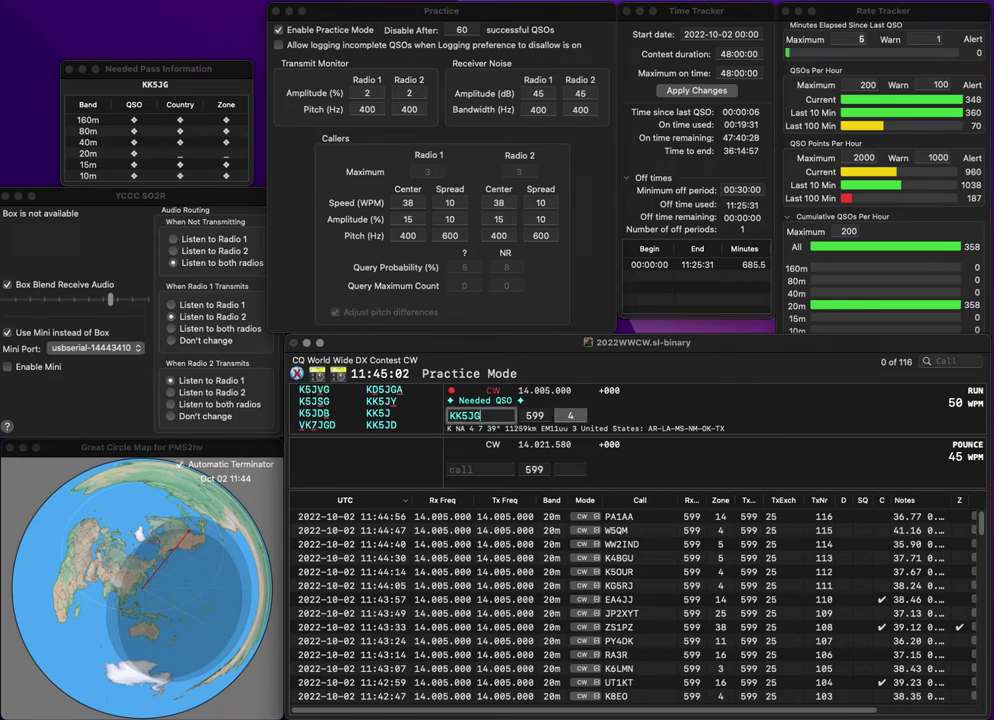
{"action": "type", "text": "D"}
{"action": "key", "text": "space"}
{"action": "key", "text": "Tab"}
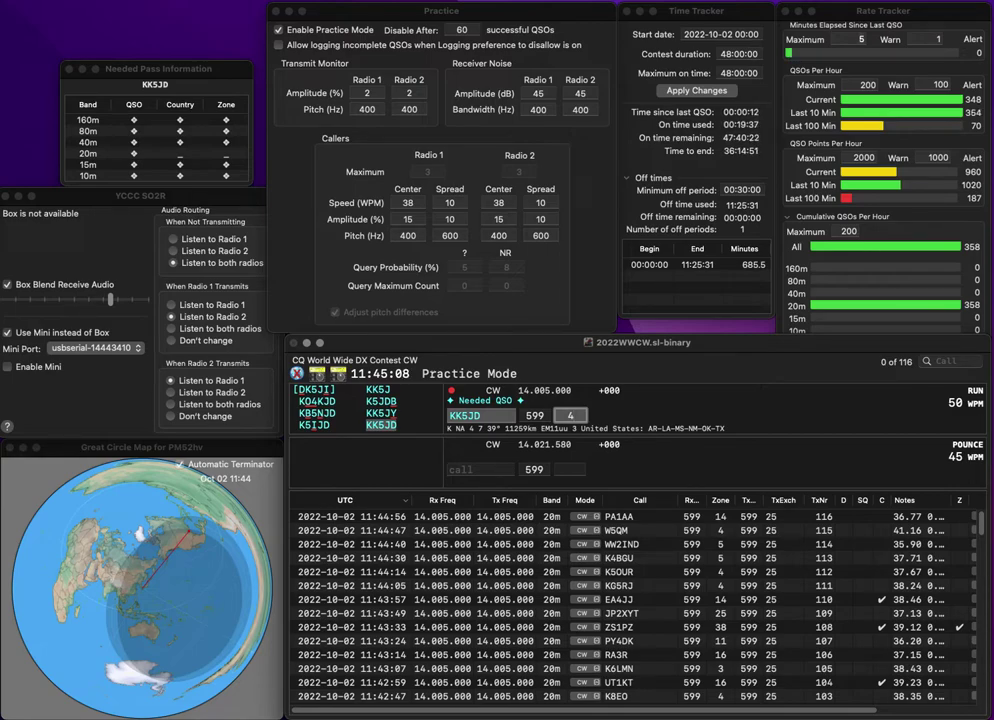
{"action": "key", "text": "Return"}
{"action": "type", "text": "AA4I"}
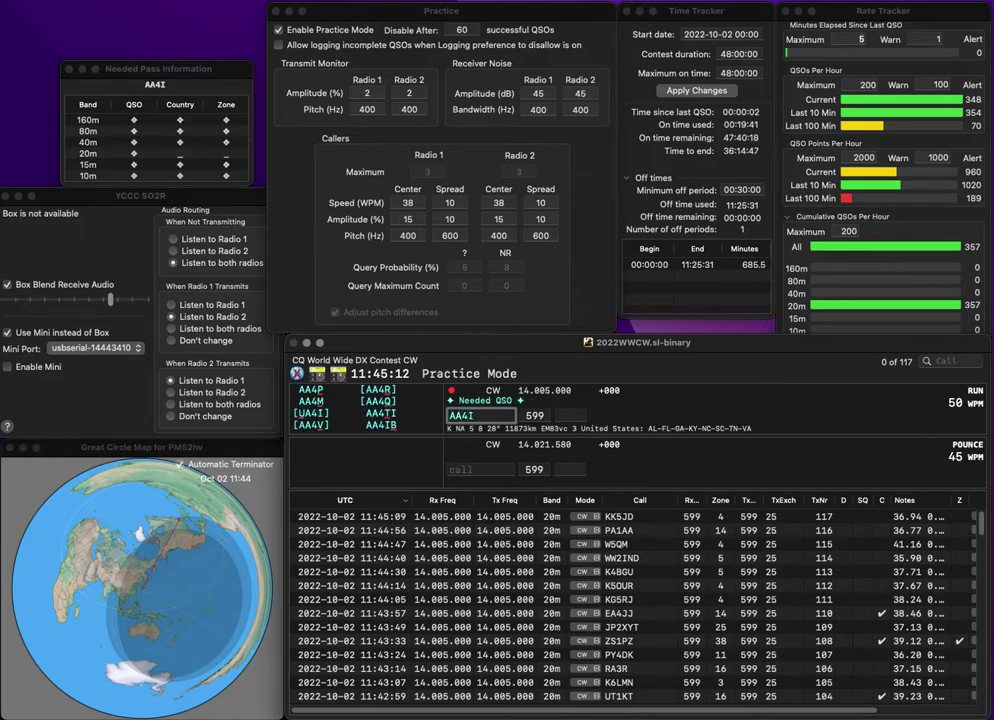
{"action": "key", "text": "Return"}
{"action": "key", "text": "BackSpace"}
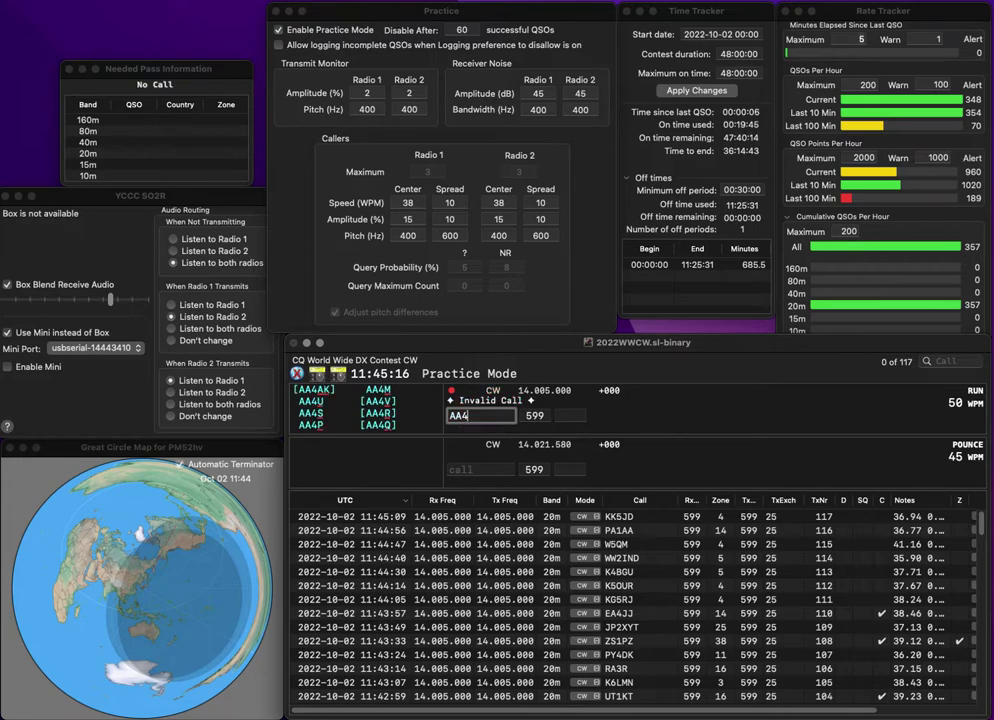
{"action": "type", "text": "SS"}
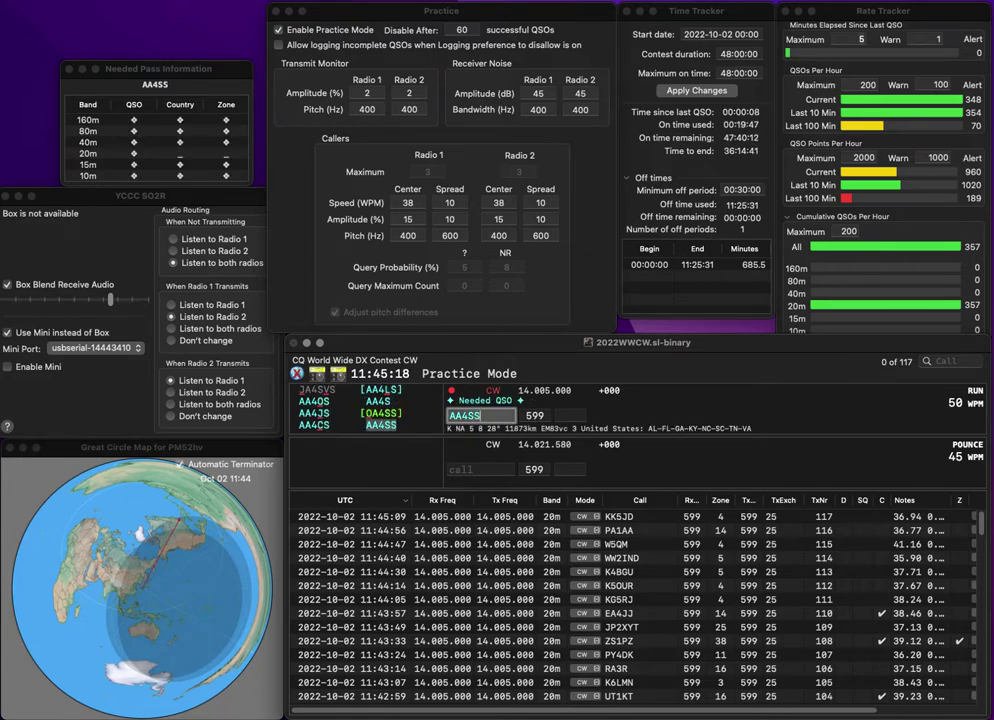
{"action": "key", "text": "space"}
{"action": "type", "text": "5"}
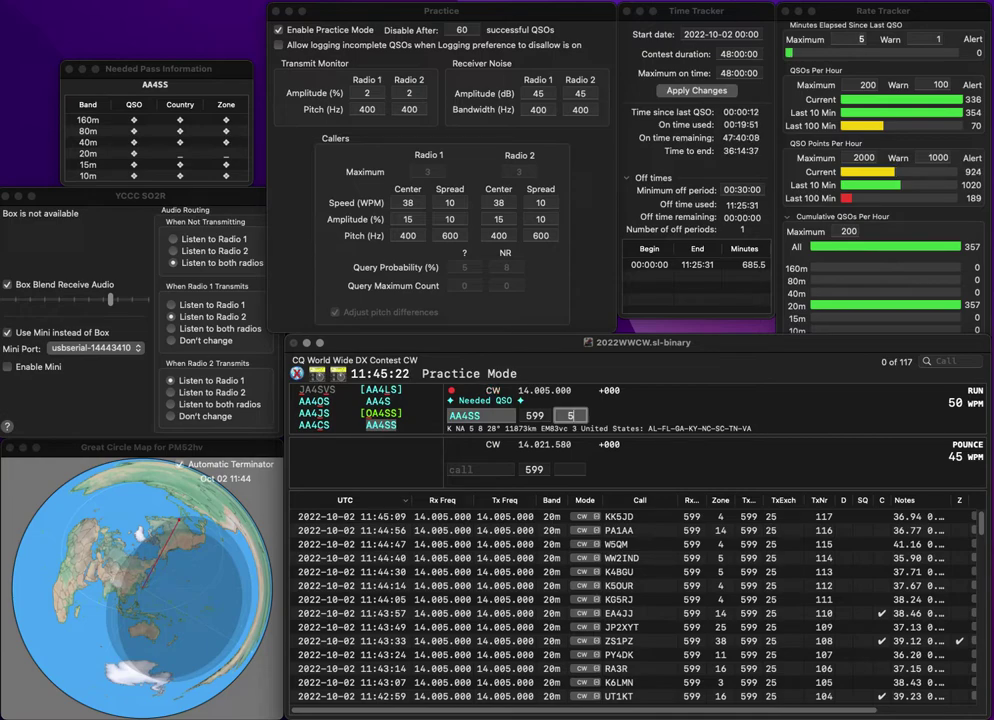
{"action": "key", "text": "Return"}
{"action": "type", "text": "IK1"}
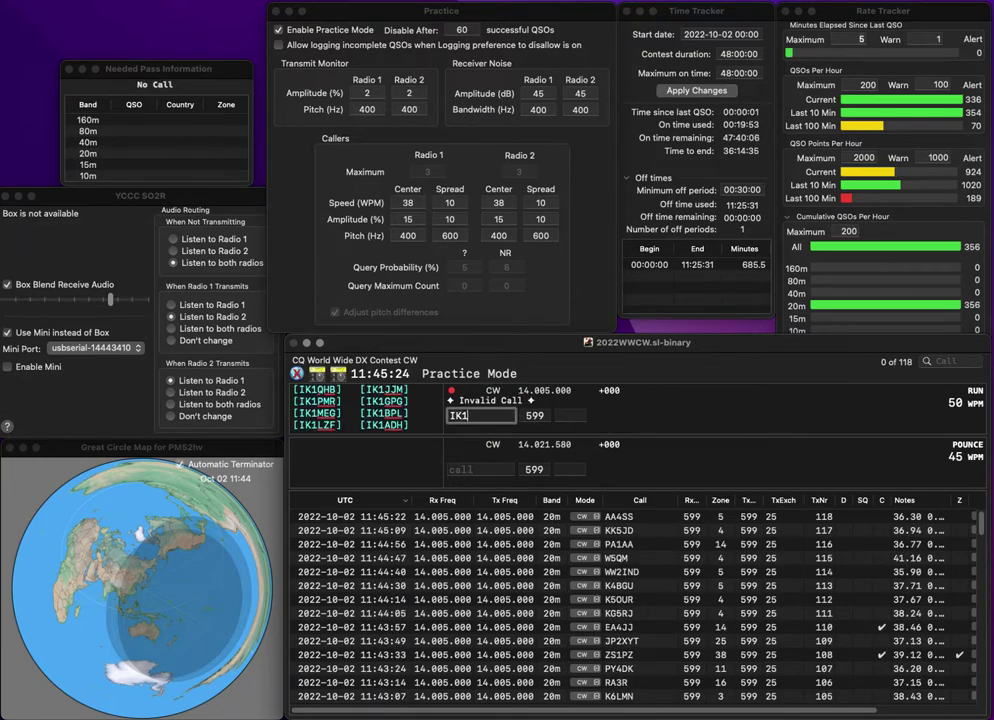
{"action": "type", "text": "ZOZ"}
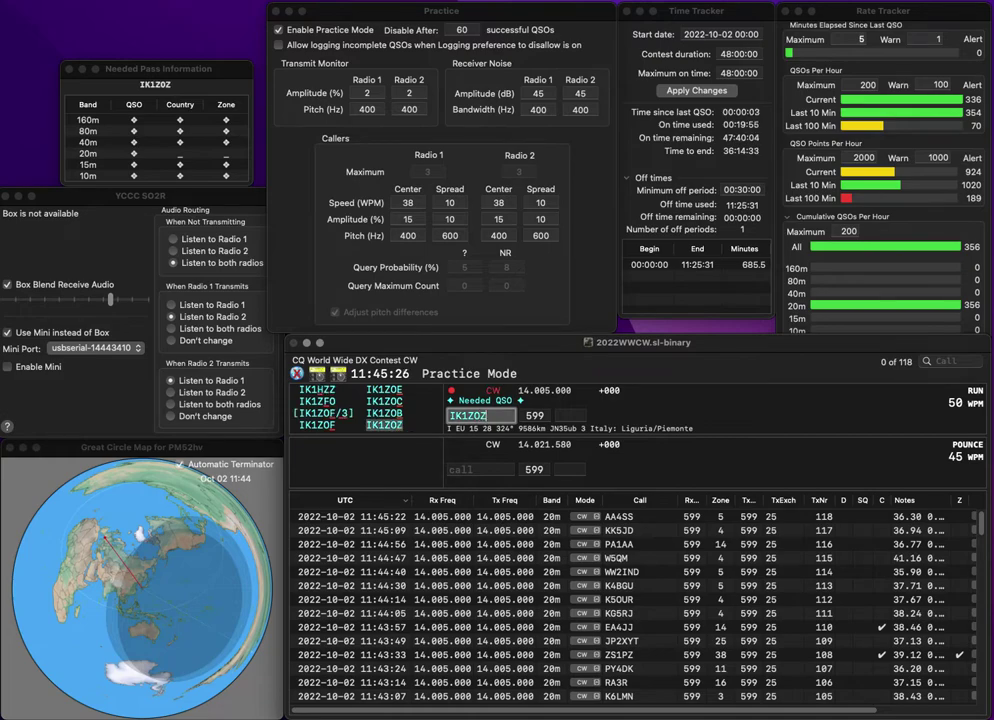
{"action": "key", "text": "space"}
{"action": "type", "text": "15"}
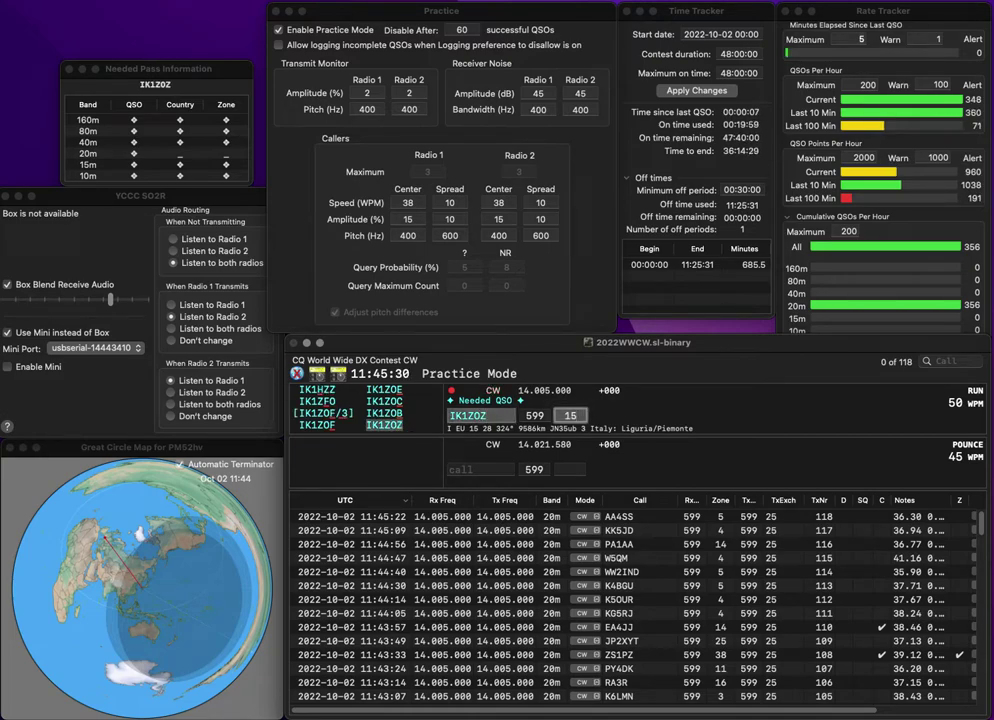
{"action": "key", "text": "Return"}
{"action": "type", "text": "MW0KMS"}
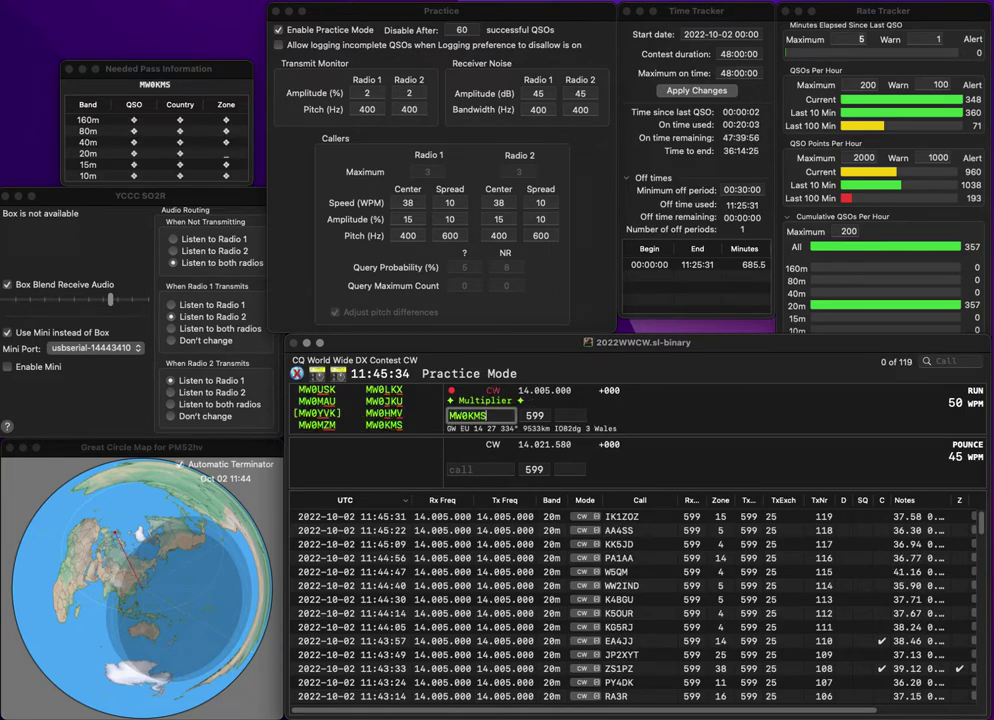
{"action": "key", "text": "Return"}
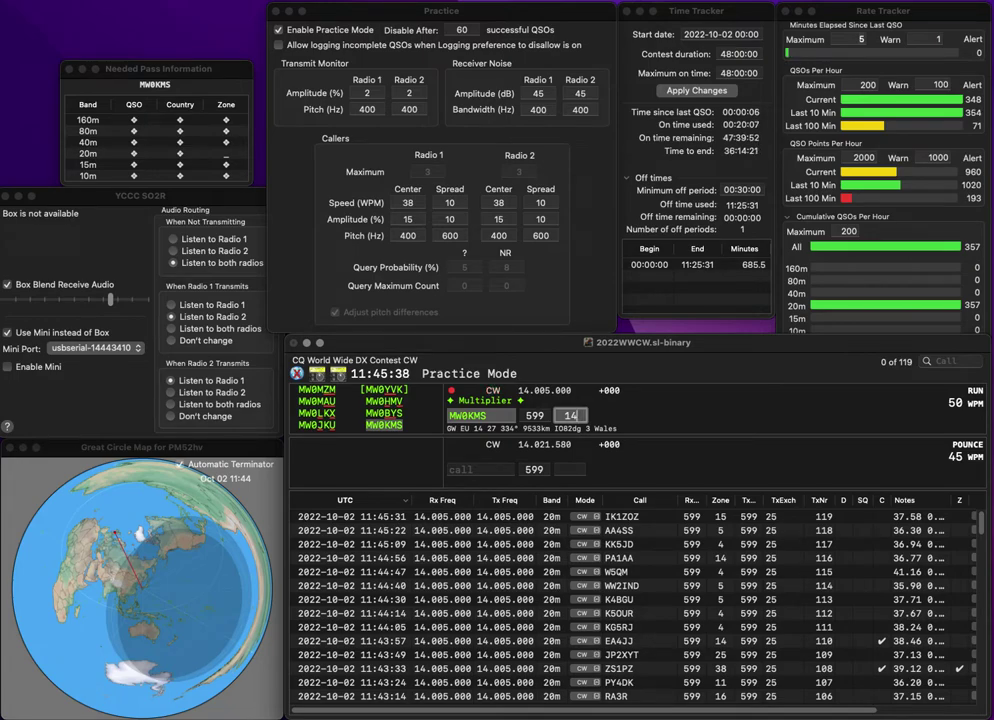
{"action": "key", "text": "Return"}
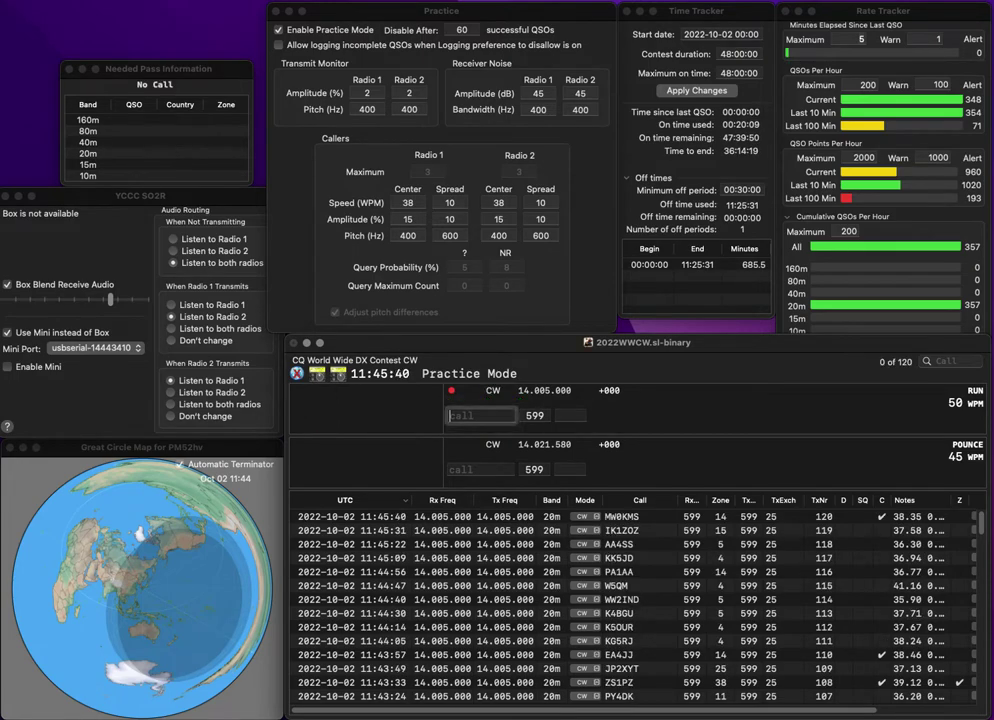